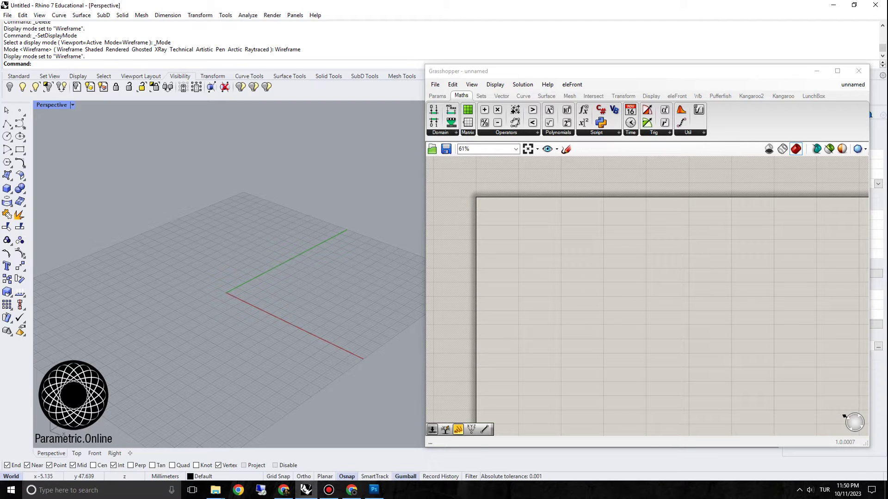
{"action": "scroll", "coordinate": [231, 286], "scroll_direction": "down", "scroll_amount": 5}
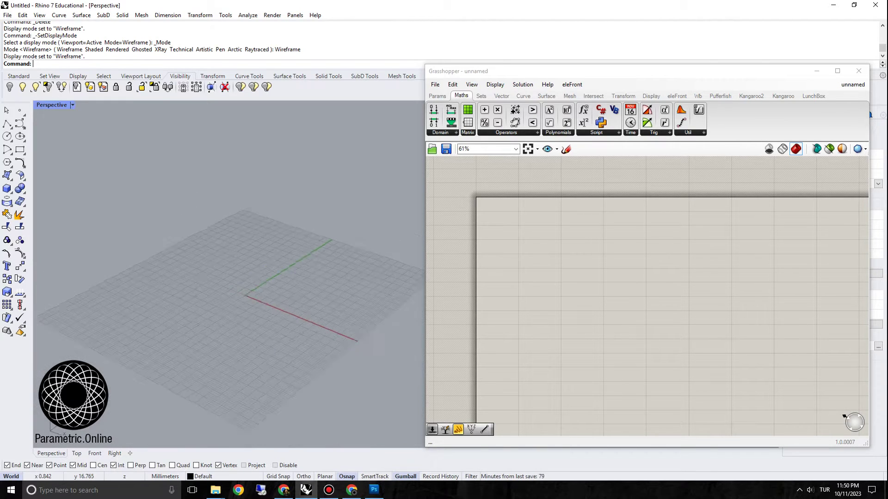
{"action": "scroll", "coordinate": [231, 259], "scroll_direction": "up", "scroll_amount": 5}
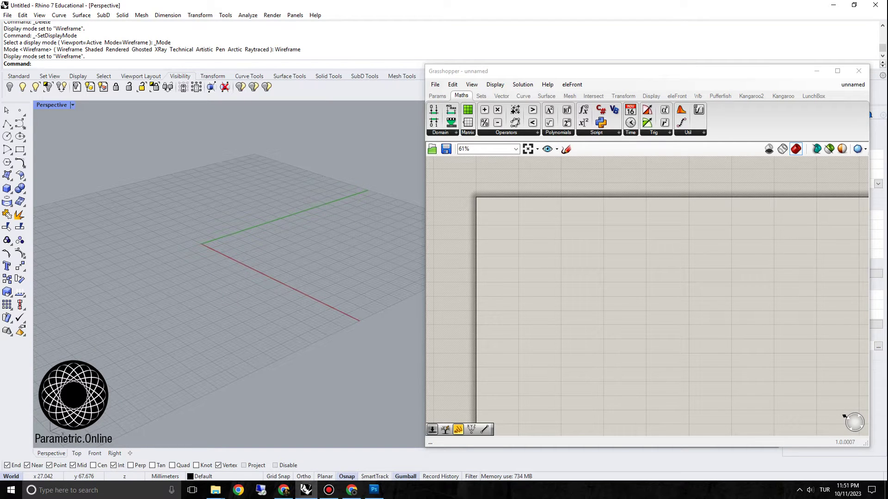
{"action": "scroll", "coordinate": [647, 287], "scroll_direction": "down", "scroll_amount": 1}
{"action": "scroll", "coordinate": [231, 278], "scroll_direction": "down", "scroll_amount": 3}
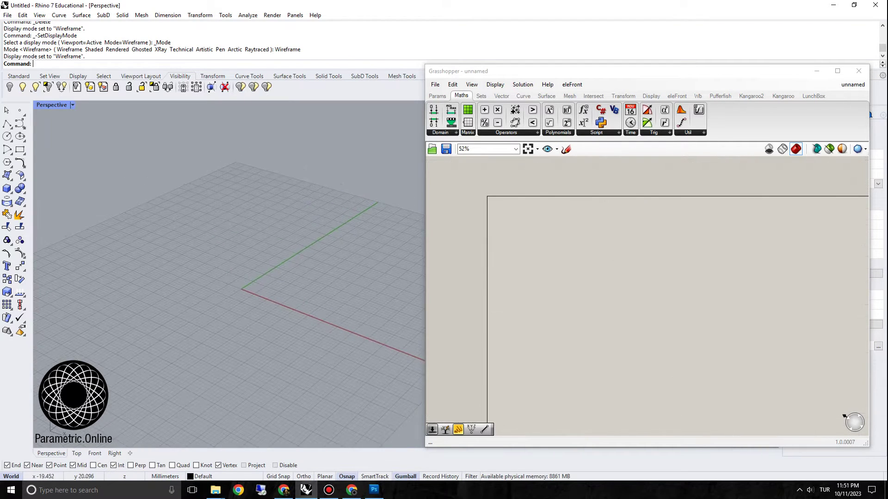
Switch the Perspective viewport to the Top view and place the origin near its lower-left corner
{"action": "double_click", "coordinate": [47, 105]}
{"action": "double_click", "coordinate": [42, 105]}
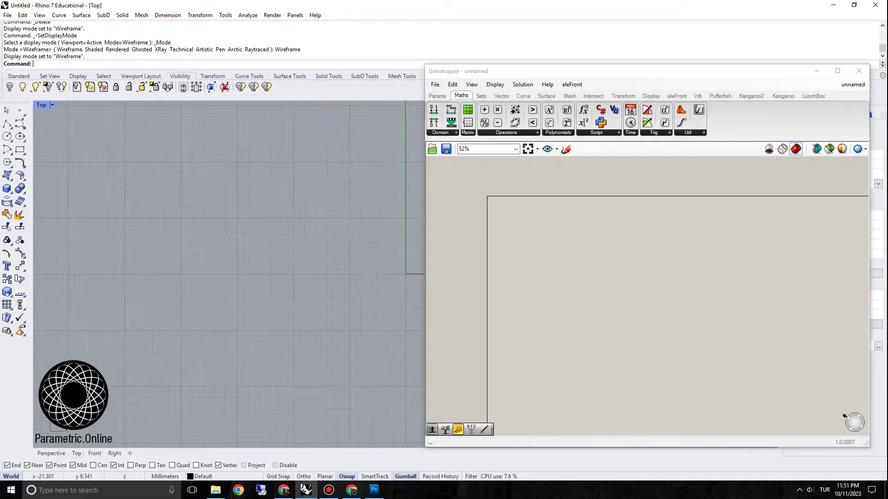
{"action": "right_click_drag", "start_coordinate": [398, 263], "coordinate": [96, 355]}
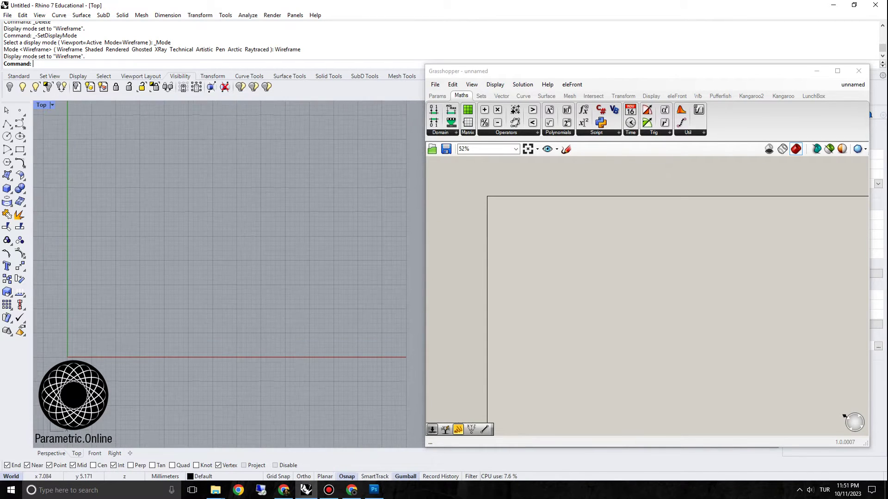
Add a Graph Mapper component to the Grasshopper canvas and position it in open space
{"action": "scroll", "coordinate": [503, 197], "scroll_direction": "up", "scroll_amount": 5}
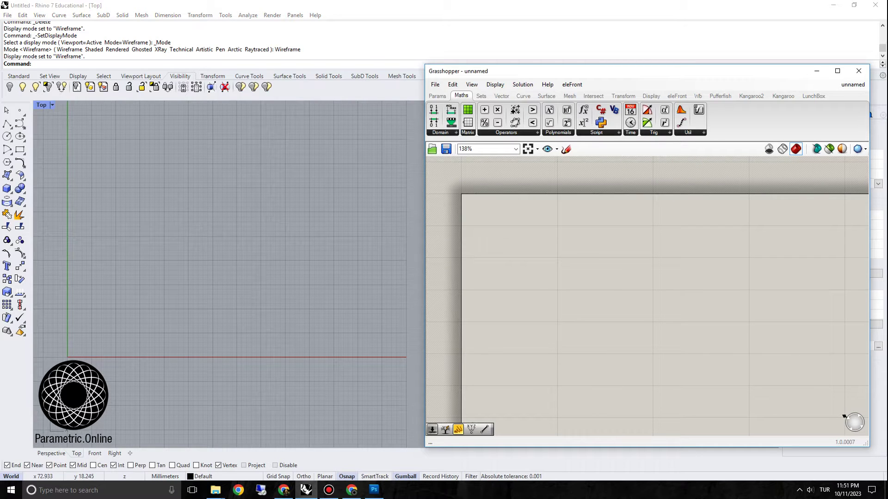
{"action": "type", "text": "graph"}
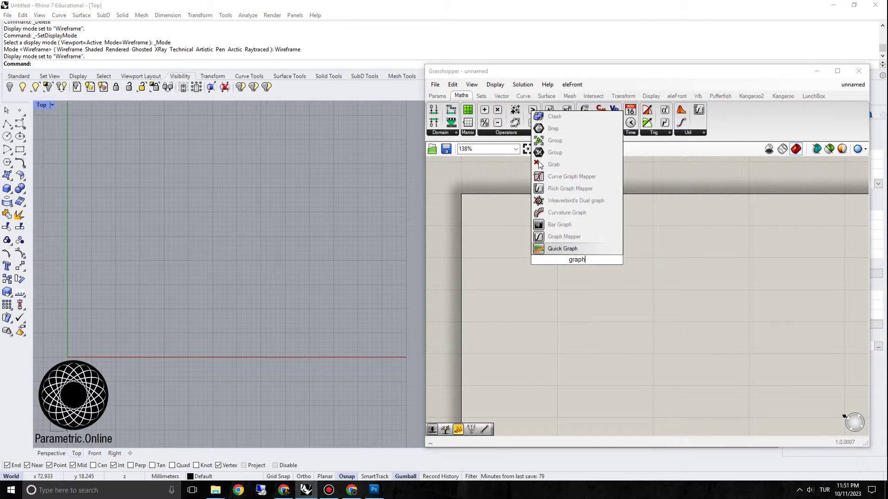
{"action": "left_click", "coordinate": [565, 237]}
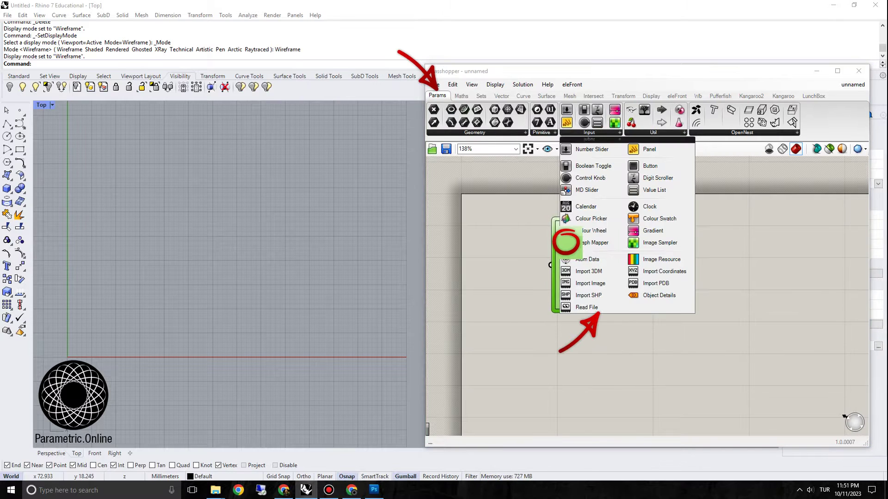
{"action": "left_click_drag", "start_coordinate": [599, 265], "coordinate": [672, 242]}
{"action": "scroll", "coordinate": [585, 290], "scroll_direction": "down", "scroll_amount": 1}
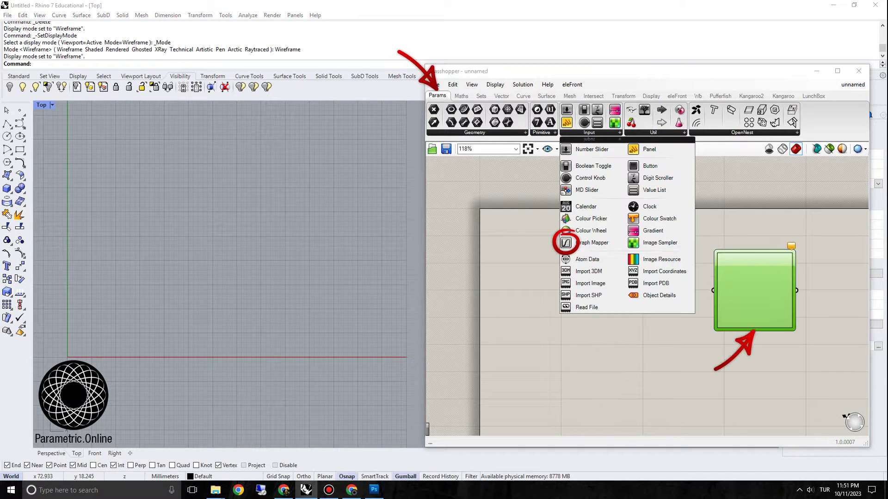
{"action": "right_click_drag", "start_coordinate": [746, 280], "coordinate": [721, 251]}
{"action": "left_click_drag", "start_coordinate": [720, 250], "coordinate": [703, 283]}
{"action": "right_click_drag", "start_coordinate": [703, 283], "coordinate": [689, 242]}
Examine the graph types available for the Graph Mapper
{"action": "right_click", "coordinate": [689, 242]}
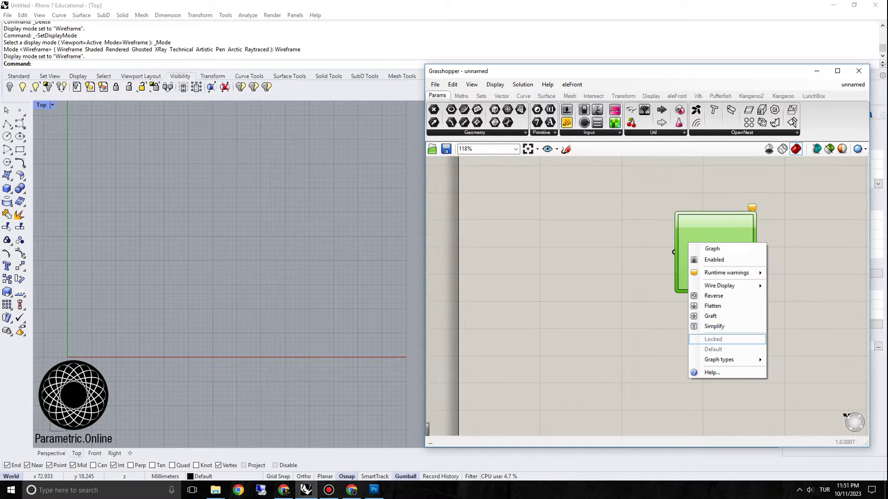
{"action": "mouse_move", "coordinate": [731, 359]}
{"action": "left_click", "coordinate": [661, 301]}
{"action": "right_click_drag", "start_coordinate": [662, 300], "coordinate": [611, 242]}
{"action": "right_click_drag", "start_coordinate": [640, 188], "coordinate": [605, 226]}
{"action": "right_click", "coordinate": [605, 226]}
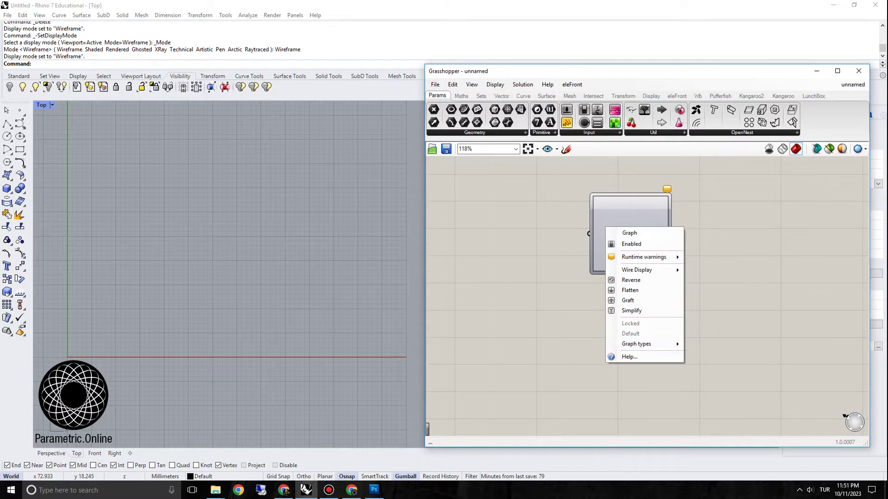
{"action": "mouse_move", "coordinate": [647, 343]}
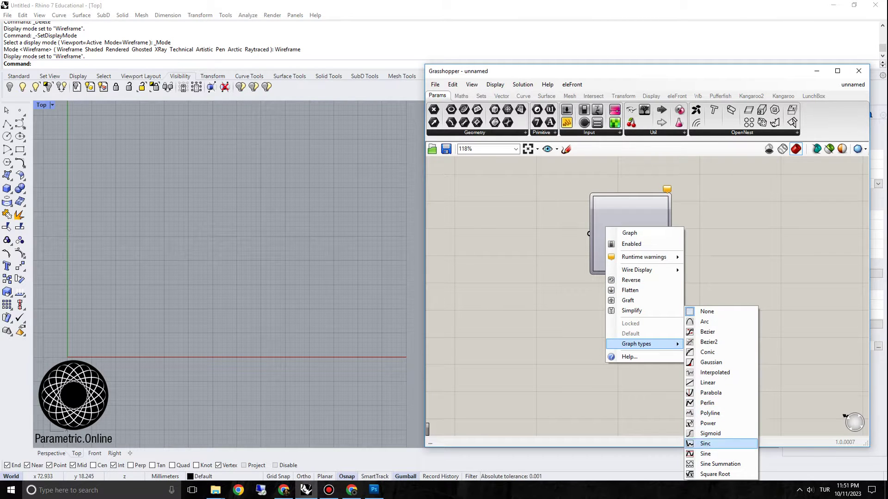
{"action": "right_click_drag", "start_coordinate": [795, 393], "coordinate": [773, 335]}
{"action": "scroll", "coordinate": [624, 264], "scroll_direction": "down", "scroll_amount": 2}
Set the Graph Mapper's graph type to Linear
{"action": "right_click", "coordinate": [612, 214]}
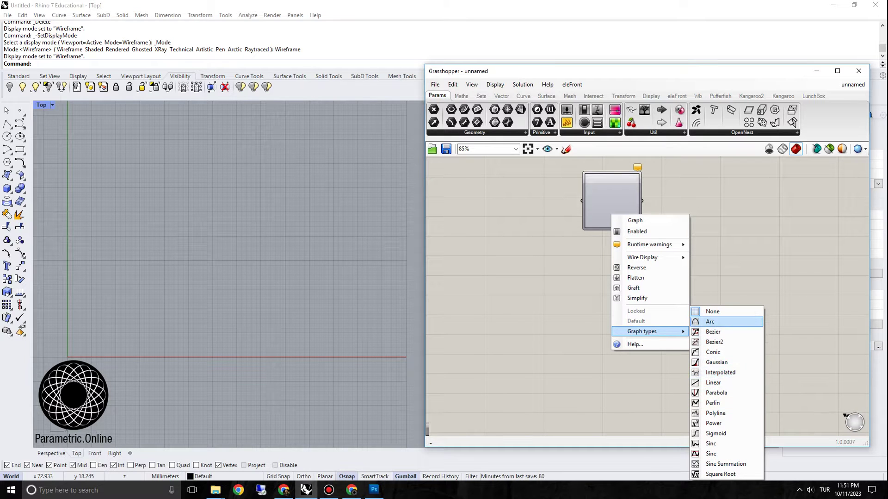
{"action": "left_click", "coordinate": [713, 382]}
{"action": "right_click_drag", "start_coordinate": [703, 352], "coordinate": [754, 423]}
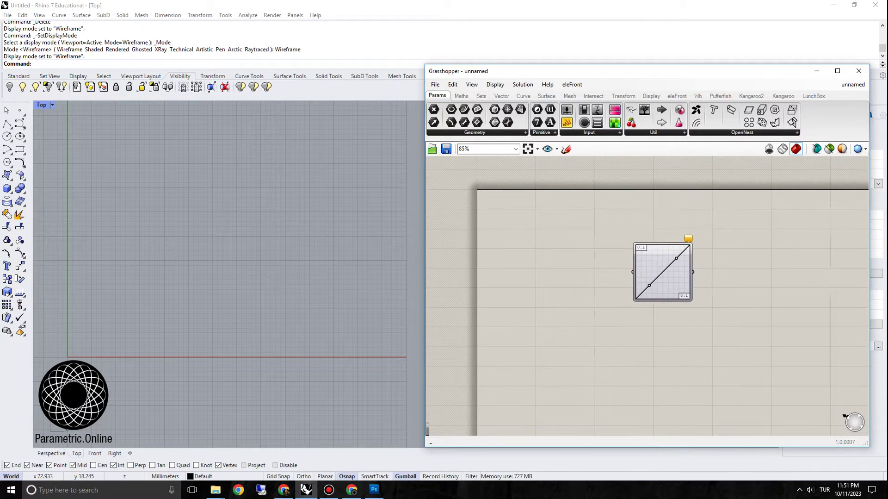
{"action": "scroll", "coordinate": [687, 280], "scroll_direction": "up", "scroll_amount": 3}
{"action": "scroll", "coordinate": [615, 248], "scroll_direction": "down", "scroll_amount": 2}
{"action": "scroll", "coordinate": [662, 234], "scroll_direction": "up", "scroll_amount": 2}
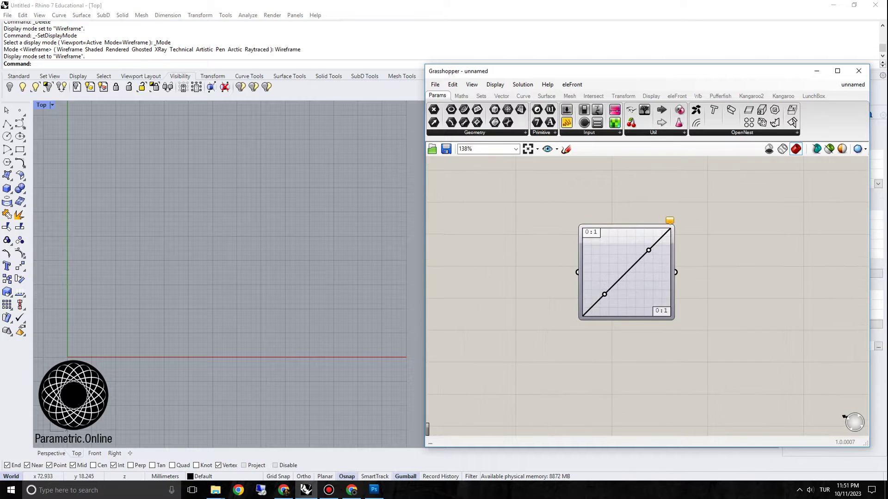
Add a Range component to the left of the Graph Mapper and leave a wide gap between the two
{"action": "right_click_drag", "start_coordinate": [443, 268], "coordinate": [569, 263]}
{"action": "double_click", "coordinate": [569, 263]}
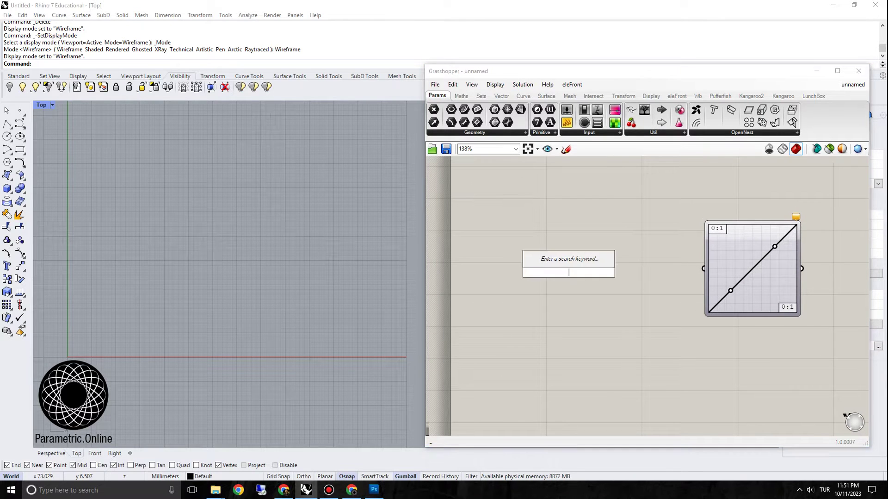
{"action": "type", "text": "range"}
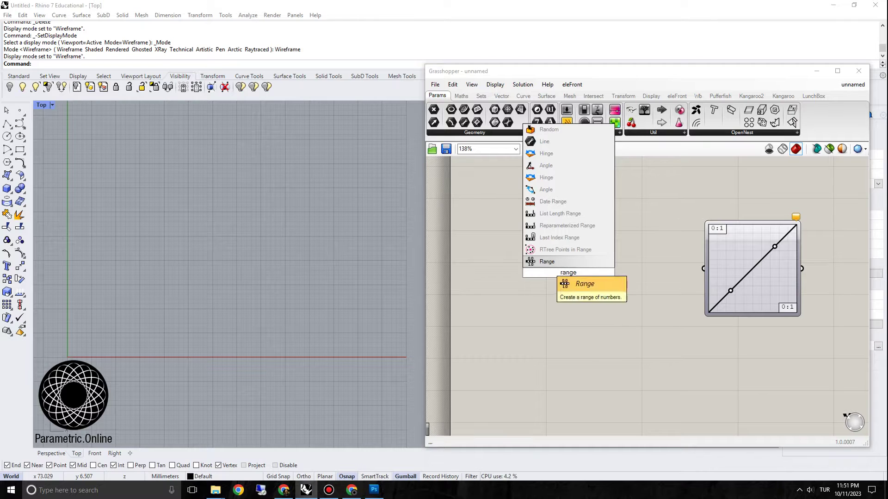
{"action": "left_click", "coordinate": [547, 261]}
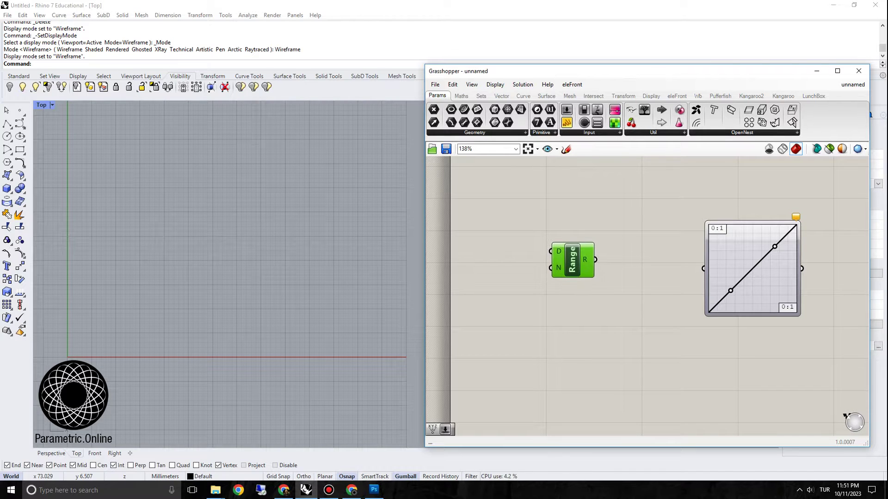
{"action": "scroll", "coordinate": [572, 253], "scroll_direction": "down", "scroll_amount": 2}
{"action": "left_click_drag", "start_coordinate": [693, 268], "coordinate": [792, 274]}
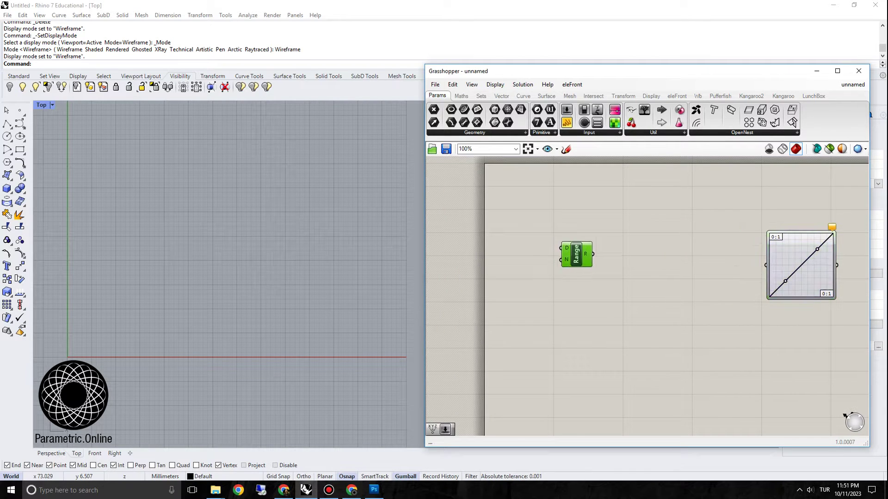
{"action": "left_click_drag", "start_coordinate": [573, 253], "coordinate": [603, 257]}
Add a Construct Point component just to the right of the Range component
{"action": "right_click_drag", "start_coordinate": [647, 259], "coordinate": [664, 263]}
{"action": "double_click", "coordinate": [664, 262]}
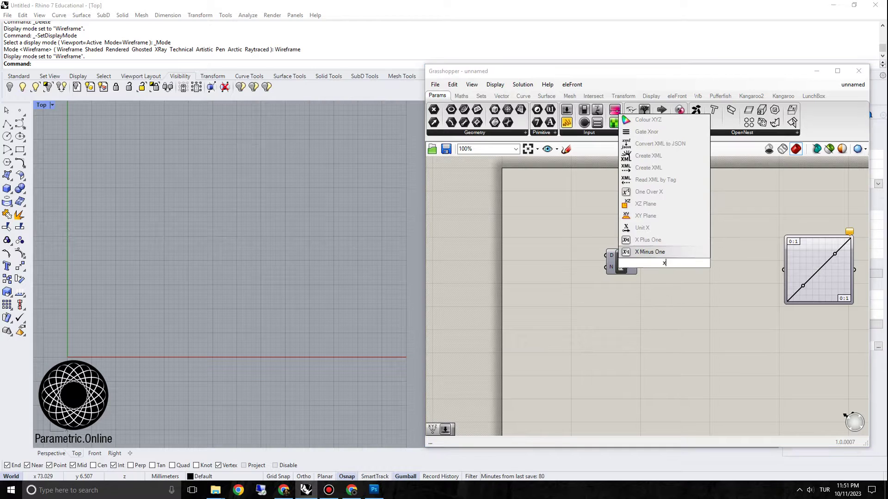
{"action": "type", "text": "xyz"}
{"action": "left_click", "coordinate": [658, 227]}
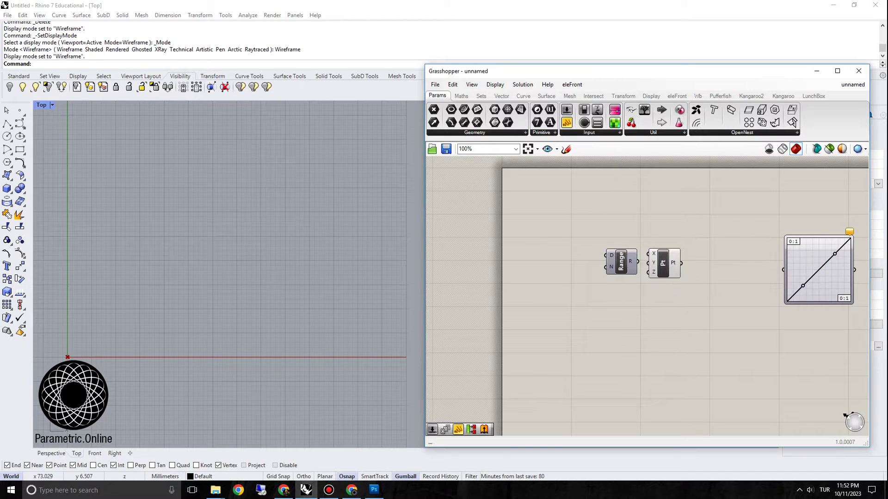
{"action": "left_click_drag", "start_coordinate": [665, 262], "coordinate": [679, 267]}
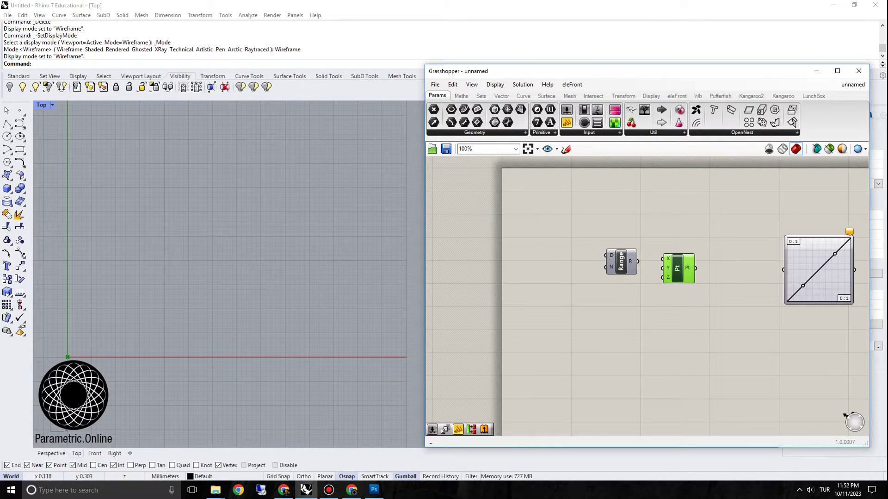
Add a Series component directly above the Range component
{"action": "scroll", "coordinate": [561, 233], "scroll_direction": "up", "scroll_amount": 3}
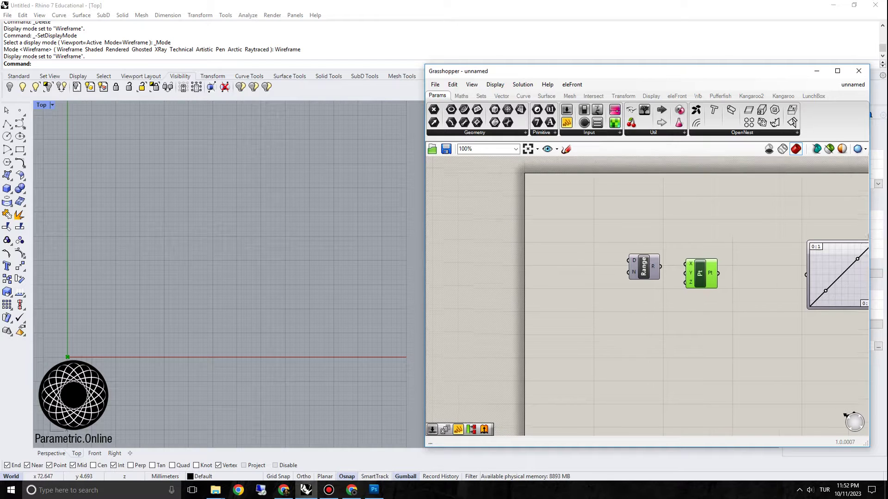
{"action": "left_click", "coordinate": [644, 272]}
{"action": "left_click_drag", "start_coordinate": [644, 272], "coordinate": [637, 269]}
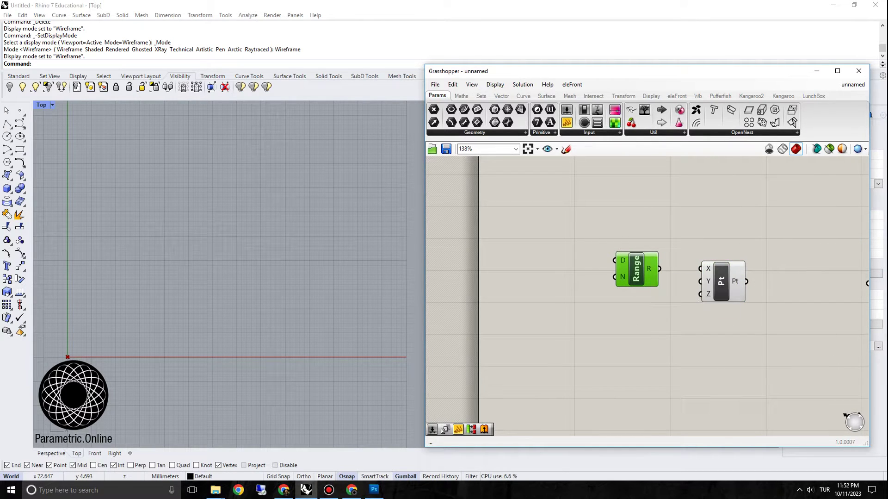
{"action": "double_click", "coordinate": [640, 219]}
{"action": "type", "text": "series"}
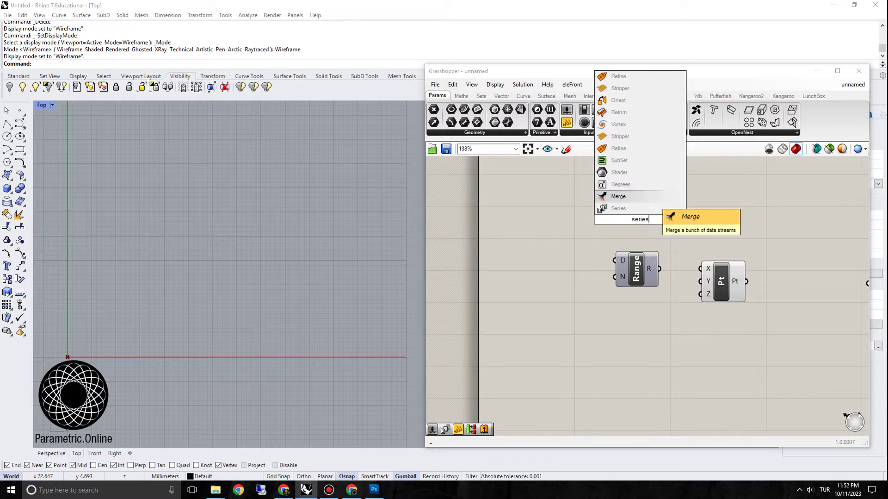
{"action": "key", "text": "Return"}
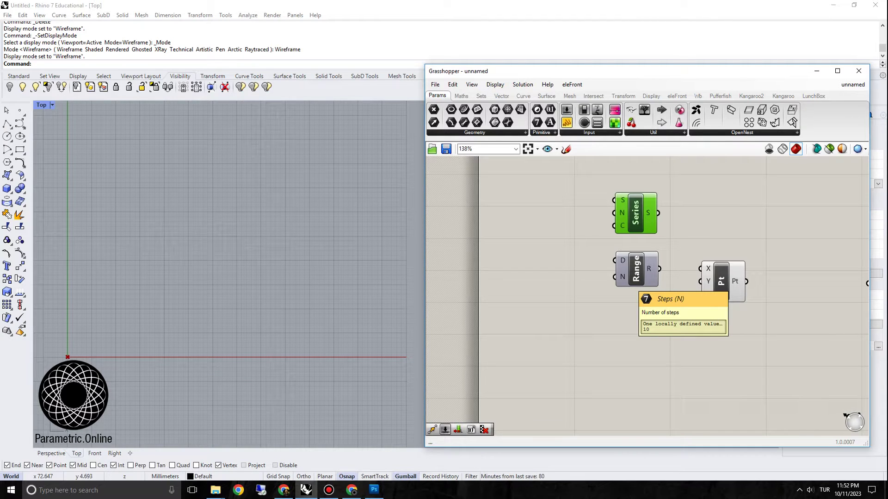
Add a Construct Domain component left of Range and connect its output to Range's domain input
{"action": "right_click_drag", "start_coordinate": [537, 275], "coordinate": [546, 276]}
{"action": "double_click", "coordinate": [547, 277]}
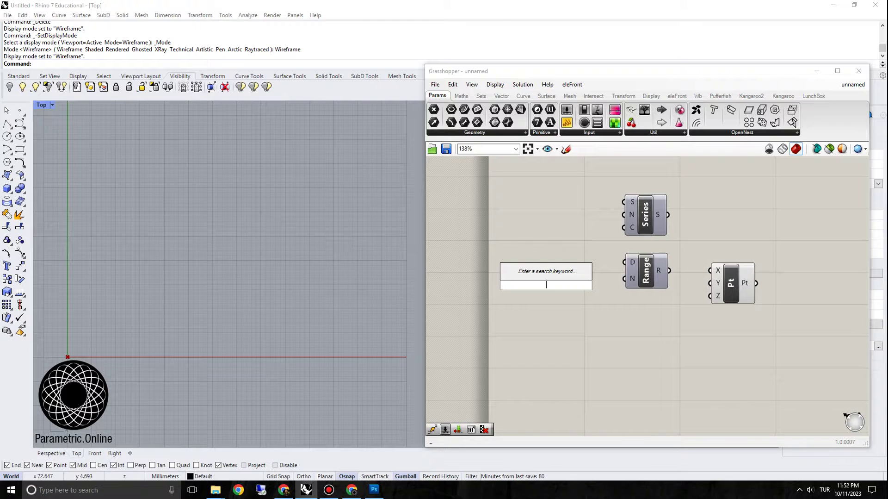
{"action": "type", "text": "construct dom"}
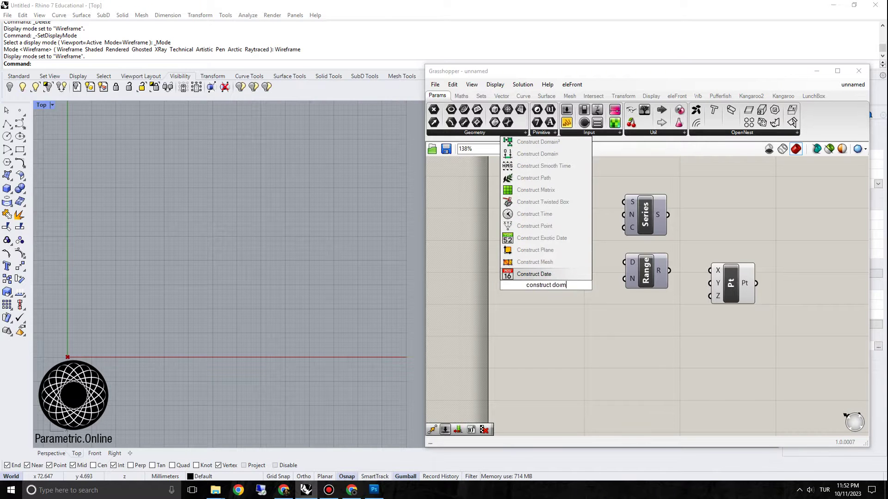
{"action": "type", "text": "a"}
{"action": "key", "text": "Return"}
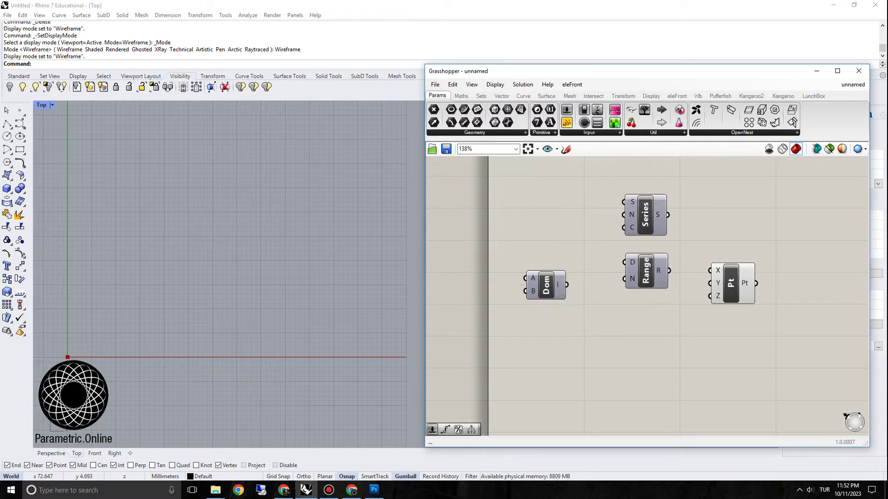
{"action": "left_click_drag", "start_coordinate": [546, 285], "coordinate": [573, 263]}
Add number sliders of 0 and 40 and connect them to Construct Domain's start and end inputs
{"action": "right_click_drag", "start_coordinate": [493, 254], "coordinate": [564, 255]}
{"action": "double_click", "coordinate": [564, 255]}
{"action": "type", "text": "0"}
{"action": "key", "text": "Return"}
{"action": "double_click", "coordinate": [562, 280]}
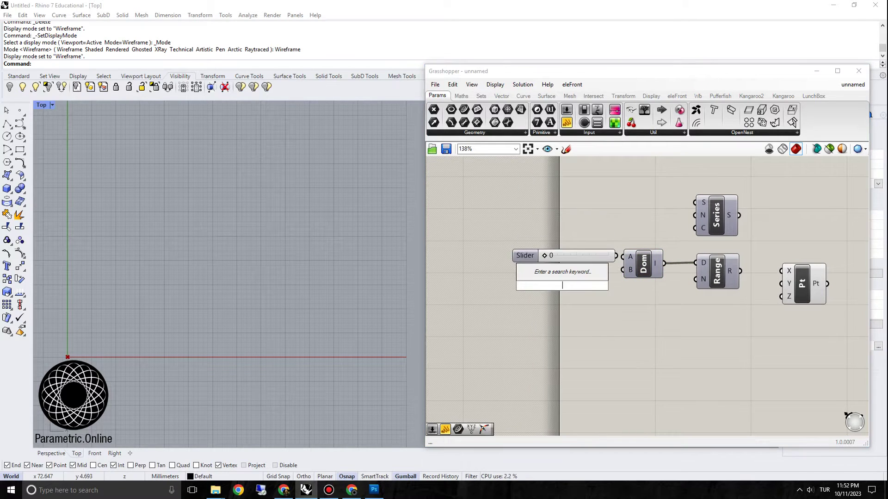
{"action": "type", "text": "40"}
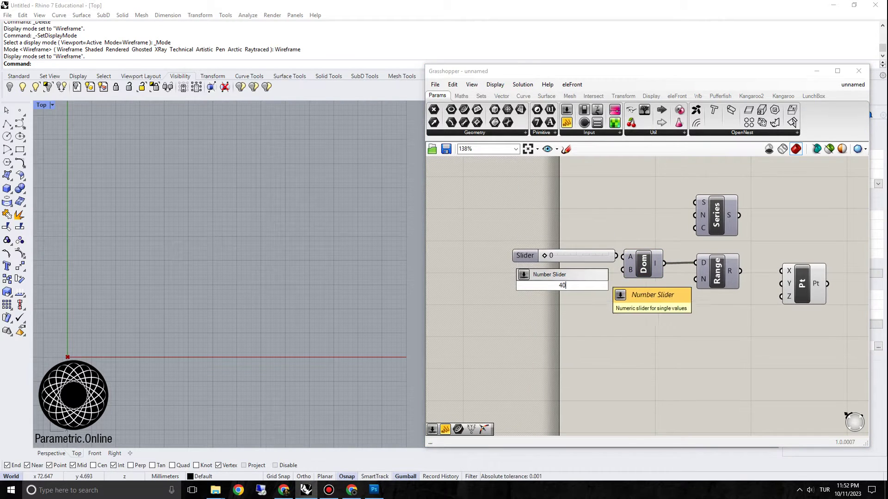
{"action": "key", "text": "Return"}
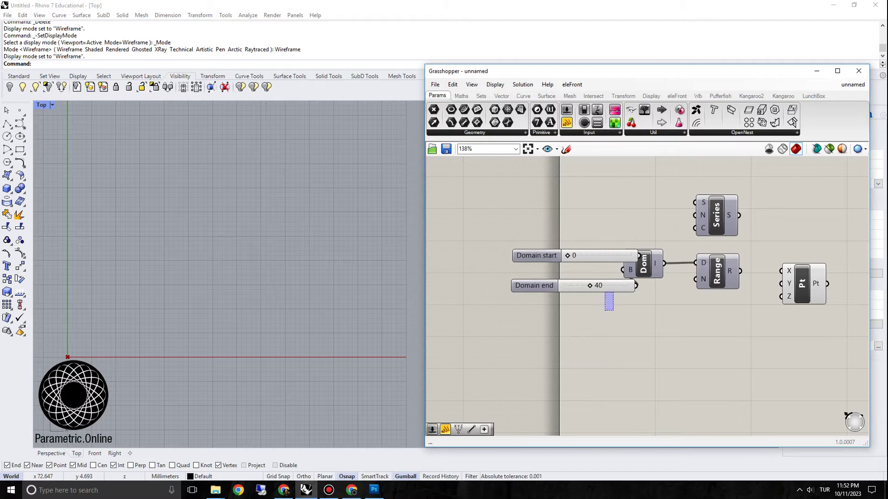
{"action": "left_click_drag", "start_coordinate": [605, 291], "coordinate": [488, 247]}
{"action": "scroll", "coordinate": [499, 209], "scroll_direction": "down", "scroll_amount": 2}
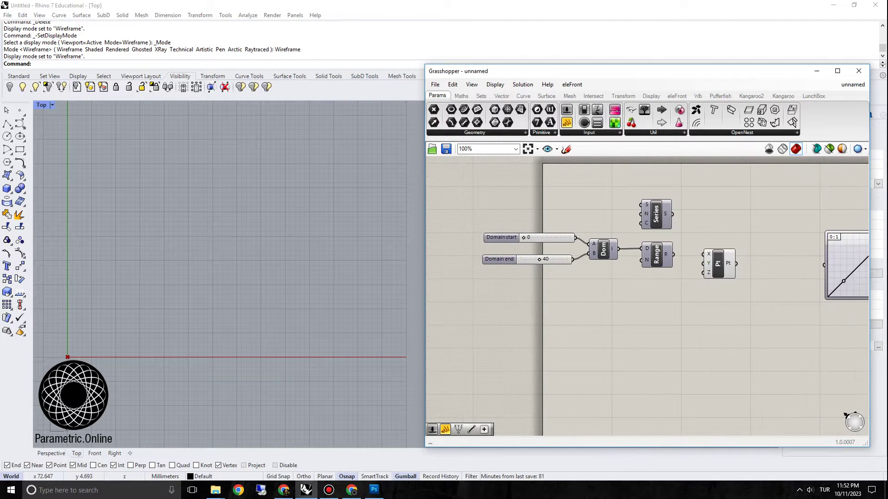
Add a number slider with the value 20 near the Range component's steps input
{"action": "left_click", "coordinate": [657, 254]}
{"action": "mouse_move", "coordinate": [674, 254]}
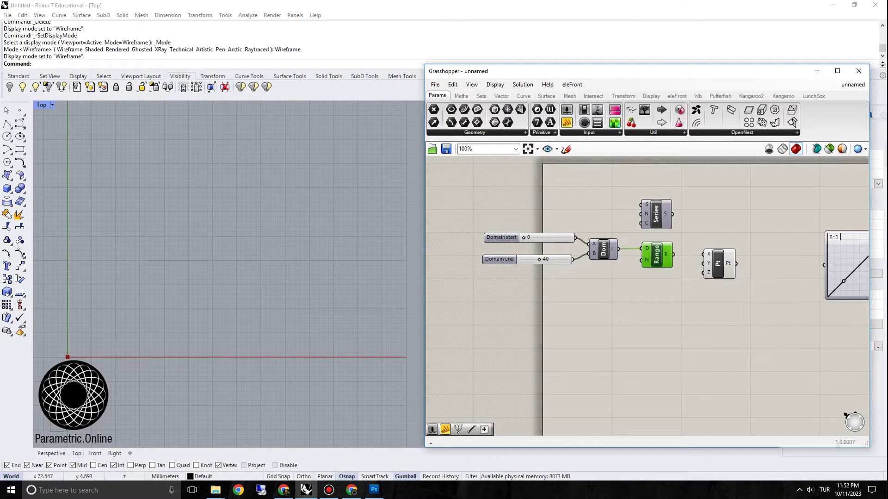
{"action": "double_click", "coordinate": [606, 268]}
{"action": "type", "text": "20"}
{"action": "key", "text": "Return"}
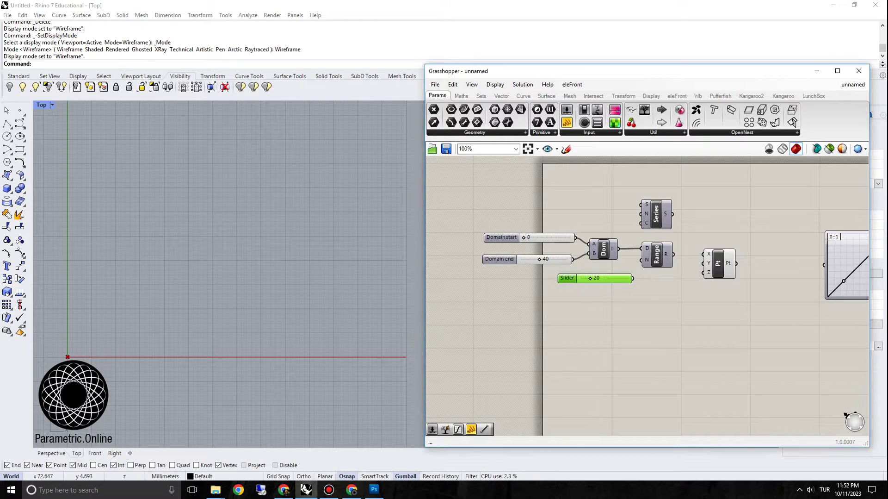
Connect the Steps slider to Range's steps input and Range's output to Construct Point's X input
{"action": "left_click_drag", "start_coordinate": [673, 253], "coordinate": [704, 253]}
{"action": "left_click", "coordinate": [718, 264]}
{"action": "scroll", "coordinate": [249, 329], "scroll_direction": "down", "scroll_amount": 4}
{"action": "scroll", "coordinate": [216, 342], "scroll_direction": "up", "scroll_amount": 6}
{"action": "right_click_drag", "start_coordinate": [215, 347], "coordinate": [289, 350]}
{"action": "scroll", "coordinate": [680, 259], "scroll_direction": "up", "scroll_amount": 3}
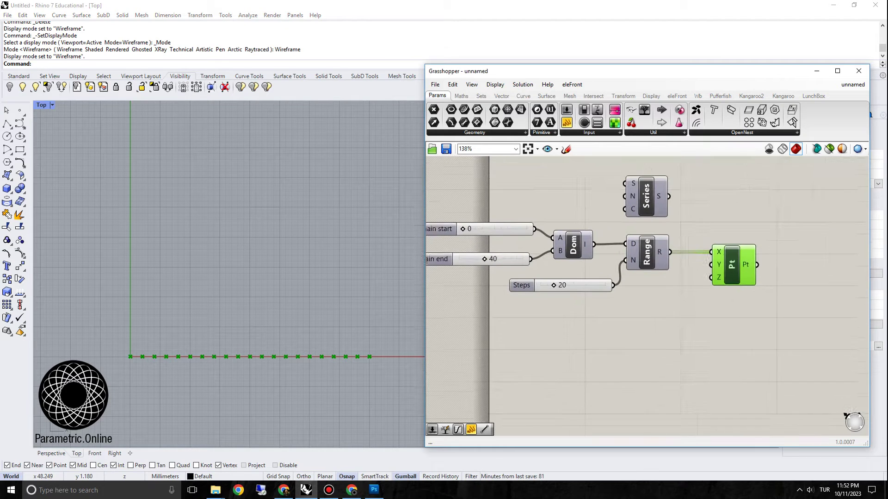
{"action": "right_click_drag", "start_coordinate": [680, 259], "coordinate": [736, 284]}
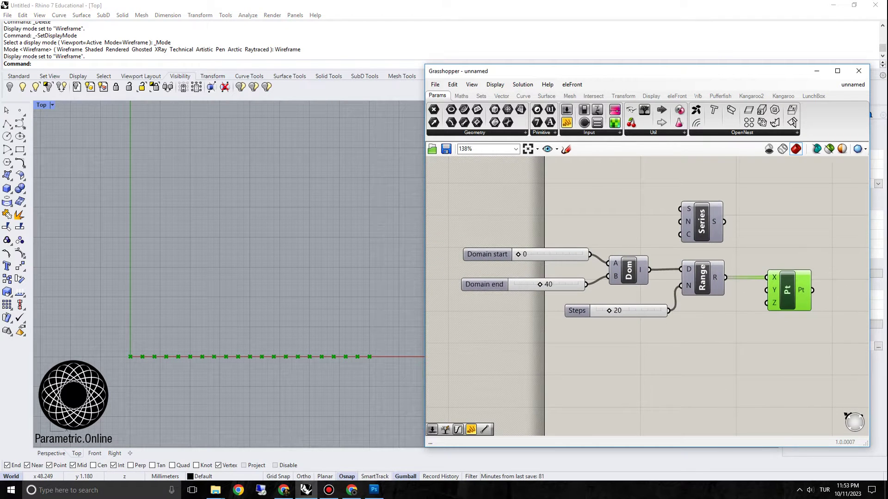
Try 29 steps and a domain end of 44 on the sliders controlling the point row
{"action": "left_click_drag", "start_coordinate": [610, 310], "coordinate": [615, 310]}
{"action": "left_click_drag", "start_coordinate": [540, 284], "coordinate": [543, 284]}
{"action": "scroll", "coordinate": [545, 281], "scroll_direction": "down", "scroll_amount": 2}
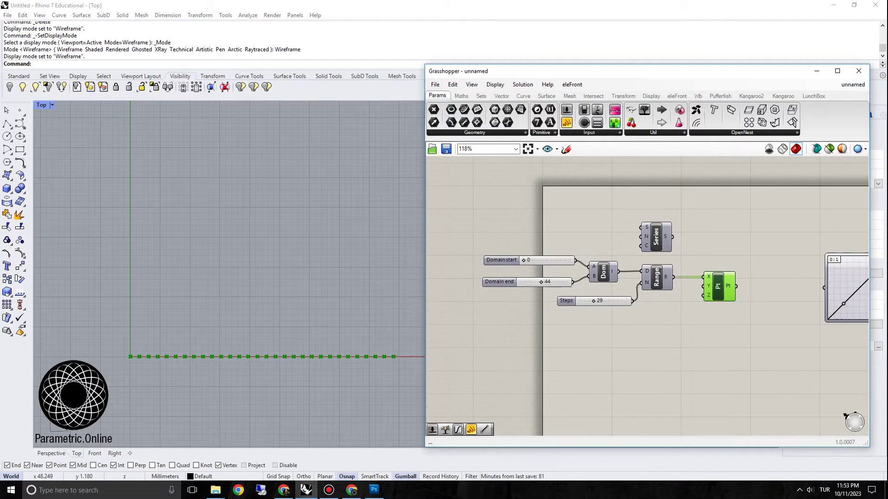
Set the Domain end slider to 40 and stack the two domain sliders closely beside Construct Domain
{"action": "scroll", "coordinate": [544, 283], "scroll_direction": "up", "scroll_amount": 4}
{"action": "left_click", "coordinate": [568, 279]}
{"action": "type", "text": "40"}
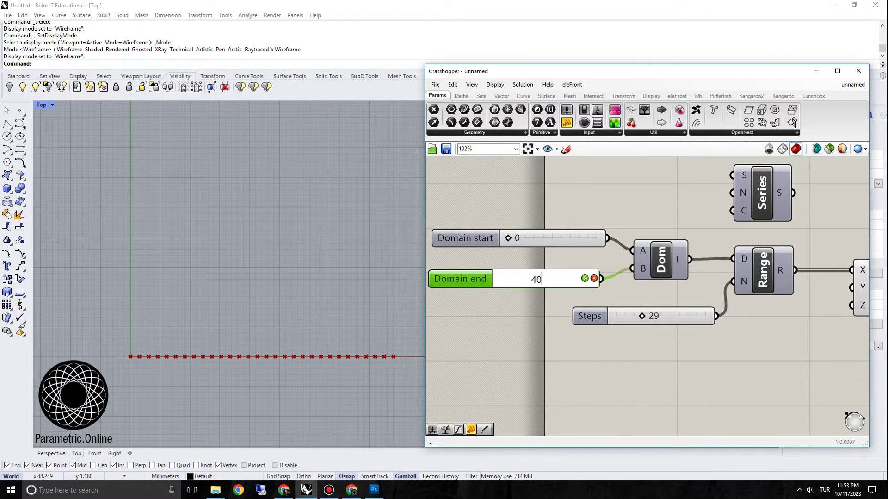
{"action": "key", "text": "Return"}
{"action": "scroll", "coordinate": [572, 253], "scroll_direction": "down", "scroll_amount": 2}
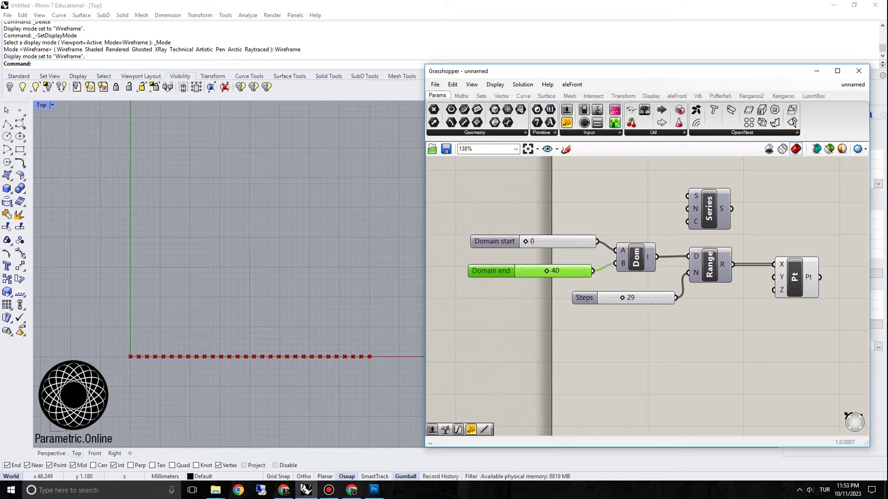
{"action": "left_click", "coordinate": [573, 253]}
{"action": "left_click_drag", "start_coordinate": [494, 241], "coordinate": [493, 250]}
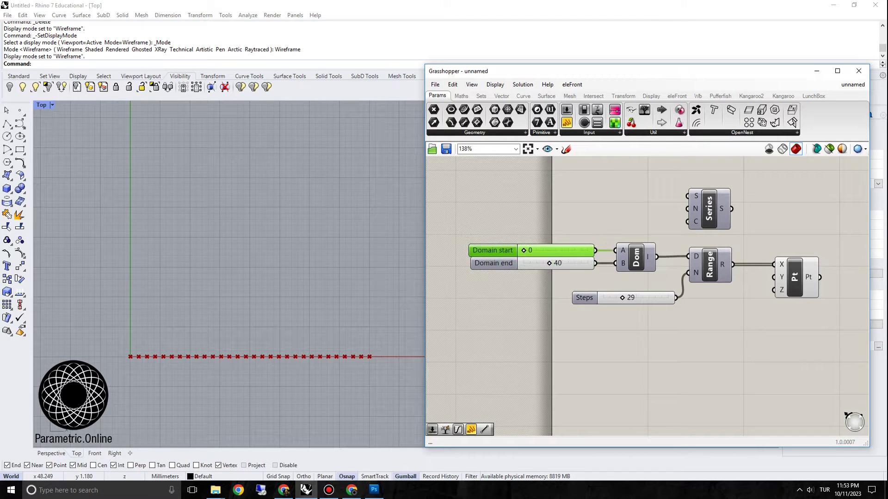
Set the Steps slider to 20
{"action": "double_click", "coordinate": [630, 297]}
{"action": "type", "text": "20"}
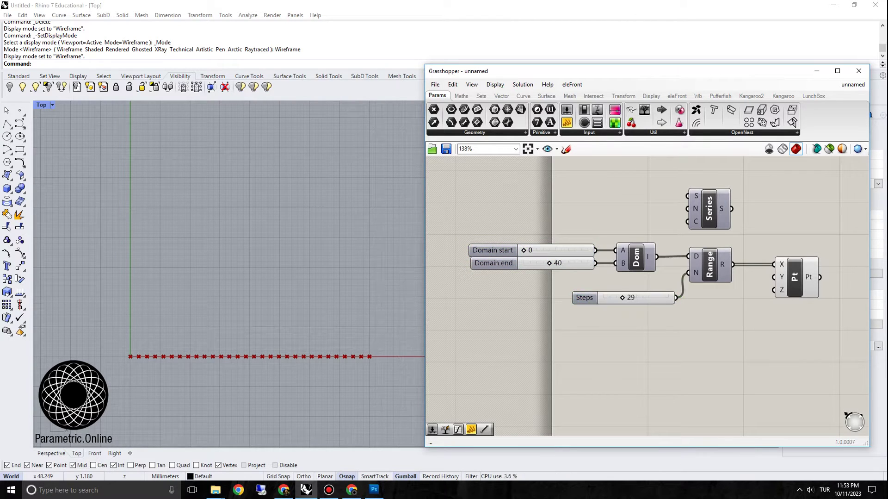
{"action": "key", "text": "Return"}
{"action": "left_click", "coordinate": [618, 276]}
Move the connected domain, range and point components closer to the Graph Mapper and delete the unused Series component
{"action": "scroll", "coordinate": [619, 275], "scroll_direction": "down", "scroll_amount": 5}
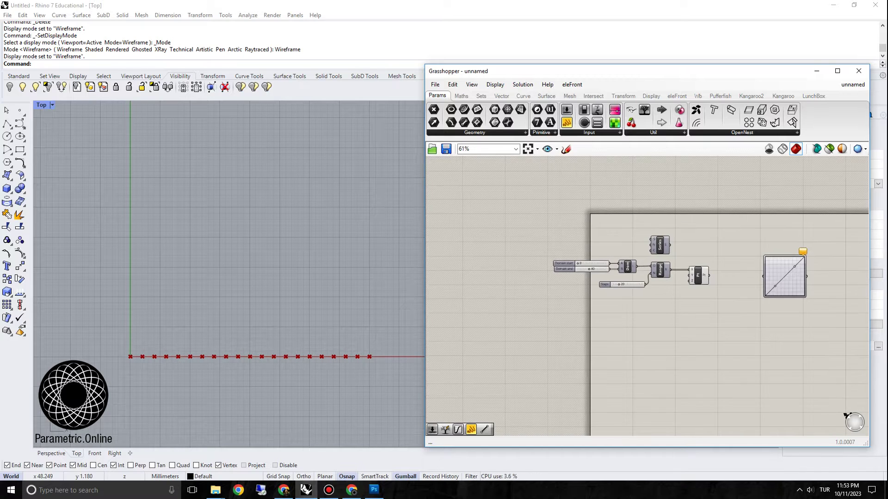
{"action": "scroll", "coordinate": [742, 256], "scroll_direction": "up", "scroll_amount": 3}
{"action": "left_click_drag", "start_coordinate": [695, 338], "coordinate": [420, 260]}
{"action": "left_click_drag", "start_coordinate": [551, 269], "coordinate": [630, 281]}
{"action": "left_click", "coordinate": [605, 234]}
{"action": "key", "text": "Delete"}
{"action": "right_click_drag", "start_coordinate": [605, 235], "coordinate": [596, 227]}
{"action": "right_click_drag", "start_coordinate": [789, 258], "coordinate": [677, 227]}
{"action": "scroll", "coordinate": [677, 227], "scroll_direction": "up", "scroll_amount": 2}
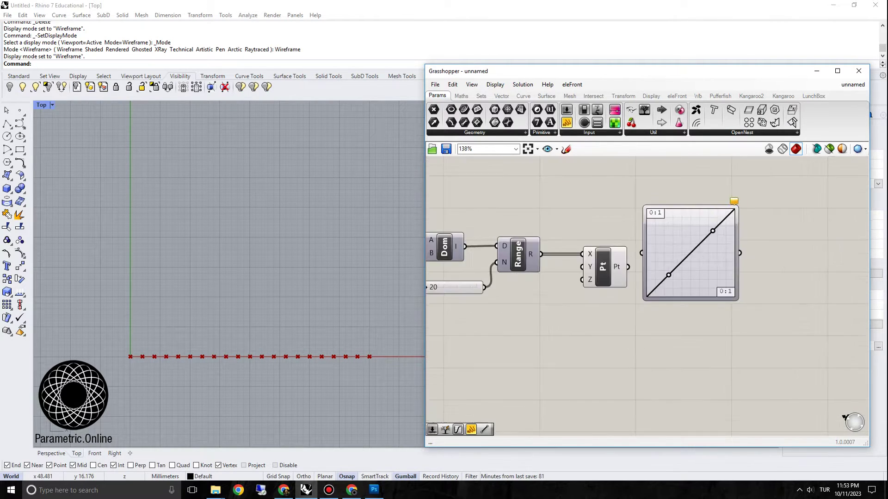
Move the Graph Mapper below the Range and Construct Point chain
{"action": "mouse_move", "coordinate": [677, 227]}
{"action": "left_mouse_down"}
{"action": "mouse_move", "coordinate": [694, 267]}
{"action": "mouse_move", "coordinate": [692, 231]}
{"action": "left_mouse_up"}
{"action": "scroll", "coordinate": [692, 231], "scroll_direction": "down", "scroll_amount": 4}
{"action": "left_click_drag", "start_coordinate": [692, 231], "coordinate": [618, 298]}
{"action": "scroll", "coordinate": [548, 364], "scroll_direction": "up", "scroll_amount": 2}
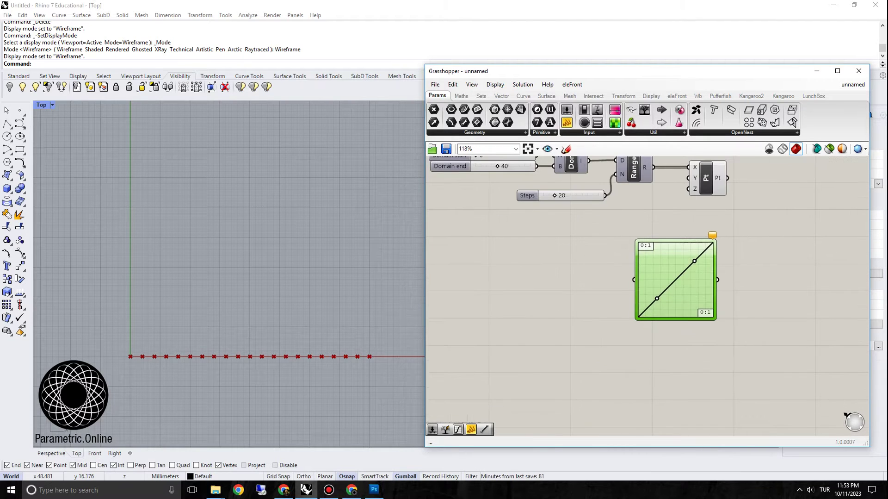
{"action": "scroll", "coordinate": [636, 177], "scroll_direction": "up", "scroll_amount": 1}
{"action": "scroll", "coordinate": [661, 276], "scroll_direction": "up", "scroll_amount": 1}
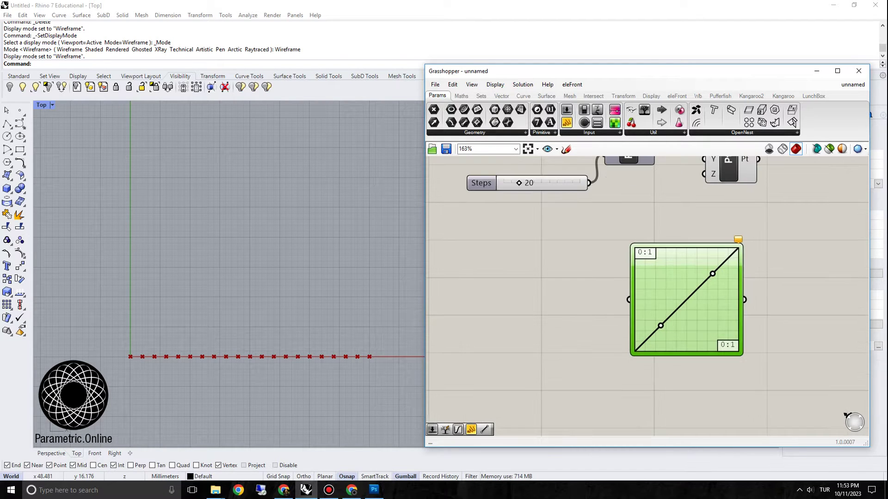
{"action": "scroll", "coordinate": [805, 349], "scroll_direction": "up", "scroll_amount": 2}
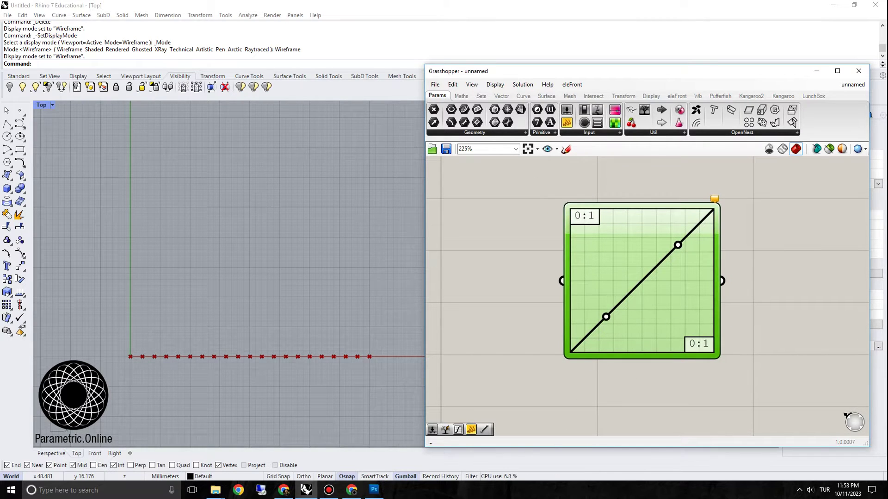
Move the lower handle of the Graph Mapper's line to the graph's origin corner
{"action": "left_click_drag", "start_coordinate": [606, 316], "coordinate": [570, 352]}
{"action": "mouse_move", "coordinate": [570, 352]}
{"action": "left_mouse_down"}
{"action": "mouse_move", "coordinate": [575, 343]}
{"action": "mouse_move", "coordinate": [570, 352]}
{"action": "left_mouse_up"}
{"action": "scroll", "coordinate": [647, 250], "scroll_direction": "down", "scroll_amount": 2}
{"action": "right_click_drag", "start_coordinate": [648, 250], "coordinate": [593, 196]}
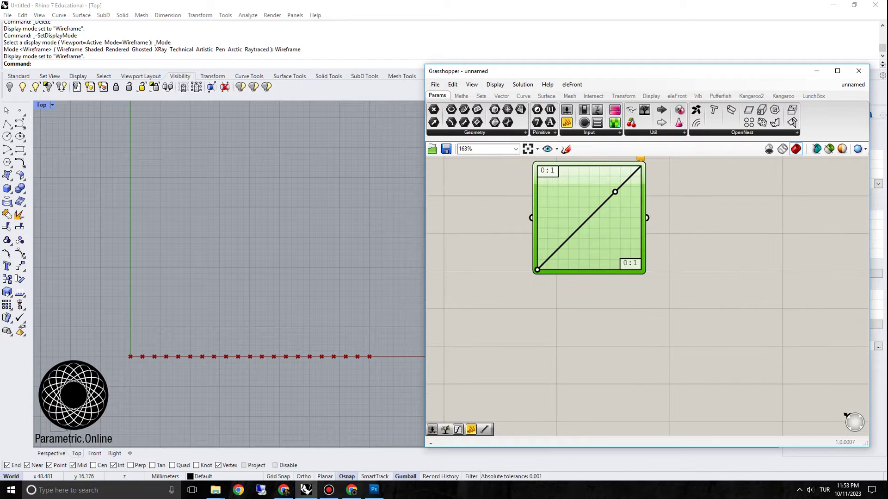
Open the Graph Mapper's graph editor, enlarge it, and raise the lower handle to give an intercept of about 0.215 and slope of about 0.713
{"action": "double_click", "coordinate": [546, 170]}
{"action": "left_click_drag", "start_coordinate": [546, 99], "coordinate": [281, 133]}
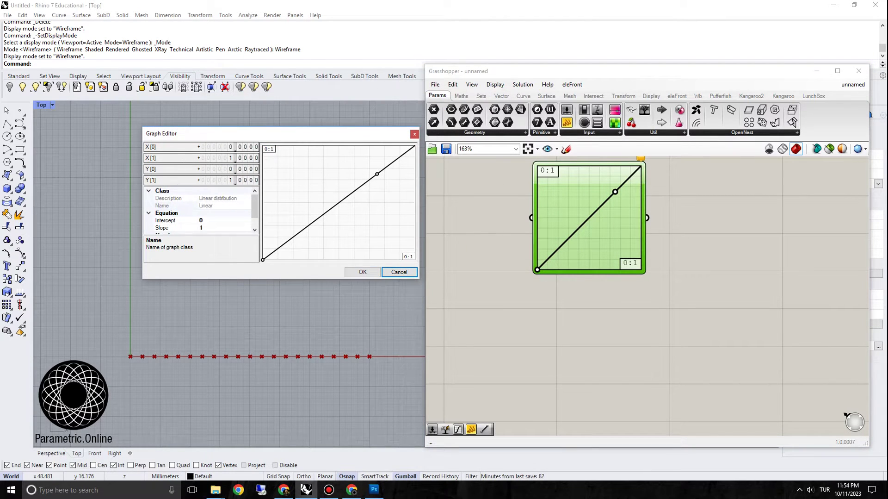
{"action": "left_click_drag", "start_coordinate": [419, 278], "coordinate": [480, 335]}
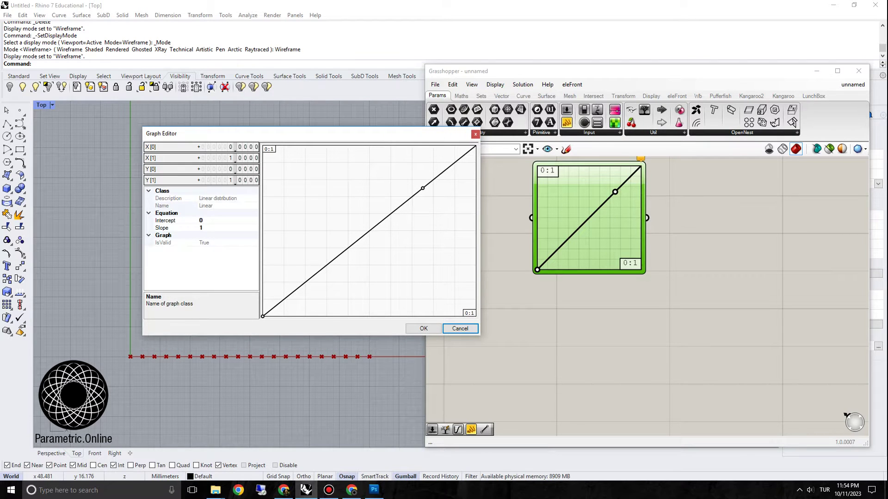
{"action": "left_click_drag", "start_coordinate": [263, 315], "coordinate": [324, 254]}
{"action": "left_click_drag", "start_coordinate": [309, 251], "coordinate": [311, 252]}
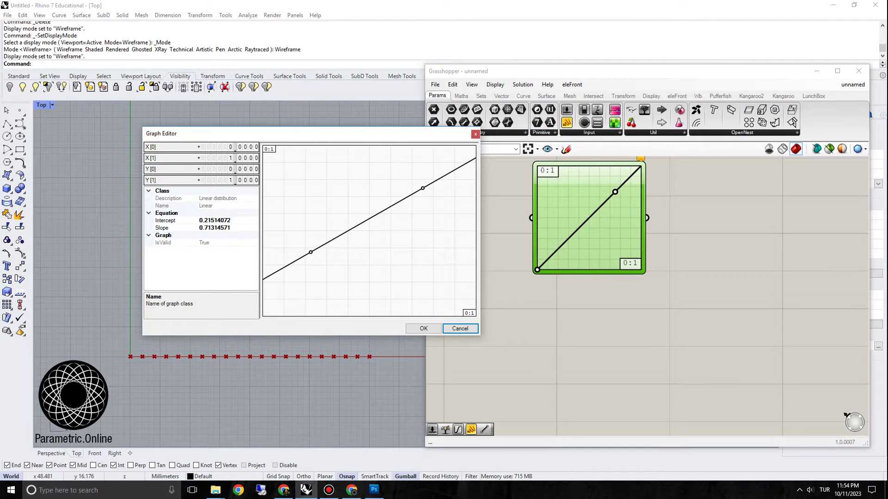
Set the graph's upper Y limit to 5 and accept the graph editor changes
{"action": "double_click", "coordinate": [217, 180]}
{"action": "type", "text": "5"}
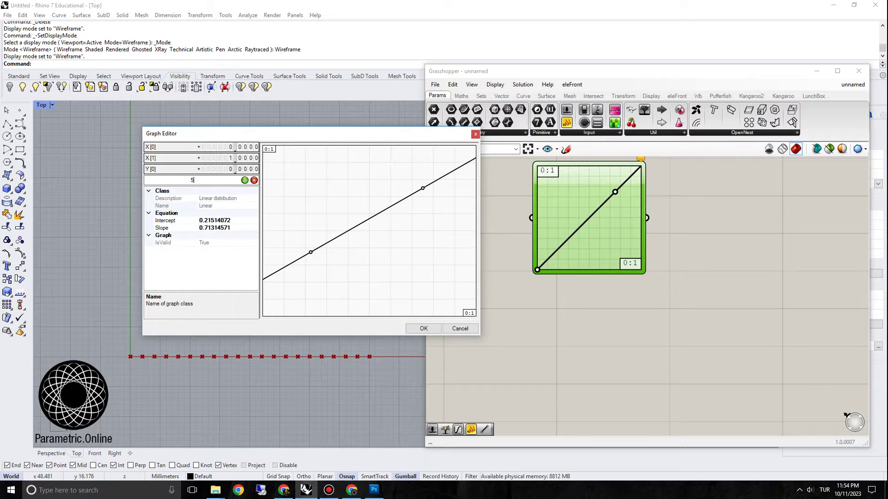
{"action": "key", "text": "Return"}
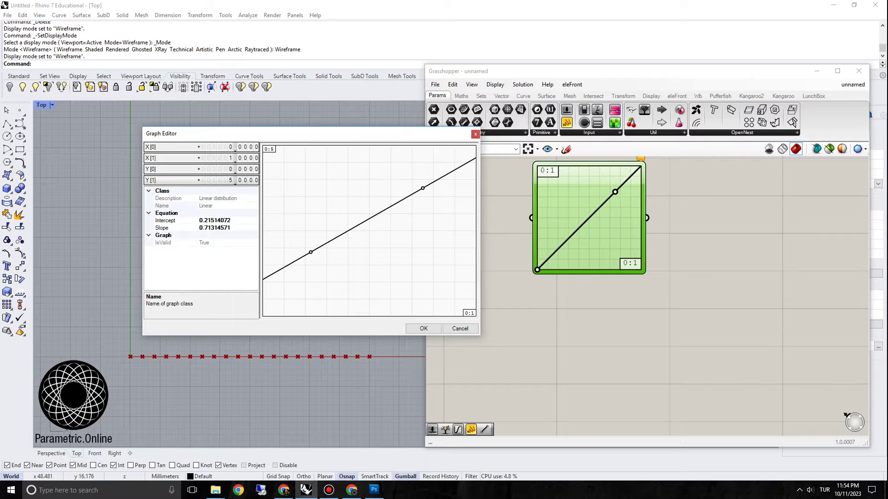
{"action": "key", "text": "Return"}
Add a number slider with the value 0.250 left of the Graph Mapper and connect it to the mapper's input
{"action": "right_click_drag", "start_coordinate": [603, 233], "coordinate": [656, 300]}
{"action": "scroll", "coordinate": [656, 300], "scroll_direction": "down", "scroll_amount": 2}
{"action": "scroll", "coordinate": [656, 300], "scroll_direction": "up", "scroll_amount": 2}
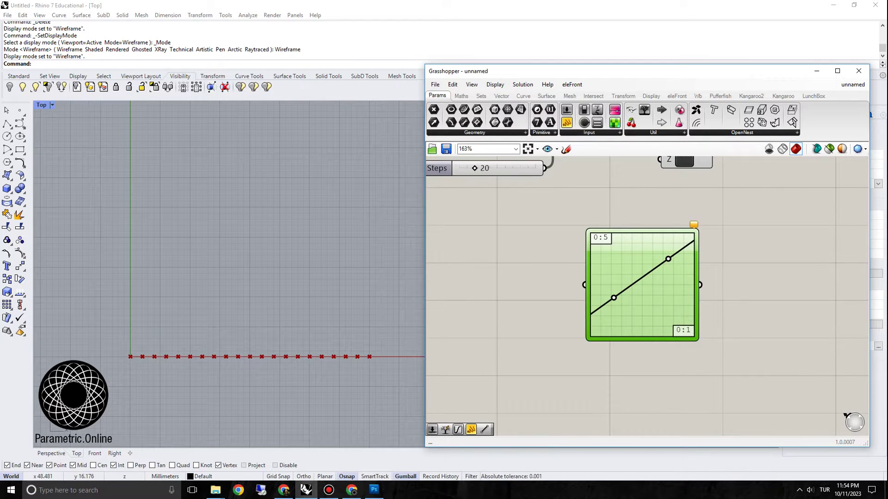
{"action": "right_click_drag", "start_coordinate": [504, 300], "coordinate": [576, 291]}
{"action": "double_click", "coordinate": [492, 291]}
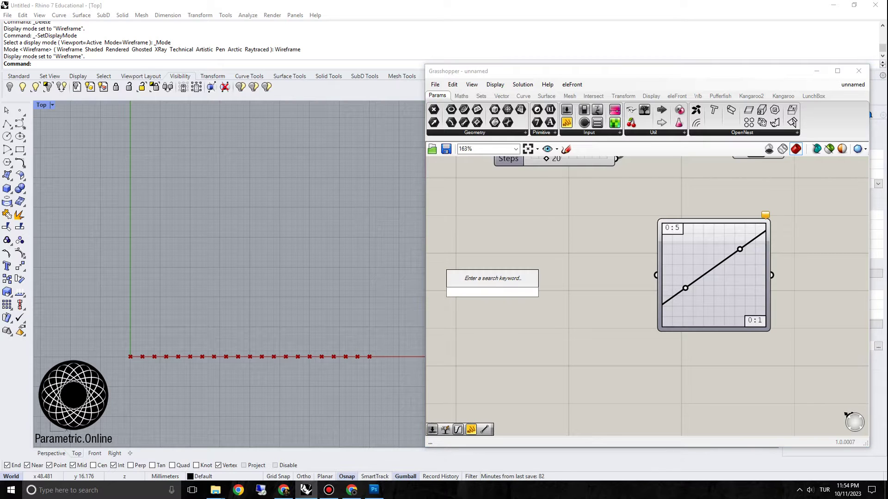
{"action": "type", "text": "number"}
{"action": "key", "text": "Up"}
{"action": "key", "text": "Return"}
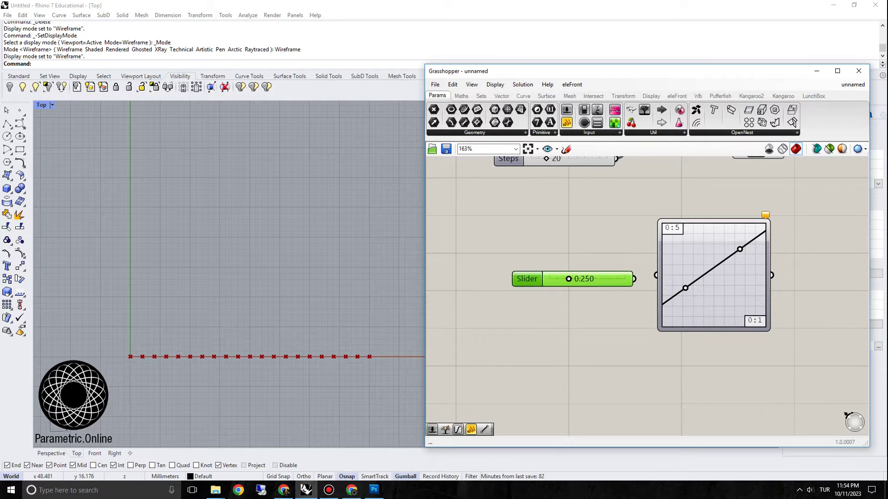
{"action": "left_click_drag", "start_coordinate": [652, 277], "coordinate": [657, 275]}
{"action": "right_click_drag", "start_coordinate": [657, 278], "coordinate": [639, 272]}
{"action": "left_click_drag", "start_coordinate": [525, 274], "coordinate": [461, 266]}
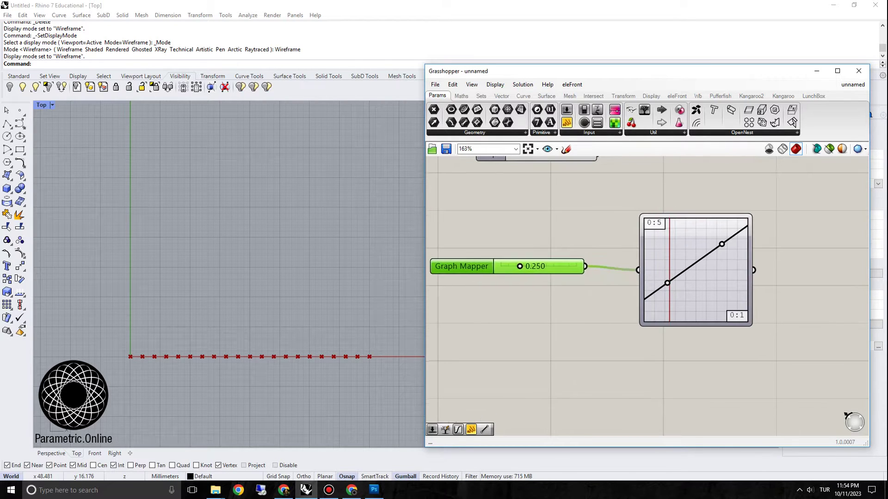
Raise the slider feeding the Graph Mapper to 1.000
{"action": "scroll", "coordinate": [712, 263], "scroll_direction": "up", "scroll_amount": 1}
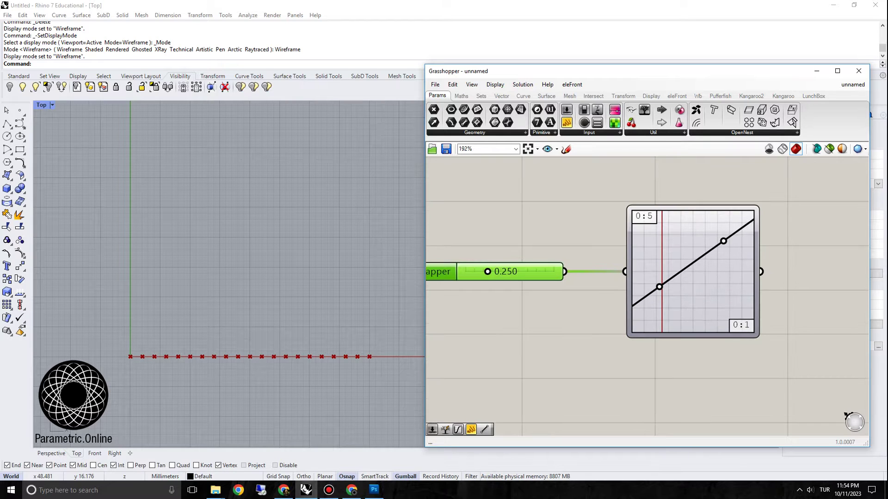
{"action": "left_click_drag", "start_coordinate": [488, 271], "coordinate": [556, 271]}
{"action": "scroll", "coordinate": [556, 271], "scroll_direction": "down", "scroll_amount": 3}
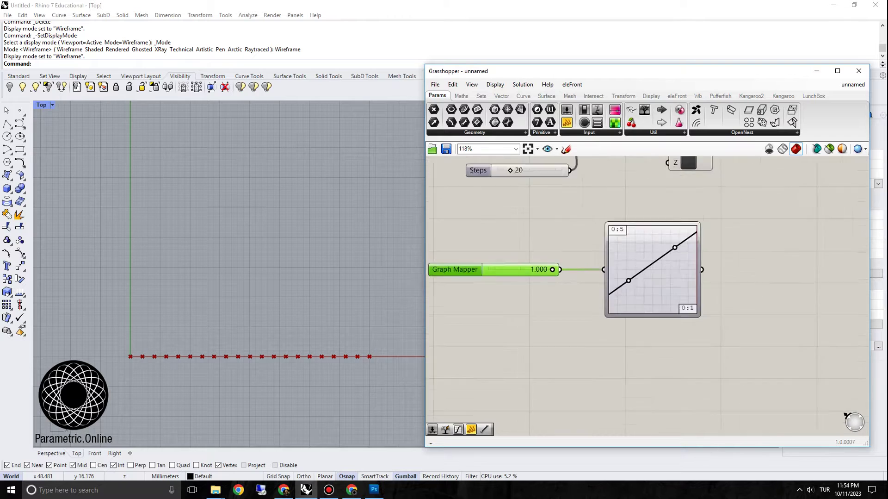
Add a Panel beside the Graph Mapper and connect the mapper's output to it
{"action": "right_click_drag", "start_coordinate": [556, 271], "coordinate": [435, 276]}
{"action": "double_click", "coordinate": [594, 277]}
{"action": "type", "text": "panel"}
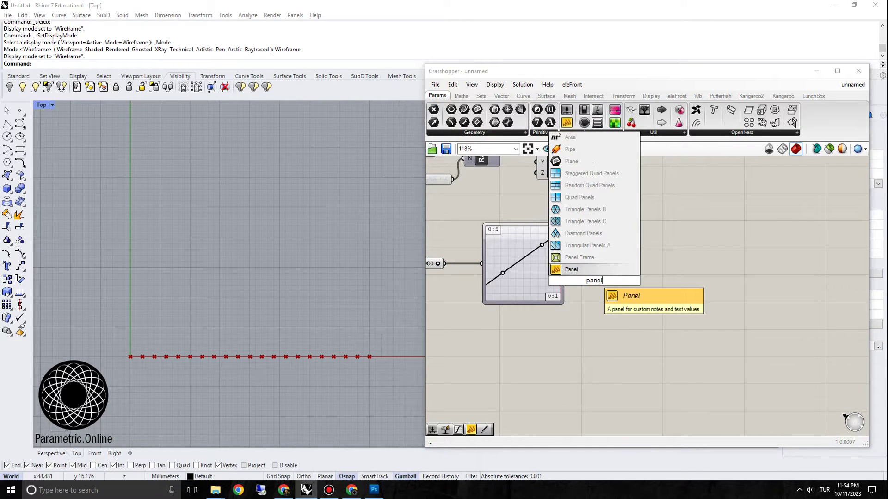
{"action": "key", "text": "Return"}
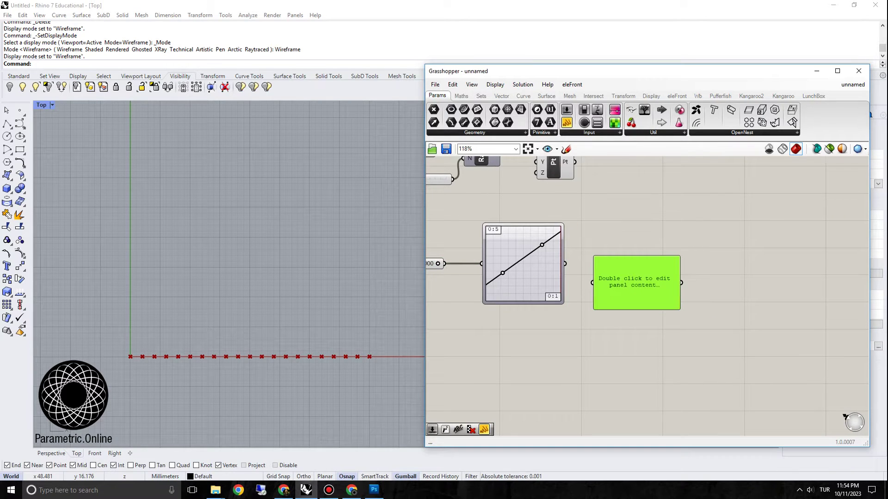
{"action": "left_click_drag", "start_coordinate": [564, 263], "coordinate": [593, 282]}
{"action": "right_click_drag", "start_coordinate": [597, 280], "coordinate": [684, 282]}
Try the Graph Mapper's input slider at 0.490 and inspect the mapped value in the panel
{"action": "left_click_drag", "start_coordinate": [519, 266], "coordinate": [497, 266]}
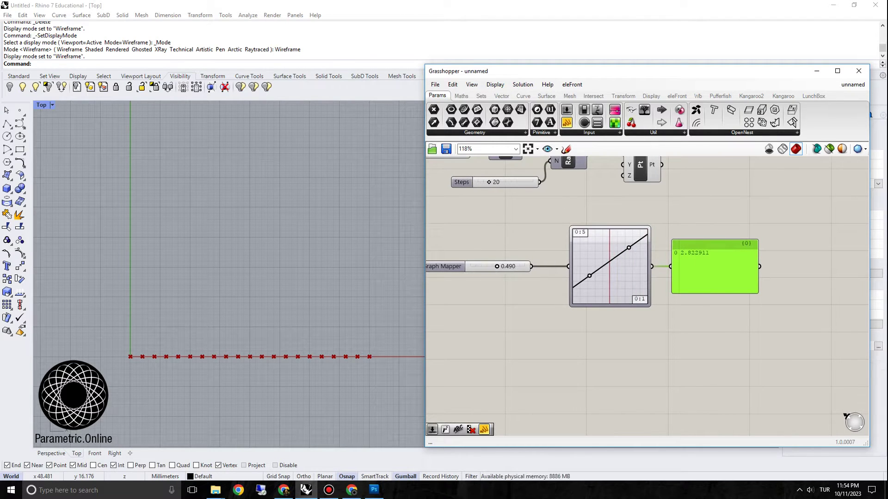
{"action": "scroll", "coordinate": [616, 239], "scroll_direction": "up", "scroll_amount": 1}
{"action": "scroll", "coordinate": [613, 247], "scroll_direction": "up", "scroll_amount": 2}
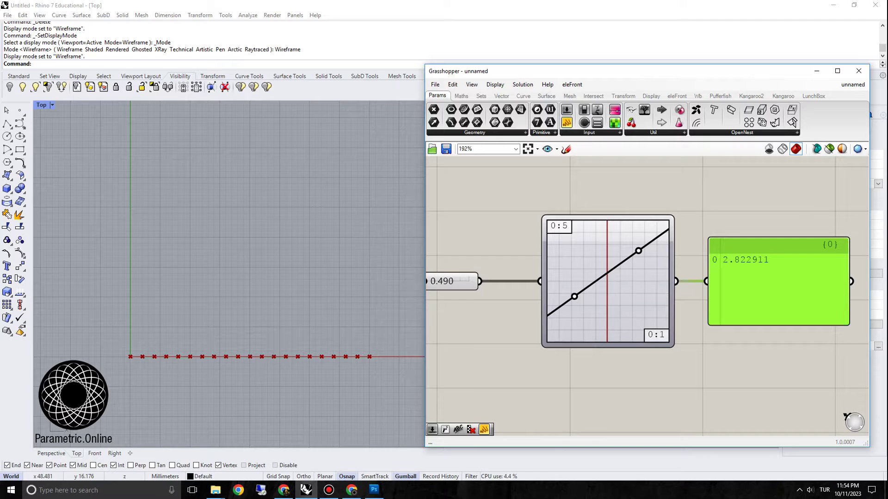
{"action": "scroll", "coordinate": [631, 274], "scroll_direction": "up", "scroll_amount": 2}
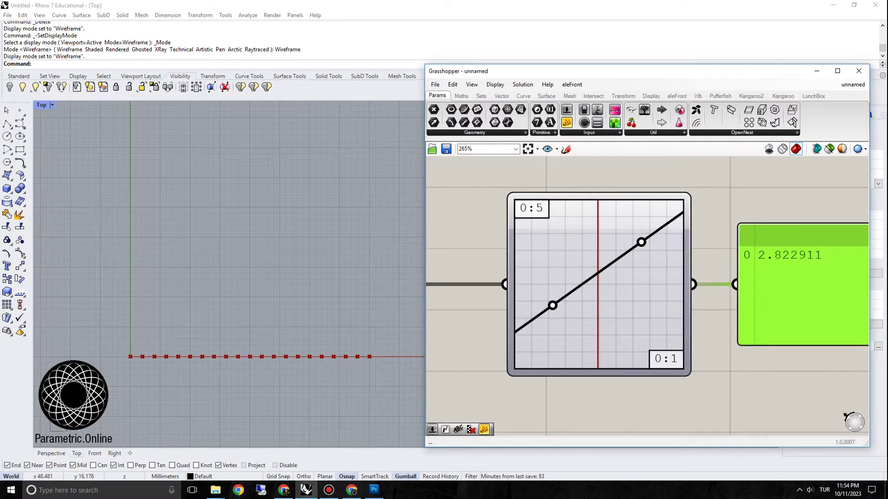
Raise the line's lower handle to the graph's left edge for a nearly flat line, and set the input slider to 0.601
{"action": "left_click_drag", "start_coordinate": [552, 305], "coordinate": [514, 243]}
{"action": "scroll", "coordinate": [637, 248], "scroll_direction": "down", "scroll_amount": 3}
{"action": "right_click_drag", "start_coordinate": [437, 274], "coordinate": [479, 276]}
{"action": "mouse_move", "coordinate": [498, 272]}
{"action": "left_mouse_down"}
{"action": "mouse_move", "coordinate": [487, 273]}
{"action": "mouse_move", "coordinate": [533, 274]}
{"action": "mouse_move", "coordinate": [506, 273]}
{"action": "left_mouse_up"}
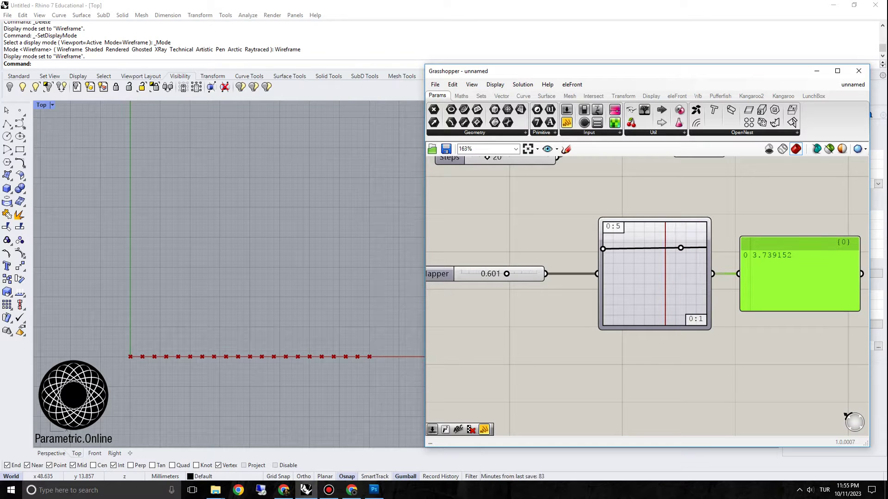
Examine the point range definition alongside the Graph Mapper's input, graph limits and panel output
{"action": "scroll", "coordinate": [553, 249], "scroll_direction": "down", "scroll_amount": 2}
{"action": "right_click_drag", "start_coordinate": [553, 249], "coordinate": [624, 262]}
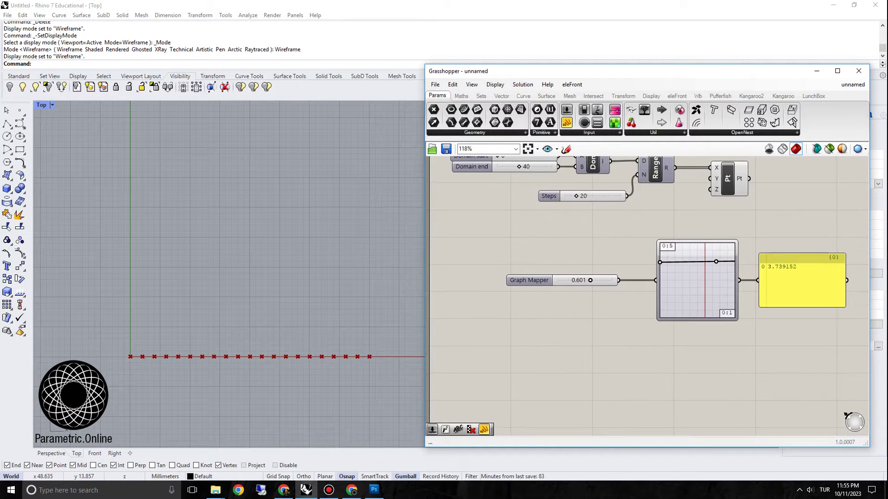
{"action": "scroll", "coordinate": [718, 217], "scroll_direction": "up", "scroll_amount": 1}
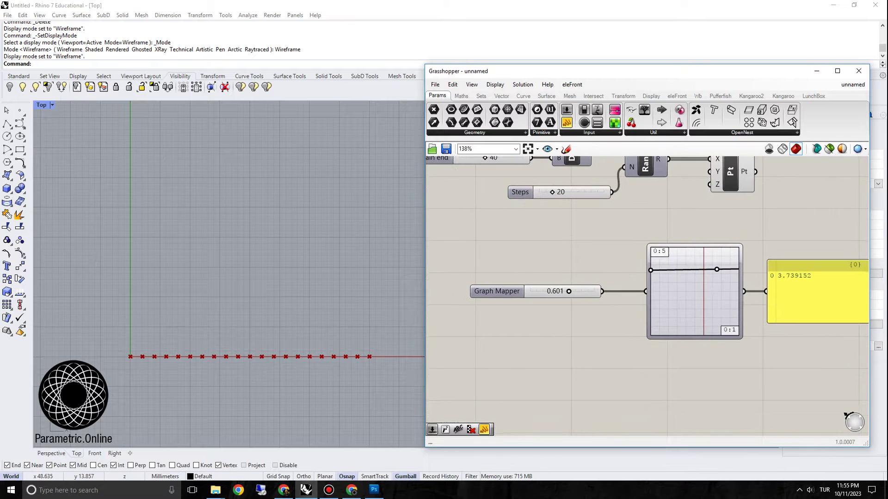
{"action": "scroll", "coordinate": [555, 310], "scroll_direction": "down", "scroll_amount": 1}
{"action": "right_click_drag", "start_coordinate": [555, 310], "coordinate": [585, 340]}
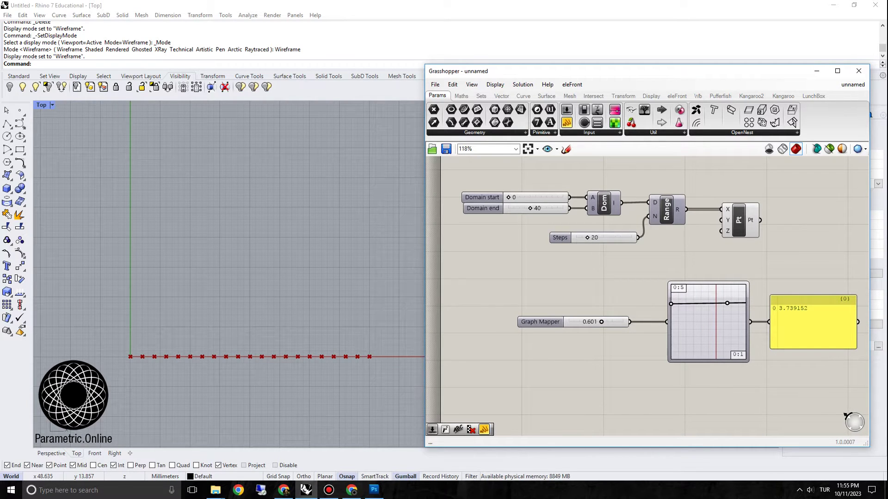
{"action": "right_click_drag", "start_coordinate": [585, 340], "coordinate": [576, 310]}
{"action": "scroll", "coordinate": [737, 315], "scroll_direction": "up", "scroll_amount": 3}
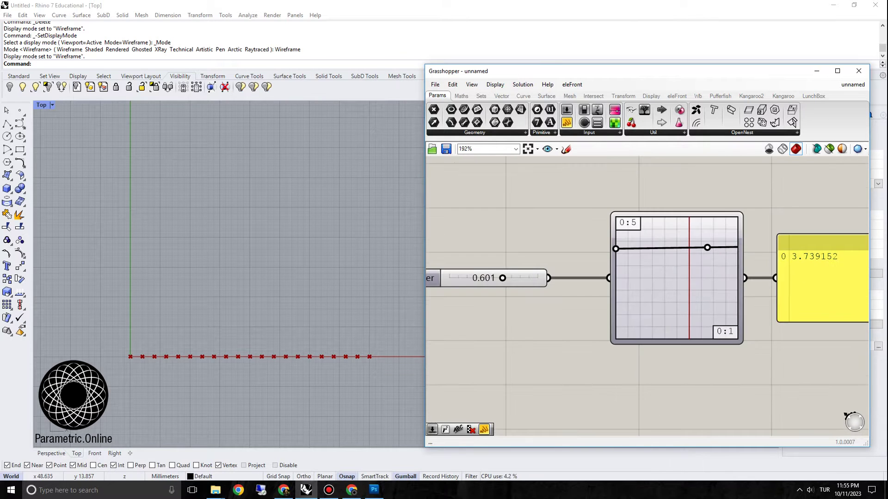
{"action": "scroll", "coordinate": [744, 326], "scroll_direction": "up", "scroll_amount": 2}
{"action": "scroll", "coordinate": [727, 323], "scroll_direction": "down", "scroll_amount": 2}
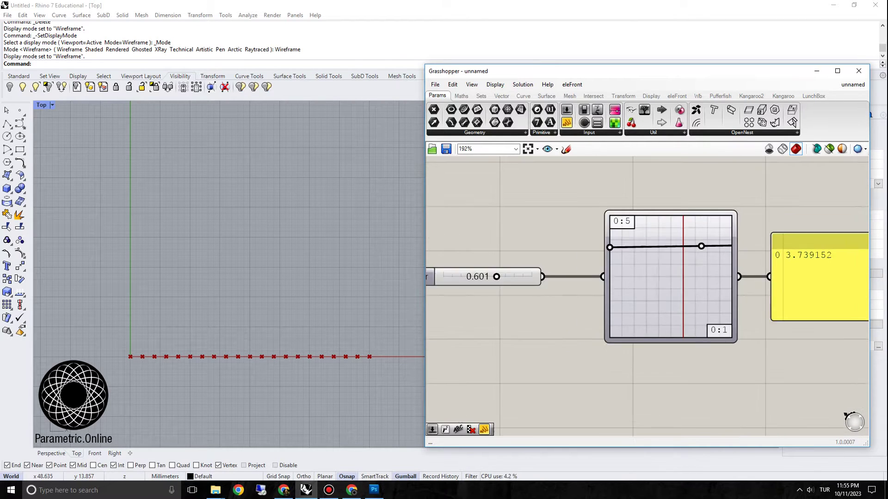
Add a Range component below the 0.601 slider that feeds the Graph Mapper
{"action": "right_click_drag", "start_coordinate": [578, 319], "coordinate": [648, 323]}
{"action": "double_click", "coordinate": [544, 304]}
{"action": "type", "text": "range"}
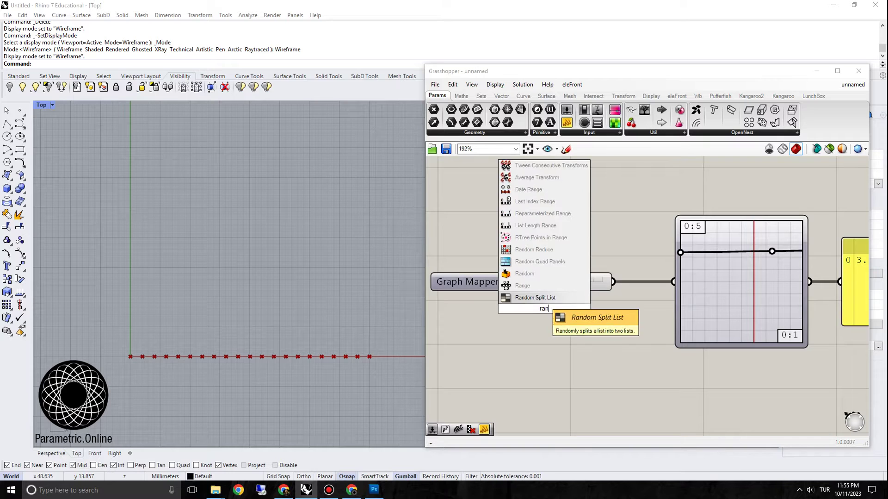
{"action": "key", "text": "Return"}
Feed the new Range's steps input from a slider set to 10, and connect the Range to the Graph Mapper in place of the 0.601 slider
{"action": "scroll", "coordinate": [557, 318], "scroll_direction": "down", "scroll_amount": 2}
{"action": "double_click", "coordinate": [465, 324]}
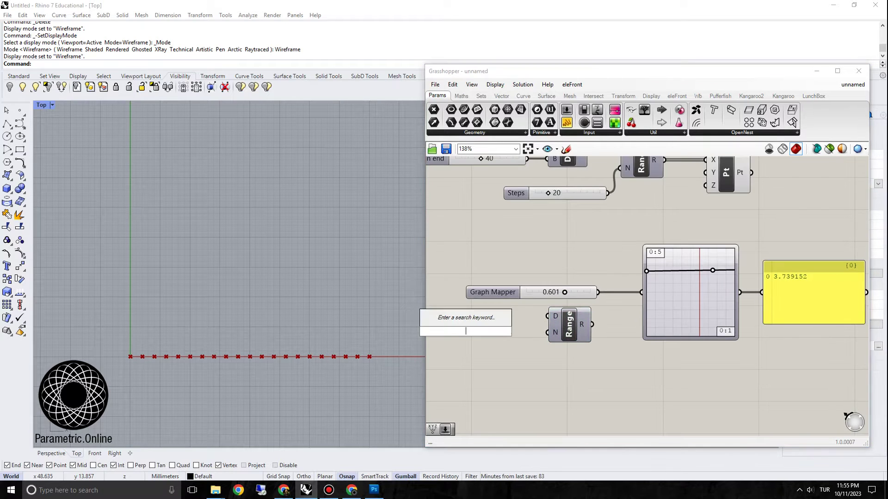
{"action": "type", "text": "10"}
{"action": "key", "text": "Return"}
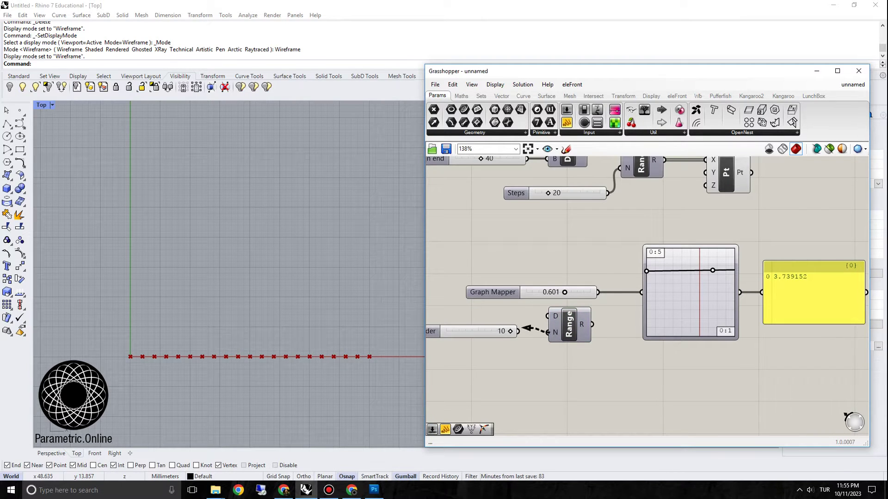
{"action": "left_click_drag", "start_coordinate": [521, 329], "coordinate": [572, 323]}
{"action": "left_click", "coordinate": [491, 292]}
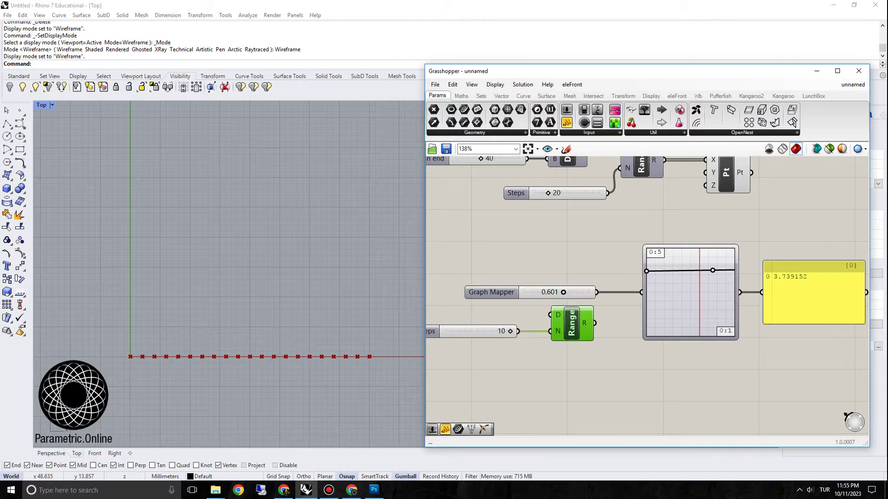
Make the mapper's line slope upward by lowering its left handle and moving the other handle to the graph's right edge
{"action": "scroll", "coordinate": [831, 287], "scroll_direction": "up", "scroll_amount": 3}
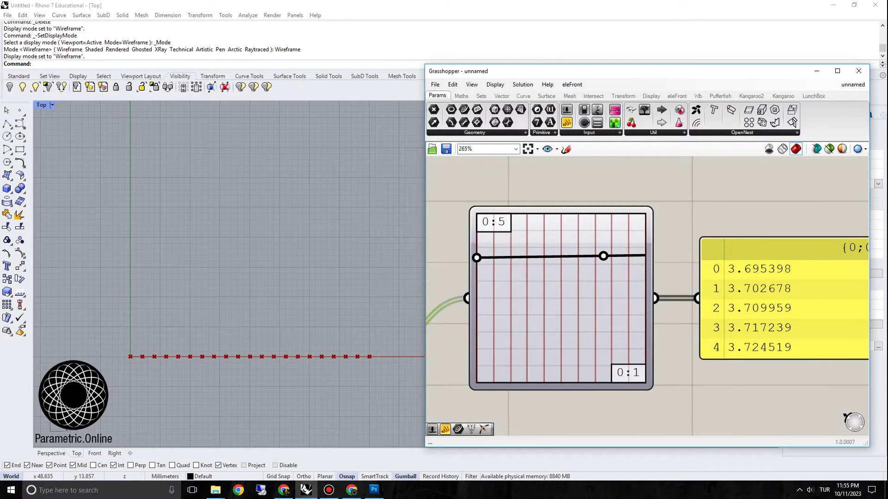
{"action": "left_click_drag", "start_coordinate": [476, 257], "coordinate": [477, 352]}
{"action": "left_click_drag", "start_coordinate": [603, 256], "coordinate": [646, 253]}
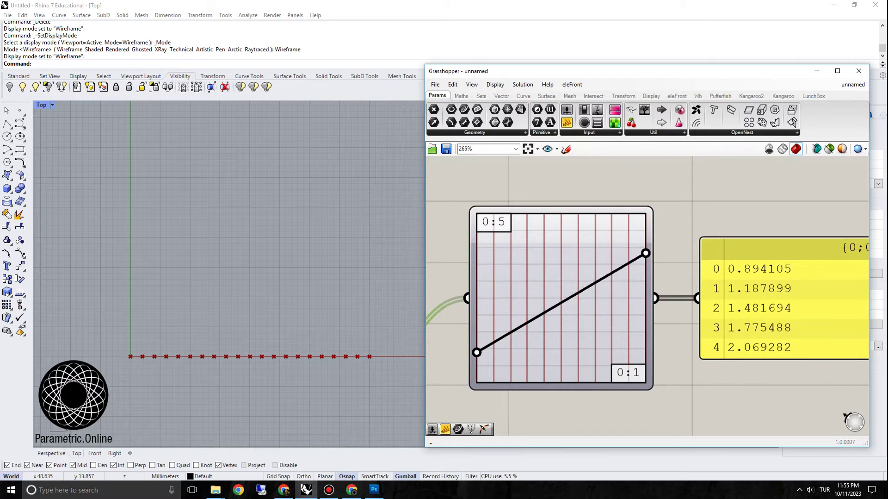
Try a new slider set to 40 as the steps input of the Range feeding the Graph Mapper
{"action": "scroll", "coordinate": [646, 253], "scroll_direction": "down", "scroll_amount": 3}
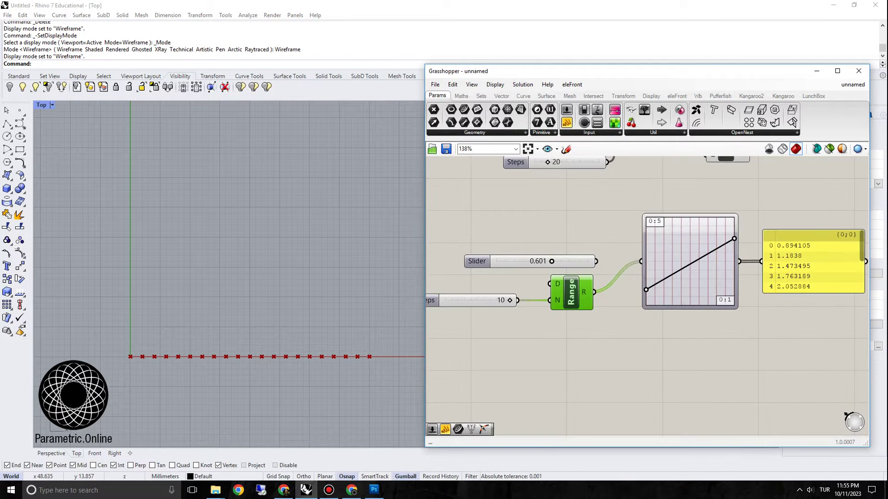
{"action": "double_click", "coordinate": [478, 319]}
{"action": "type", "text": "40"}
{"action": "key", "text": "Return"}
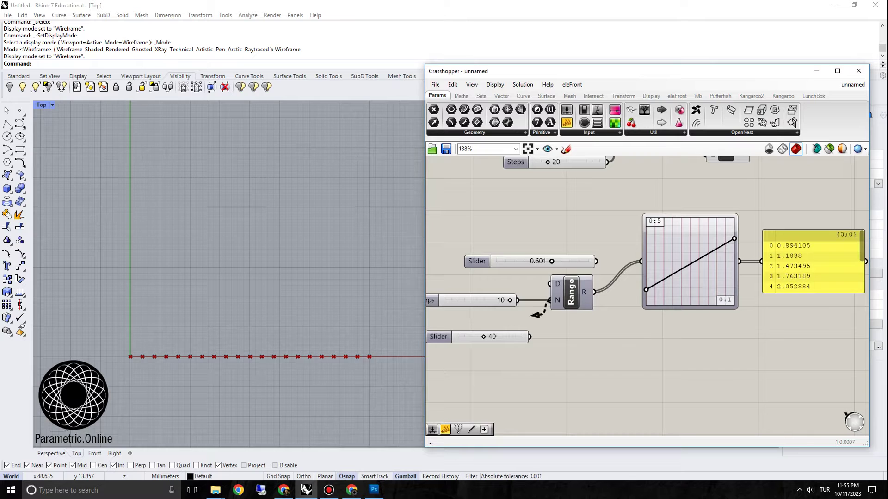
{"action": "left_click_drag", "start_coordinate": [537, 315], "coordinate": [530, 336]}
{"action": "scroll", "coordinate": [741, 255], "scroll_direction": "up", "scroll_amount": 2}
{"action": "scroll", "coordinate": [625, 234], "scroll_direction": "down", "scroll_amount": 4}
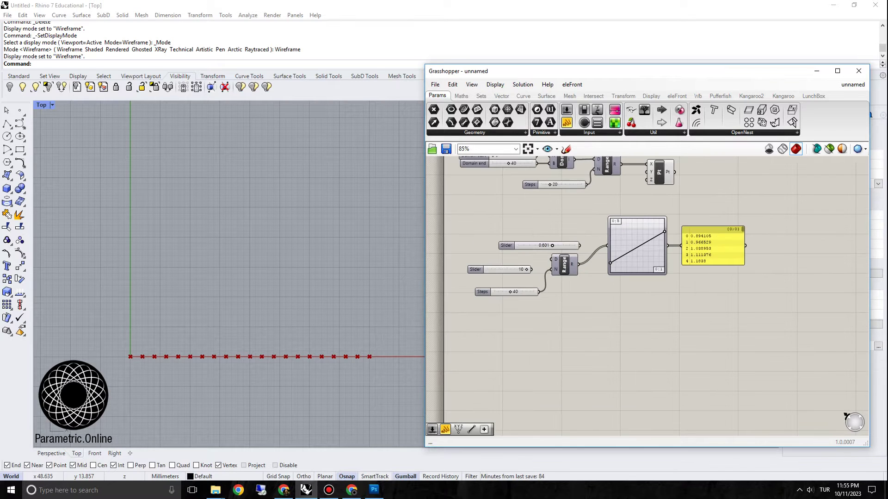
Try stretching the Graph Mapper much wider, and shrink it back to a compact size
{"action": "left_click_drag", "start_coordinate": [666, 272], "coordinate": [867, 273]}
{"action": "right_click_drag", "start_coordinate": [786, 347], "coordinate": [654, 349]}
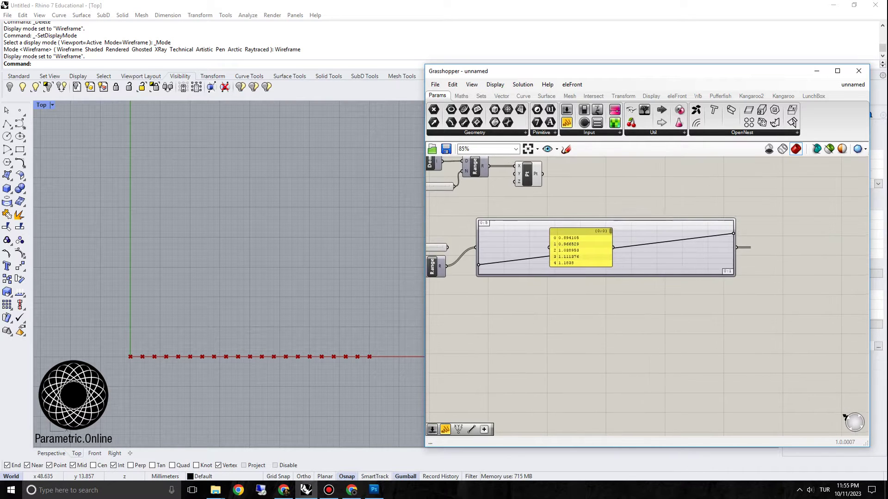
{"action": "left_click_drag", "start_coordinate": [735, 264], "coordinate": [529, 265]}
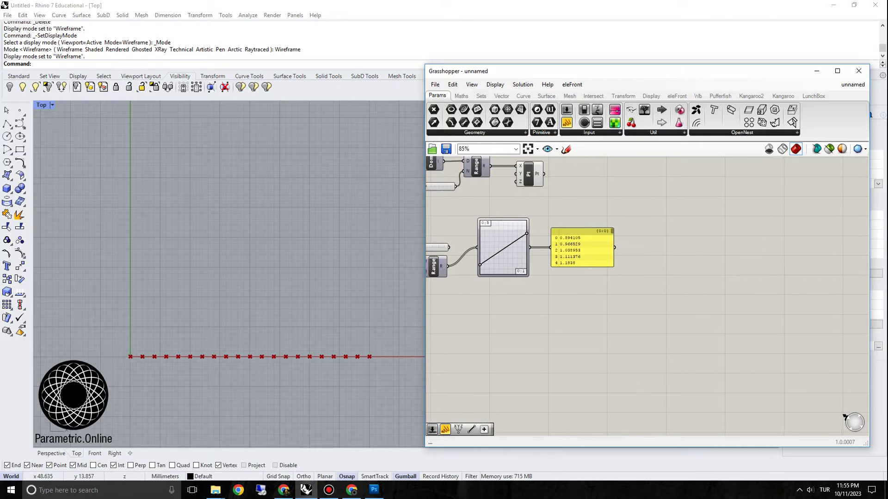
Undo the connection of the 40 slider to the Range's steps input
{"action": "scroll", "coordinate": [528, 259], "scroll_direction": "up", "scroll_amount": 3}
{"action": "right_click_drag", "start_coordinate": [529, 259], "coordinate": [743, 279]}
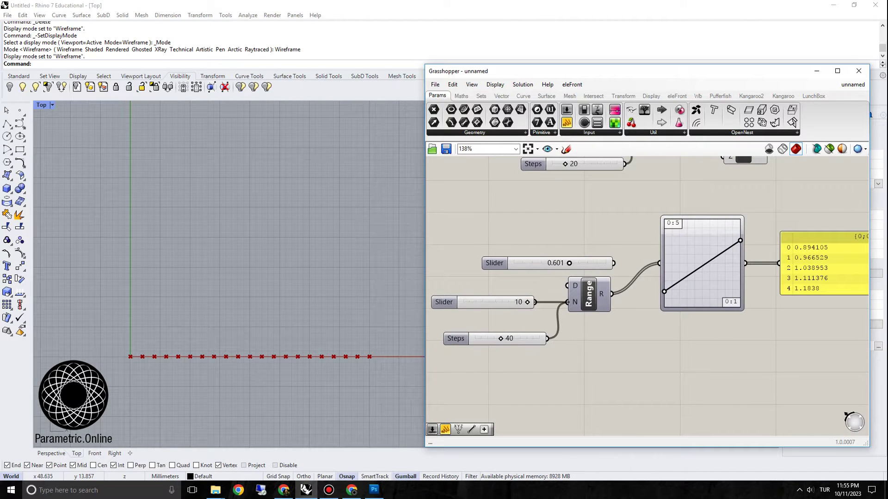
{"action": "key", "text": "ctrl+z"}
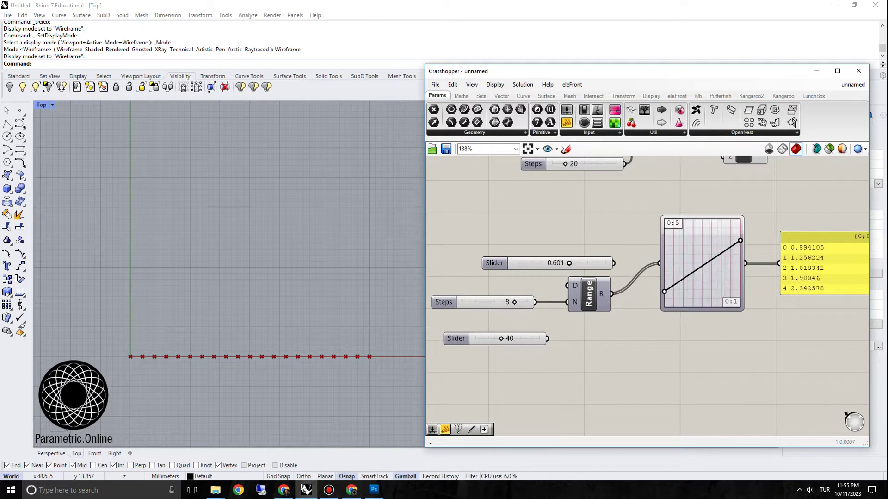
Delete the disconnected 40 and 0.601 sliders beside the Graph Mapper's Range
{"action": "left_click", "coordinate": [456, 338]}
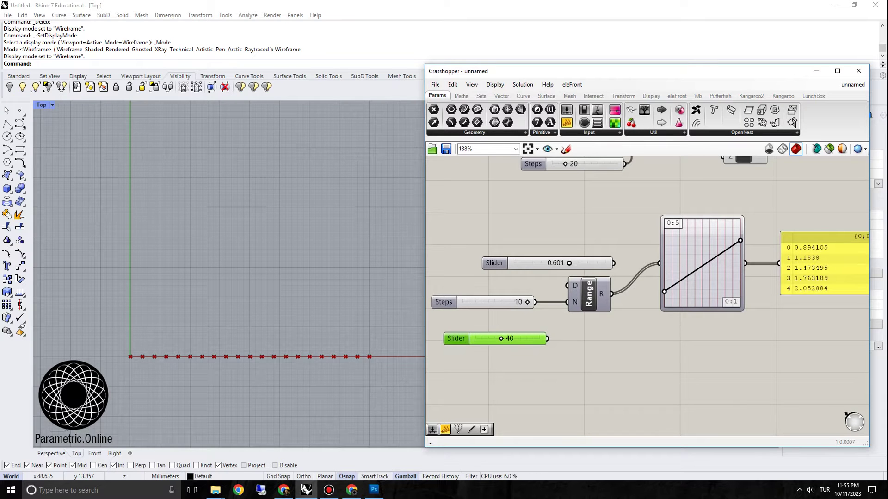
{"action": "scroll", "coordinate": [648, 287], "scroll_direction": "up", "scroll_amount": 5}
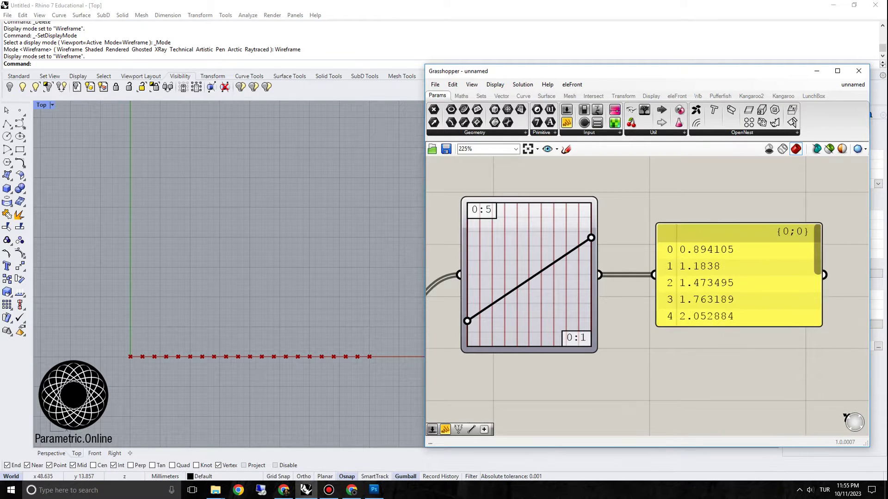
{"action": "scroll", "coordinate": [639, 295], "scroll_direction": "down", "scroll_amount": 4}
{"action": "scroll", "coordinate": [728, 245], "scroll_direction": "up", "scroll_amount": 2}
{"action": "scroll", "coordinate": [729, 245], "scroll_direction": "down", "scroll_amount": 2}
{"action": "right_click_drag", "start_coordinate": [728, 245], "coordinate": [772, 288]}
{"action": "left_click", "coordinate": [447, 326]}
{"action": "key", "text": "Delete"}
Tidy the canvas by shifting the lower Range with its slider and moving the Construct Point component farther right
{"action": "left_click_drag", "start_coordinate": [542, 331], "coordinate": [471, 375]}
{"action": "left_click_drag", "start_coordinate": [527, 351], "coordinate": [525, 325]}
{"action": "left_click_drag", "start_coordinate": [657, 224], "coordinate": [723, 224]}
{"action": "left_click", "coordinate": [733, 319]}
{"action": "right_click_drag", "start_coordinate": [722, 319], "coordinate": [801, 317]}
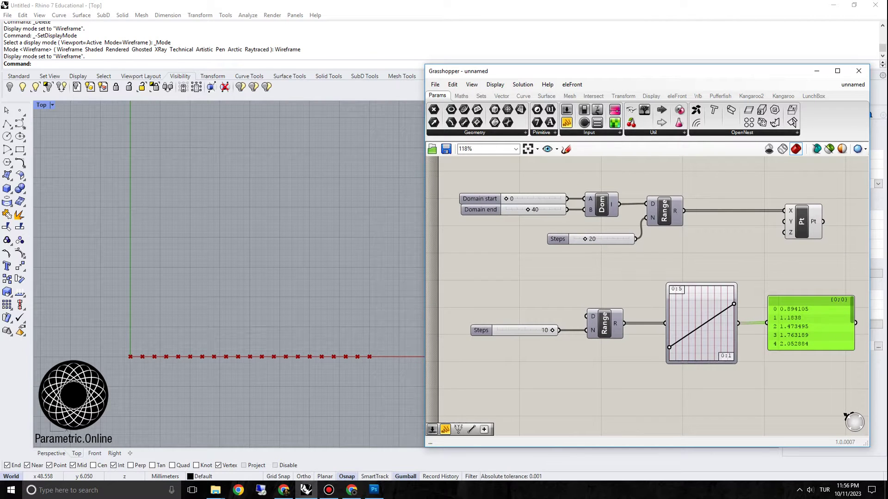
Move the 20-step slider between both Ranges, connect it to the lower Range's steps input as well, and delete the 10 slider
{"action": "left_click_drag", "start_coordinate": [558, 238], "coordinate": [464, 287]}
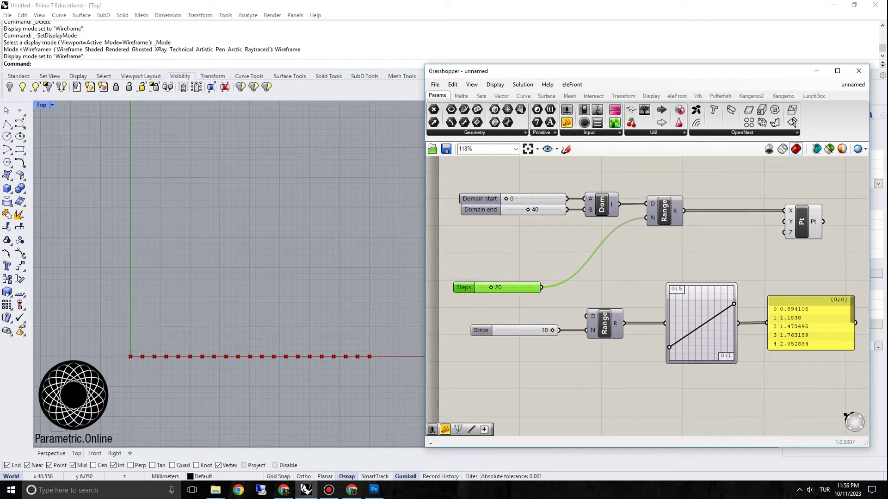
{"action": "left_click", "coordinate": [481, 330]}
{"action": "key", "text": "Delete"}
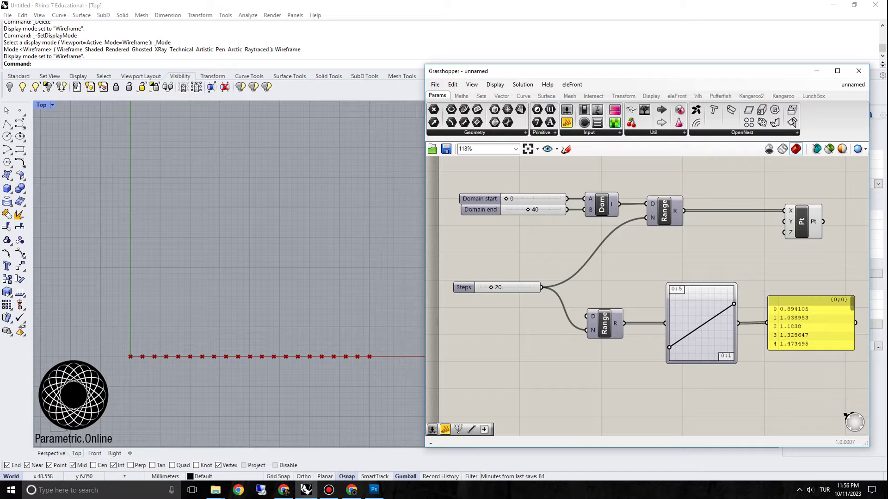
Connect the Graph Mapper's output to Construct Point's Y input and raise the line's right handle to the graph's top corner
{"action": "left_click_drag", "start_coordinate": [753, 304], "coordinate": [784, 221]}
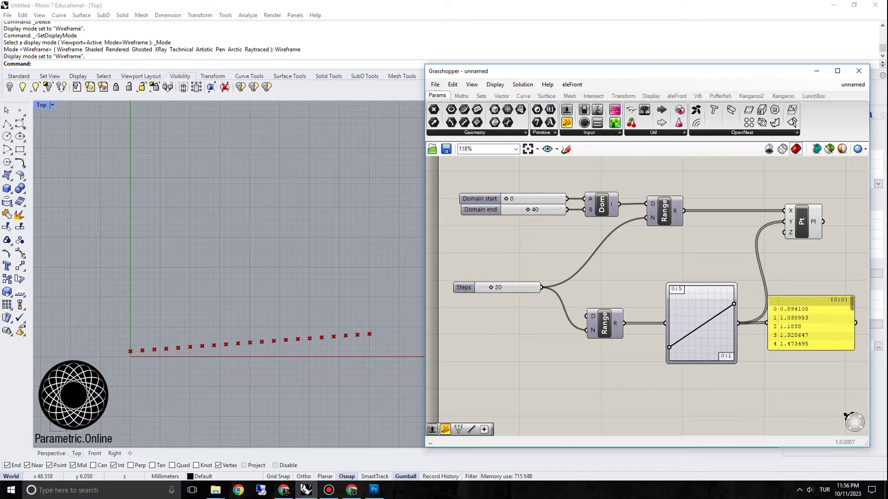
{"action": "scroll", "coordinate": [784, 221], "scroll_direction": "up", "scroll_amount": 3}
{"action": "left_click_drag", "start_coordinate": [632, 293], "coordinate": [632, 268]}
Move the panel farther right and add a Multiplication component with the Graph Mapper's output connected to its A input
{"action": "right_click_drag", "start_coordinate": [647, 259], "coordinate": [537, 219]}
{"action": "left_click_drag", "start_coordinate": [620, 282], "coordinate": [681, 278]}
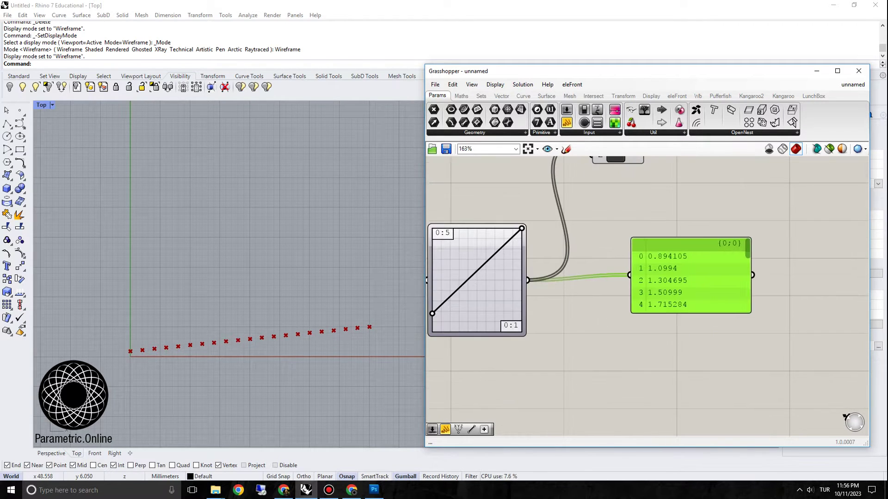
{"action": "scroll", "coordinate": [681, 278], "scroll_direction": "down", "scroll_amount": 1}
{"action": "right_click_drag", "start_coordinate": [499, 259], "coordinate": [537, 265]}
{"action": "scroll", "coordinate": [536, 265], "scroll_direction": "up", "scroll_amount": 2}
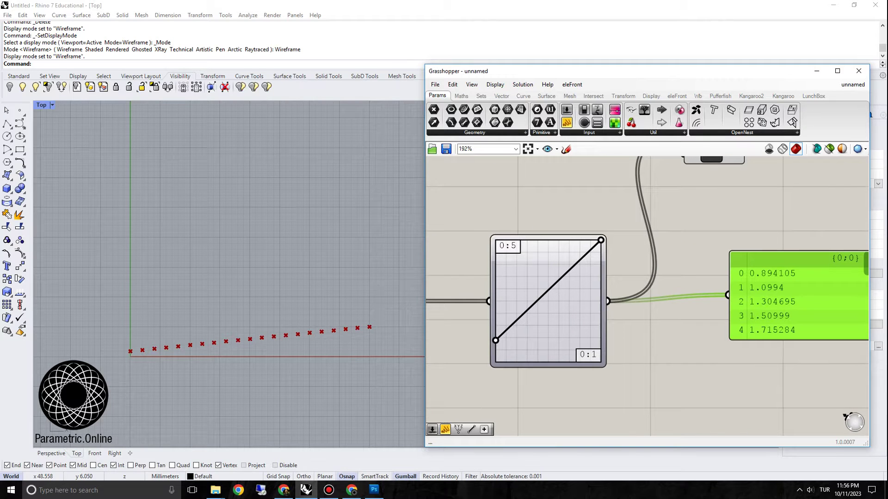
{"action": "double_click", "coordinate": [666, 345]}
{"action": "type", "text": "multi"}
{"action": "key", "text": "Return"}
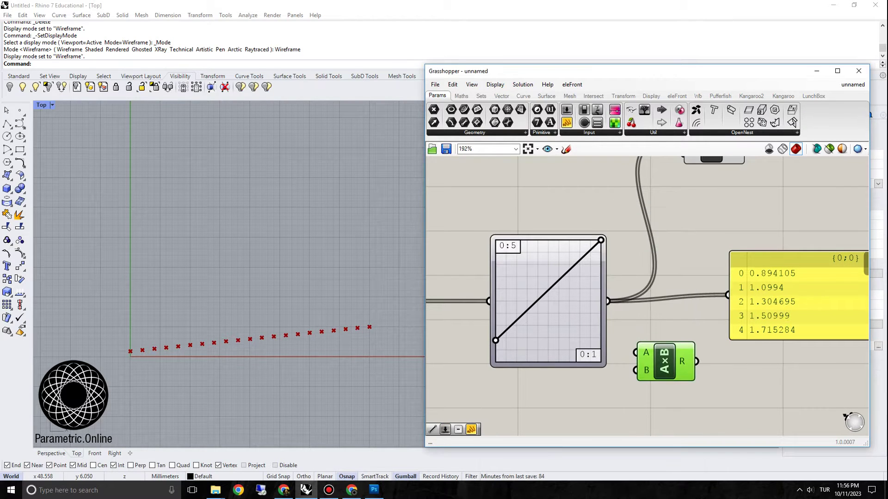
{"action": "left_click_drag", "start_coordinate": [608, 301], "coordinate": [635, 352]}
Add a slider set to 2 and connect it to the Multiplication's B input
{"action": "right_click_drag", "start_coordinate": [648, 379], "coordinate": [672, 337]}
{"action": "double_click", "coordinate": [587, 344]}
{"action": "type", "text": "2"}
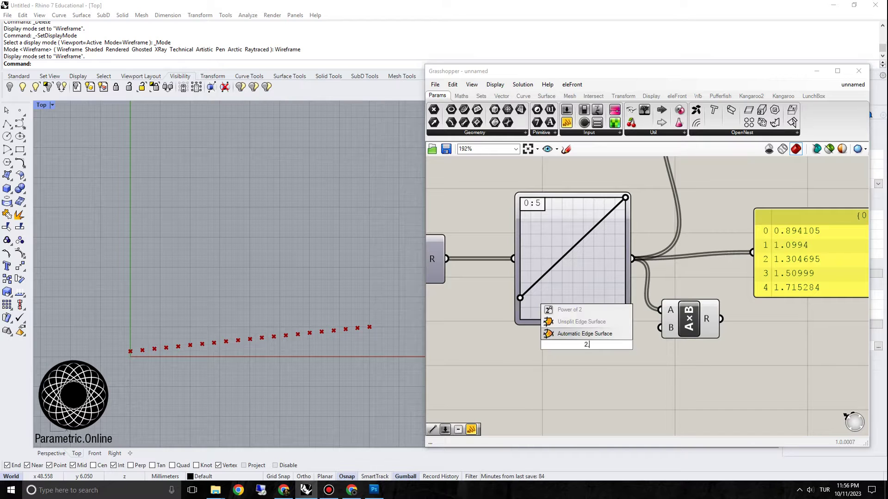
{"action": "key", "text": "Return"}
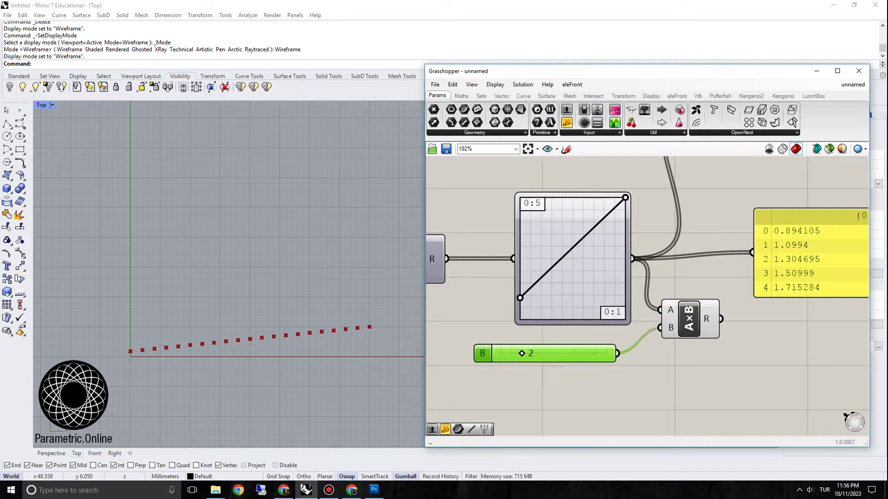
{"action": "left_click_drag", "start_coordinate": [482, 353], "coordinate": [490, 347]}
Set the upper limit of the Graph Mapper's Y domain to 1
{"action": "scroll", "coordinate": [684, 241], "scroll_direction": "down", "scroll_amount": 1}
{"action": "right_click_drag", "start_coordinate": [684, 240], "coordinate": [664, 287]}
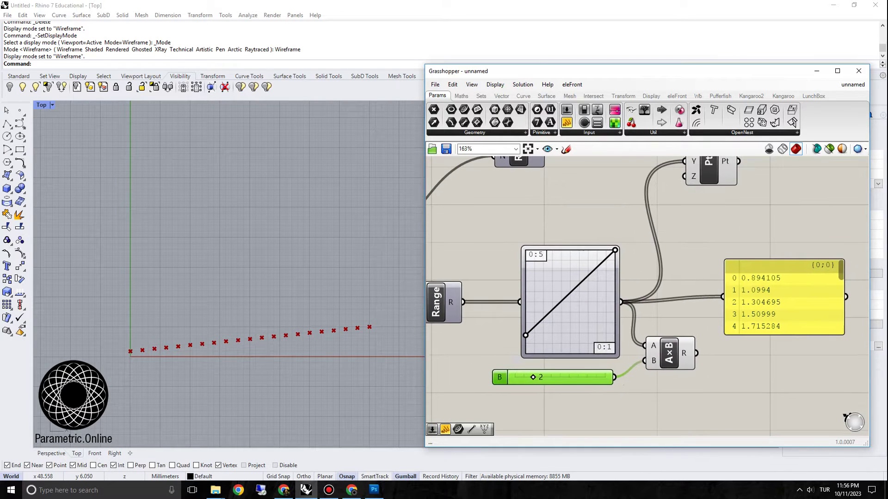
{"action": "double_click", "coordinate": [537, 250]}
{"action": "double_click", "coordinate": [469, 227]}
{"action": "type", "text": "1"}
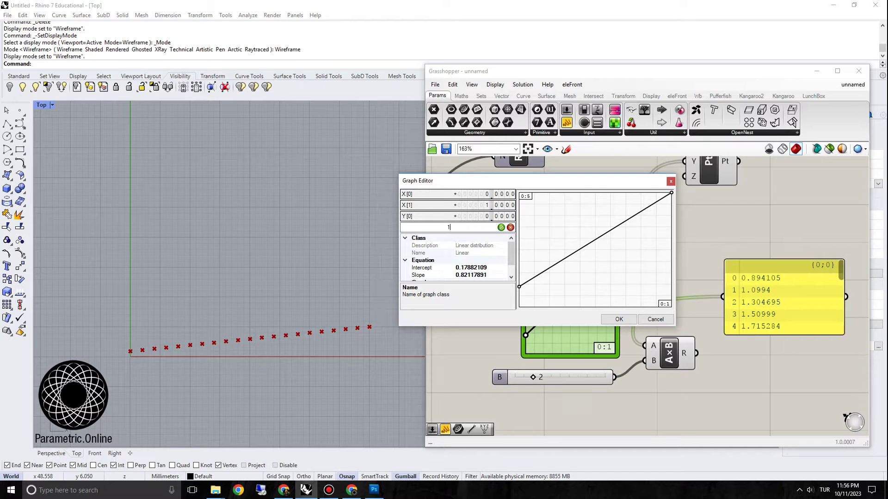
{"action": "key", "text": "Return"}
{"action": "left_click", "coordinate": [619, 318]}
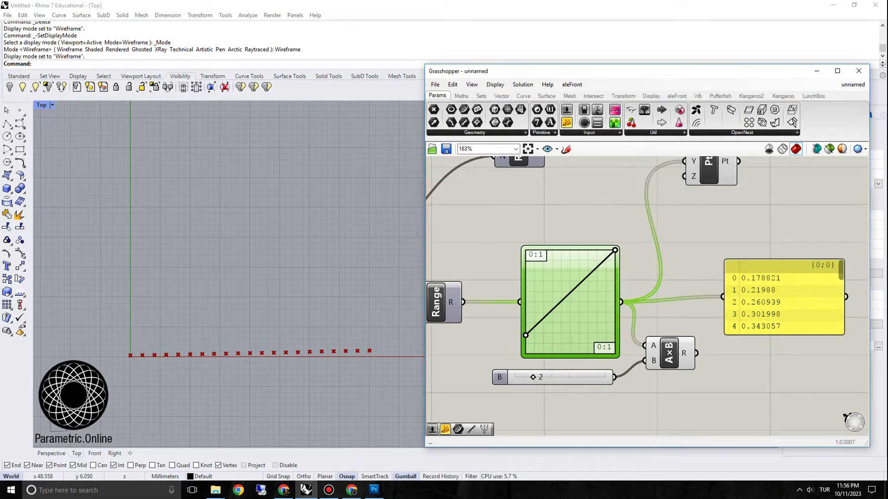
Replace the 2 slider on the Multiplication's B input with a slider set to 20
{"action": "right_click_drag", "start_coordinate": [671, 394], "coordinate": [661, 357]}
{"action": "left_click", "coordinate": [500, 339]}
{"action": "key", "text": "Delete"}
{"action": "double_click", "coordinate": [545, 332]}
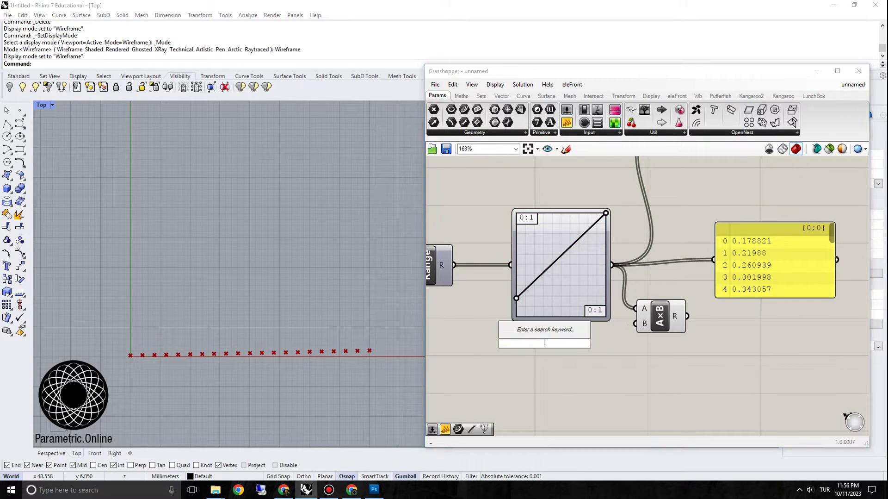
{"action": "type", "text": "20"}
{"action": "key", "text": "Return"}
Connect the Multiplication's result to Construct Point's Y input and lower the line's left handle to the graph's bottom corner
{"action": "left_click_drag", "start_coordinate": [606, 343], "coordinate": [671, 172]}
{"action": "scroll", "coordinate": [662, 303], "scroll_direction": "down", "scroll_amount": 2}
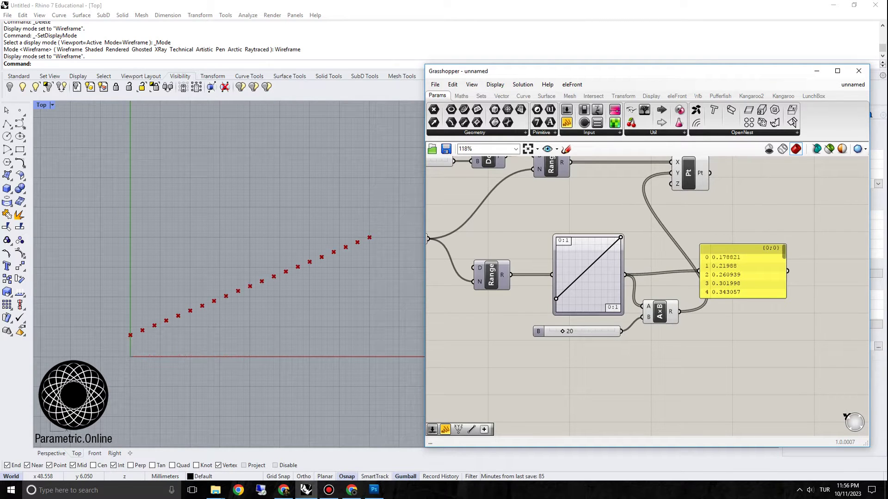
{"action": "mouse_move", "coordinate": [556, 299]}
{"action": "left_mouse_down"}
{"action": "mouse_move", "coordinate": [556, 240]}
{"action": "mouse_move", "coordinate": [556, 312]}
{"action": "mouse_move", "coordinate": [555, 236]}
{"action": "mouse_move", "coordinate": [556, 313]}
{"action": "left_mouse_up"}
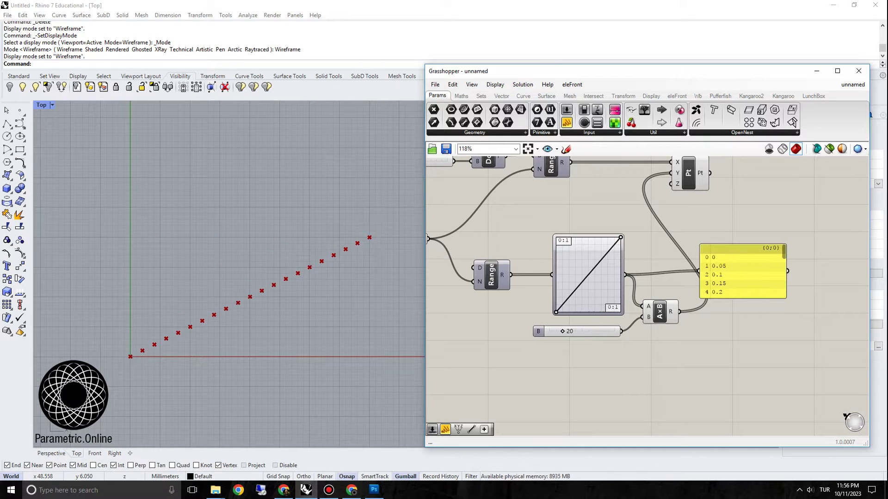
Change the Graph Mapper's graph type to Sine Summation
{"action": "right_click_drag", "start_coordinate": [365, 241], "coordinate": [378, 249]}
{"action": "right_click_drag", "start_coordinate": [504, 261], "coordinate": [530, 264]}
{"action": "right_click_drag", "start_coordinate": [384, 240], "coordinate": [359, 271]}
{"action": "right_click_drag", "start_coordinate": [601, 269], "coordinate": [595, 271]}
{"action": "right_click", "coordinate": [596, 270]}
{"action": "mouse_move", "coordinate": [638, 384]}
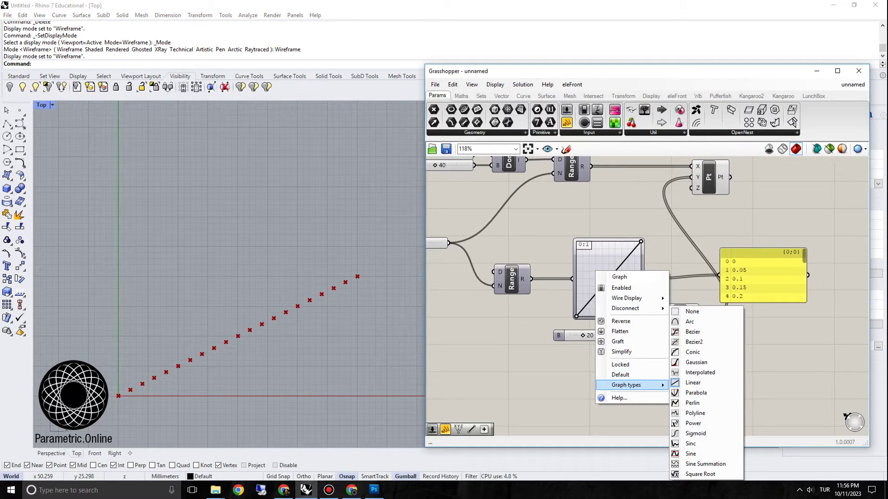
{"action": "left_click", "coordinate": [705, 463]}
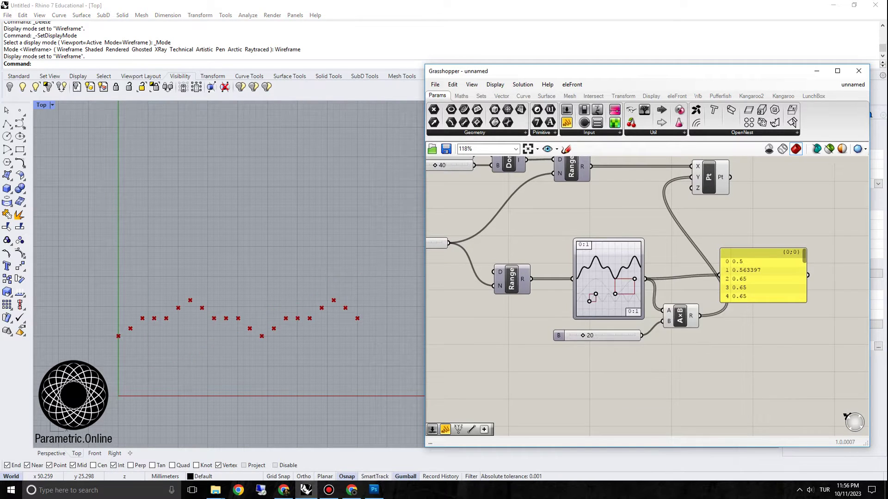
Widen the first sine's handle spacing in the graph to smooth the wave, and set the Steps slider to 48
{"action": "left_click_drag", "start_coordinate": [596, 293], "coordinate": [606, 290]}
{"action": "right_click_drag", "start_coordinate": [620, 363], "coordinate": [717, 434]}
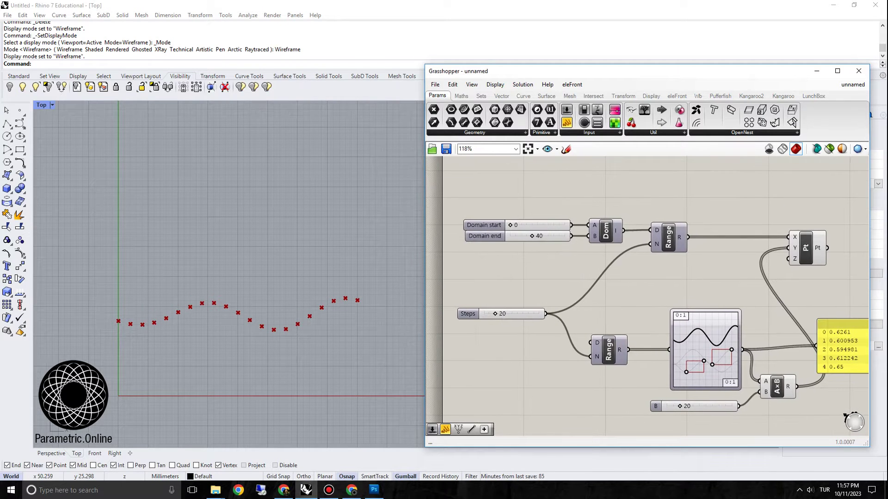
{"action": "left_click_drag", "start_coordinate": [495, 313], "coordinate": [510, 313]}
{"action": "scroll", "coordinate": [527, 282], "scroll_direction": "down", "scroll_amount": 1}
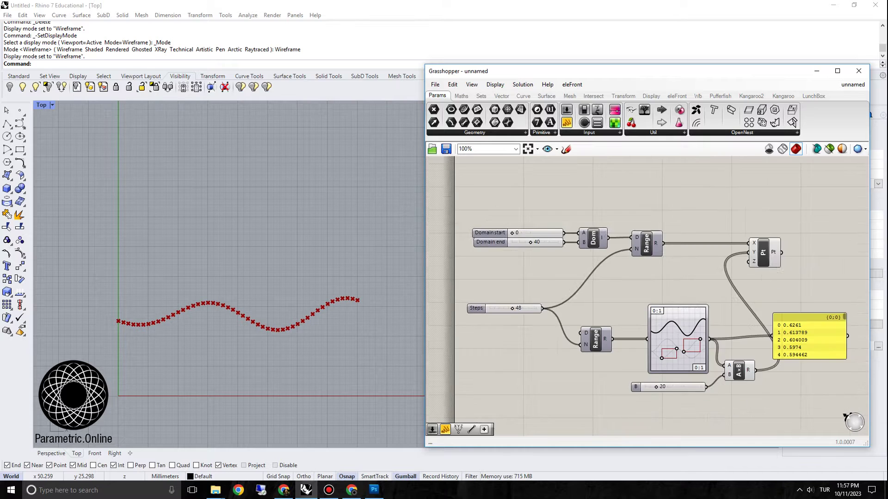
Reshape the Sine Summation curve with the handles of both component waves to form taller waves
{"action": "right_click_drag", "start_coordinate": [712, 351], "coordinate": [594, 311]}
{"action": "scroll", "coordinate": [595, 311], "scroll_direction": "up", "scroll_amount": 3}
{"action": "left_click_drag", "start_coordinate": [534, 303], "coordinate": [565, 291]}
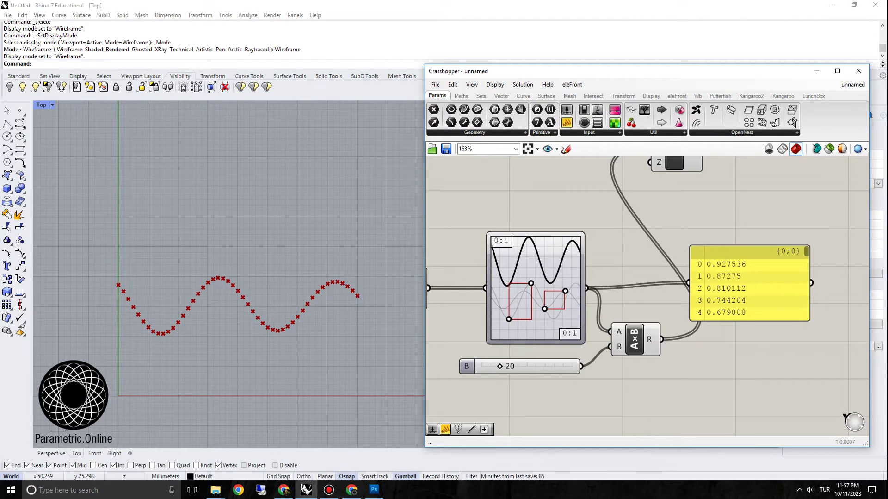
Shift the lower-left handles of both component waves in the Sine Summation graph to form a broader, gentler wave
{"action": "left_click_drag", "start_coordinate": [544, 308], "coordinate": [526, 286]}
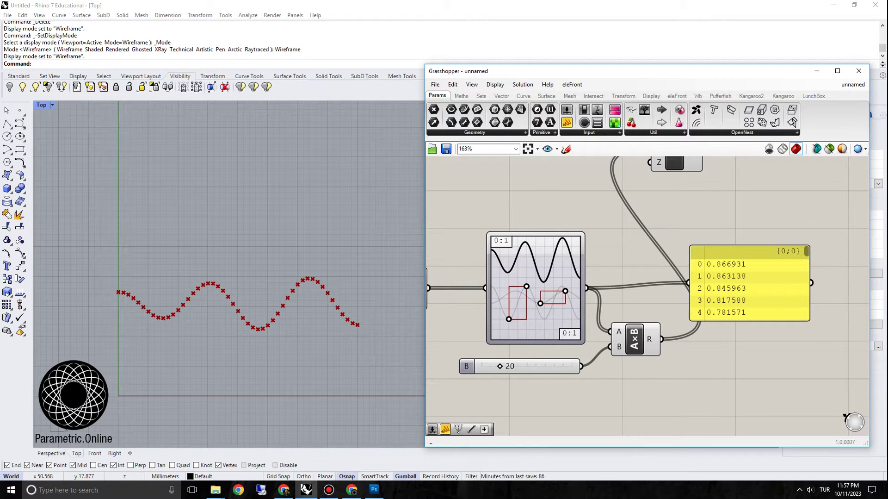
{"action": "left_click_drag", "start_coordinate": [509, 319], "coordinate": [499, 308]}
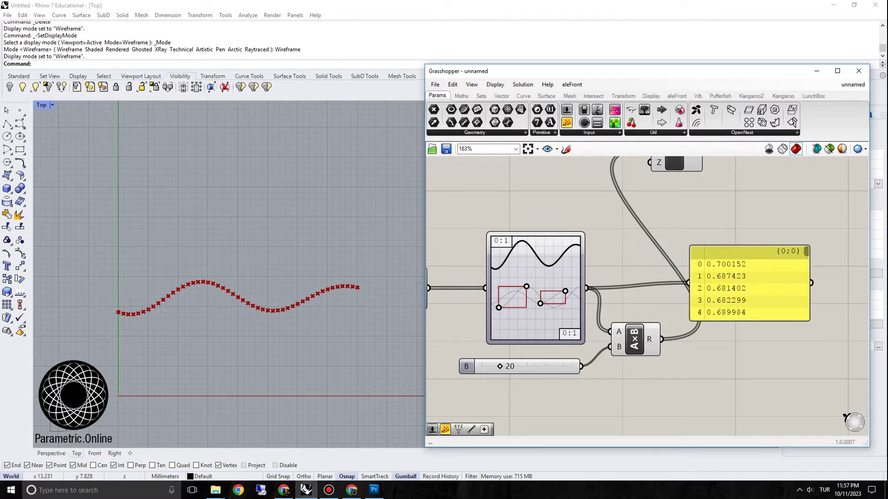
{"action": "scroll", "coordinate": [347, 265], "scroll_direction": "down", "scroll_amount": 4}
{"action": "right_click_drag", "start_coordinate": [347, 265], "coordinate": [311, 260]}
{"action": "scroll", "coordinate": [312, 260], "scroll_direction": "up", "scroll_amount": 4}
{"action": "scroll", "coordinate": [376, 246], "scroll_direction": "down", "scroll_amount": 4}
{"action": "right_click_drag", "start_coordinate": [354, 240], "coordinate": [348, 269]}
{"action": "right_click_drag", "start_coordinate": [615, 231], "coordinate": [664, 282]}
{"action": "scroll", "coordinate": [608, 279], "scroll_direction": "down", "scroll_amount": 2}
{"action": "scroll", "coordinate": [239, 228], "scroll_direction": "down", "scroll_amount": 2}
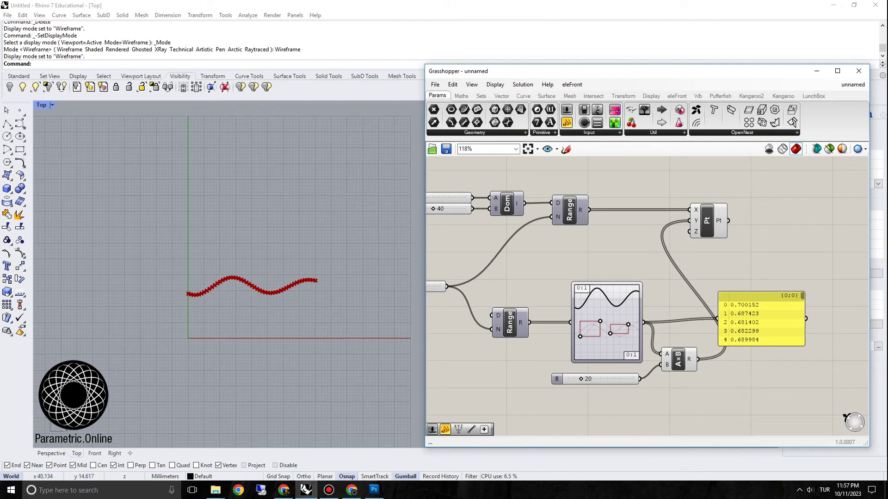
Set the multiplier slider on the Multiplication's B input to 10 to flatten the point wave
{"action": "scroll", "coordinate": [316, 291], "scroll_direction": "up", "scroll_amount": 4}
{"action": "right_click_drag", "start_coordinate": [316, 291], "coordinate": [361, 284]}
{"action": "right_click_drag", "start_coordinate": [537, 273], "coordinate": [559, 274]}
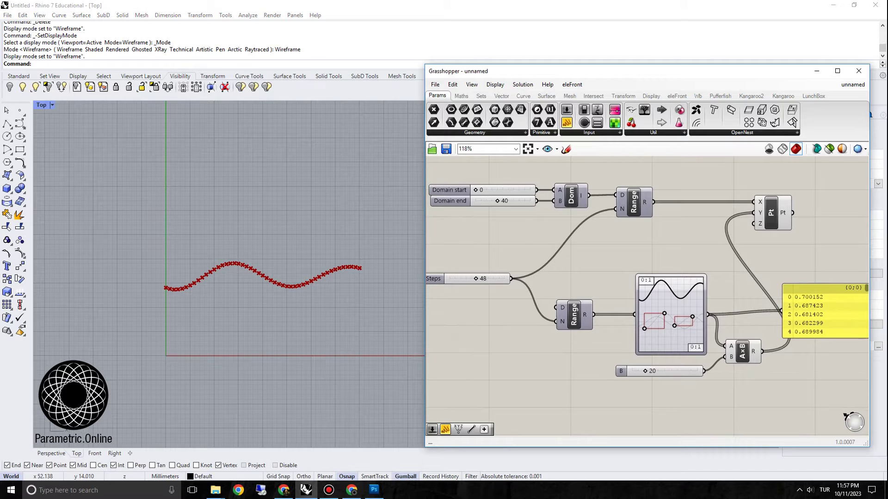
{"action": "scroll", "coordinate": [663, 356], "scroll_direction": "up", "scroll_amount": 3}
{"action": "left_click_drag", "start_coordinate": [633, 379], "coordinate": [623, 379]}
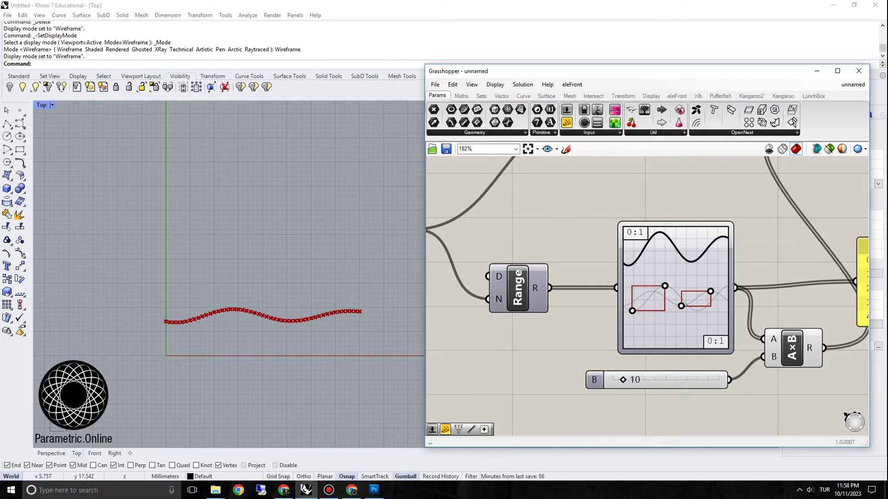
{"action": "scroll", "coordinate": [177, 268], "scroll_direction": "down", "scroll_amount": 3}
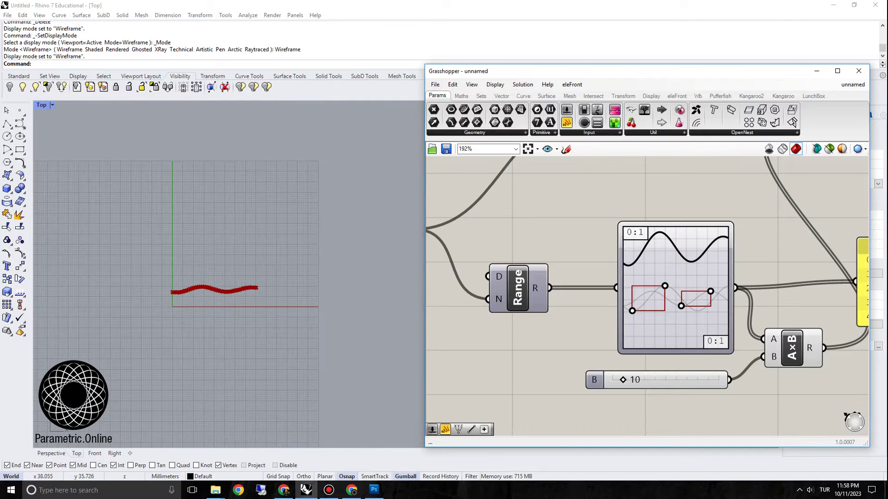
{"action": "scroll", "coordinate": [187, 245], "scroll_direction": "up", "scroll_amount": 3}
{"action": "right_click_drag", "start_coordinate": [185, 255], "coordinate": [233, 266]}
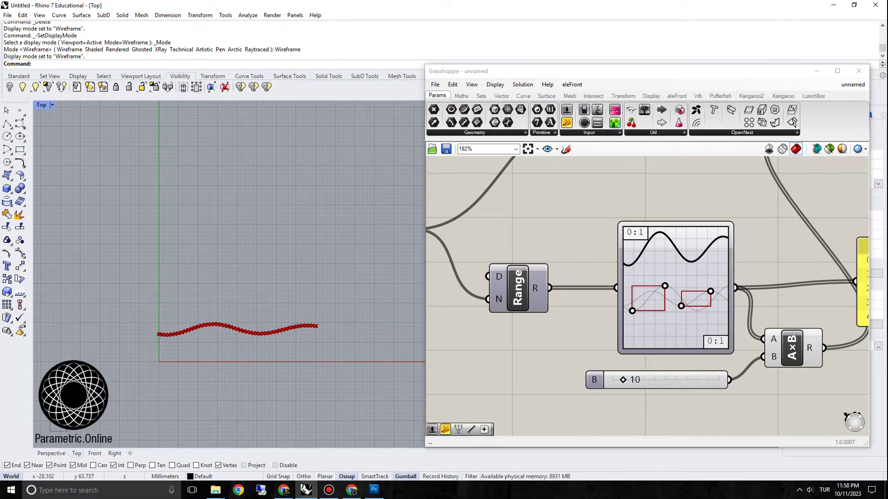
Switch the maximized Rhino viewport from Top to Perspective and frame the wavy row of points
{"action": "key", "text": "ctrl+m"}
{"action": "double_click", "coordinate": [416, 104]}
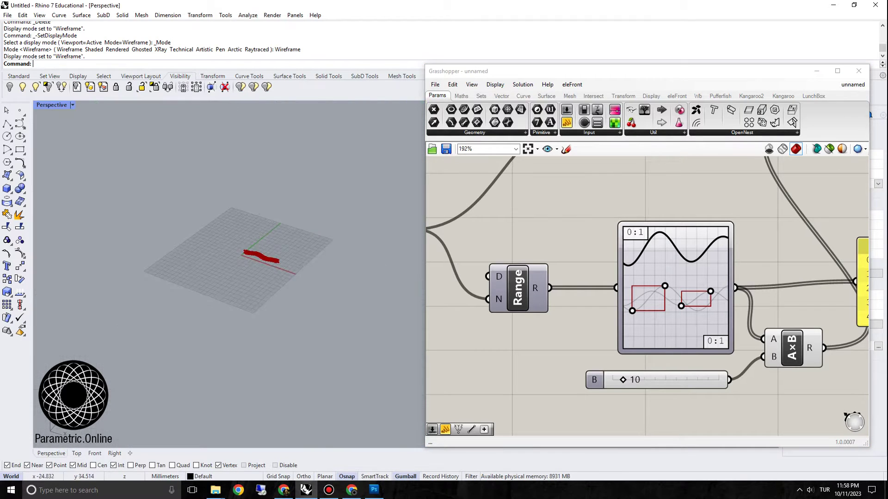
{"action": "scroll", "coordinate": [266, 254], "scroll_direction": "up", "scroll_amount": 10}
{"action": "scroll", "coordinate": [231, 227], "scroll_direction": "down", "scroll_amount": 4}
{"action": "right_click_drag", "start_coordinate": [222, 208], "coordinate": [233, 219]}
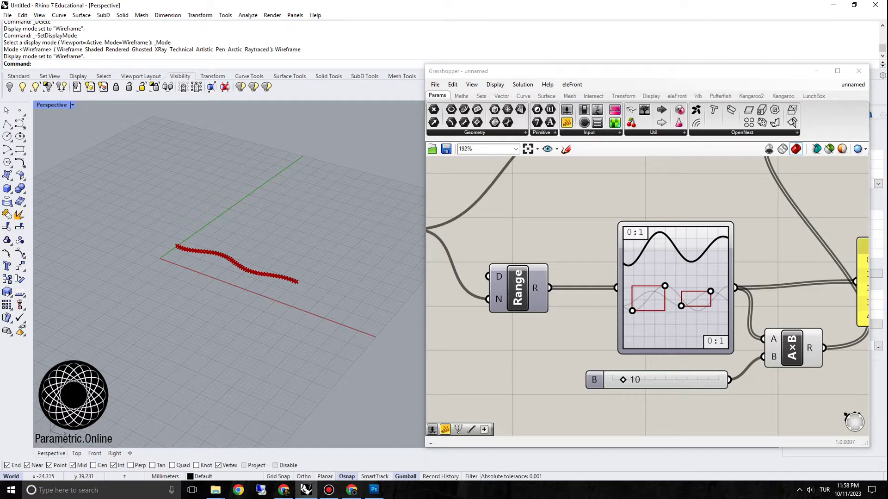
Connect the Multiplication's result to Construct Point's Z input and disconnect it from the Y input
{"action": "scroll", "coordinate": [648, 277], "scroll_direction": "down", "scroll_amount": 2}
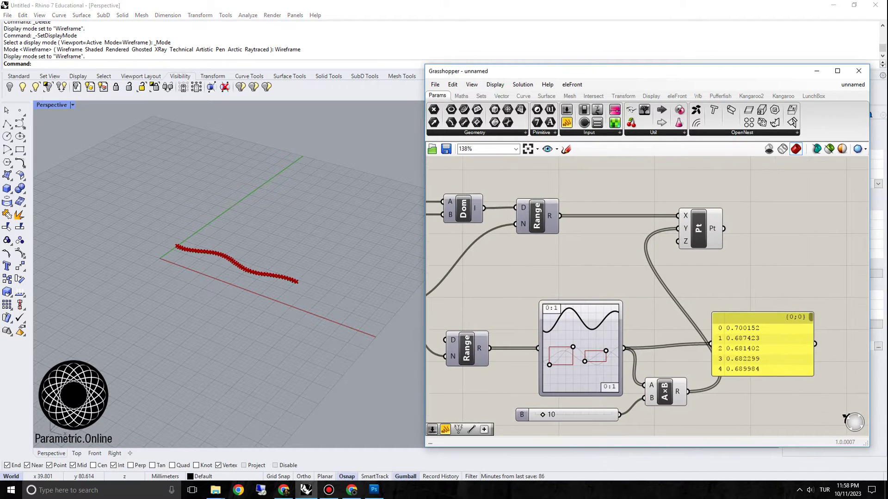
{"action": "left_click_drag", "start_coordinate": [678, 241], "coordinate": [687, 391]}
{"action": "right_click", "coordinate": [678, 228]}
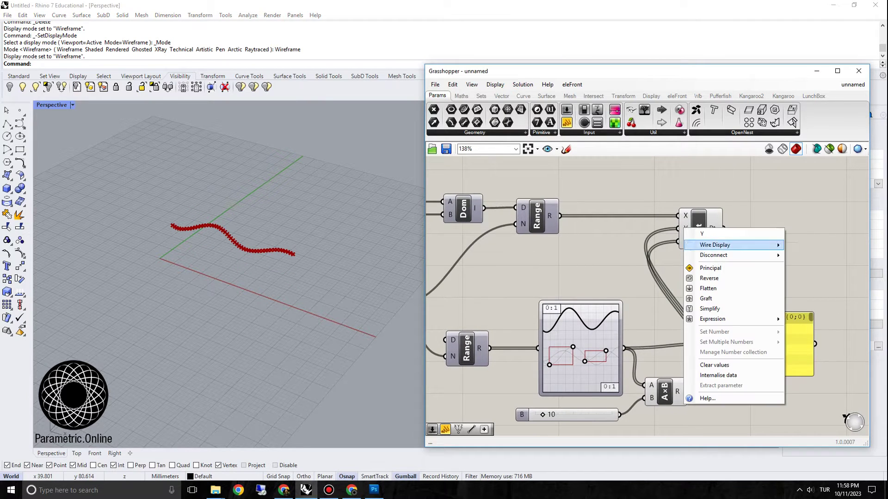
{"action": "left_click", "coordinate": [823, 255]}
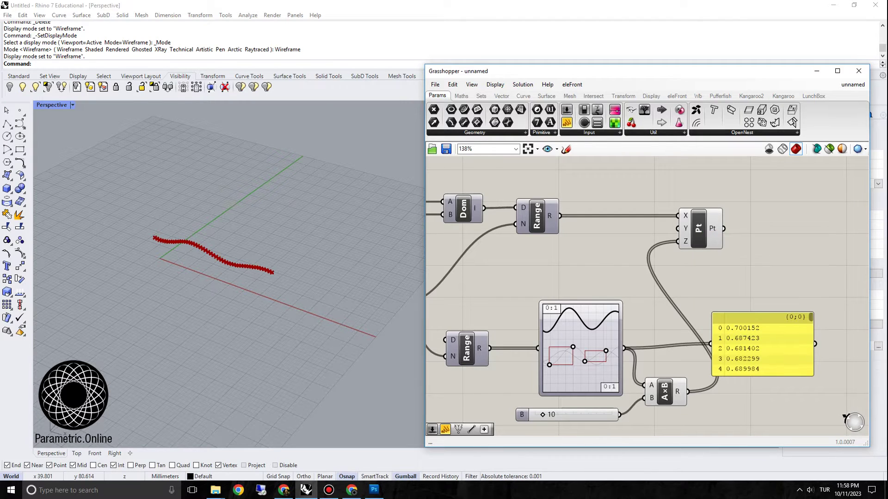
Move Construct Point farther from the Range and rewire it with the Multiplication's result in X and the domain Range in Z
{"action": "scroll", "coordinate": [678, 216], "scroll_direction": "down", "scroll_amount": 2}
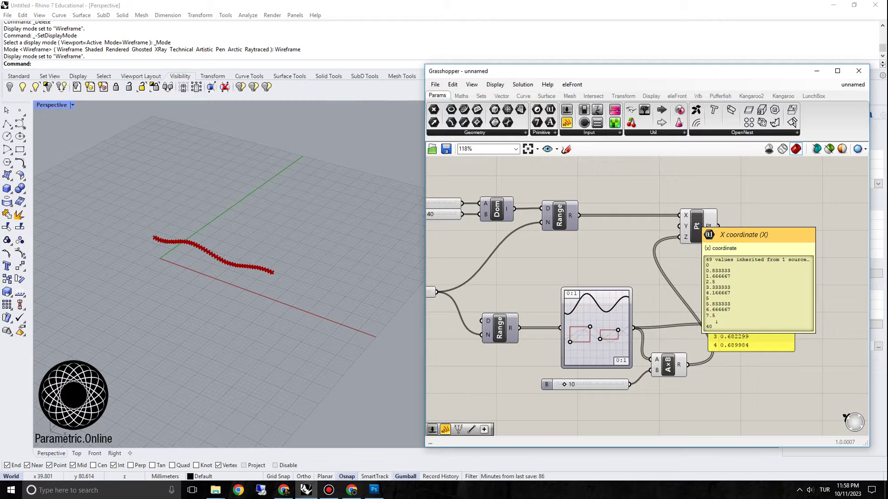
{"action": "left_click_drag", "start_coordinate": [696, 225], "coordinate": [745, 225]}
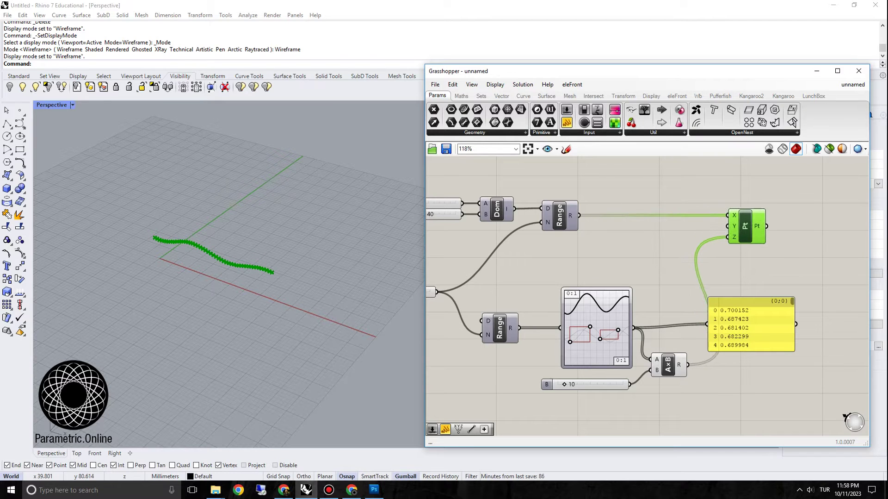
{"action": "left_click_drag", "start_coordinate": [687, 365], "coordinate": [729, 237]}
{"action": "right_click_drag", "start_coordinate": [222, 259], "coordinate": [285, 212]}
{"action": "scroll", "coordinate": [277, 232], "scroll_direction": "down", "scroll_amount": 6}
{"action": "scroll", "coordinate": [278, 208], "scroll_direction": "up", "scroll_amount": 5}
{"action": "right_click_drag", "start_coordinate": [601, 259], "coordinate": [639, 278]}
{"action": "left_click_drag", "start_coordinate": [597, 234], "coordinate": [603, 237]}
{"action": "left_click_drag", "start_coordinate": [783, 245], "coordinate": [793, 226]}
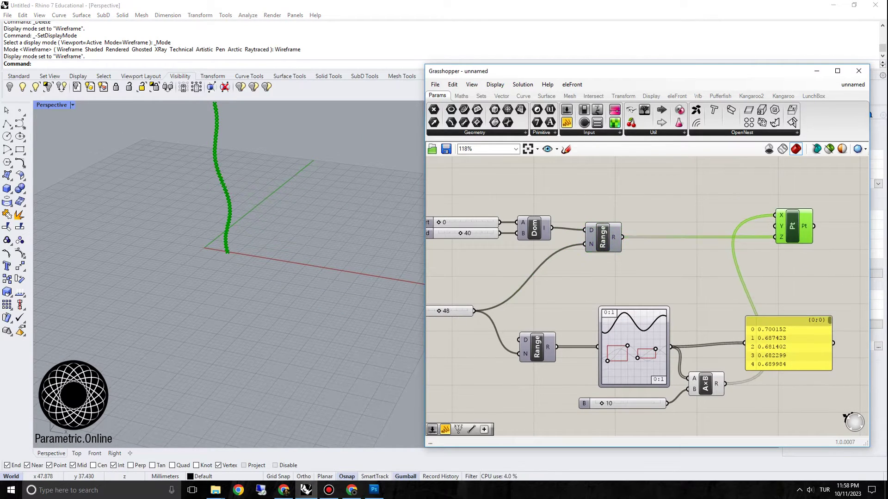
Shift the first sine's upper-right handle slightly outward in the Graph Mapper to stretch the vertical wave
{"action": "scroll", "coordinate": [241, 222], "scroll_direction": "down", "scroll_amount": 6}
{"action": "scroll", "coordinate": [231, 164], "scroll_direction": "up", "scroll_amount": 6}
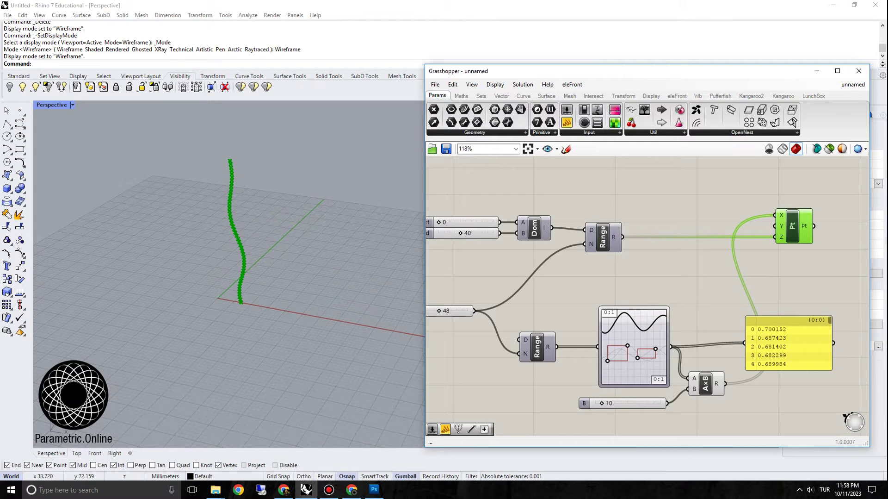
{"action": "right_click_drag", "start_coordinate": [235, 227], "coordinate": [283, 223]}
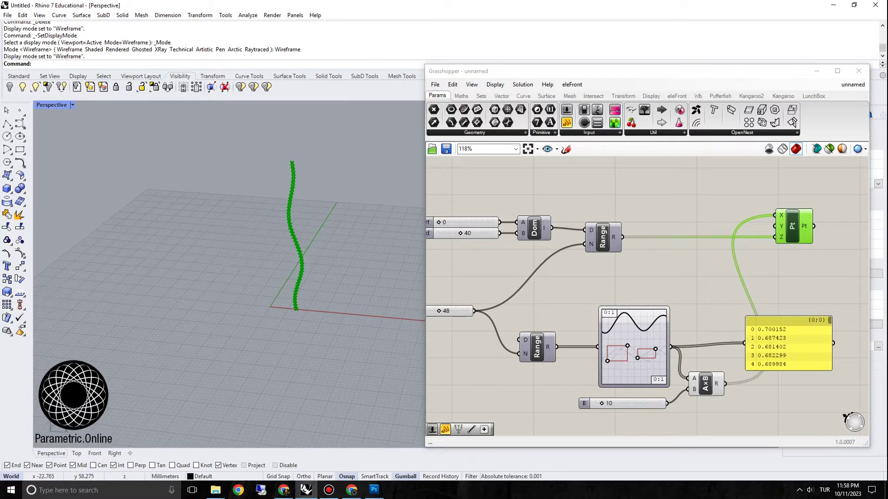
{"action": "scroll", "coordinate": [632, 346], "scroll_direction": "up", "scroll_amount": 2}
{"action": "left_click_drag", "start_coordinate": [626, 345], "coordinate": [630, 343]}
{"action": "scroll", "coordinate": [319, 260], "scroll_direction": "up", "scroll_amount": 5}
{"action": "right_click_drag", "start_coordinate": [319, 260], "coordinate": [282, 266]}
{"action": "scroll", "coordinate": [319, 249], "scroll_direction": "down", "scroll_amount": 8}
{"action": "scroll", "coordinate": [217, 212], "scroll_direction": "up", "scroll_amount": 3}
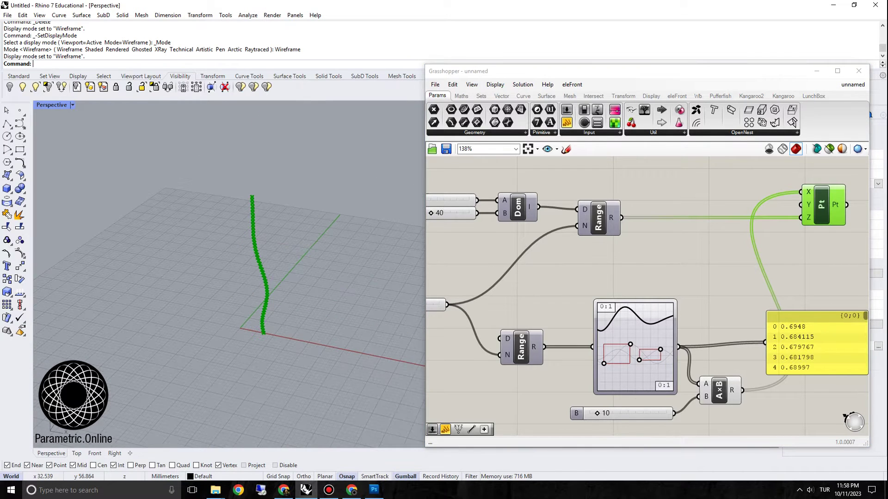
{"action": "left_click", "coordinate": [777, 264]}
{"action": "right_click_drag", "start_coordinate": [777, 264], "coordinate": [479, 266]}
{"action": "double_click", "coordinate": [608, 204]}
{"action": "type", "text": "intero"}
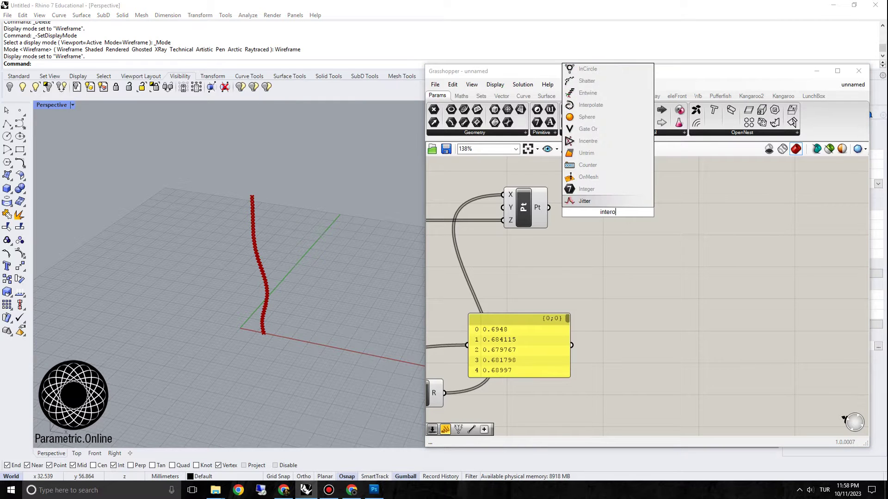
{"action": "key", "text": "BackSpace"}
{"action": "type", "text": "p"}
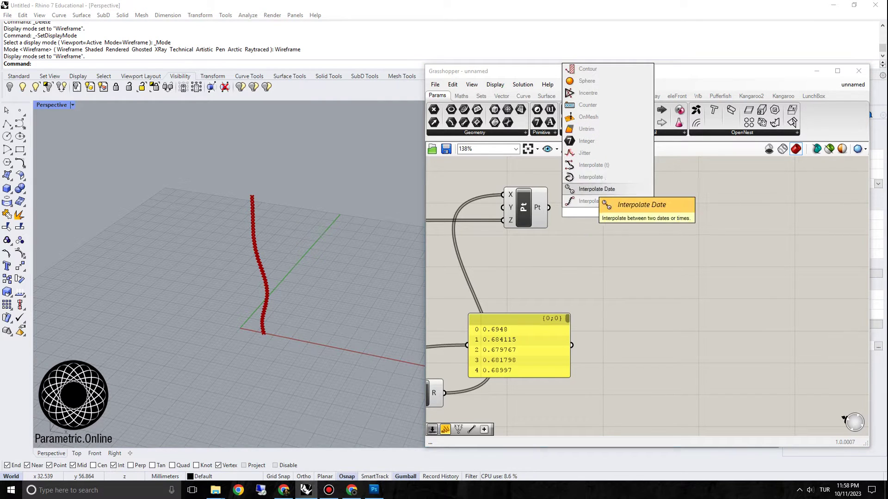
{"action": "left_click", "coordinate": [596, 189]}
{"action": "key", "text": "ctrl+z"}
Add an Interpolate curve component beside Construct Point and feed the constructed points into its V input
{"action": "double_click", "coordinate": [607, 212]}
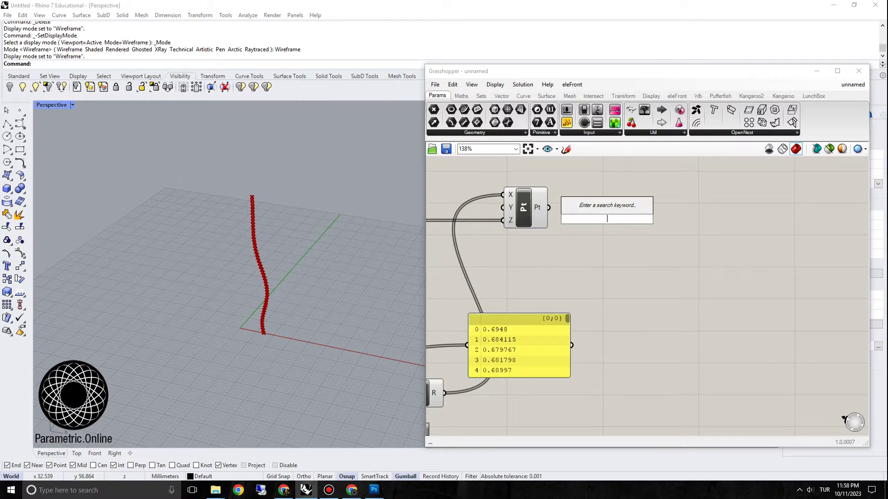
{"action": "type", "text": "interpol"}
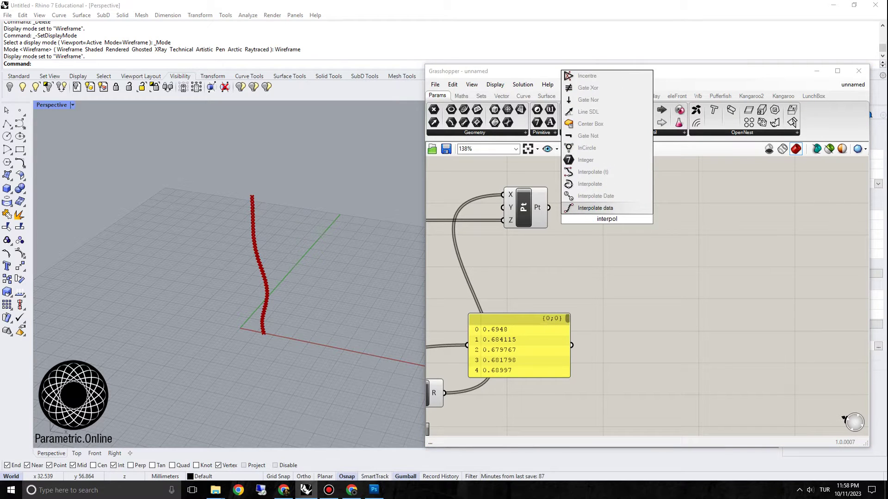
{"action": "left_click", "coordinate": [591, 184]}
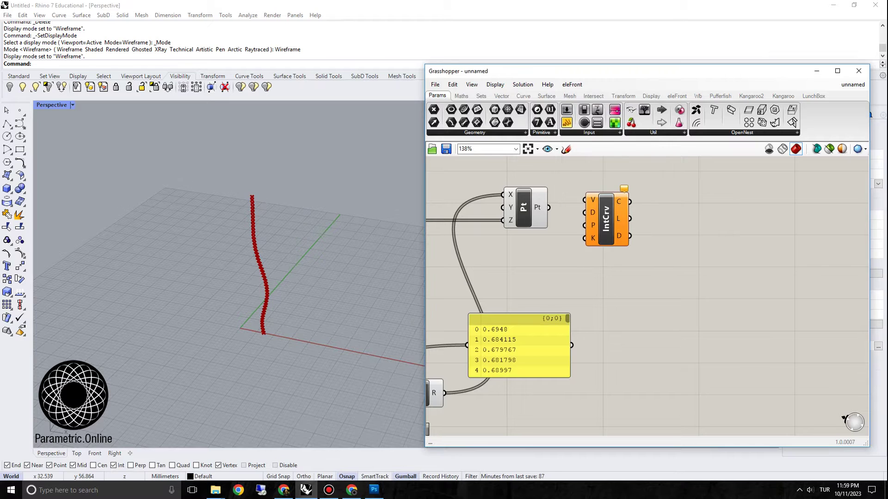
{"action": "left_click_drag", "start_coordinate": [549, 207], "coordinate": [731, 230]}
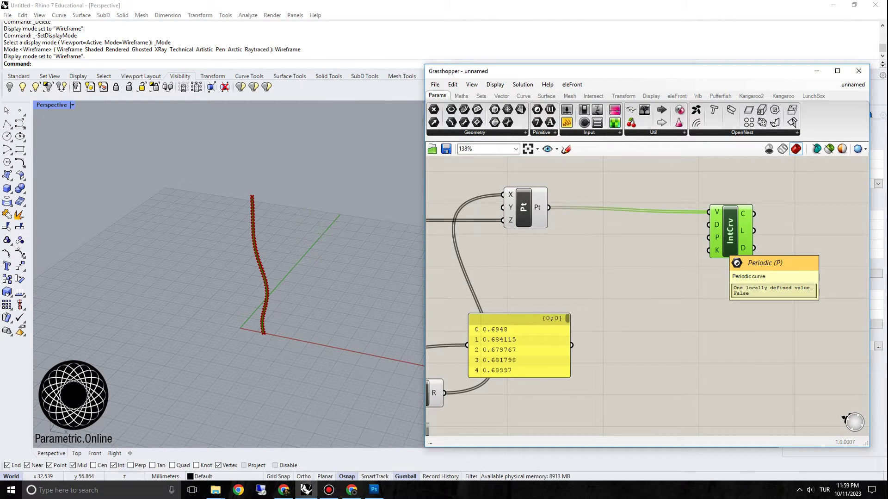
{"action": "scroll", "coordinate": [218, 218], "scroll_direction": "up", "scroll_amount": 3}
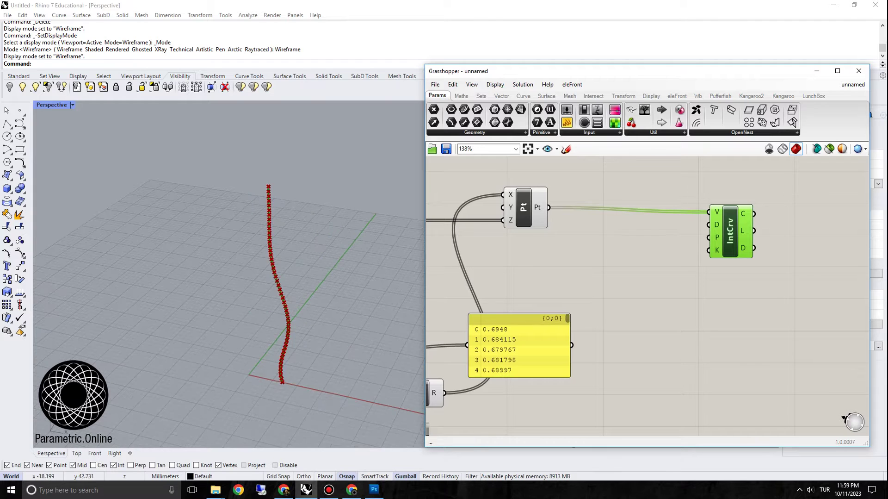
Add a Revolution surface component and place it beside the Interpolate component
{"action": "scroll", "coordinate": [573, 255], "scroll_direction": "down", "scroll_amount": 2}
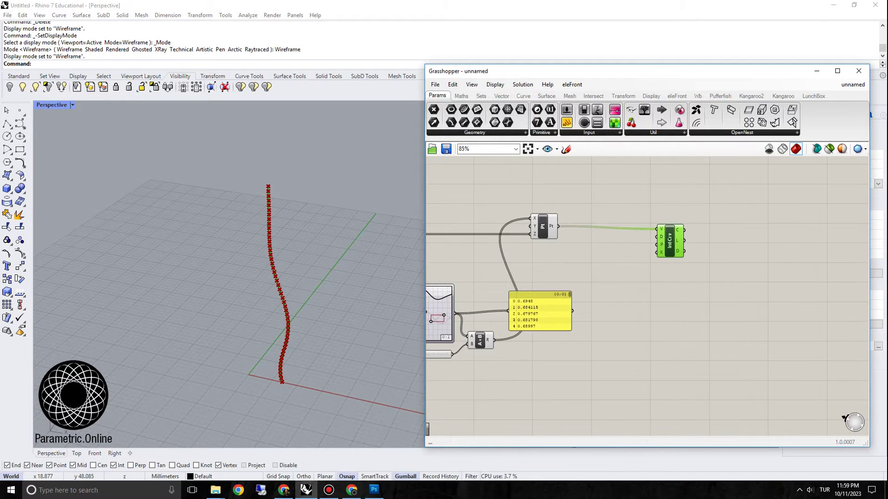
{"action": "double_click", "coordinate": [694, 252]}
{"action": "type", "text": "revolve"}
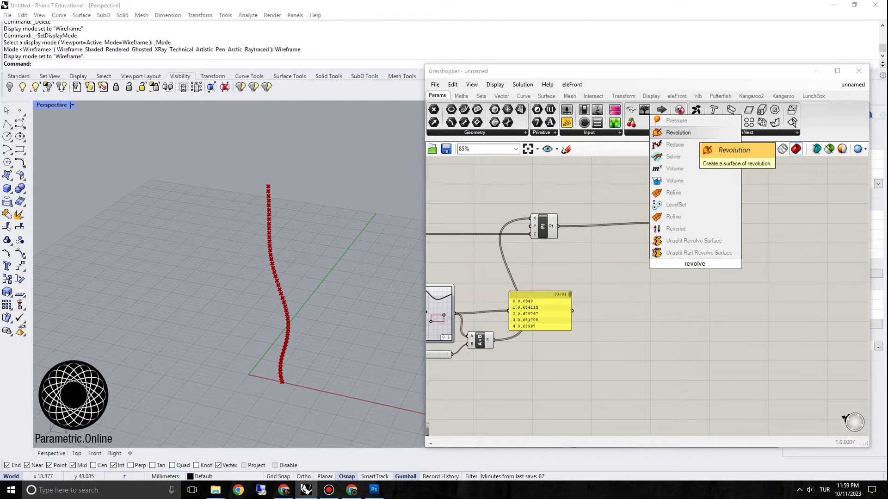
{"action": "left_click", "coordinate": [683, 133]}
{"action": "left_click_drag", "start_coordinate": [695, 264], "coordinate": [747, 260]}
{"action": "scroll", "coordinate": [752, 251], "scroll_direction": "up", "scroll_amount": 2}
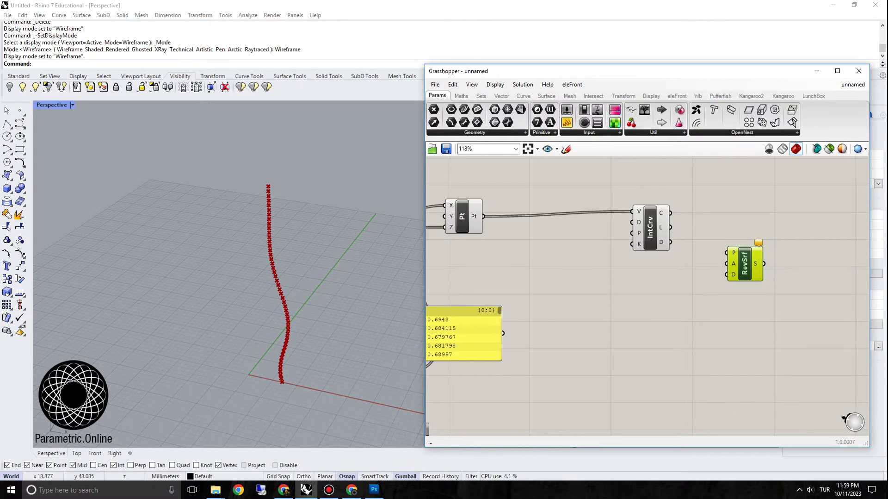
Add a Line SDL component and connect a new Construct Point at the origin to its start input
{"action": "double_click", "coordinate": [653, 273]}
{"action": "type", "text": "line sdl"}
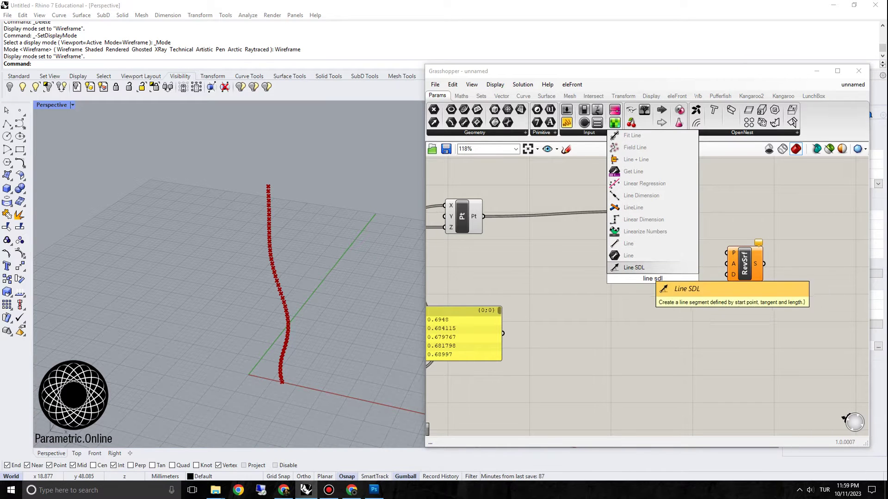
{"action": "left_click", "coordinate": [646, 267]}
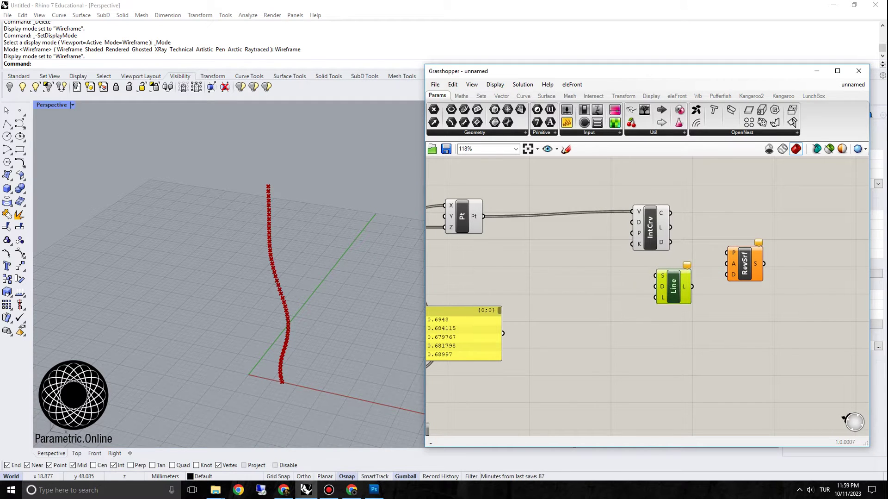
{"action": "double_click", "coordinate": [596, 274]}
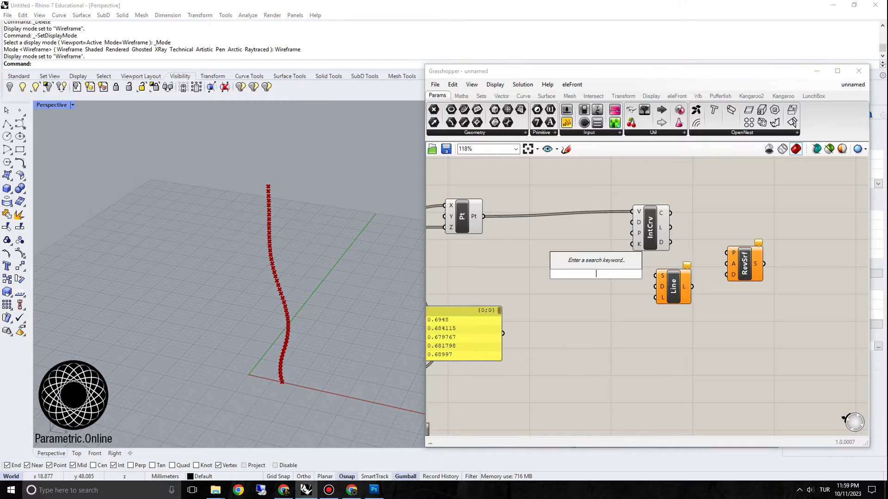
{"action": "type", "text": "xyz"}
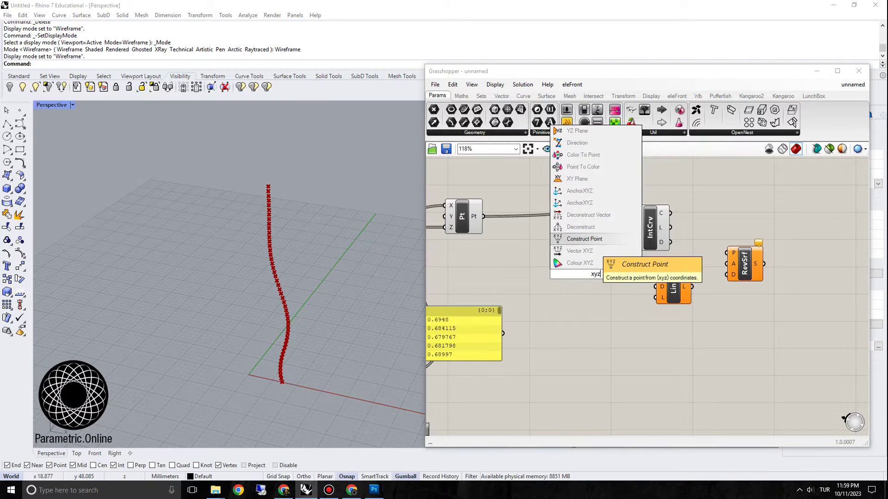
{"action": "left_click", "coordinate": [585, 226]}
{"action": "left_click_drag", "start_coordinate": [674, 286], "coordinate": [682, 297]}
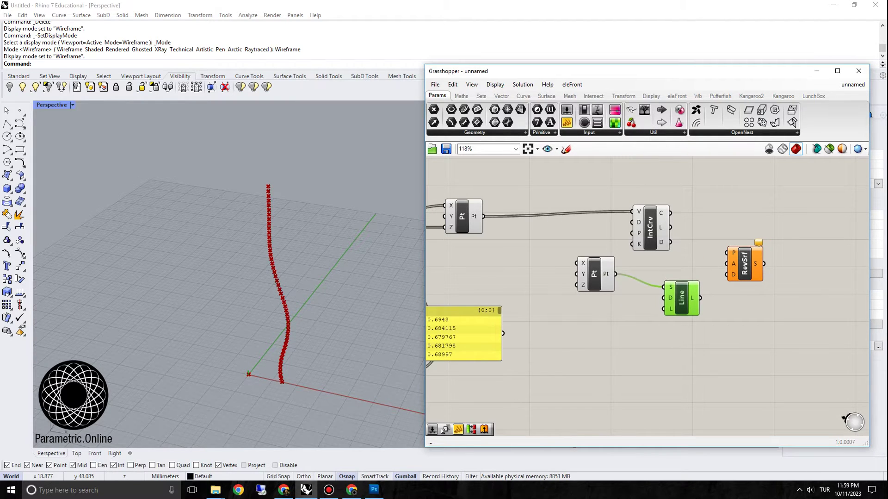
Create a number slider set to 50, connect it to the Line's length input, and place it beside the Line
{"action": "double_click", "coordinate": [608, 331]}
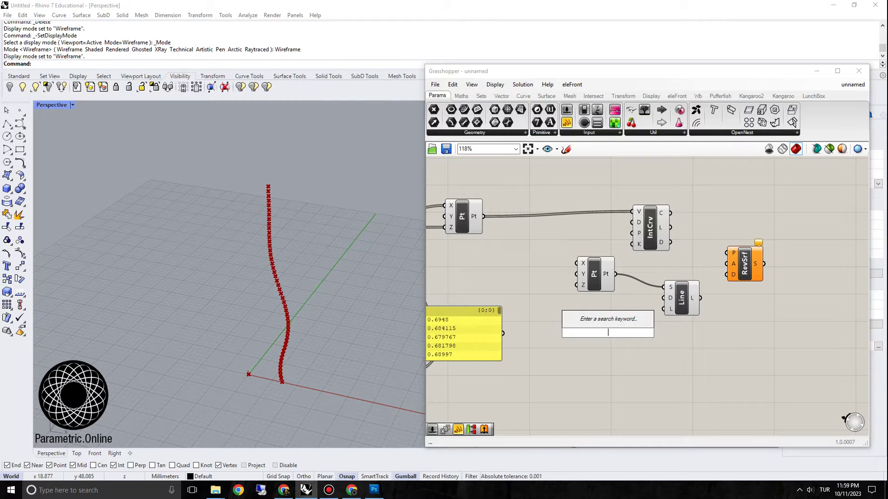
{"action": "type", "text": "50"}
{"action": "key", "text": "Return"}
{"action": "left_click_drag", "start_coordinate": [663, 308], "coordinate": [665, 308]}
{"action": "left_click_drag", "start_coordinate": [577, 332], "coordinate": [557, 308]}
{"action": "left_click", "coordinate": [681, 298]}
{"action": "scroll", "coordinate": [177, 277], "scroll_direction": "down", "scroll_amount": 8}
{"action": "scroll", "coordinate": [192, 256], "scroll_direction": "up", "scroll_amount": 5}
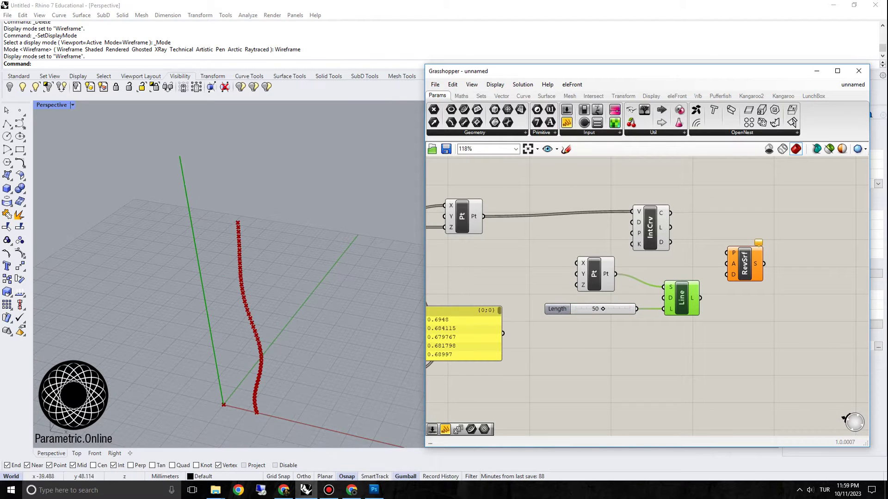
{"action": "left_click_drag", "start_coordinate": [745, 263], "coordinate": [784, 257]}
{"action": "left_click", "coordinate": [651, 227]}
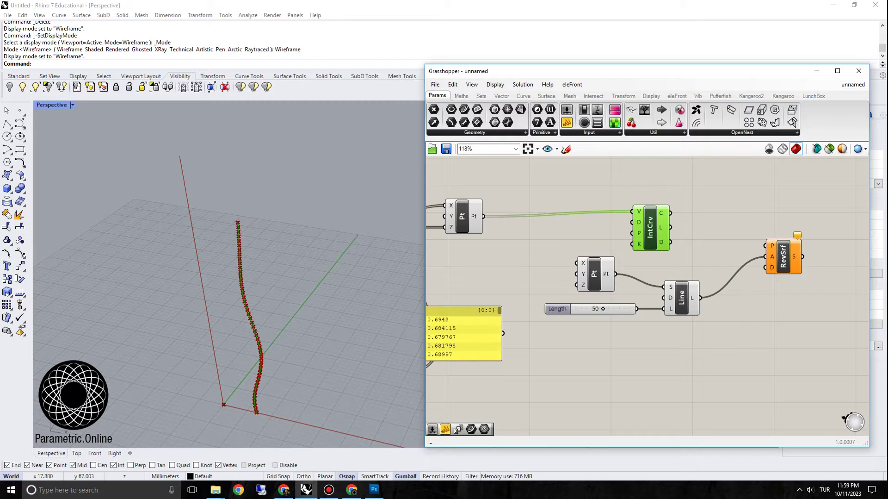
{"action": "left_click_drag", "start_coordinate": [670, 213], "coordinate": [766, 245]}
{"action": "right_click_drag", "start_coordinate": [759, 287], "coordinate": [698, 280]}
{"action": "left_click_drag", "start_coordinate": [723, 249], "coordinate": [756, 276]}
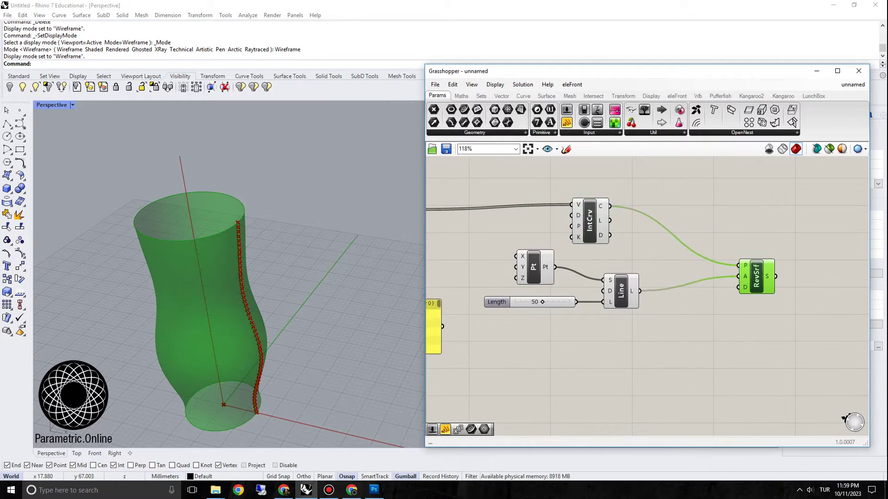
{"action": "mouse_move", "coordinate": [745, 287]}
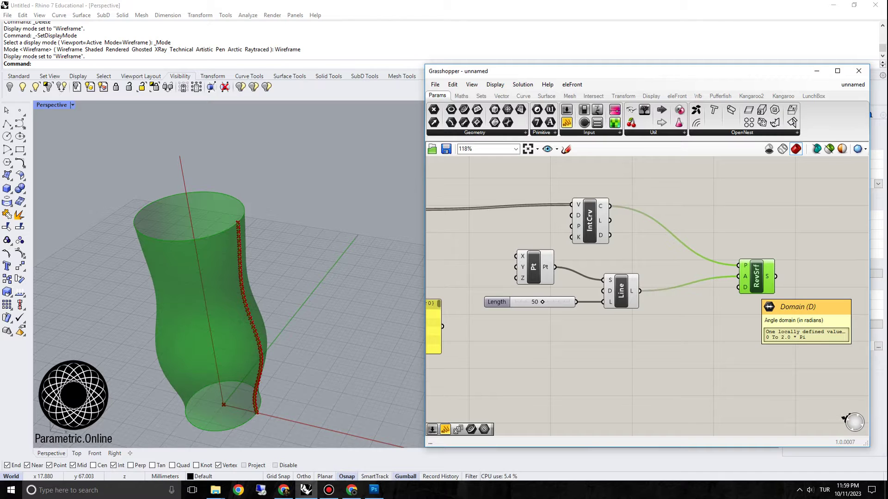
{"action": "left_click_drag", "start_coordinate": [757, 277], "coordinate": [764, 292]}
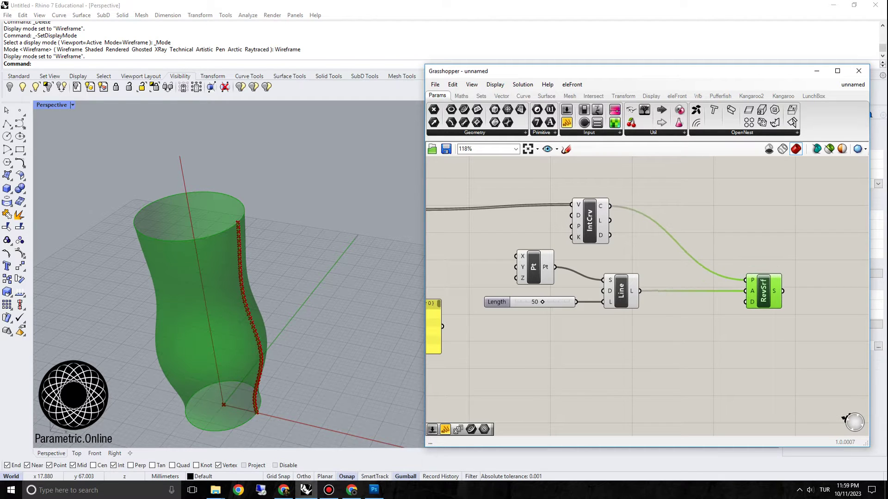
Add a Construct Domain component below the Line and feed its start input from a number slider set to 0
{"action": "double_click", "coordinate": [682, 332]}
{"action": "type", "text": "const"}
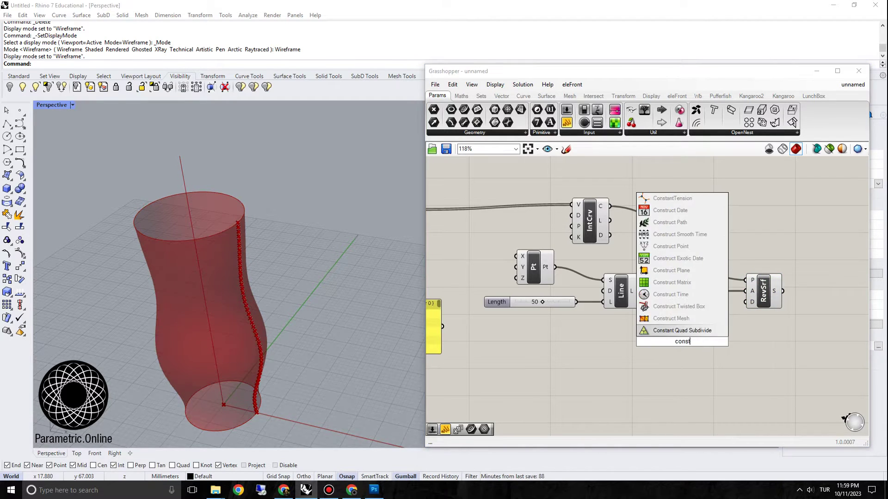
{"action": "type", "text": "ruct doma"}
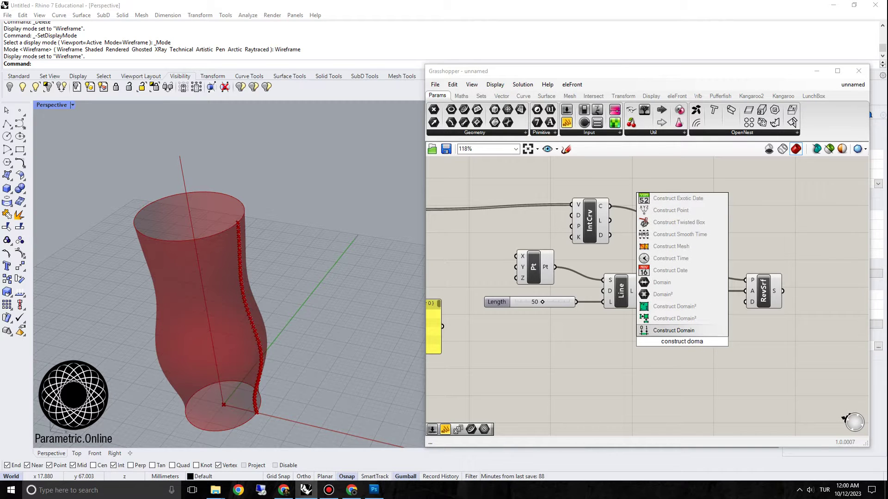
{"action": "left_click", "coordinate": [674, 330]}
{"action": "left_click_drag", "start_coordinate": [683, 341], "coordinate": [646, 346]}
{"action": "double_click", "coordinate": [601, 337]}
{"action": "type", "text": "0"}
{"action": "key", "text": "Return"}
{"action": "left_click_drag", "start_coordinate": [569, 346], "coordinate": [565, 343]}
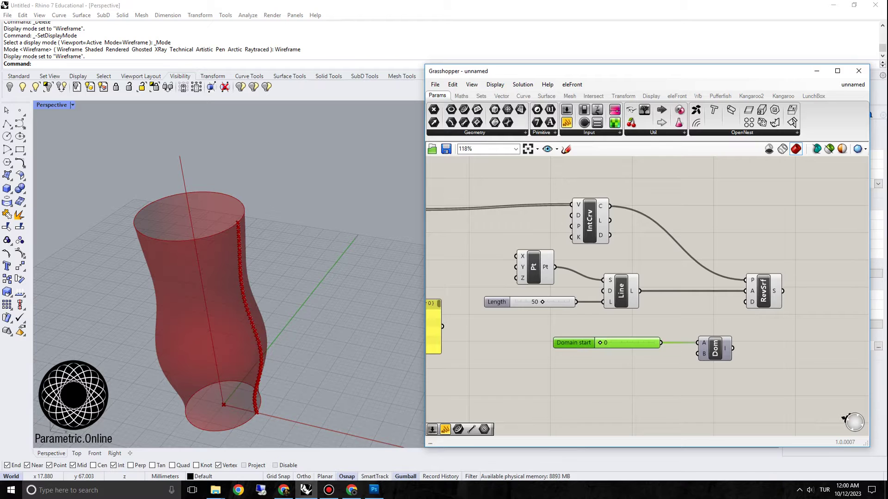
Connect a slider set to 180 as the domain end and pass the domain through a Radians component into the Revolution's domain input
{"action": "double_click", "coordinate": [601, 359]}
{"action": "type", "text": "180"}
{"action": "key", "text": "Return"}
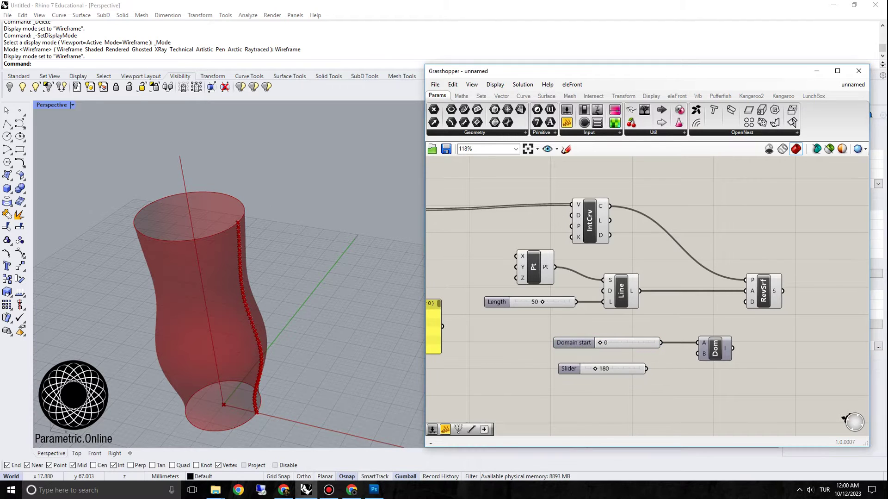
{"action": "double_click", "coordinate": [666, 372]}
{"action": "type", "text": "rad"}
{"action": "key", "text": "Return"}
{"action": "left_click_drag", "start_coordinate": [671, 372], "coordinate": [699, 348]}
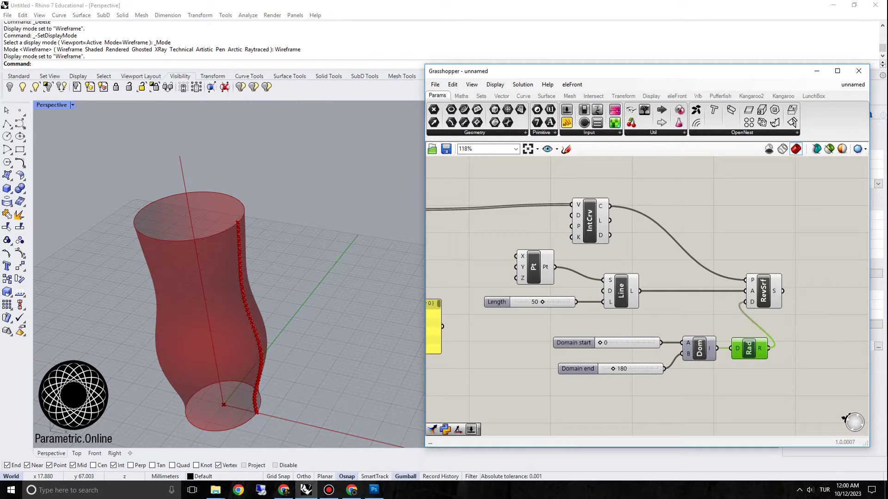
{"action": "left_click_drag", "start_coordinate": [763, 290], "coordinate": [833, 290]}
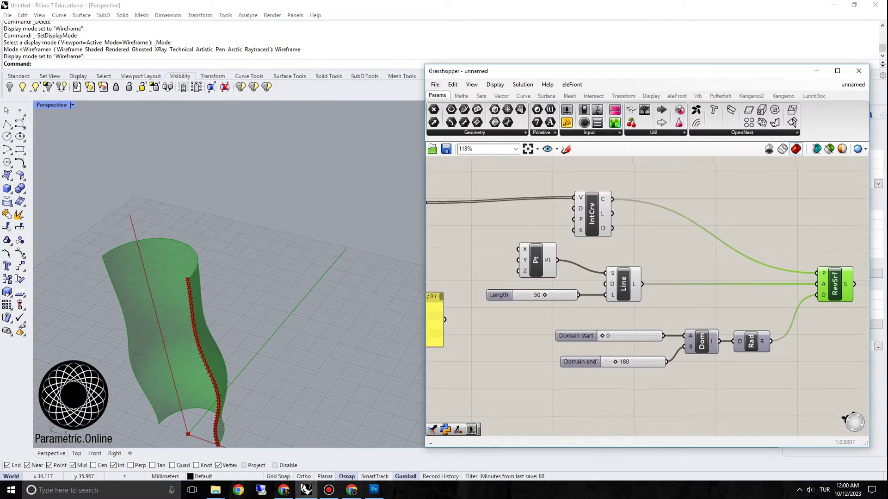
Replace the domain end slider with a new number slider set to 360 and align it under the domain start slider
{"action": "scroll", "coordinate": [628, 379], "scroll_direction": "up", "scroll_amount": 3}
{"action": "left_click", "coordinate": [561, 355]}
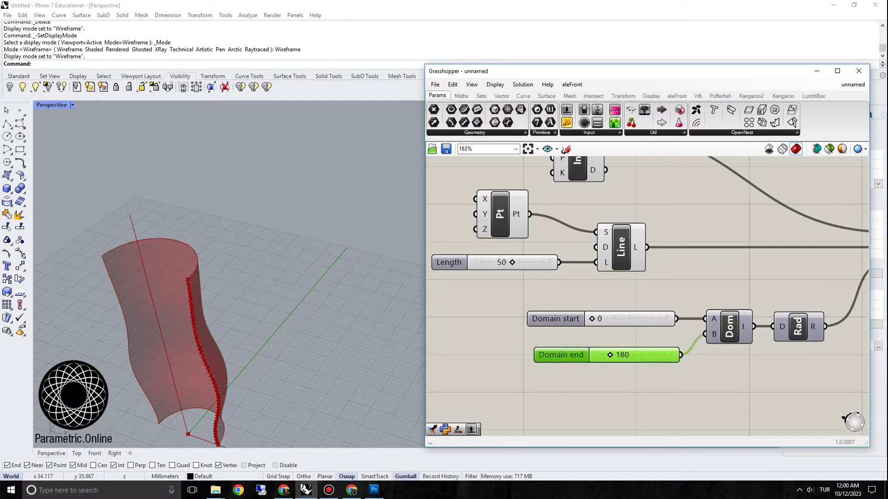
{"action": "key", "text": "Delete"}
{"action": "double_click", "coordinate": [579, 345]}
{"action": "type", "text": "0.360"}
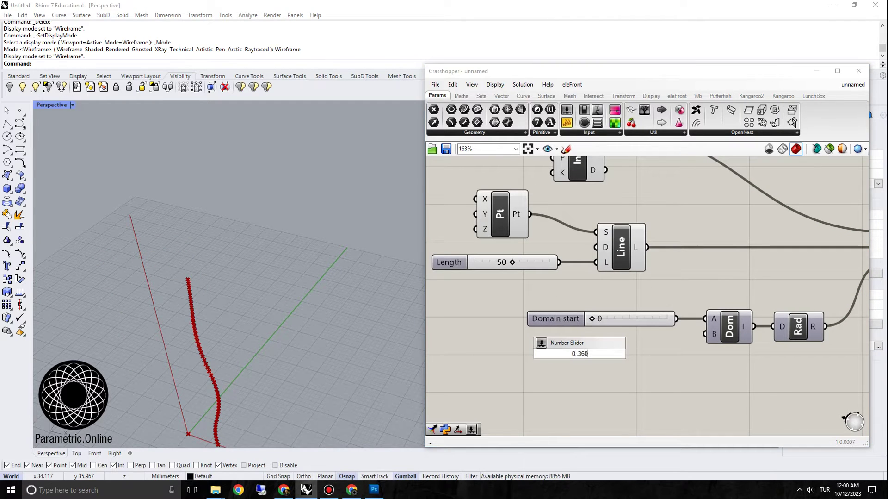
{"action": "key", "text": "Return"}
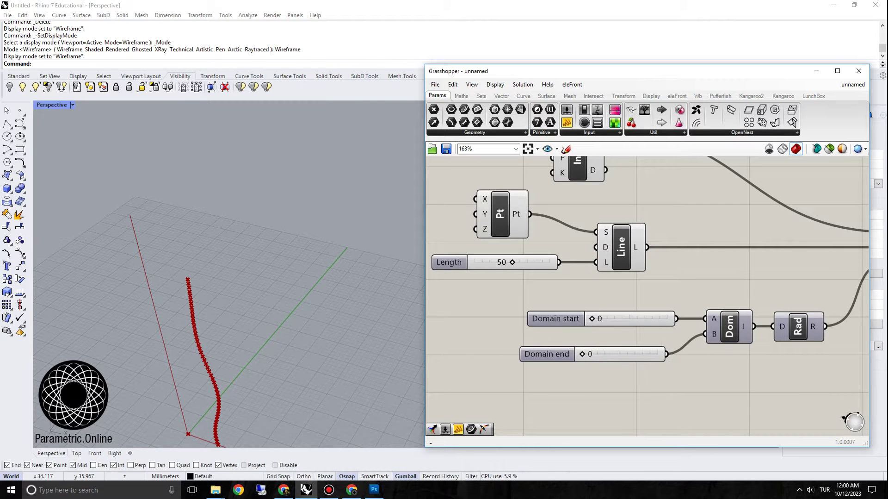
{"action": "left_click_drag", "start_coordinate": [583, 354], "coordinate": [657, 353]}
{"action": "scroll", "coordinate": [262, 333], "scroll_direction": "up", "scroll_amount": 5}
{"action": "left_click", "coordinate": [555, 319]}
{"action": "scroll", "coordinate": [649, 291], "scroll_direction": "down", "scroll_amount": 3}
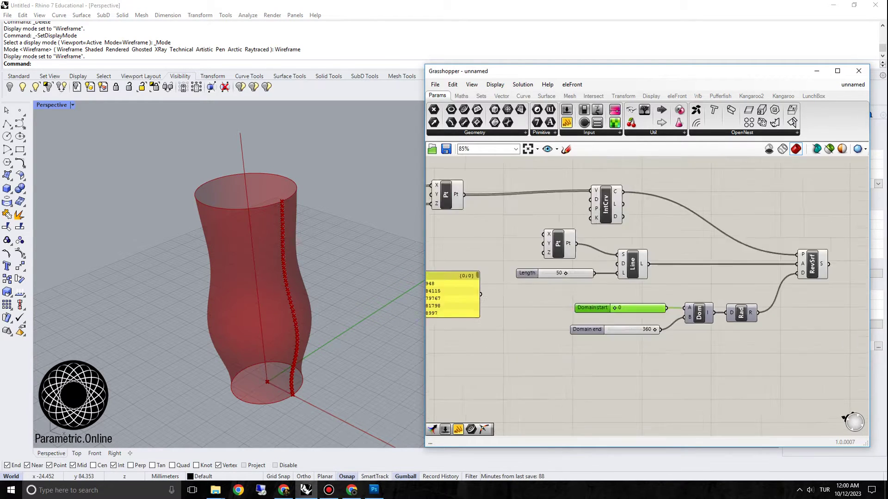
{"action": "left_click_drag", "start_coordinate": [596, 323], "coordinate": [593, 316]}
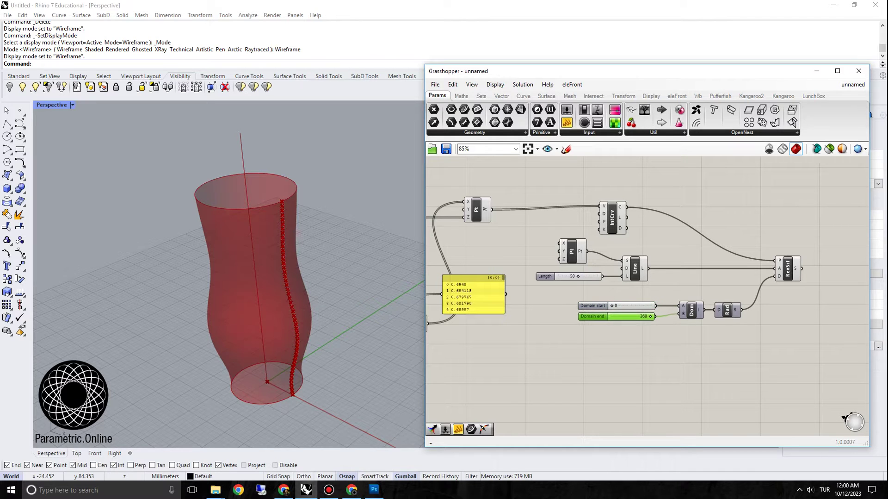
Turn off the preview of the Construct Point that feeds the Interpolate component and inspect the revolved surface
{"action": "left_click", "coordinate": [606, 348]}
{"action": "right_click_drag", "start_coordinate": [606, 348], "coordinate": [628, 369]}
{"action": "left_click", "coordinate": [502, 228]}
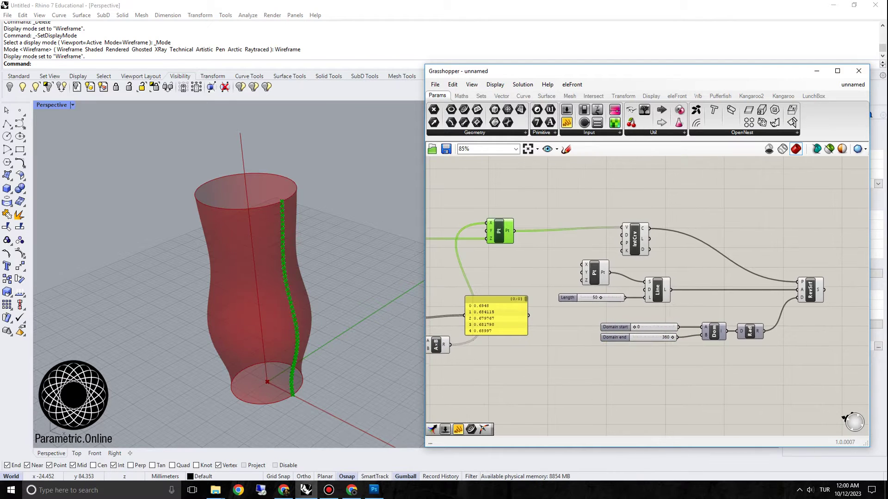
{"action": "right_click", "coordinate": [502, 228]}
{"action": "left_click", "coordinate": [526, 247]}
{"action": "left_click", "coordinate": [527, 268]}
{"action": "scroll", "coordinate": [315, 272], "scroll_direction": "down", "scroll_amount": 6}
{"action": "right_click_drag", "start_coordinate": [319, 296], "coordinate": [306, 259]}
{"action": "scroll", "coordinate": [315, 273], "scroll_direction": "up", "scroll_amount": 6}
{"action": "scroll", "coordinate": [305, 259], "scroll_direction": "down", "scroll_amount": 4}
{"action": "scroll", "coordinate": [229, 264], "scroll_direction": "up", "scroll_amount": 3}
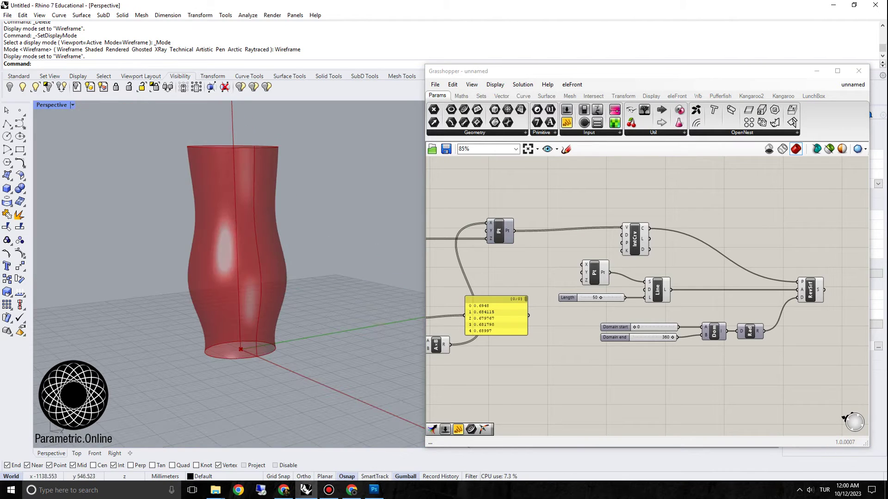
{"action": "right_click_drag", "start_coordinate": [229, 261], "coordinate": [302, 300], "text": "shift"}
Change the Graph Mapper's graph type to Interpolated
{"action": "right_click_drag", "start_coordinate": [463, 273], "coordinate": [612, 278]}
{"action": "scroll", "coordinate": [527, 302], "scroll_direction": "up", "scroll_amount": 5}
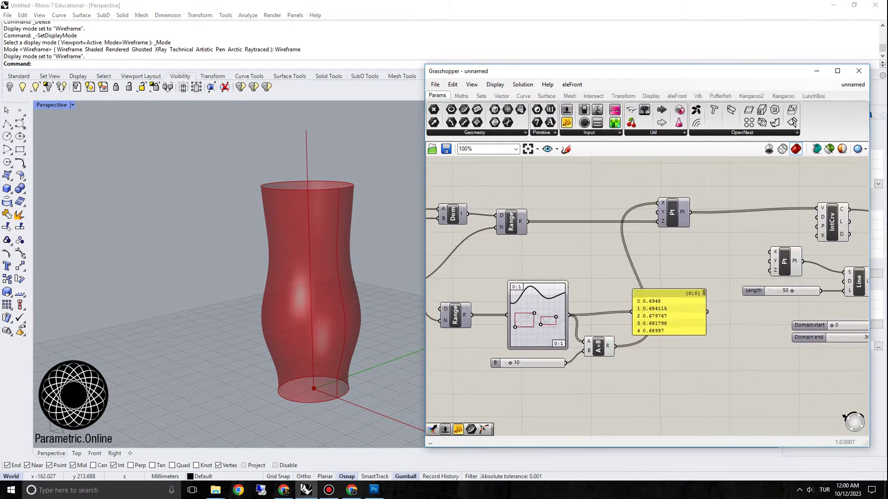
{"action": "left_click_drag", "start_coordinate": [578, 331], "coordinate": [540, 305]}
{"action": "right_click", "coordinate": [563, 299]}
{"action": "mouse_move", "coordinate": [597, 412]}
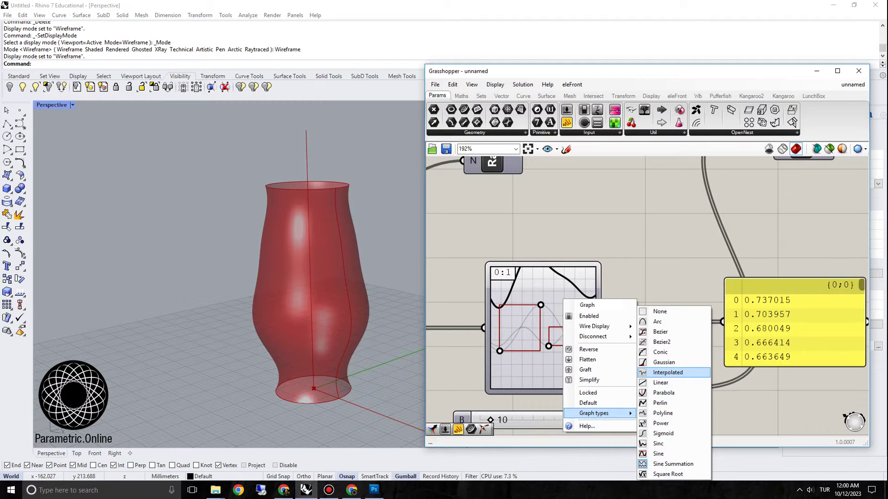
{"action": "left_click", "coordinate": [668, 372]}
Reshape the interpolated graph's points into a goblet-like profile with a narrow base, steep middle and wide top
{"action": "left_click_drag", "start_coordinate": [516, 358], "coordinate": [524, 338]}
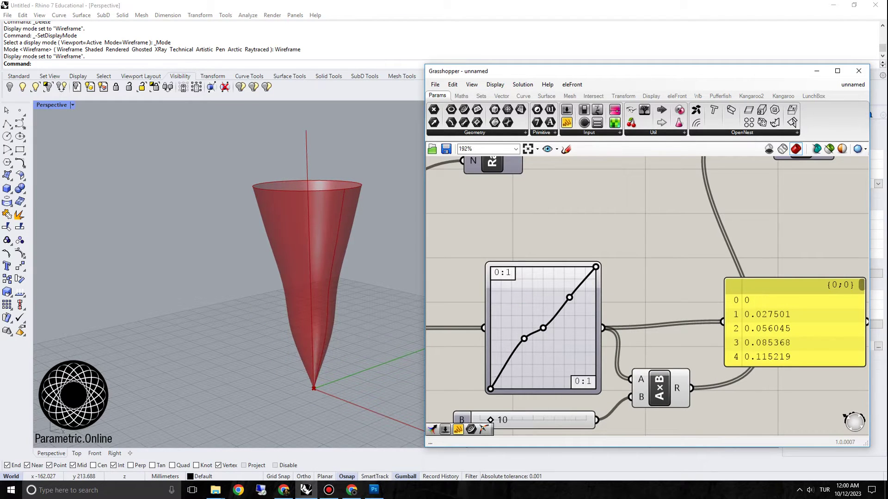
{"action": "left_click_drag", "start_coordinate": [490, 388], "coordinate": [491, 323]}
{"action": "mouse_move", "coordinate": [569, 297]}
{"action": "left_mouse_down"}
{"action": "mouse_move", "coordinate": [556, 288]}
{"action": "mouse_move", "coordinate": [596, 296]}
{"action": "mouse_move", "coordinate": [596, 269]}
{"action": "mouse_move", "coordinate": [561, 293]}
{"action": "mouse_move", "coordinate": [563, 304]}
{"action": "mouse_move", "coordinate": [560, 294]}
{"action": "left_mouse_up"}
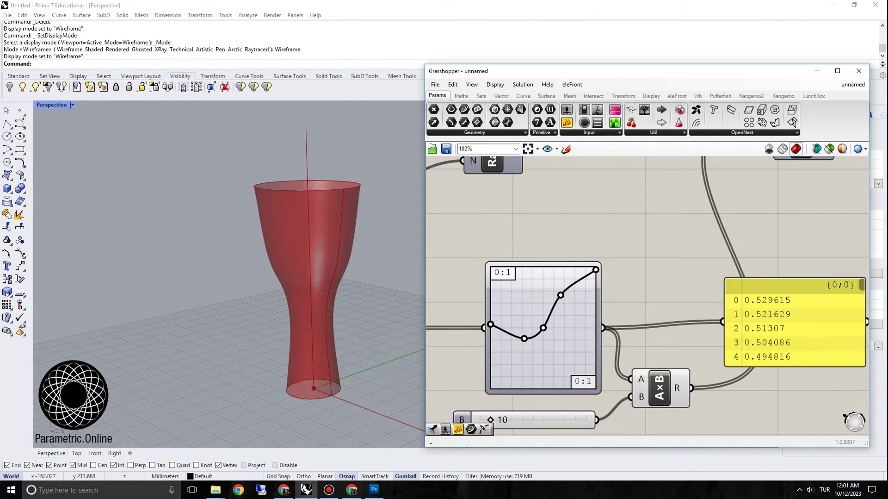
{"action": "left_click_drag", "start_coordinate": [543, 327], "coordinate": [520, 346]}
{"action": "left_click_drag", "start_coordinate": [491, 324], "coordinate": [491, 342]}
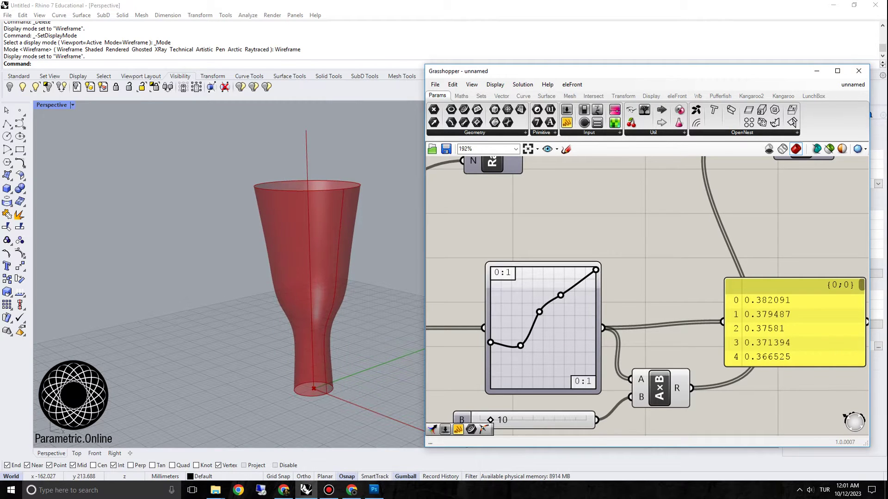
Set the step count slider feeding both Range components to 40
{"action": "scroll", "coordinate": [579, 286], "scroll_direction": "down", "scroll_amount": 3}
{"action": "right_click_drag", "start_coordinate": [579, 286], "coordinate": [687, 292]}
{"action": "scroll", "coordinate": [536, 211], "scroll_direction": "up", "scroll_amount": 3}
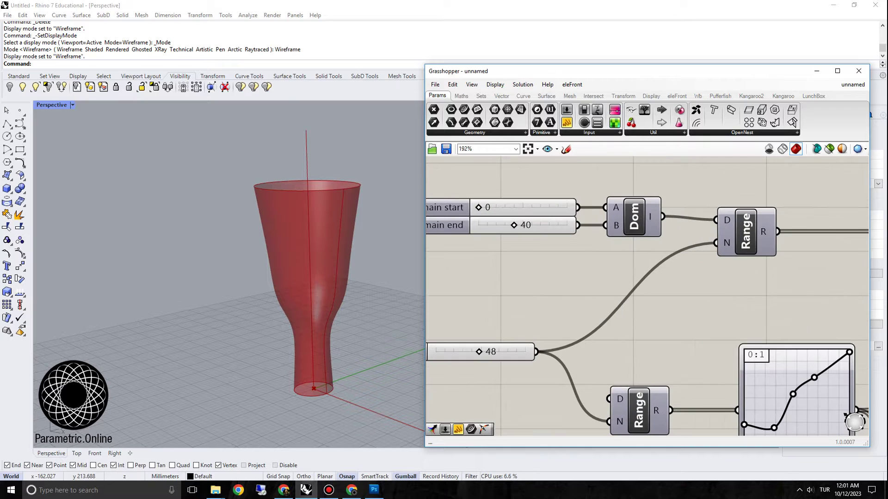
{"action": "mouse_move", "coordinate": [485, 351]}
{"action": "left_mouse_down"}
{"action": "mouse_move", "coordinate": [498, 351]}
{"action": "mouse_move", "coordinate": [453, 352]}
{"action": "mouse_move", "coordinate": [476, 351]}
{"action": "left_mouse_up"}
{"action": "scroll", "coordinate": [648, 296], "scroll_direction": "down", "scroll_amount": 5}
{"action": "right_click_drag", "start_coordinate": [675, 287], "coordinate": [696, 283]}
{"action": "scroll", "coordinate": [518, 158], "scroll_direction": "down", "scroll_amount": 4}
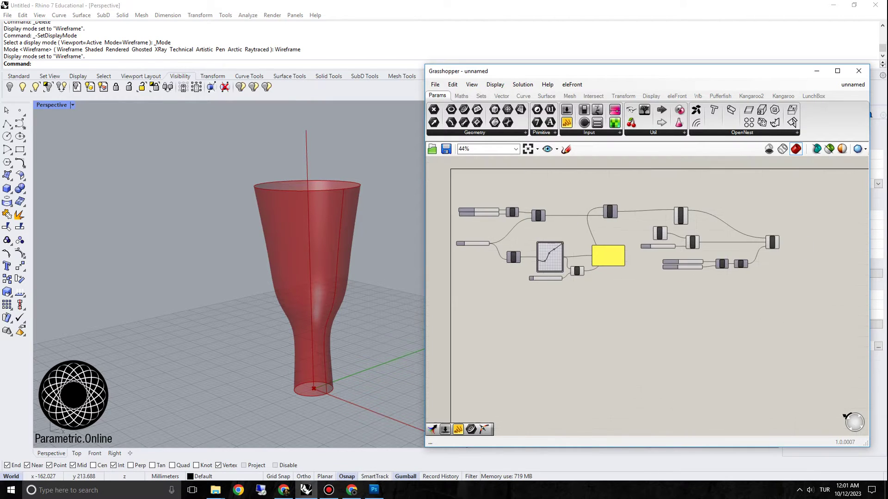
{"action": "left_click_drag", "start_coordinate": [817, 315], "coordinate": [476, 187]}
{"action": "left_click", "coordinate": [476, 187]}
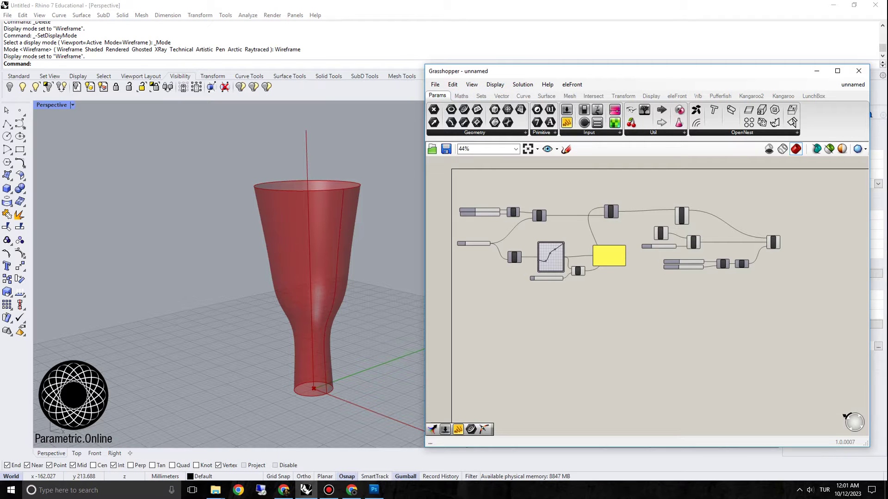
Add a Rich Graph Mapper component below the existing Graph Mapper and its multiplier slider
{"action": "left_click", "coordinate": [589, 132]}
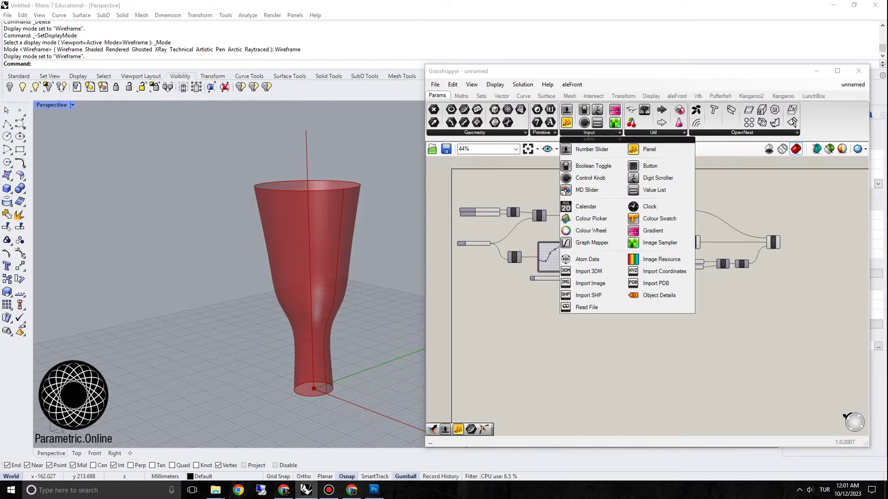
{"action": "left_click_drag", "start_coordinate": [633, 149], "coordinate": [609, 255]}
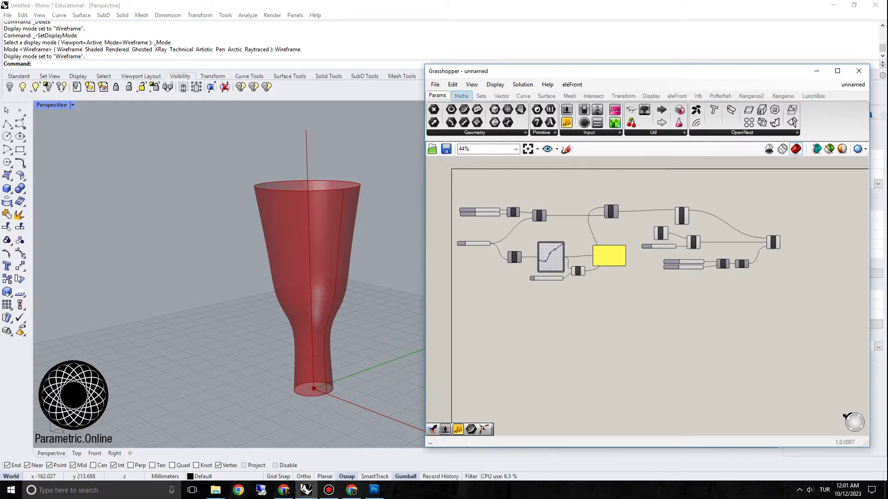
{"action": "left_click", "coordinate": [461, 95]}
{"action": "left_click", "coordinate": [688, 132]}
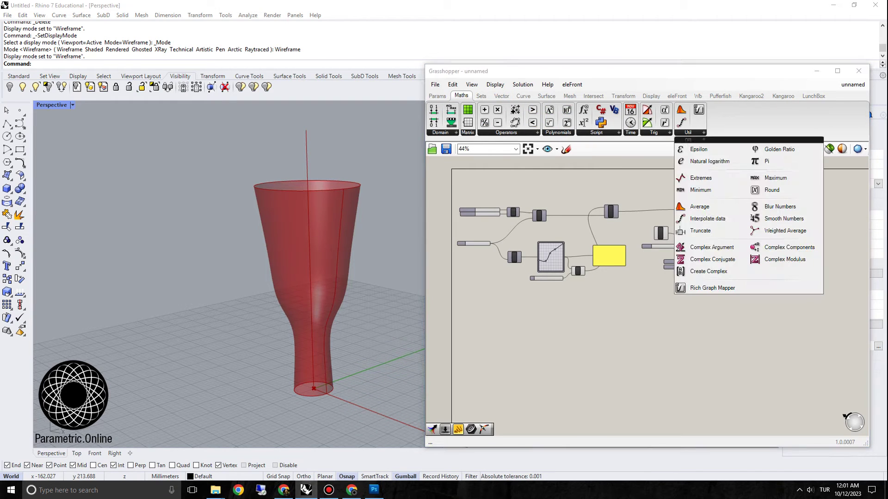
{"action": "left_click_drag", "start_coordinate": [701, 288], "coordinate": [490, 311]}
{"action": "scroll", "coordinate": [712, 284], "scroll_direction": "up", "scroll_amount": 3}
{"action": "right_click_drag", "start_coordinate": [491, 311], "coordinate": [583, 312]}
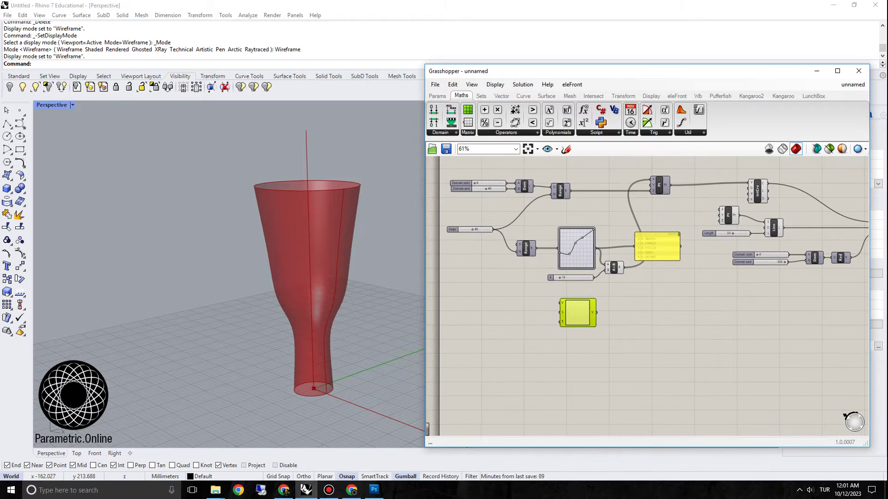
{"action": "scroll", "coordinate": [583, 313], "scroll_direction": "up", "scroll_amount": 2}
{"action": "scroll", "coordinate": [557, 306], "scroll_direction": "up", "scroll_amount": 3}
Set the Rich Graph Mapper's graph type to Interpolated 6 points
{"action": "right_click", "coordinate": [601, 331]}
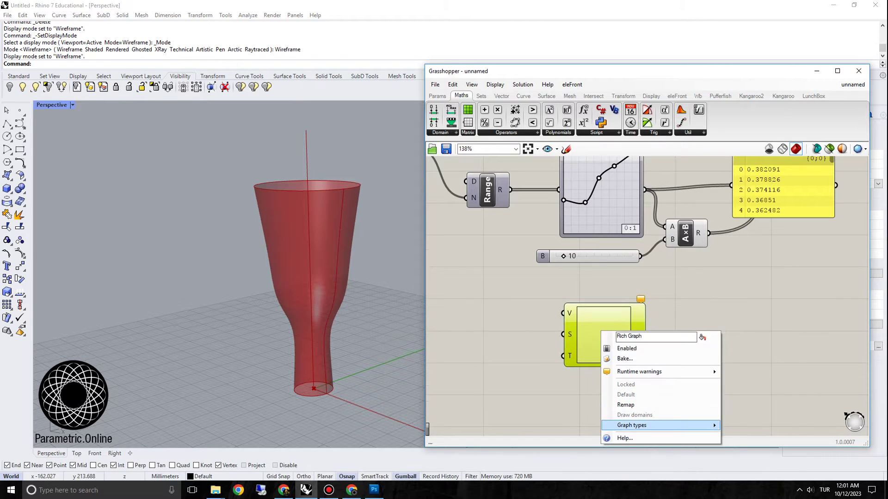
{"action": "mouse_move", "coordinate": [661, 425]}
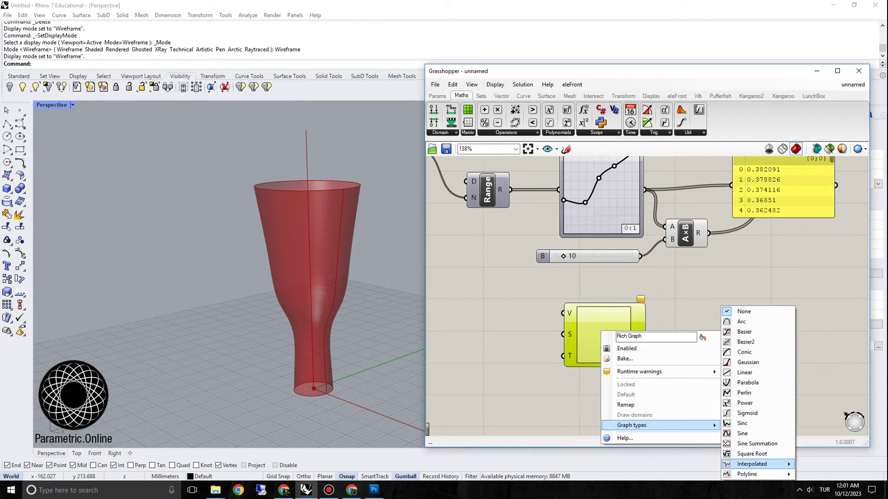
{"action": "mouse_move", "coordinate": [752, 463]}
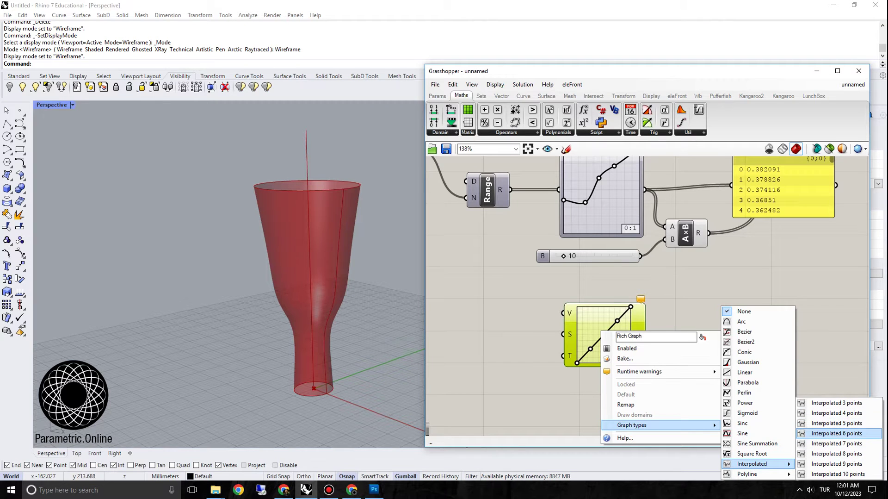
{"action": "left_click", "coordinate": [832, 433]}
{"action": "scroll", "coordinate": [437, 328], "scroll_direction": "up", "scroll_amount": 2}
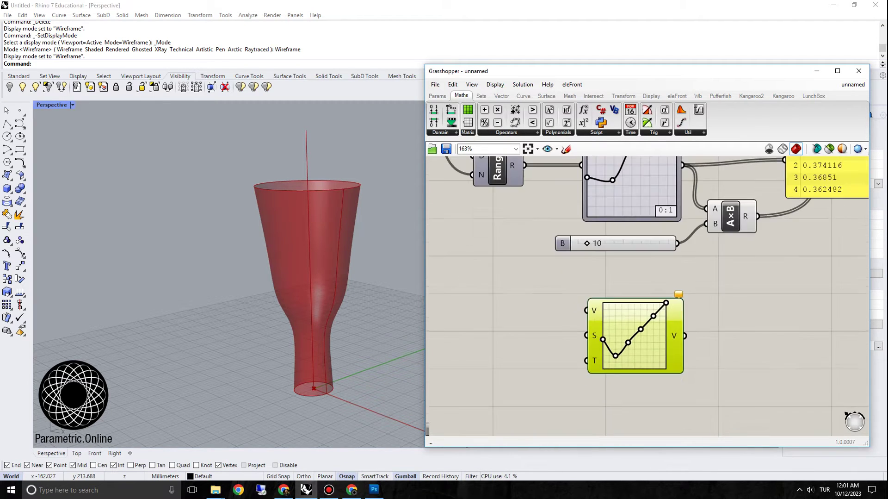
Review the graph types offered by the original Graph Mapper for comparison with the Rich Graph Mapper
{"action": "right_click_drag", "start_coordinate": [635, 161], "coordinate": [635, 241]}
{"action": "right_click", "coordinate": [635, 241]}
{"action": "mouse_move", "coordinate": [669, 355]}
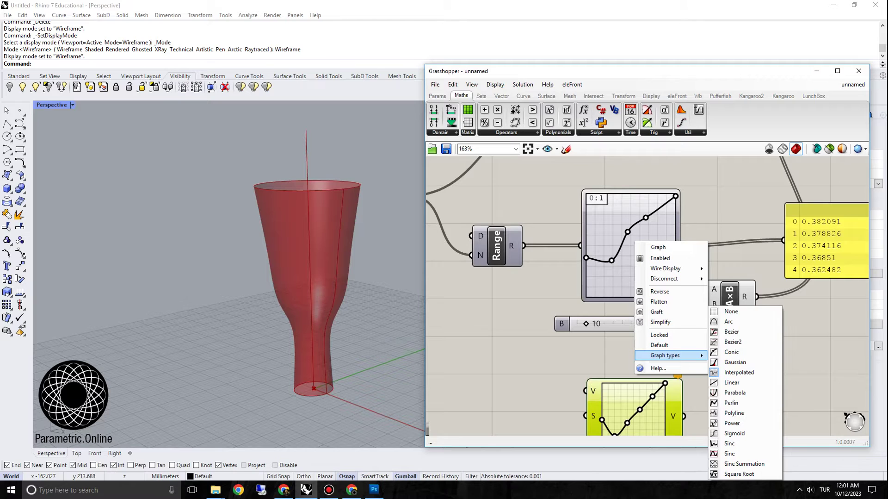
{"action": "left_click", "coordinate": [624, 359]}
{"action": "right_click_drag", "start_coordinate": [623, 359], "coordinate": [643, 323]}
{"action": "scroll", "coordinate": [639, 295], "scroll_direction": "down", "scroll_amount": 2}
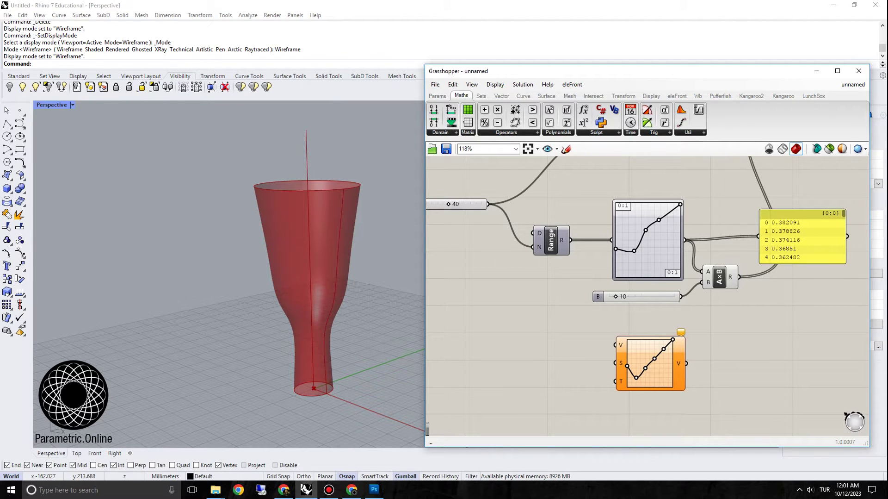
Wire the lower Range output into the Rich Graph Mapper's V input, and the mapper's output into the Multiplication component's A input
{"action": "left_click_drag", "start_coordinate": [571, 240], "coordinate": [616, 345]}
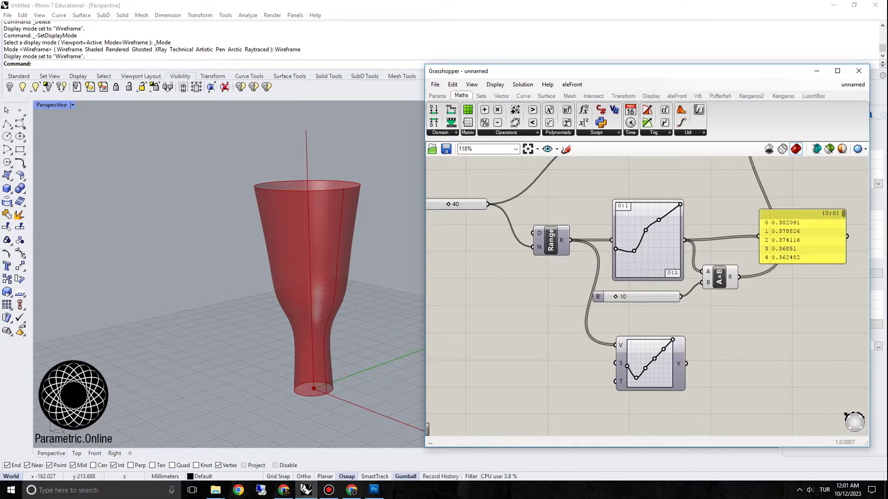
{"action": "scroll", "coordinate": [648, 296], "scroll_direction": "down", "scroll_amount": 3}
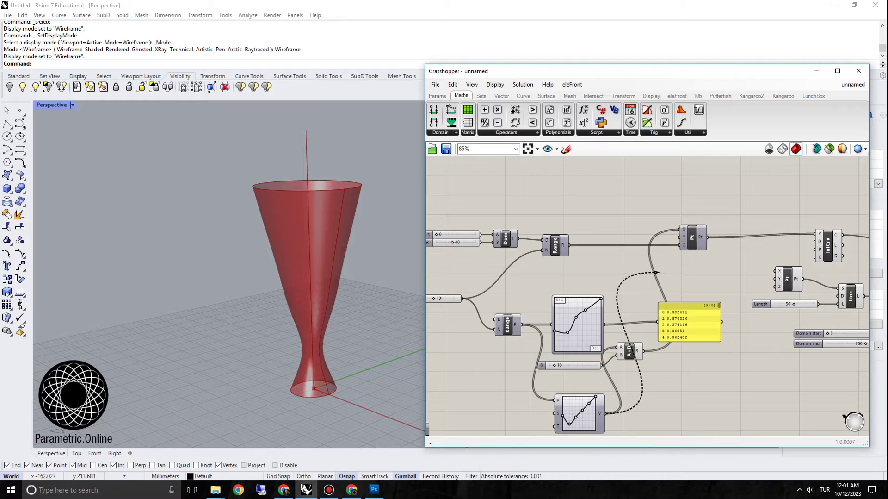
Try feeding the Rich Graph Mapper output directly into the Construct Point X input, bypassing the multiplication
{"action": "left_click_drag", "start_coordinate": [657, 272], "coordinate": [678, 244]}
{"action": "scroll", "coordinate": [601, 324], "scroll_direction": "up", "scroll_amount": 3}
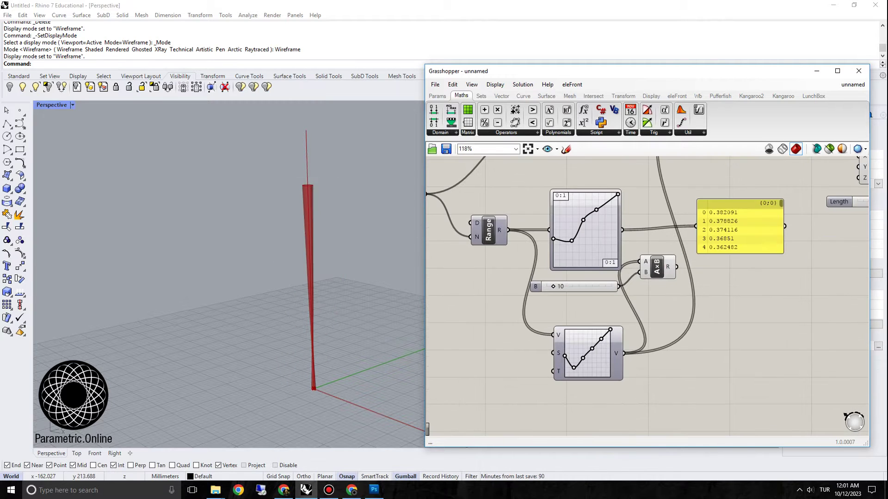
{"action": "scroll", "coordinate": [647, 296], "scroll_direction": "down", "scroll_amount": 3}
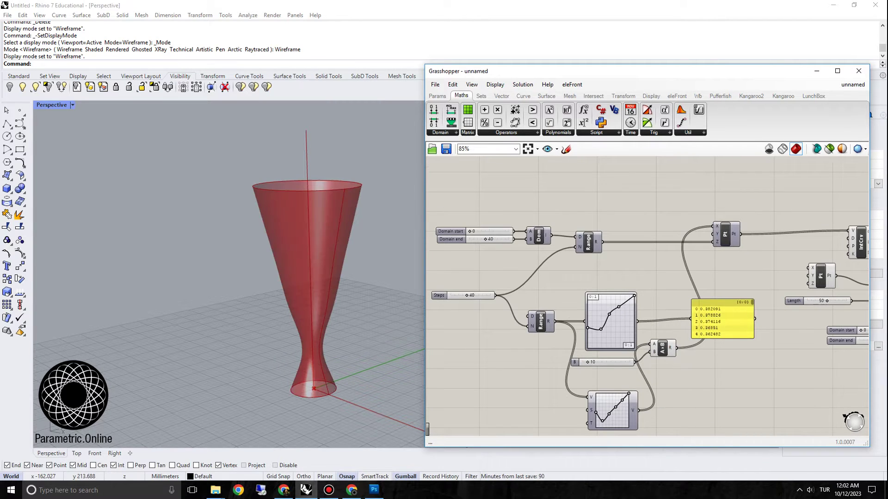
Reshape the Rich Graph Mapper's six-point curve into a wave with a raised start point to form a vase profile
{"action": "right_click_drag", "start_coordinate": [621, 393], "coordinate": [647, 337]}
{"action": "scroll", "coordinate": [648, 337], "scroll_direction": "up", "scroll_amount": 1}
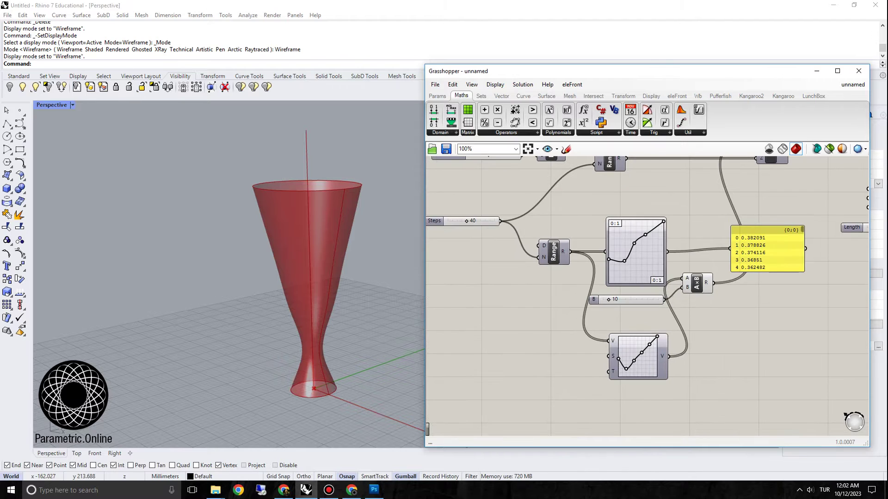
{"action": "left_click_drag", "start_coordinate": [641, 272], "coordinate": [636, 270]}
{"action": "scroll", "coordinate": [626, 362], "scroll_direction": "up", "scroll_amount": 4}
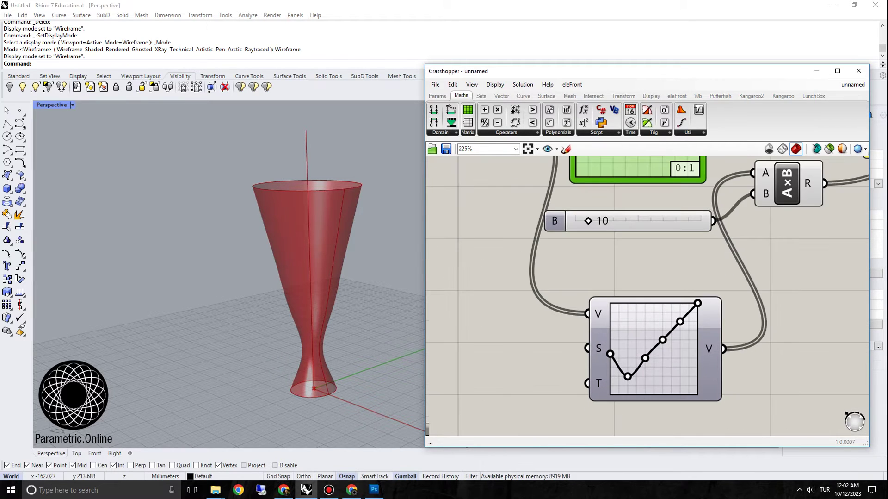
{"action": "left_click_drag", "start_coordinate": [627, 377], "coordinate": [716, 377]}
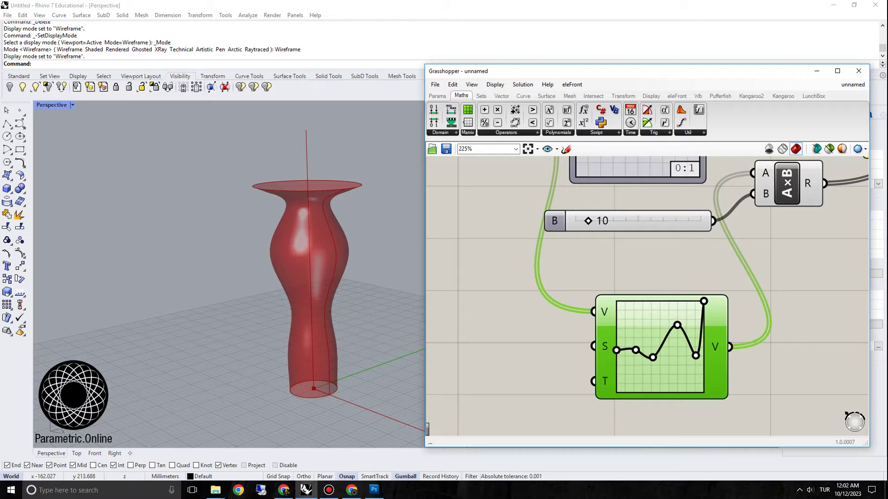
{"action": "left_click_drag", "start_coordinate": [617, 350], "coordinate": [616, 332]}
Turn on domain drawing for the Rich Graph Mapper and set its graph type to Interpolated with 5 points
{"action": "right_click", "coordinate": [654, 325]}
{"action": "left_click", "coordinate": [683, 397]}
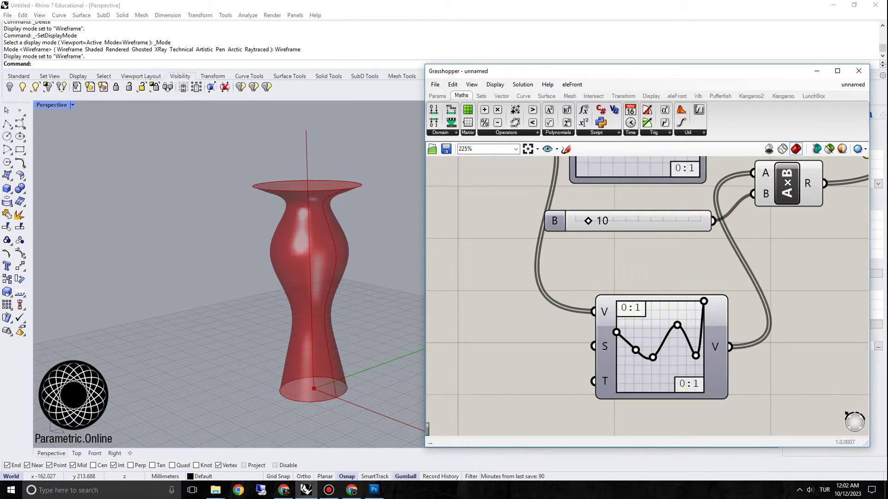
{"action": "right_click", "coordinate": [672, 344]}
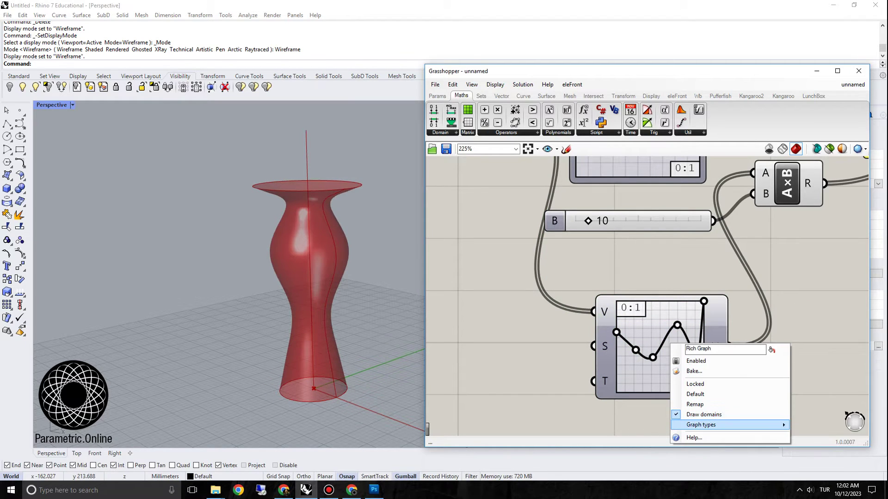
{"action": "mouse_move", "coordinate": [721, 424]}
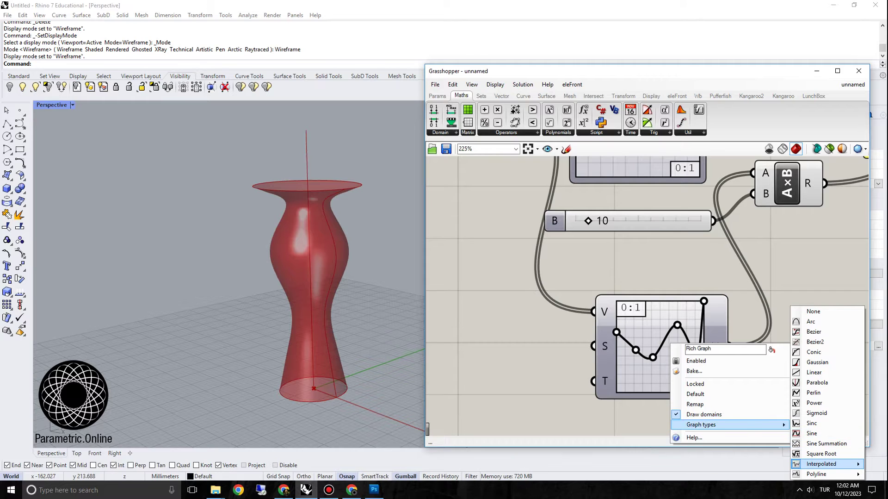
{"action": "mouse_move", "coordinate": [826, 463]}
{"action": "left_click", "coordinate": [740, 422]}
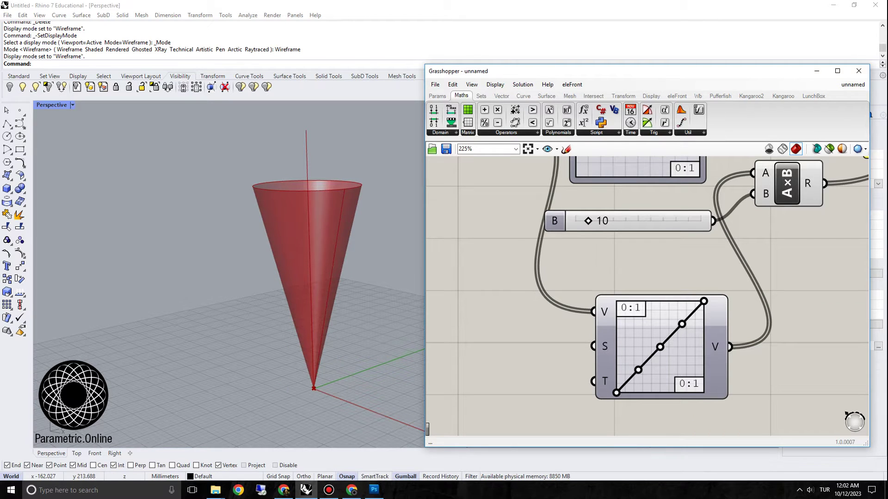
Shape the Rich Graph Mapper's five-point curve with a raised start, a dip at the second point and a lowered end
{"action": "left_click_drag", "start_coordinate": [617, 393], "coordinate": [663, 340]}
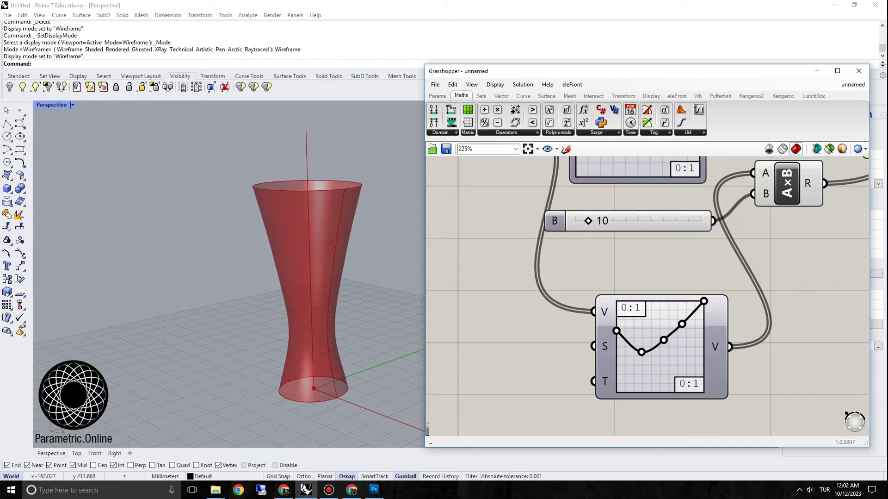
{"action": "left_click_drag", "start_coordinate": [704, 301], "coordinate": [704, 322]}
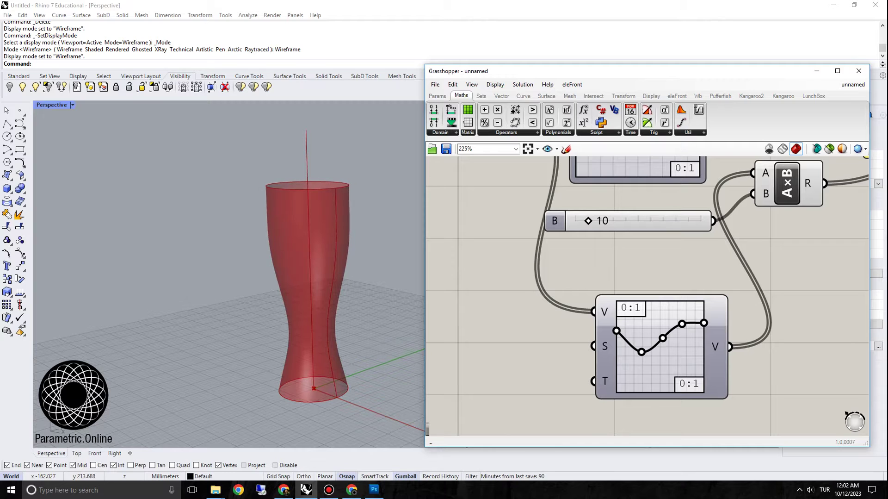
{"action": "right_click_drag", "start_coordinate": [350, 281], "coordinate": [315, 273]}
{"action": "scroll", "coordinate": [351, 278], "scroll_direction": "down", "scroll_amount": 5}
{"action": "scroll", "coordinate": [319, 254], "scroll_direction": "up", "scroll_amount": 5}
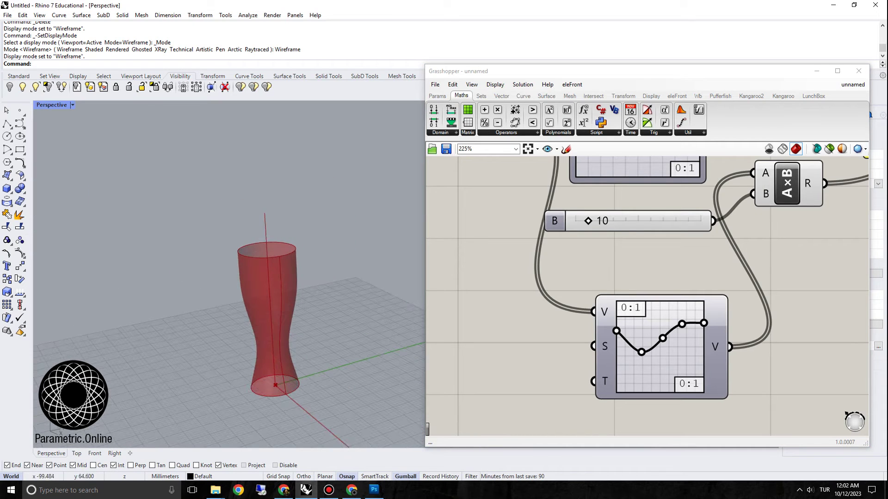
{"action": "scroll", "coordinate": [648, 296], "scroll_direction": "down", "scroll_amount": 5}
{"action": "scroll", "coordinate": [648, 296], "scroll_direction": "up", "scroll_amount": 4}
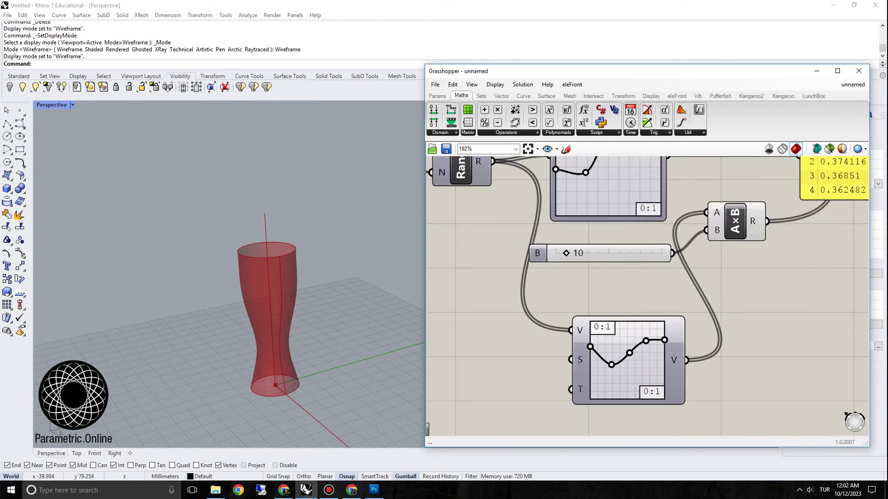
Refine the profile into a goblet by raising the curve's start, deepening the dip at the second point and raising the end point
{"action": "left_click_drag", "start_coordinate": [591, 337], "coordinate": [590, 333]}
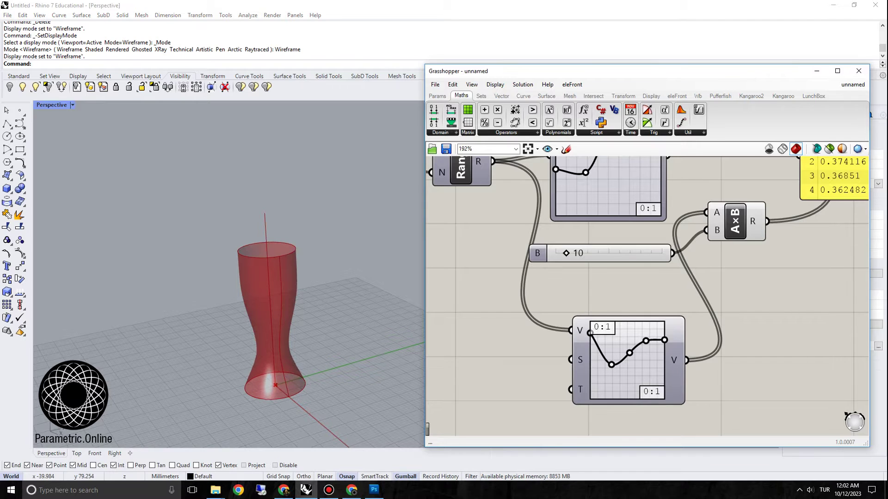
{"action": "left_click_drag", "start_coordinate": [611, 364], "coordinate": [605, 374]}
{"action": "right_click_drag", "start_coordinate": [403, 347], "coordinate": [368, 316]}
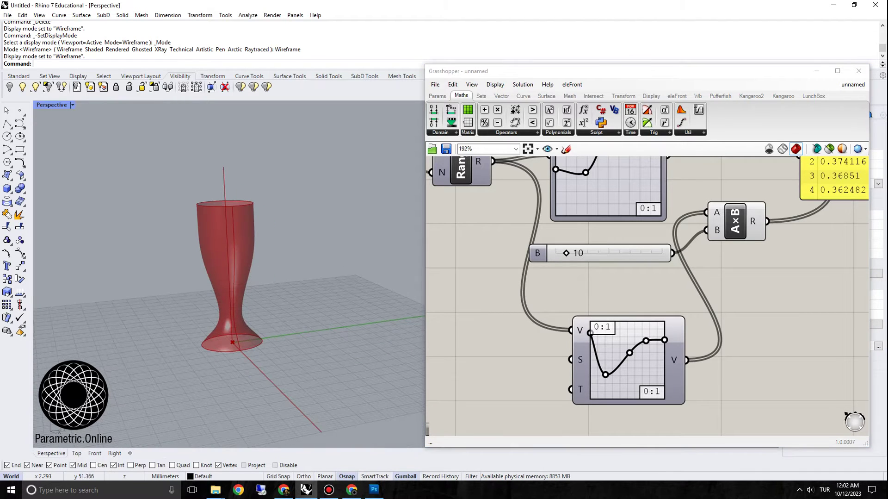
{"action": "mouse_move", "coordinate": [646, 340]}
{"action": "left_mouse_down"}
{"action": "mouse_move", "coordinate": [644, 333]}
{"action": "mouse_move", "coordinate": [664, 327]}
{"action": "mouse_move", "coordinate": [645, 341]}
{"action": "left_mouse_up"}
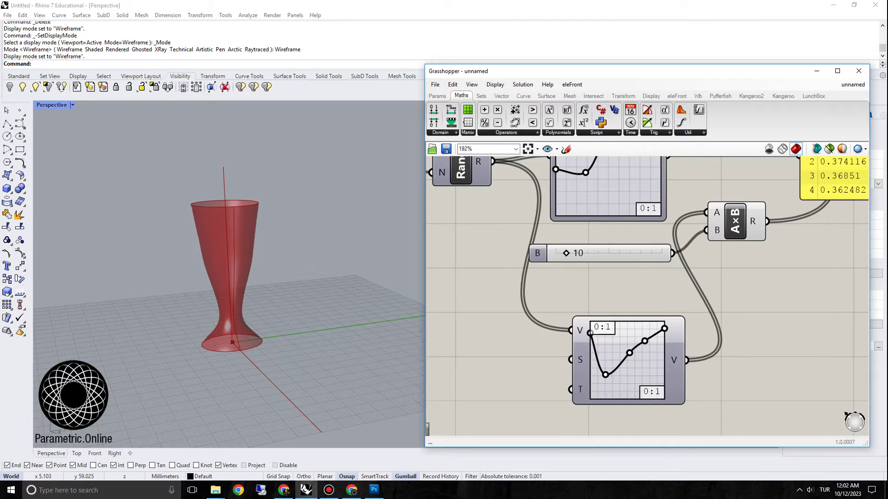
Inspect the revolved goblet's base and rim up close in the Perspective viewport
{"action": "scroll", "coordinate": [117, 178], "scroll_direction": "up", "scroll_amount": 4}
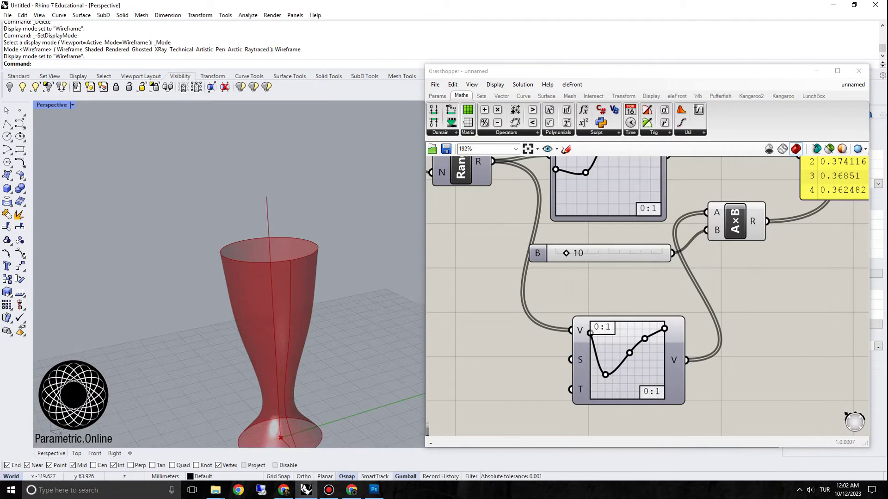
{"action": "scroll", "coordinate": [341, 301], "scroll_direction": "down", "scroll_amount": 2}
{"action": "scroll", "coordinate": [341, 302], "scroll_direction": "up", "scroll_amount": 2}
{"action": "scroll", "coordinate": [341, 301], "scroll_direction": "down", "scroll_amount": 2}
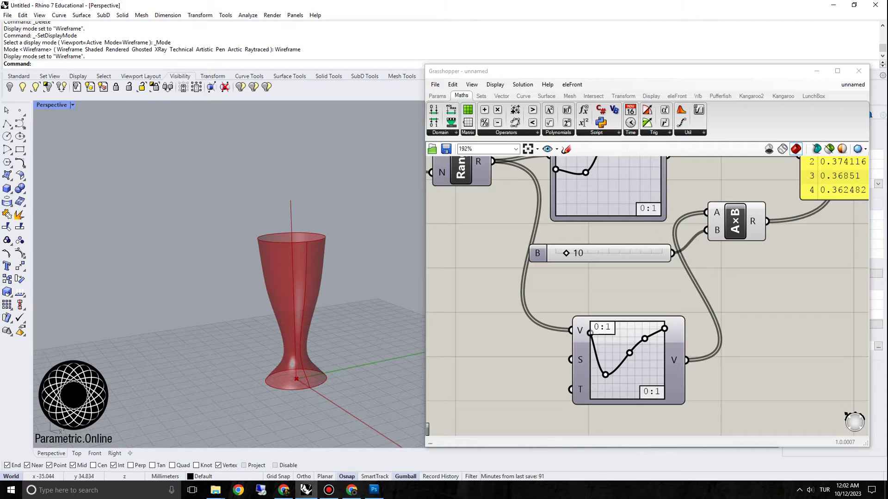
{"action": "right_click_drag", "start_coordinate": [379, 320], "coordinate": [354, 292]}
{"action": "scroll", "coordinate": [269, 235], "scroll_direction": "up", "scroll_amount": 6}
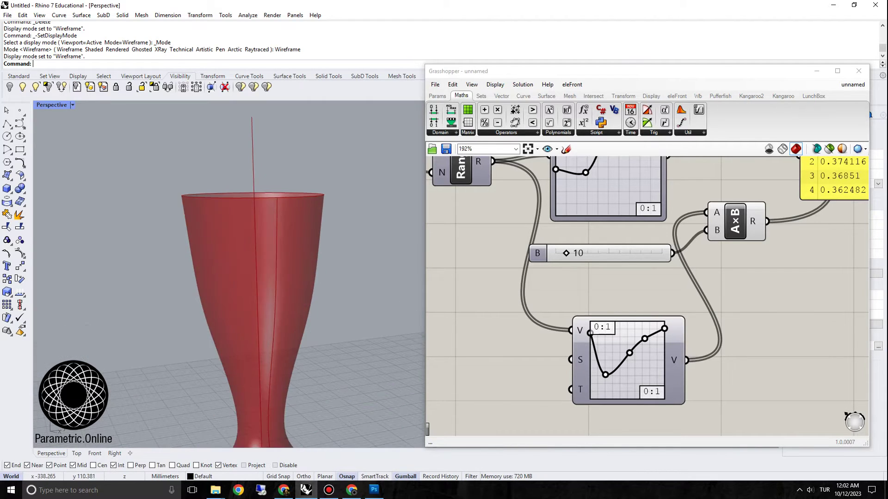
{"action": "scroll", "coordinate": [268, 236], "scroll_direction": "down", "scroll_amount": 6}
{"action": "right_click_drag", "start_coordinate": [268, 236], "coordinate": [300, 259]}
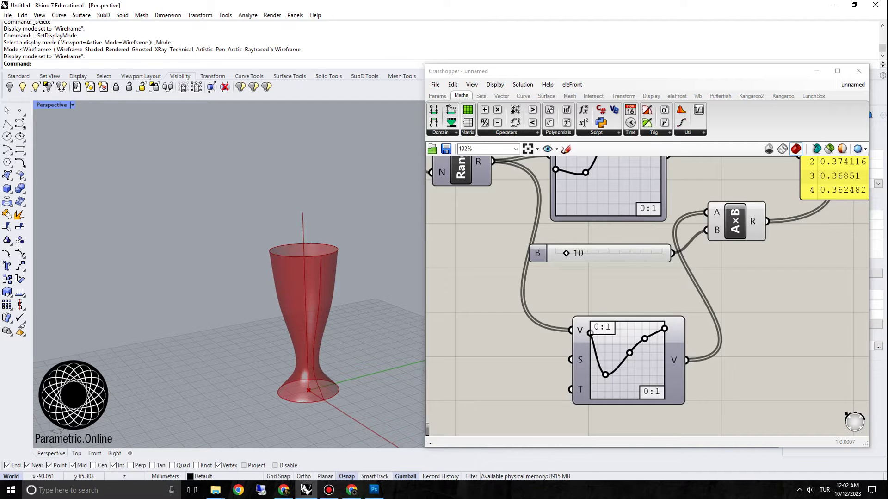
Move the Rich Graph Mapper component so it sits directly beneath the original Graph Mapper and the multiplier slider
{"action": "scroll", "coordinate": [328, 285], "scroll_direction": "up", "scroll_amount": 3}
{"action": "scroll", "coordinate": [573, 246], "scroll_direction": "down", "scroll_amount": 2}
{"action": "right_click_drag", "start_coordinate": [573, 245], "coordinate": [577, 286]}
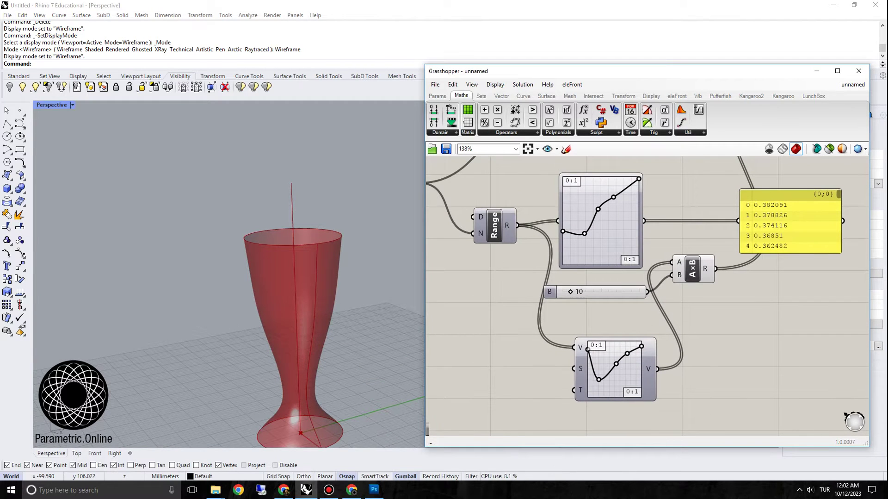
{"action": "left_click_drag", "start_coordinate": [649, 383], "coordinate": [634, 369]}
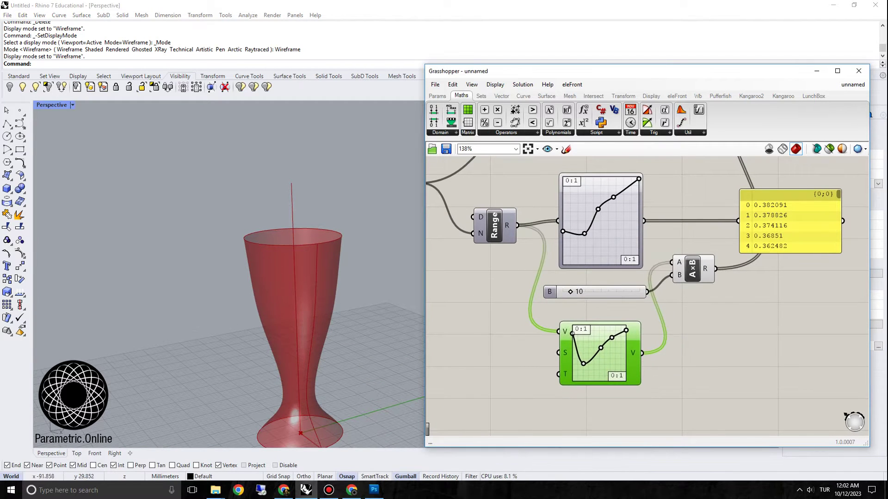
Examine the finished goblet surface in the Perspective viewport from near and far, together with the whole definition
{"action": "scroll", "coordinate": [354, 283], "scroll_direction": "down", "scroll_amount": 5}
{"action": "scroll", "coordinate": [370, 292], "scroll_direction": "up", "scroll_amount": 5}
{"action": "scroll", "coordinate": [316, 236], "scroll_direction": "down", "scroll_amount": 3}
{"action": "scroll", "coordinate": [309, 259], "scroll_direction": "up", "scroll_amount": 4}
{"action": "scroll", "coordinate": [314, 259], "scroll_direction": "down", "scroll_amount": 4}
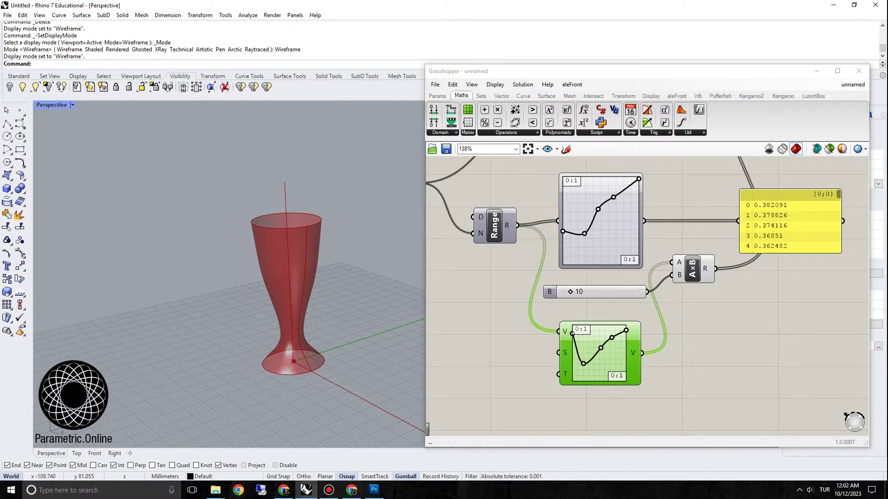
{"action": "scroll", "coordinate": [338, 296], "scroll_direction": "up", "scroll_amount": 3}
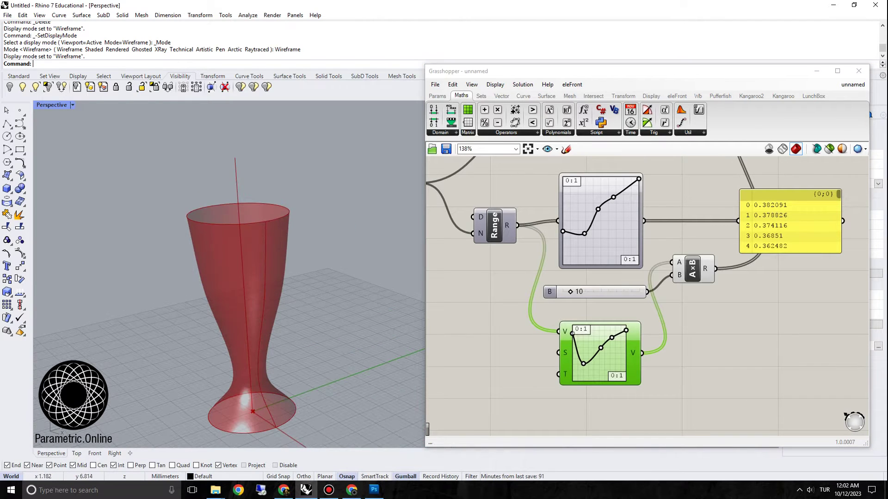
{"action": "scroll", "coordinate": [337, 296], "scroll_direction": "down", "scroll_amount": 1}
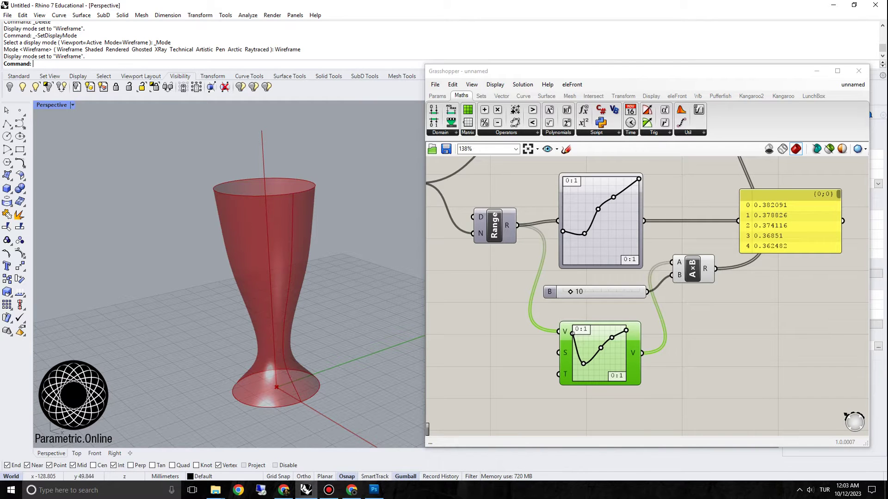
{"action": "scroll", "coordinate": [280, 203], "scroll_direction": "down", "scroll_amount": 3}
{"action": "scroll", "coordinate": [581, 321], "scroll_direction": "down", "scroll_amount": 6}
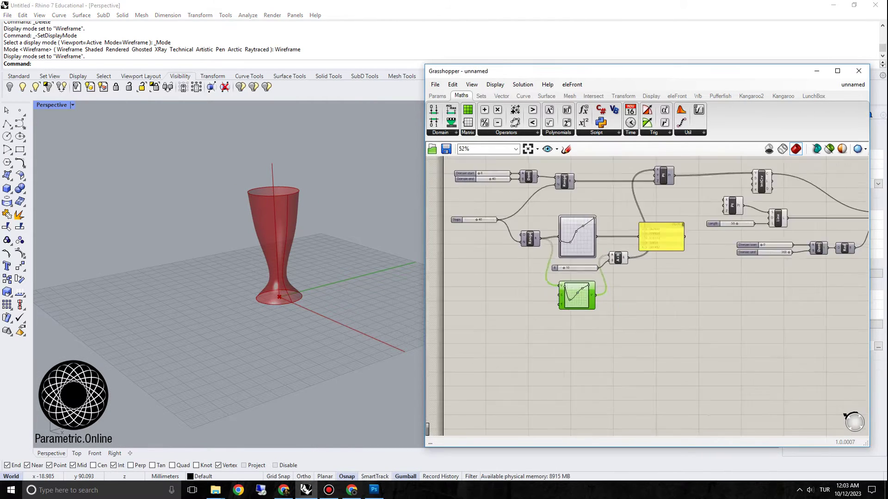
Disable the Construct Point component that feeds the interpolated profile curve
{"action": "right_click_drag", "start_coordinate": [647, 370], "coordinate": [630, 354]}
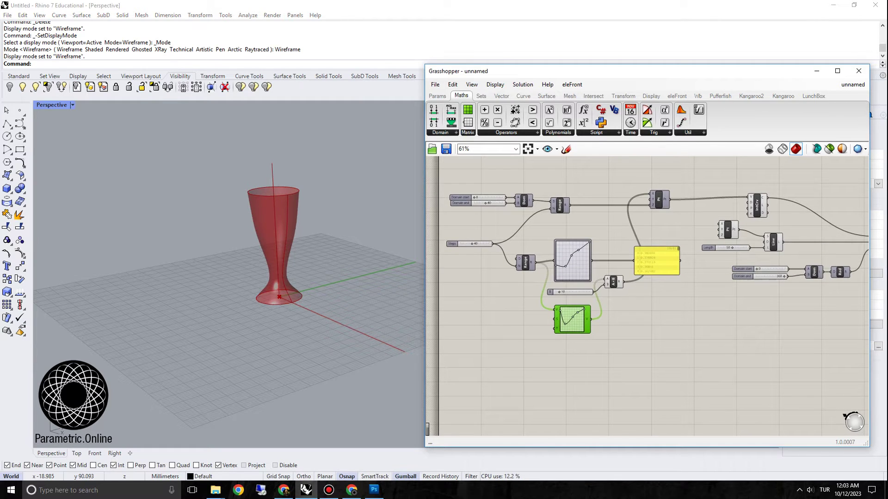
{"action": "scroll", "coordinate": [647, 296], "scroll_direction": "down", "scroll_amount": 1}
{"action": "scroll", "coordinate": [647, 296], "scroll_direction": "up", "scroll_amount": 1}
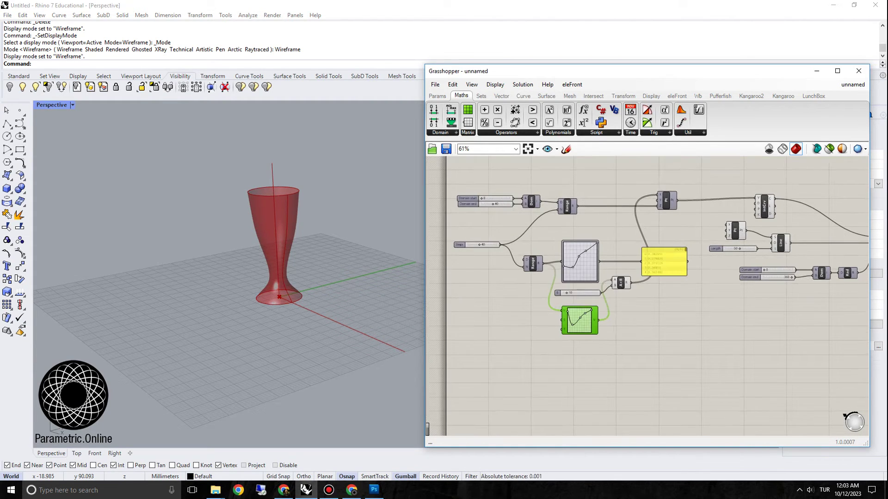
{"action": "right_click", "coordinate": [668, 199]}
{"action": "left_click", "coordinate": [682, 230]}
{"action": "scroll", "coordinate": [490, 173], "scroll_direction": "down", "scroll_amount": 2}
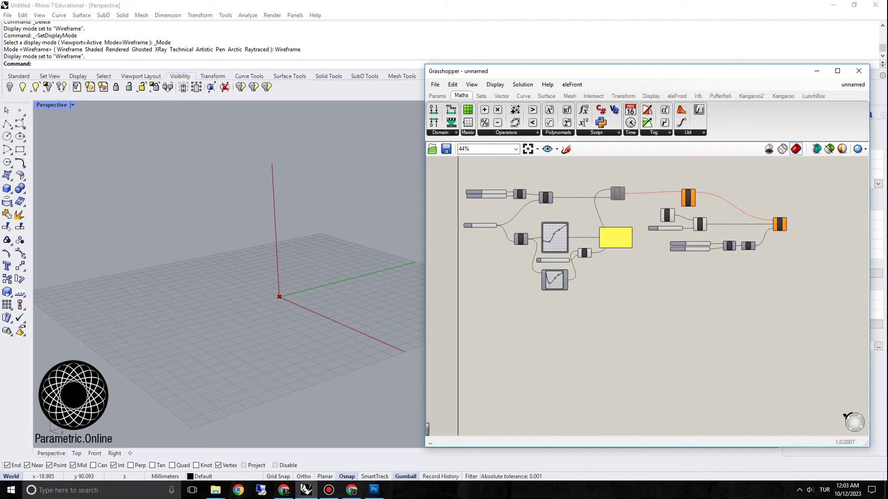
Add a new Construct Point component in the empty canvas area below the existing definition
{"action": "double_click", "coordinate": [569, 340]}
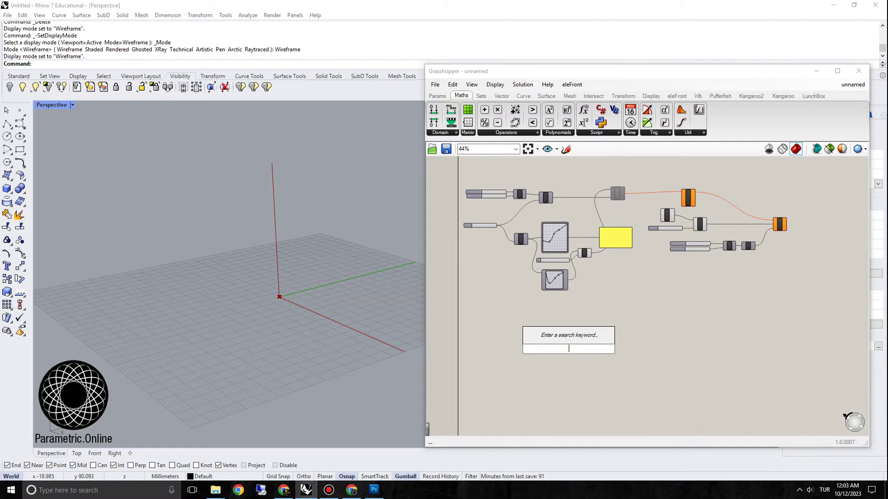
{"action": "type", "text": "point"}
{"action": "key", "text": "Return"}
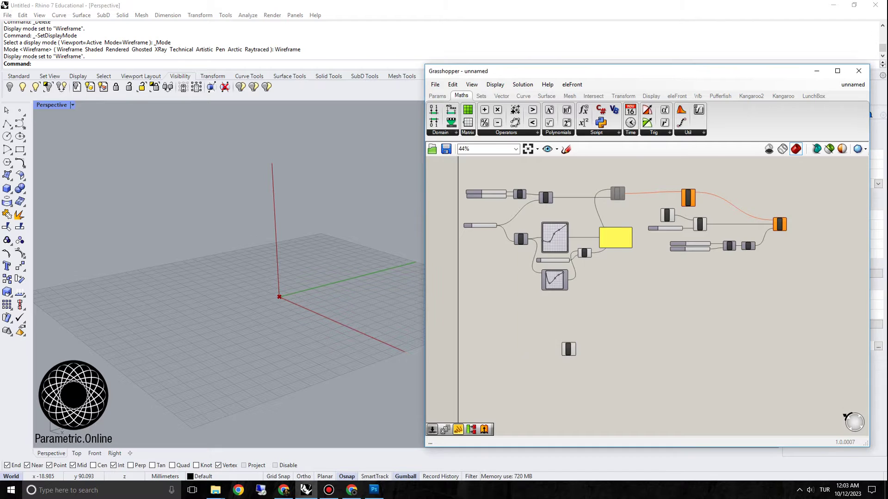
{"action": "scroll", "coordinate": [520, 348], "scroll_direction": "up", "scroll_amount": 4}
{"action": "double_click", "coordinate": [520, 340]}
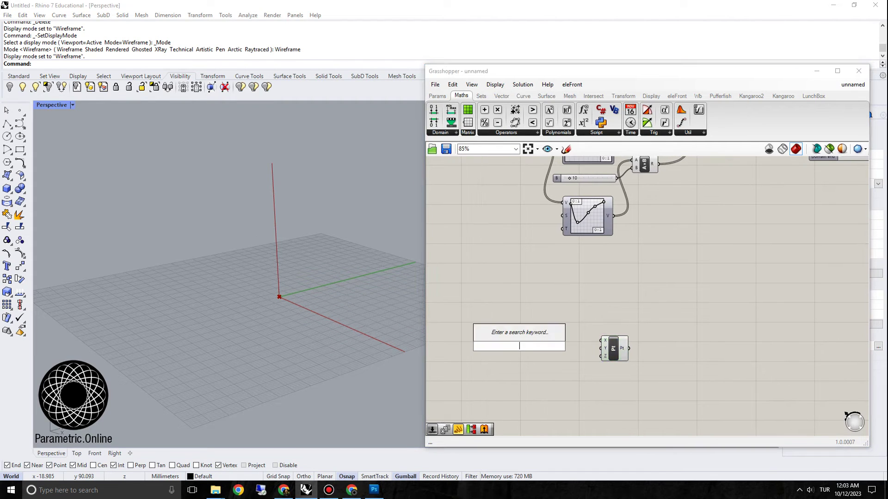
{"action": "type", "text": "serie"}
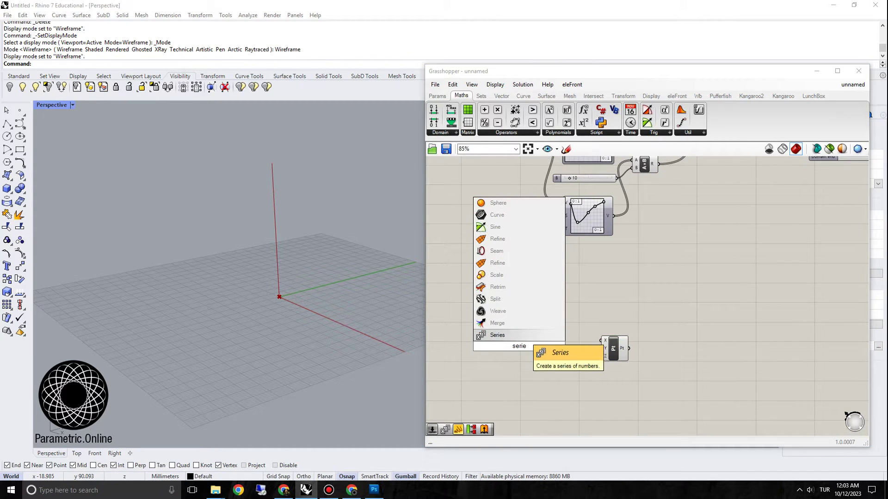
{"action": "key", "text": "Escape"}
Duplicate the domain sliders, Construct Domain, Range and Steps slider from the upper definition, placing the copy beside the new Construct Point
{"action": "scroll", "coordinate": [578, 324], "scroll_direction": "down", "scroll_amount": 4}
{"action": "scroll", "coordinate": [555, 166], "scroll_direction": "up", "scroll_amount": 4}
{"action": "left_click_drag", "start_coordinate": [621, 240], "coordinate": [484, 184]}
{"action": "left_click", "coordinate": [477, 262], "text": "shift"}
{"action": "key", "text": "ctrl+c"}
{"action": "scroll", "coordinate": [578, 278], "scroll_direction": "down", "scroll_amount": 2}
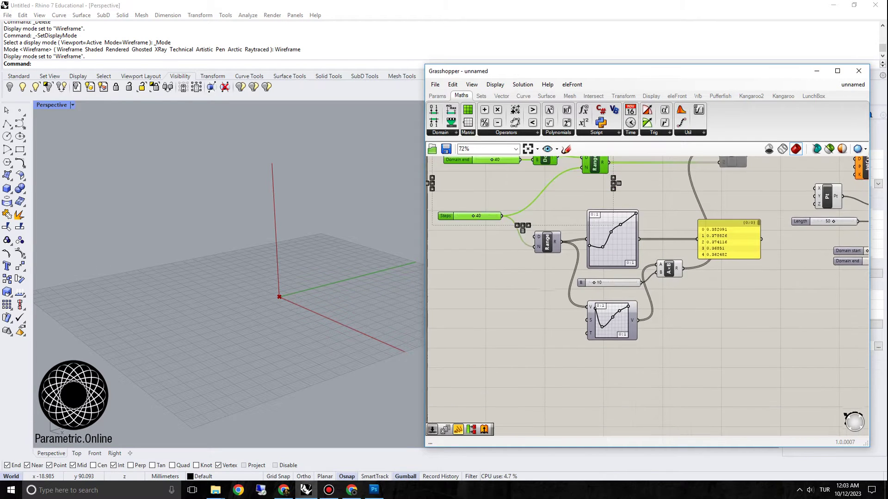
{"action": "key", "text": "ctrl+v"}
{"action": "left_click_drag", "start_coordinate": [537, 369], "coordinate": [555, 378]}
{"action": "left_click", "coordinate": [540, 421]}
{"action": "right_click_drag", "start_coordinate": [540, 421], "coordinate": [536, 365]}
{"action": "scroll", "coordinate": [535, 370], "scroll_direction": "up", "scroll_amount": 3}
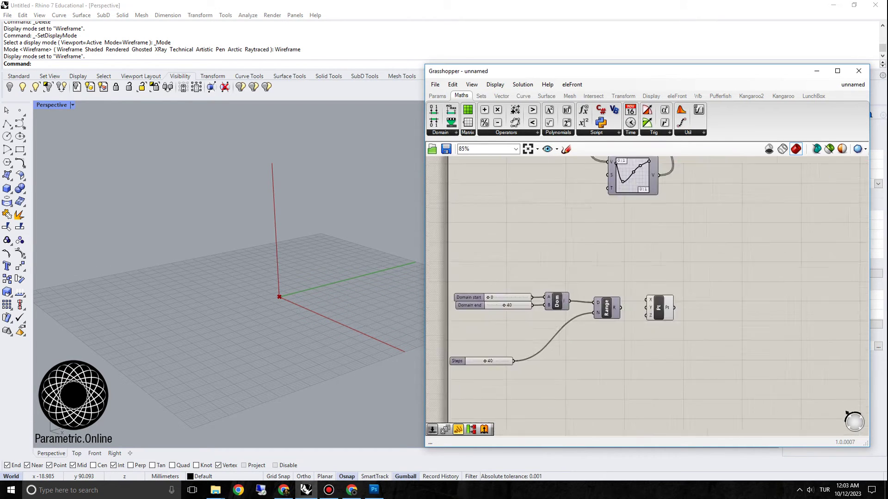
Place the copied Steps slider under the domain sliders and connect the copied Range output to the new Construct Point's Z input
{"action": "left_click_drag", "start_coordinate": [441, 359], "coordinate": [461, 319]}
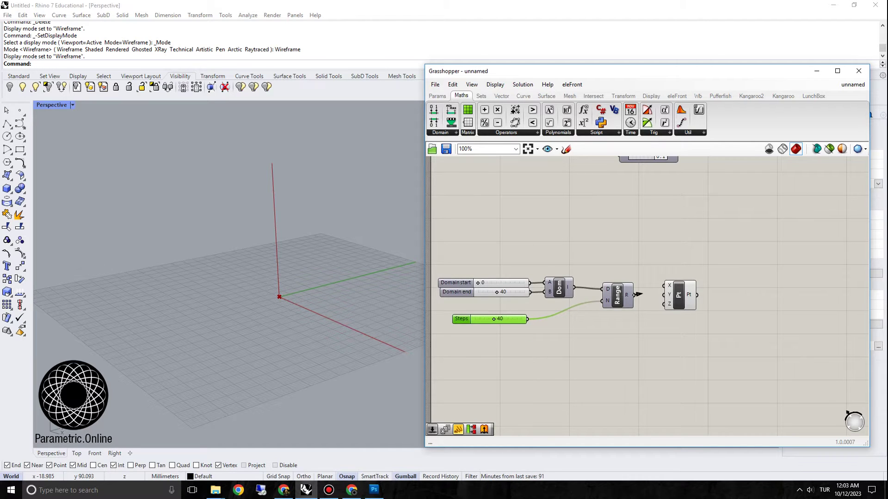
{"action": "left_click_drag", "start_coordinate": [679, 294], "coordinate": [683, 280]}
{"action": "right_click_drag", "start_coordinate": [278, 206], "coordinate": [293, 219]}
{"action": "scroll", "coordinate": [292, 220], "scroll_direction": "up", "scroll_amount": 5}
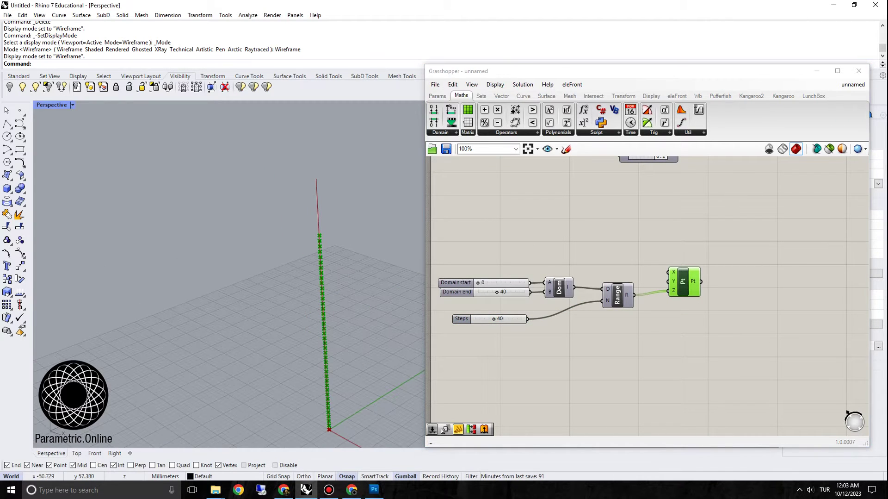
Set the copied Steps slider to 10
{"action": "right_click_drag", "start_coordinate": [601, 240], "coordinate": [619, 240]}
{"action": "scroll", "coordinate": [516, 279], "scroll_direction": "up", "scroll_amount": 2}
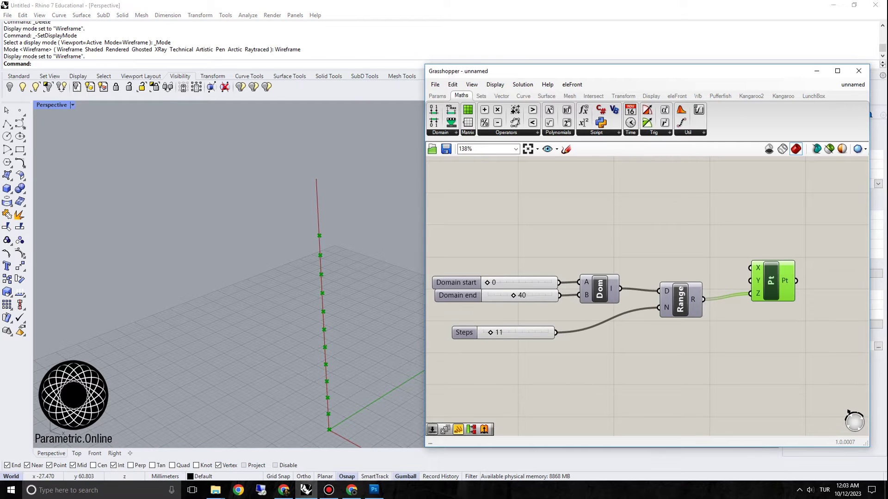
{"action": "scroll", "coordinate": [347, 277], "scroll_direction": "down", "scroll_amount": 5}
{"action": "right_click_drag", "start_coordinate": [347, 277], "coordinate": [326, 268]}
{"action": "scroll", "coordinate": [326, 268], "scroll_direction": "up", "scroll_amount": 5}
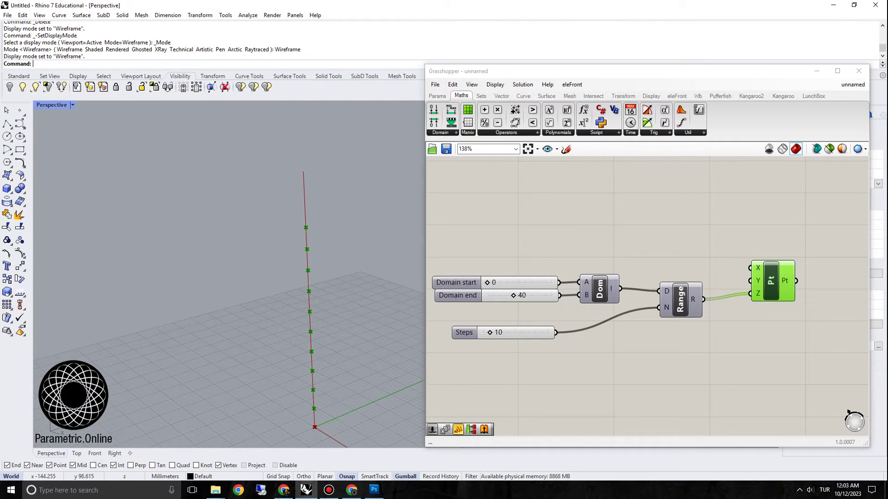
Add an Ellipse component and connect the new Construct Point's output to its plane input P
{"action": "left_click", "coordinate": [624, 249]}
{"action": "scroll", "coordinate": [624, 252], "scroll_direction": "down", "scroll_amount": 2}
{"action": "right_click_drag", "start_coordinate": [624, 252], "coordinate": [529, 245]}
{"action": "left_click", "coordinate": [647, 276]}
{"action": "scroll", "coordinate": [654, 278], "scroll_direction": "up", "scroll_amount": 2}
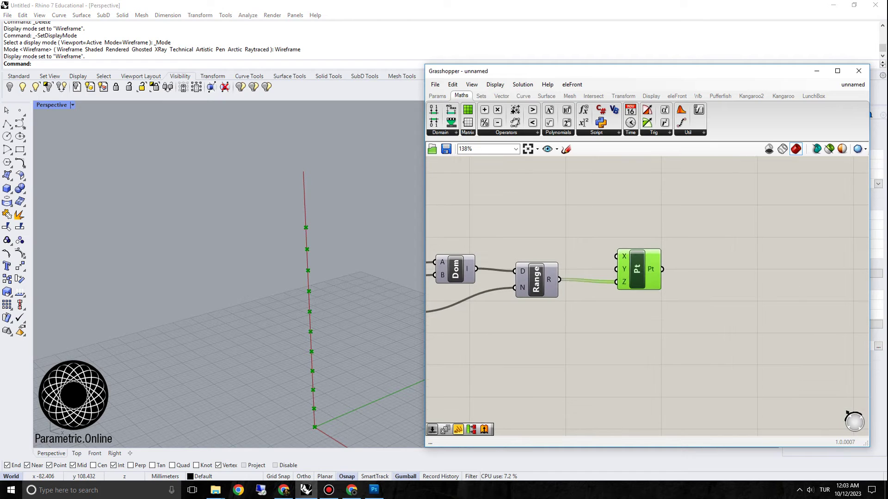
{"action": "right_click_drag", "start_coordinate": [654, 278], "coordinate": [611, 278]}
{"action": "double_click", "coordinate": [629, 268]}
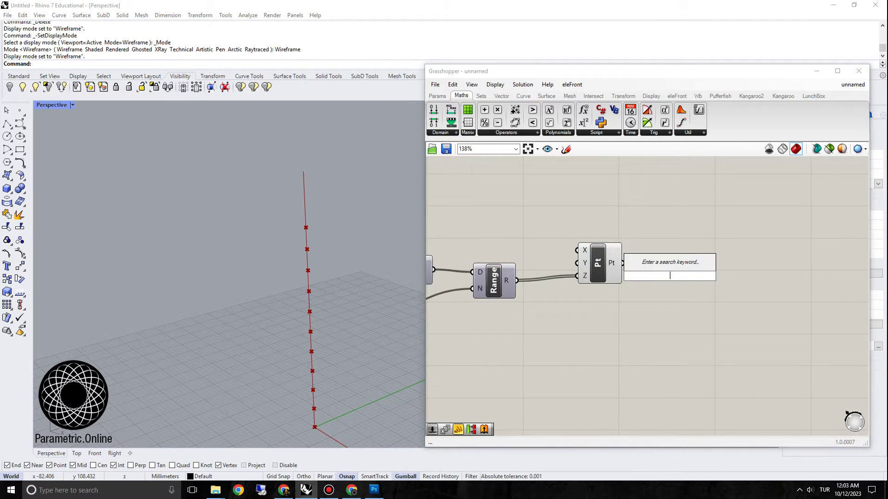
{"action": "type", "text": "ellip"}
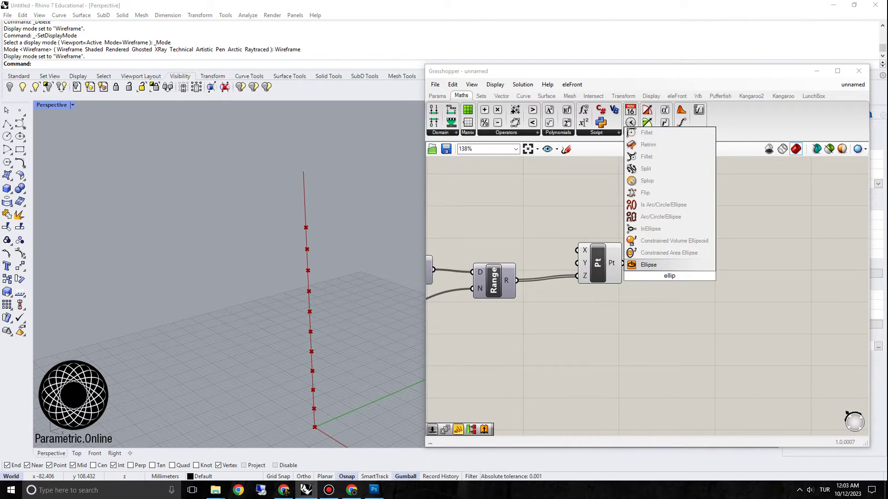
{"action": "key", "text": "Return"}
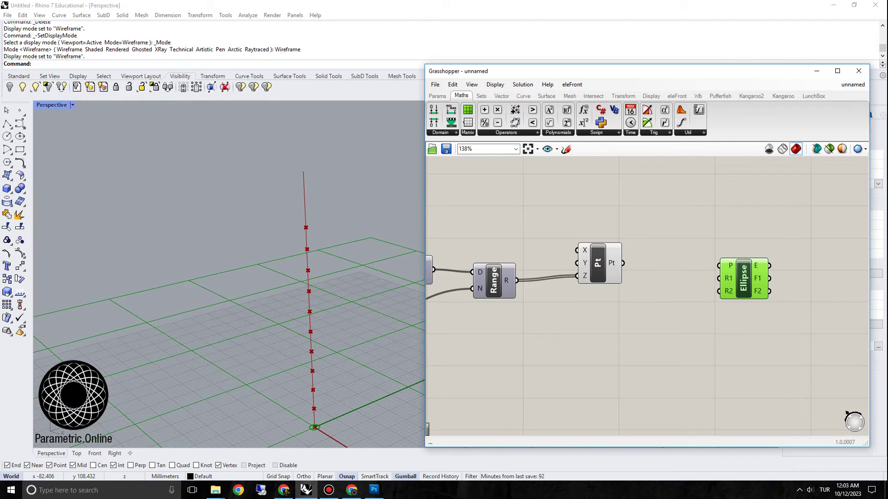
{"action": "right_click_drag", "start_coordinate": [720, 269], "coordinate": [682, 257]}
{"action": "scroll", "coordinate": [371, 315], "scroll_direction": "down", "scroll_amount": 8}
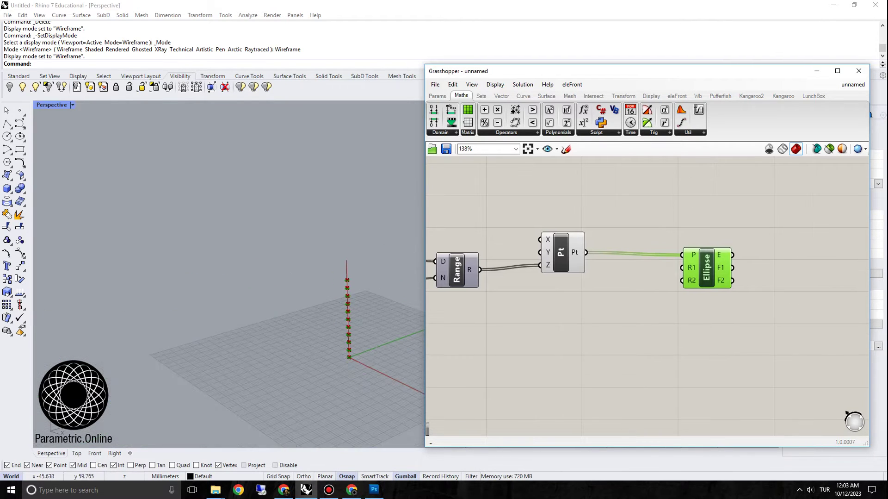
{"action": "scroll", "coordinate": [370, 296], "scroll_direction": "up", "scroll_amount": 9}
{"action": "scroll", "coordinate": [368, 291], "scroll_direction": "down", "scroll_amount": 4}
{"action": "right_click_drag", "start_coordinate": [366, 296], "coordinate": [354, 273]}
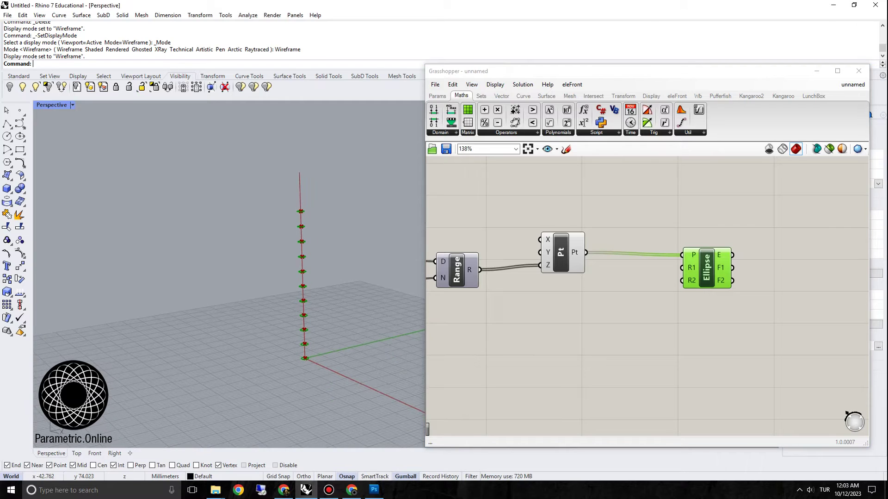
{"action": "right_click_drag", "start_coordinate": [638, 296], "coordinate": [660, 300]}
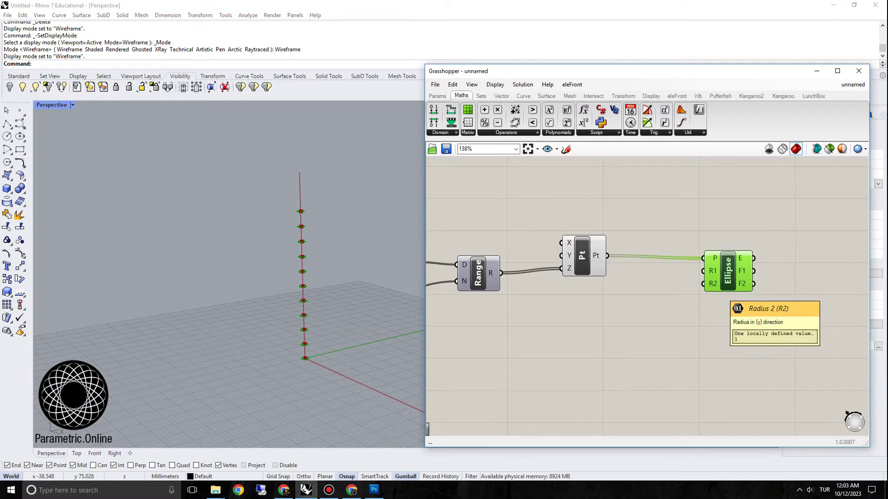
Duplicate the upper Range and Graph Mapper beneath the new point chain and drive the copied Range's N input from the new Steps slider
{"action": "scroll", "coordinate": [714, 319], "scroll_direction": "down", "scroll_amount": 5}
{"action": "right_click_drag", "start_coordinate": [634, 185], "coordinate": [639, 244]}
{"action": "scroll", "coordinate": [615, 211], "scroll_direction": "up", "scroll_amount": 2}
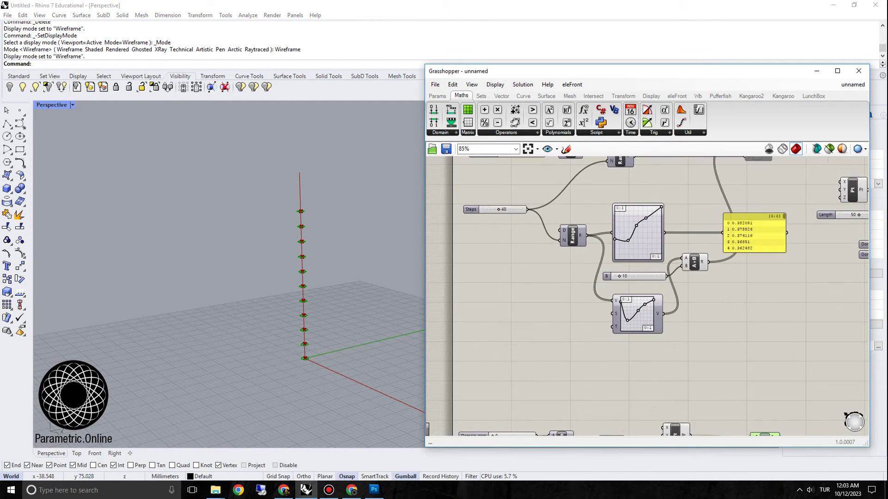
{"action": "scroll", "coordinate": [615, 211], "scroll_direction": "down", "scroll_amount": 1}
{"action": "left_click_drag", "start_coordinate": [563, 191], "coordinate": [661, 256]}
{"action": "right_click_drag", "start_coordinate": [661, 257], "coordinate": [655, 222]}
{"action": "left_click_drag", "start_coordinate": [647, 219], "coordinate": [672, 428], "text": "alt"}
{"action": "scroll", "coordinate": [646, 252], "scroll_direction": "down", "scroll_amount": 1}
{"action": "right_click_drag", "start_coordinate": [646, 418], "coordinate": [633, 378]}
{"action": "scroll", "coordinate": [618, 365], "scroll_direction": "up", "scroll_amount": 3}
{"action": "left_click", "coordinate": [617, 359]}
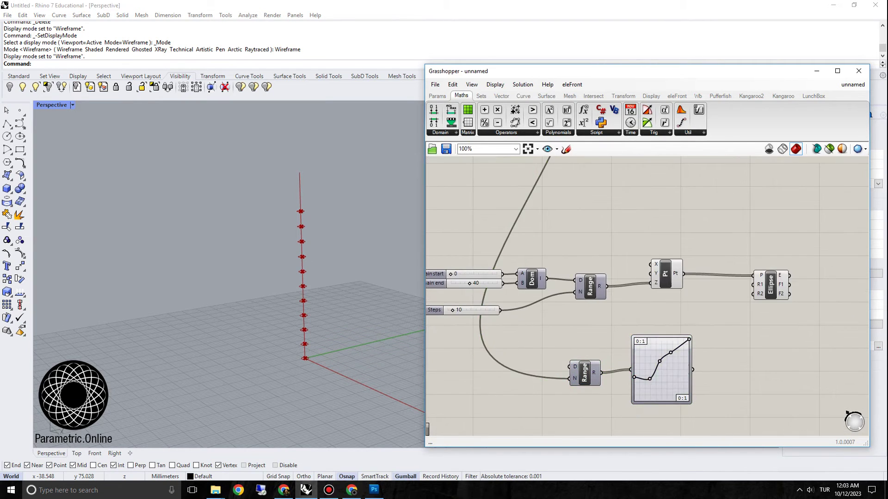
{"action": "mouse_move", "coordinate": [585, 373]}
{"action": "left_mouse_down"}
{"action": "mouse_move", "coordinate": [594, 371]}
{"action": "mouse_move", "coordinate": [578, 375]}
{"action": "left_mouse_up"}
{"action": "right_click_drag", "start_coordinate": [584, 373], "coordinate": [506, 338]}
{"action": "scroll", "coordinate": [624, 330], "scroll_direction": "up", "scroll_amount": 2}
Add a Multiplication component and connect the copied Graph Mapper's output to its A input
{"action": "double_click", "coordinate": [676, 353]}
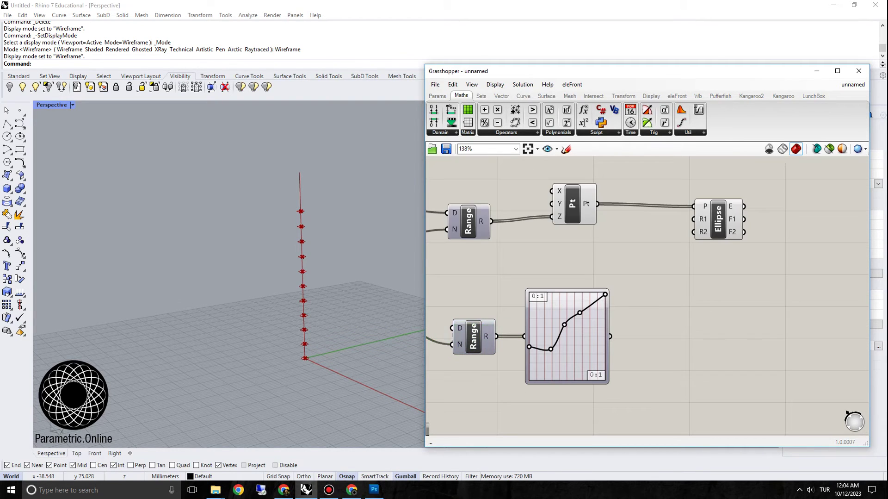
{"action": "type", "text": "mul"}
{"action": "left_click", "coordinate": [666, 319]}
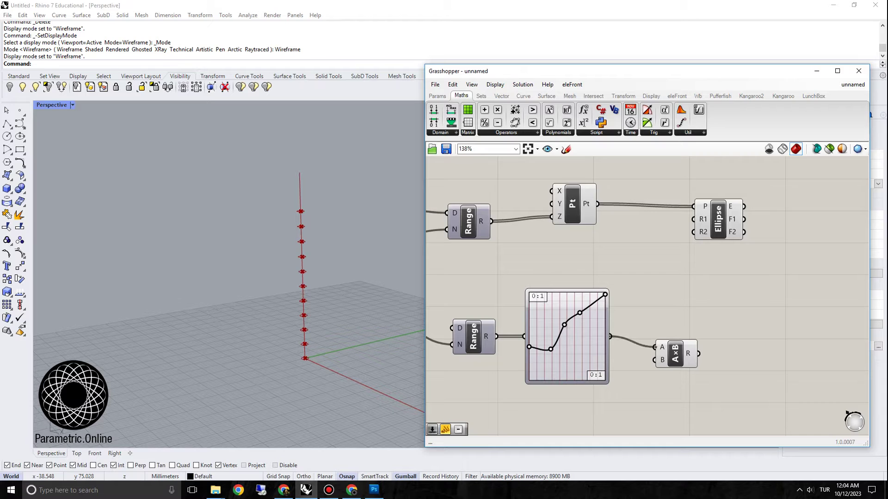
{"action": "left_click_drag", "start_coordinate": [610, 336], "coordinate": [655, 347]}
{"action": "right_click_drag", "start_coordinate": [655, 361], "coordinate": [661, 325]}
Create a number slider with value 4 below the copied Graph Mapper and connect it to the Multiplication's B input
{"action": "double_click", "coordinate": [585, 368]}
{"action": "type", "text": "4"}
{"action": "key", "text": "Return"}
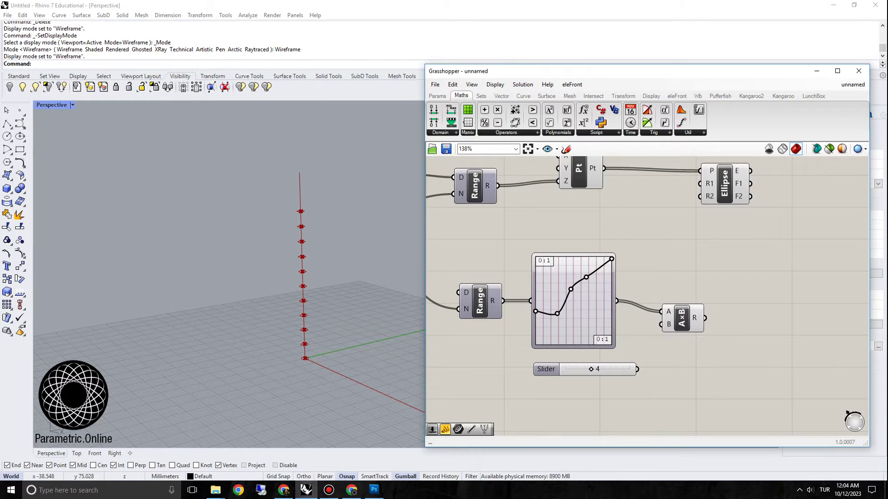
{"action": "left_click_drag", "start_coordinate": [540, 368], "coordinate": [518, 364]}
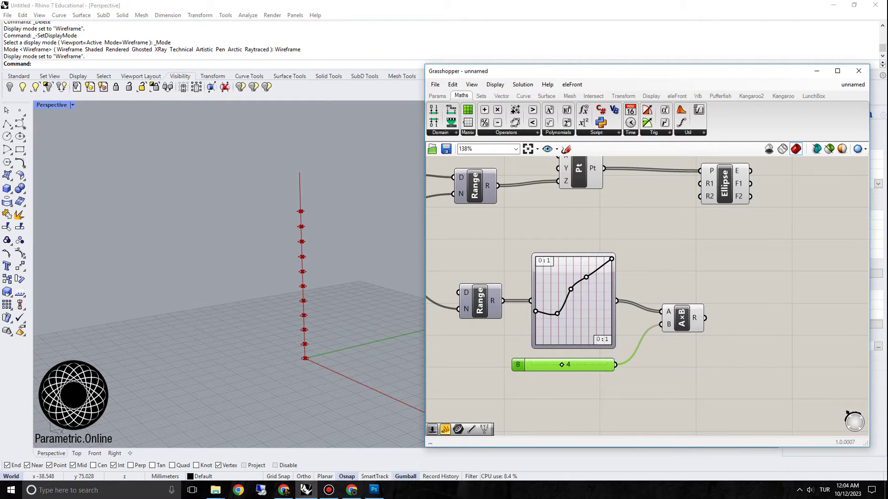
Connect the Multiplication result to the Ellipse component's R1 radius input
{"action": "left_click", "coordinate": [681, 318]}
{"action": "right_click_drag", "start_coordinate": [724, 259], "coordinate": [665, 276]}
{"action": "left_click_drag", "start_coordinate": [666, 200], "coordinate": [729, 207]}
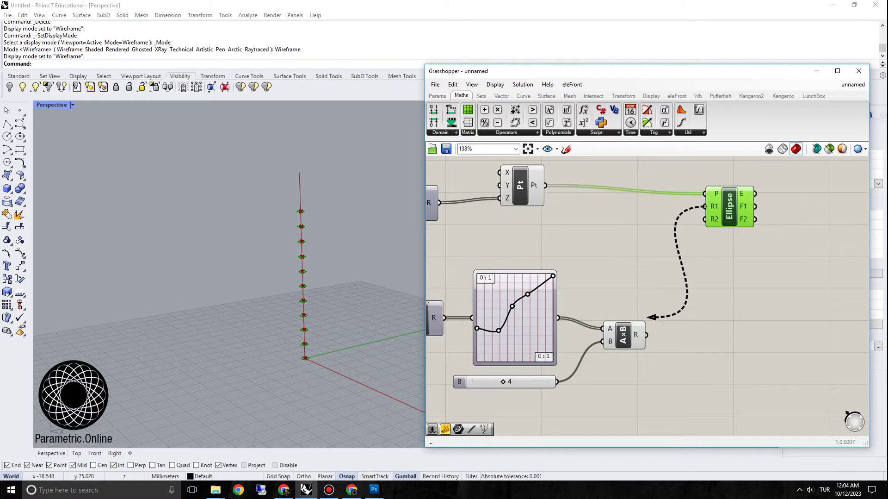
{"action": "left_click_drag", "start_coordinate": [650, 316], "coordinate": [646, 334]}
Duplicate the Graph Mapper, its multiplier slider and the Multiplication directly below, and connect the copied result to the Ellipse's R2 input
{"action": "scroll", "coordinate": [646, 334], "scroll_direction": "down", "scroll_amount": 2}
{"action": "right_click_drag", "start_coordinate": [646, 334], "coordinate": [678, 296]}
{"action": "left_click_drag", "start_coordinate": [690, 334], "coordinate": [512, 254]}
{"action": "scroll", "coordinate": [554, 266], "scroll_direction": "down", "scroll_amount": 1}
{"action": "right_click_drag", "start_coordinate": [554, 266], "coordinate": [597, 254]}
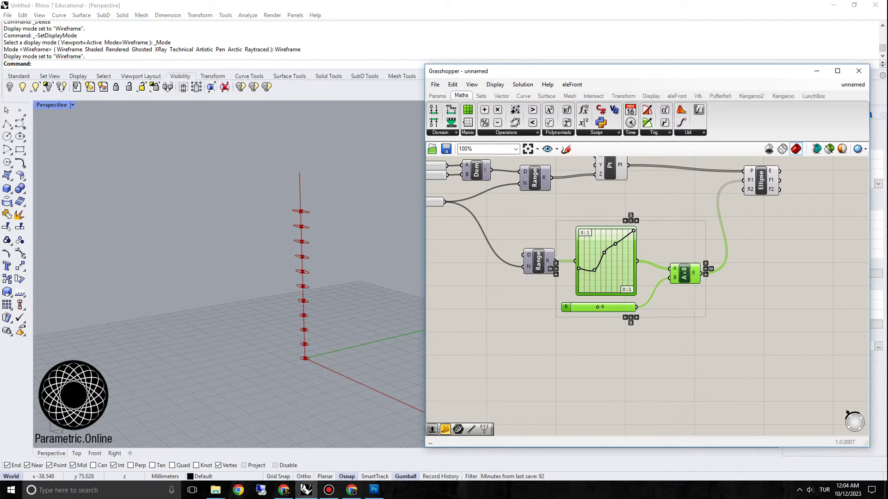
{"action": "left_click_drag", "start_coordinate": [685, 273], "coordinate": [684, 379], "text": "alt"}
{"action": "left_click", "coordinate": [724, 361]}
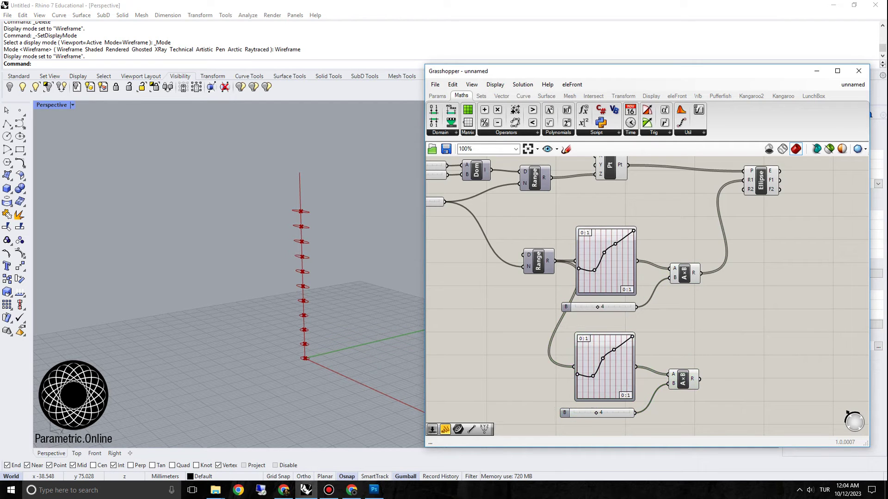
{"action": "left_click_drag", "start_coordinate": [744, 190], "coordinate": [819, 179]}
Set the multiplier slider of the lower Graph Mapper, which drives the R2 radius, to 7
{"action": "scroll", "coordinate": [722, 269], "scroll_direction": "down", "scroll_amount": 1}
{"action": "right_click_drag", "start_coordinate": [722, 268], "coordinate": [715, 240]}
{"action": "scroll", "coordinate": [619, 342], "scroll_direction": "up", "scroll_amount": 2}
{"action": "left_click_drag", "start_coordinate": [604, 362], "coordinate": [624, 362]}
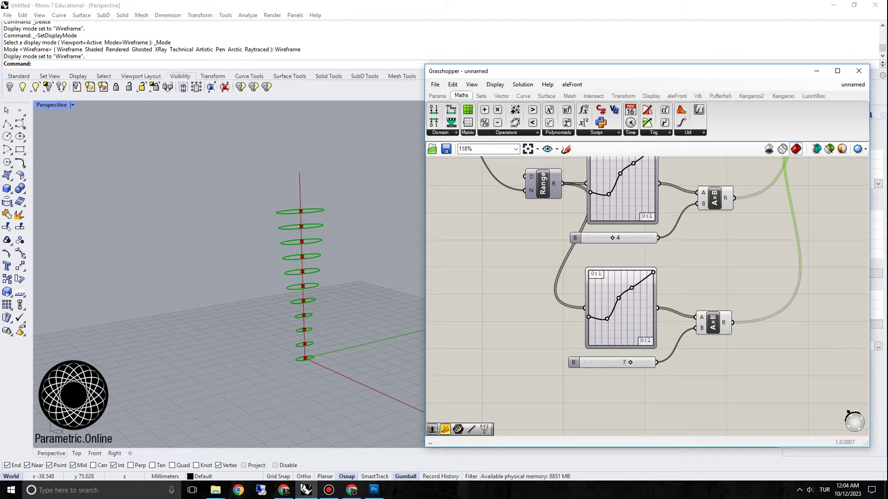
{"action": "right_click_drag", "start_coordinate": [324, 259], "coordinate": [289, 273]}
Set the multiplier slider of the upper Graph Mapper, which drives the R1 radius, to 6
{"action": "scroll", "coordinate": [634, 241], "scroll_direction": "down", "scroll_amount": 2}
{"action": "right_click_drag", "start_coordinate": [634, 242], "coordinate": [629, 305]}
{"action": "scroll", "coordinate": [630, 306], "scroll_direction": "up", "scroll_amount": 1}
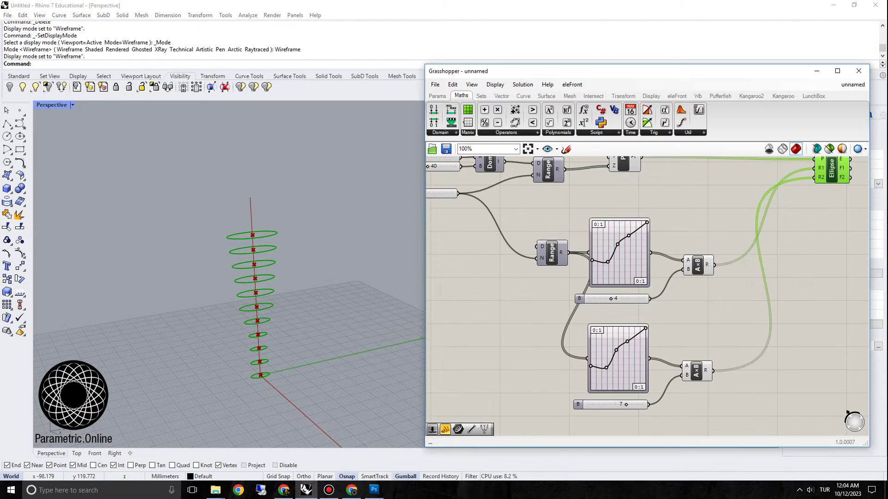
{"action": "left_click_drag", "start_coordinate": [611, 298], "coordinate": [623, 299]}
{"action": "right_click_drag", "start_coordinate": [305, 264], "coordinate": [328, 289]}
{"action": "scroll", "coordinate": [352, 324], "scroll_direction": "up", "scroll_amount": 4}
{"action": "right_click_drag", "start_coordinate": [352, 324], "coordinate": [307, 245], "text": "shift"}
{"action": "scroll", "coordinate": [650, 250], "scroll_direction": "down", "scroll_amount": 2}
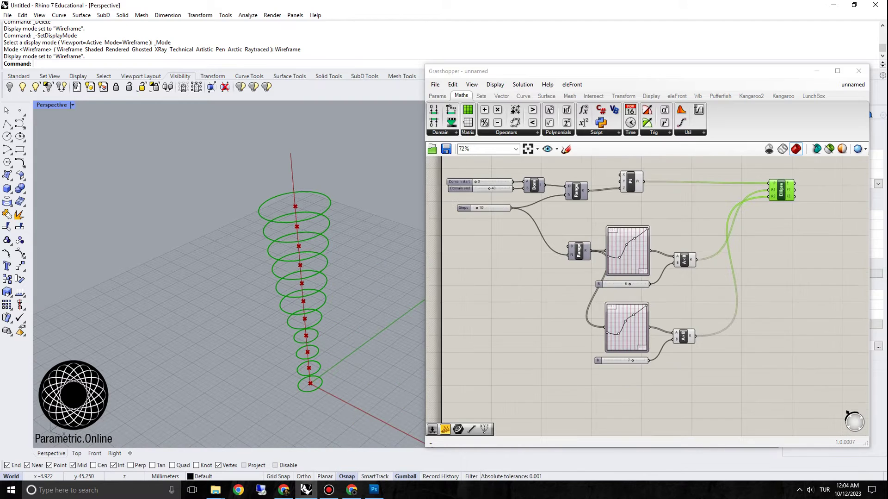
{"action": "right_click_drag", "start_coordinate": [650, 249], "coordinate": [623, 249]}
{"action": "double_click", "coordinate": [660, 368]}
{"action": "type", "text": "ro"}
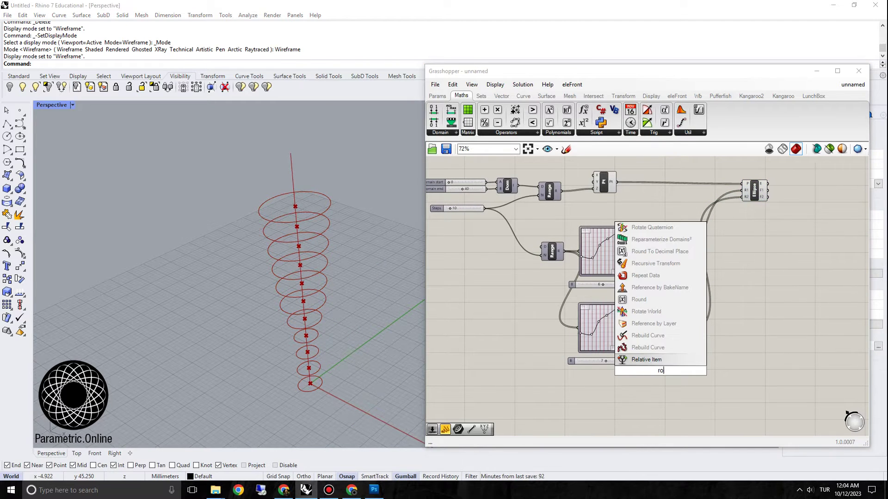
{"action": "type", "text": "tate"}
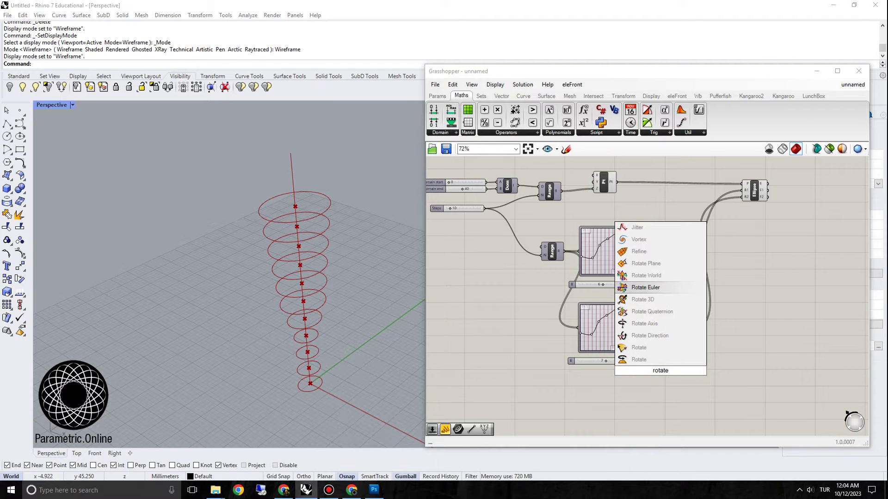
{"action": "key", "text": "Escape"}
{"action": "scroll", "coordinate": [765, 175], "scroll_direction": "up", "scroll_amount": 4}
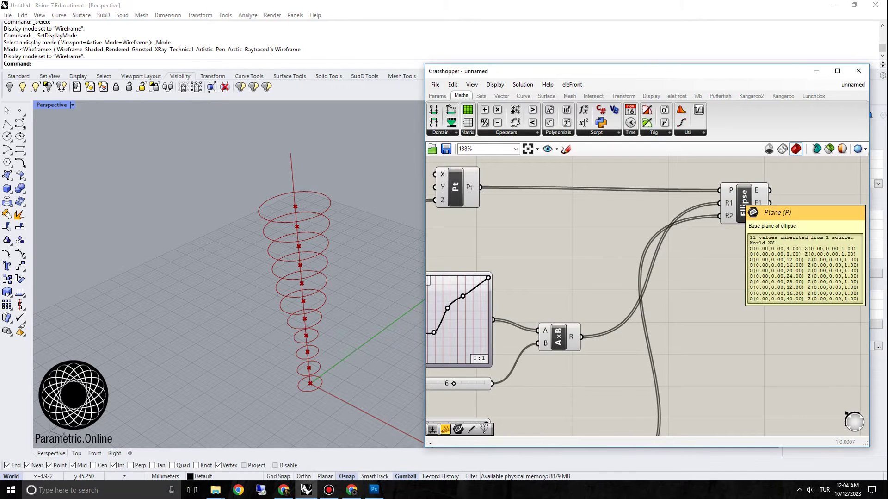
Add an XY Plane component with the constructed points as its origins, and turn off its preview
{"action": "scroll", "coordinate": [732, 191], "scroll_direction": "down", "scroll_amount": 3}
{"action": "left_click_drag", "start_coordinate": [734, 193], "coordinate": [784, 201]}
{"action": "type", "text": "xy"}
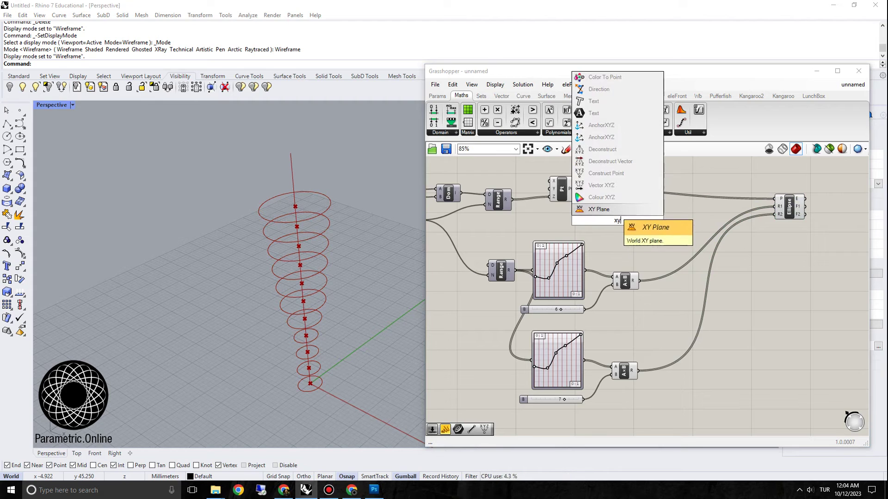
{"action": "key", "text": "Return"}
{"action": "left_click_drag", "start_coordinate": [617, 220], "coordinate": [693, 211]}
{"action": "scroll", "coordinate": [650, 182], "scroll_direction": "up", "scroll_amount": 2}
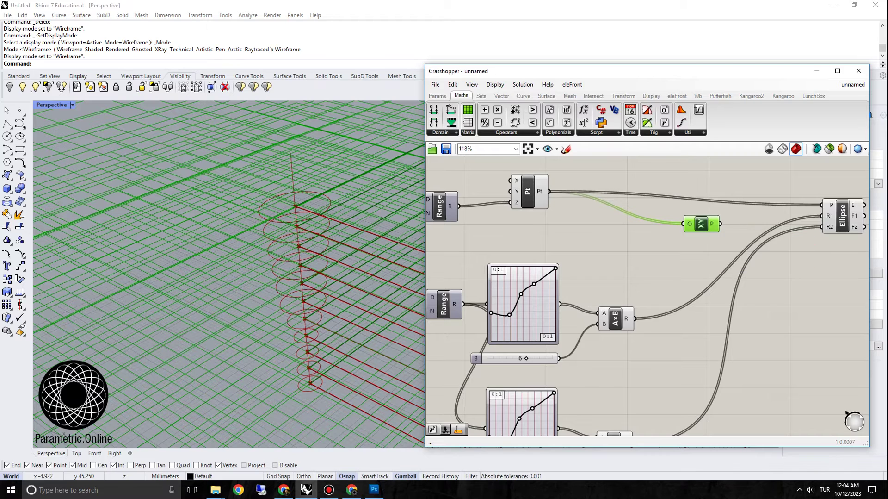
{"action": "right_click", "coordinate": [701, 224]}
{"action": "left_click", "coordinate": [698, 240]}
{"action": "scroll", "coordinate": [691, 213], "scroll_direction": "down", "scroll_amount": 2}
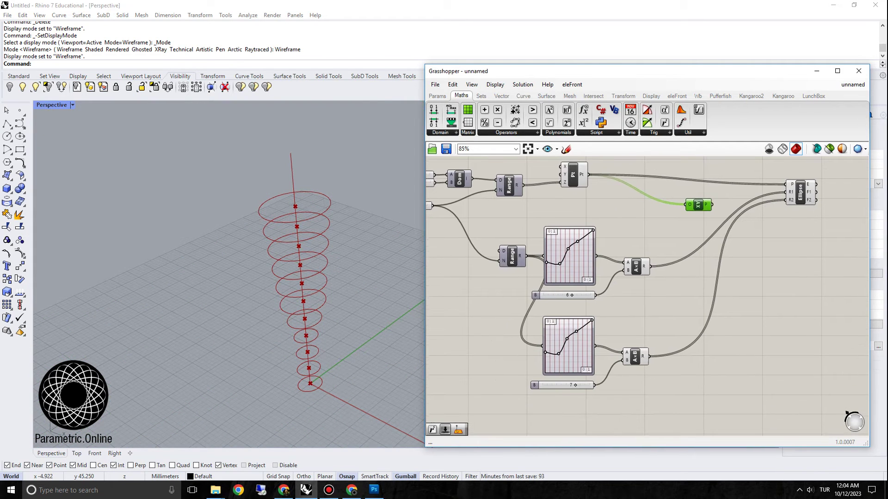
Add a Rotate Plane component that takes the XY planes as its plane input
{"action": "double_click", "coordinate": [743, 163]}
{"action": "type", "text": "rot"}
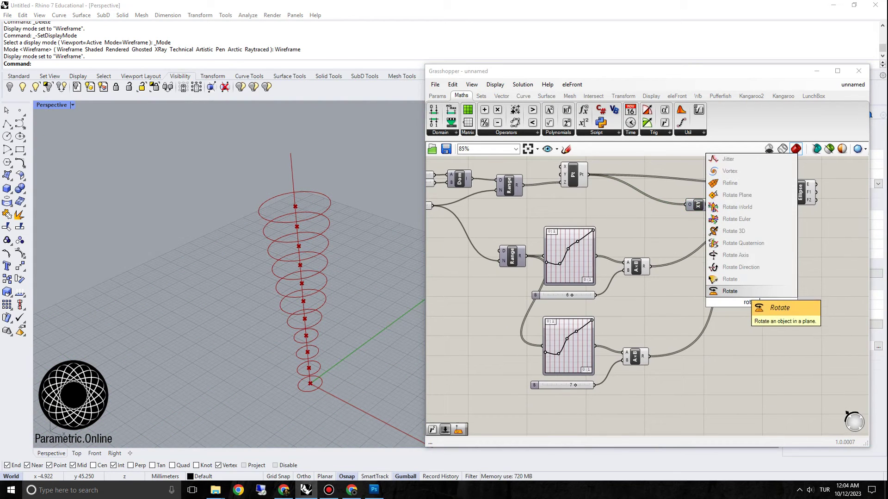
{"action": "type", "text": "ate"}
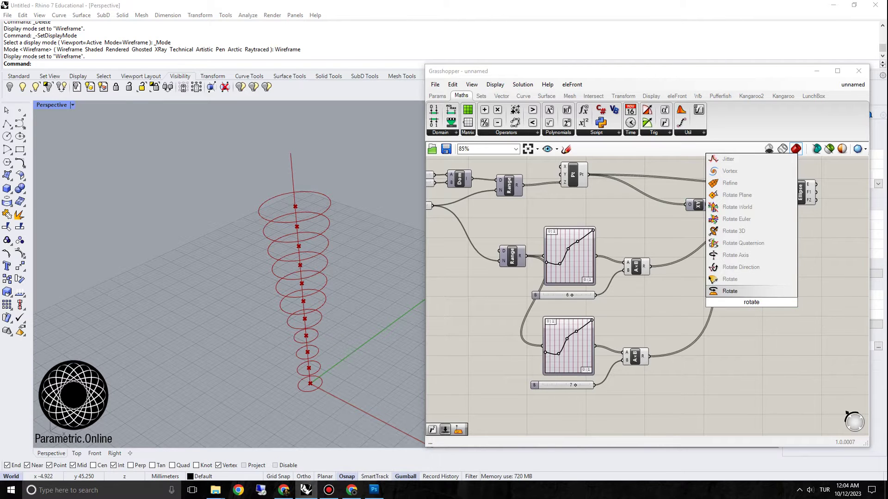
{"action": "left_click", "coordinate": [749, 195]}
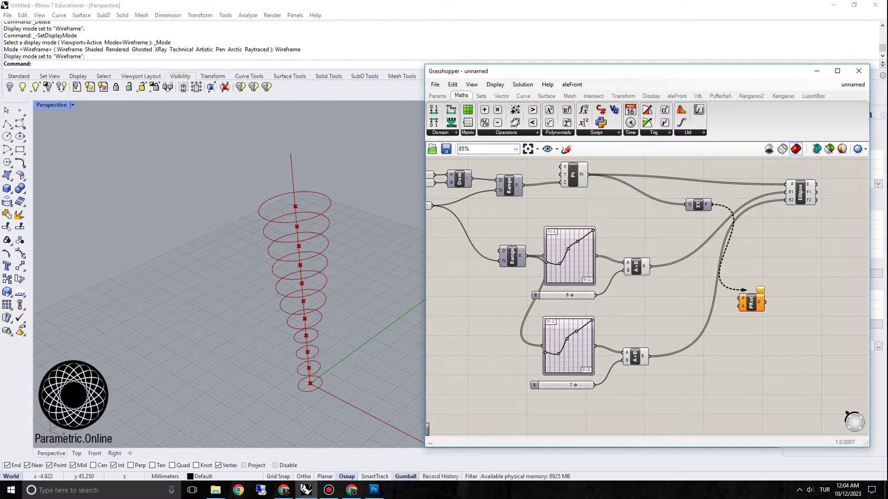
{"action": "left_click_drag", "start_coordinate": [751, 303], "coordinate": [772, 305]}
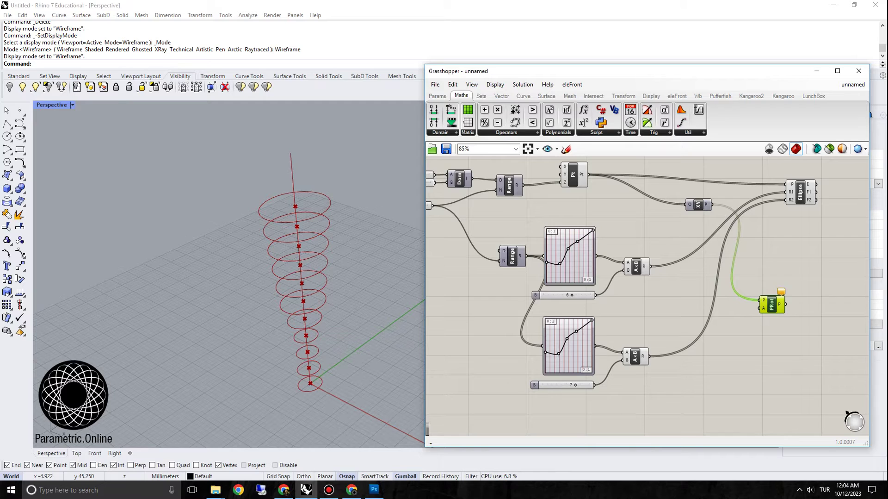
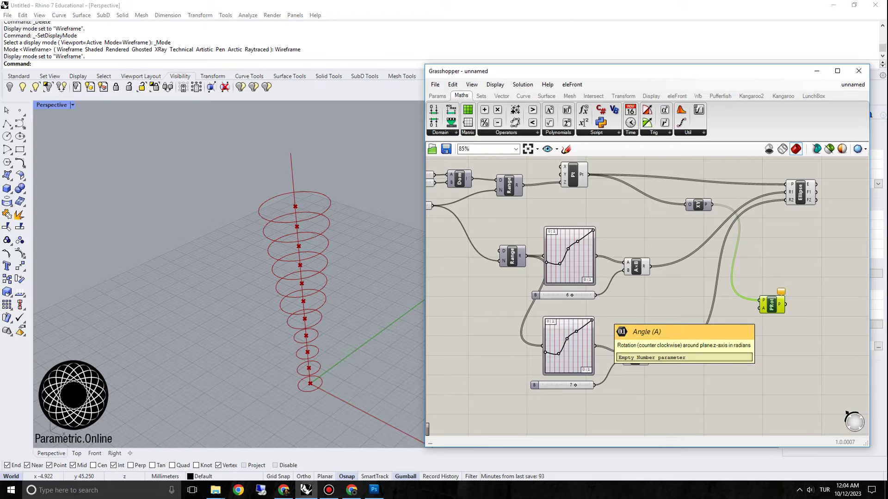
Duplicate the lower graph mapper together with its slider and multiplication component, placing the copy below the originals
{"action": "right_click_drag", "start_coordinate": [761, 308], "coordinate": [789, 242]}
{"action": "left_click_drag", "start_coordinate": [684, 334], "coordinate": [551, 245]}
{"action": "left_click_drag", "start_coordinate": [621, 303], "coordinate": [626, 394], "text": "alt"}
{"action": "right_click_drag", "start_coordinate": [631, 396], "coordinate": [625, 344]}
{"action": "left_click", "coordinate": [625, 344]}
Replace the copied slider with a new one set to 360, feeding the B input of the copied multiplication
{"action": "scroll", "coordinate": [625, 345], "scroll_direction": "up", "scroll_amount": 2}
{"action": "left_click", "coordinate": [571, 365]}
{"action": "key", "text": "Delete"}
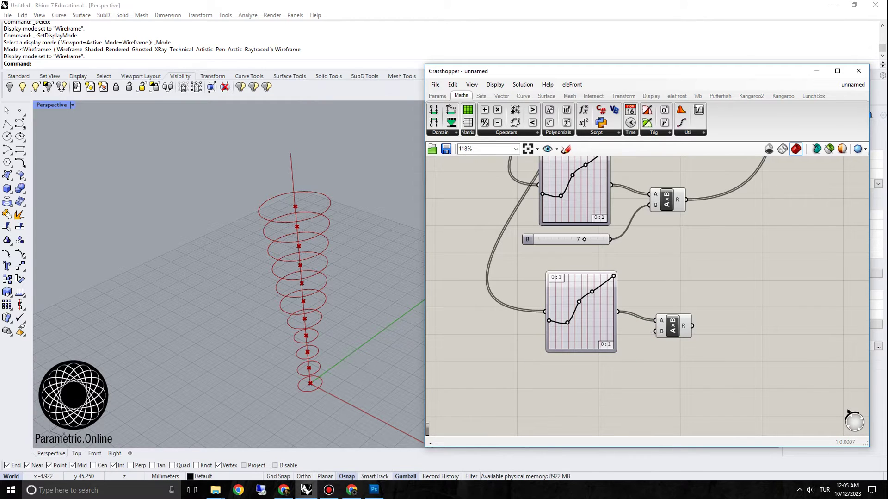
{"action": "double_click", "coordinate": [572, 365]}
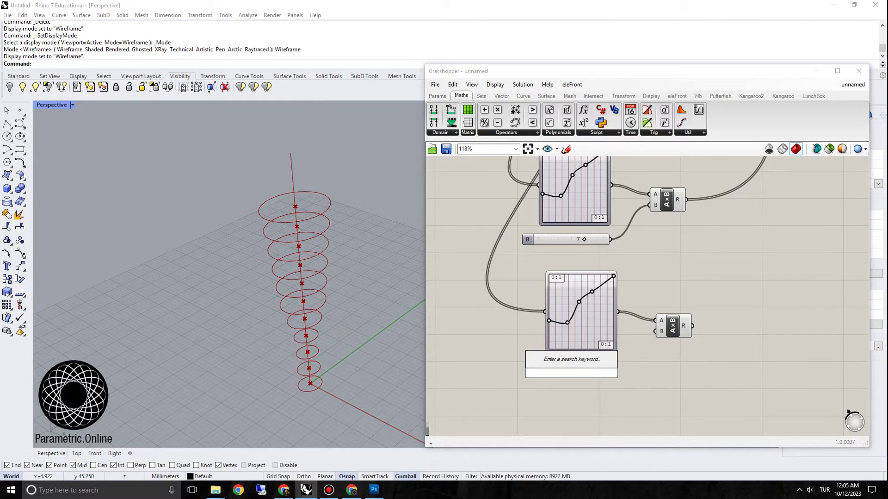
{"action": "type", "text": "360"}
{"action": "key", "text": "Return"}
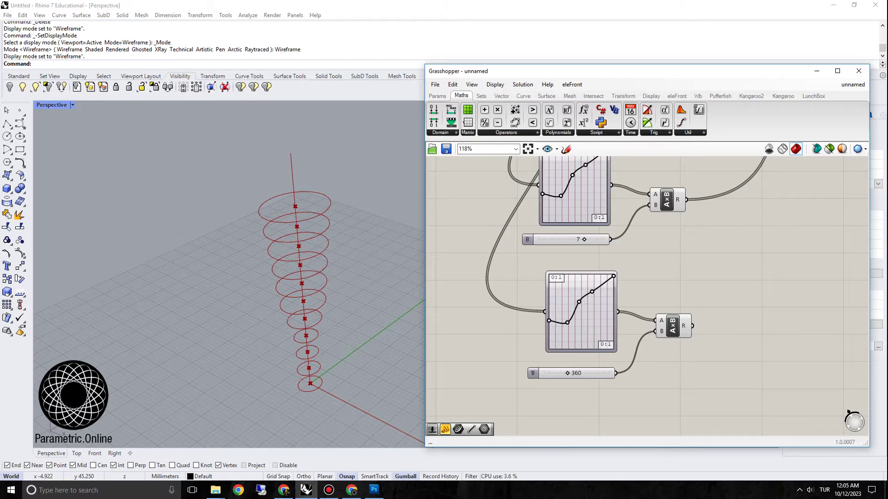
Add a Radians component that converts the copied multiplication's result and feeds the Rotate Plane's angle input
{"action": "scroll", "coordinate": [739, 274], "scroll_direction": "down", "scroll_amount": 1}
{"action": "right_click_drag", "start_coordinate": [739, 275], "coordinate": [672, 341]}
{"action": "double_click", "coordinate": [671, 341]}
{"action": "type", "text": "ra"}
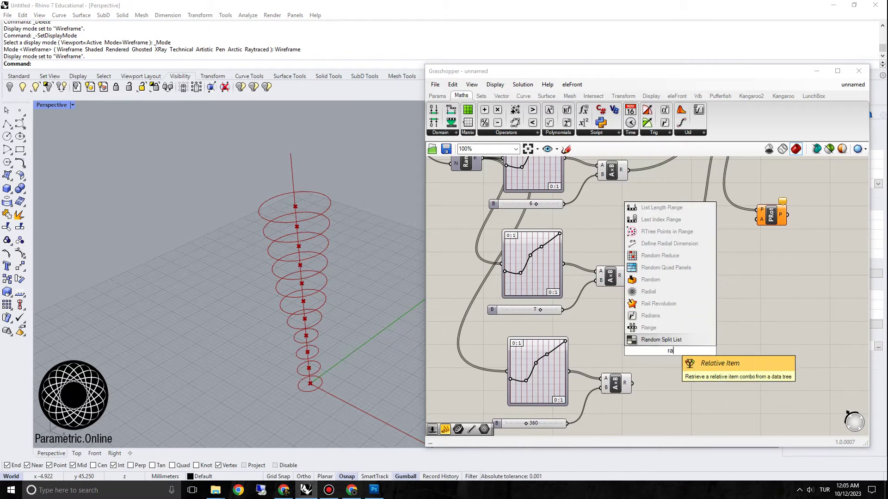
{"action": "type", "text": "d"}
{"action": "key", "text": "Return"}
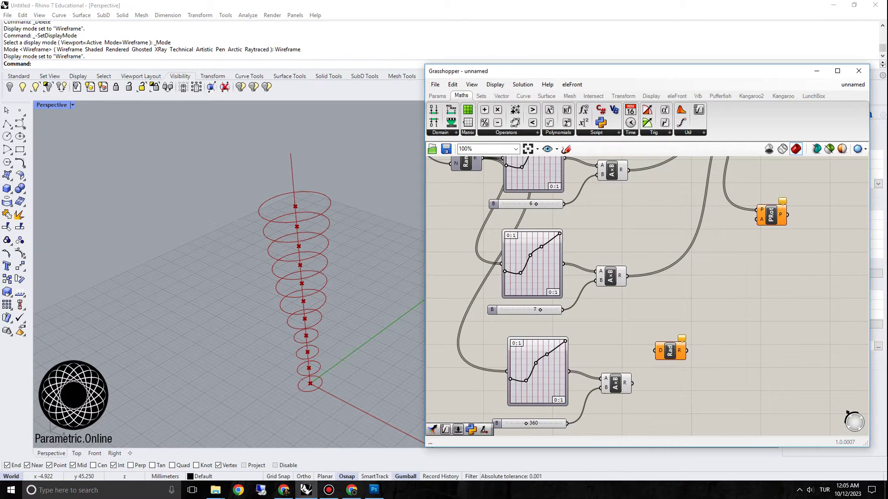
{"action": "left_click_drag", "start_coordinate": [723, 301], "coordinate": [759, 219]}
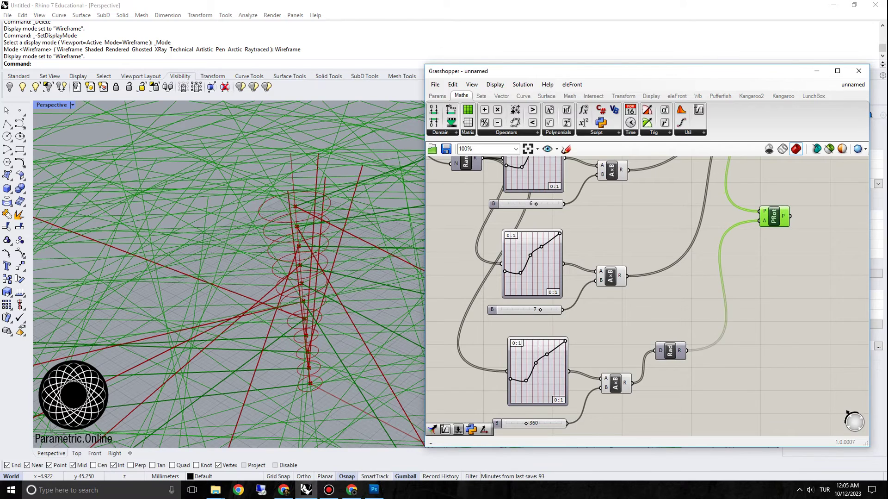
{"action": "right_click_drag", "start_coordinate": [759, 219], "coordinate": [713, 354]}
{"action": "scroll", "coordinate": [713, 353], "scroll_direction": "down", "scroll_amount": 2}
{"action": "scroll", "coordinate": [726, 342], "scroll_direction": "up", "scroll_amount": 2}
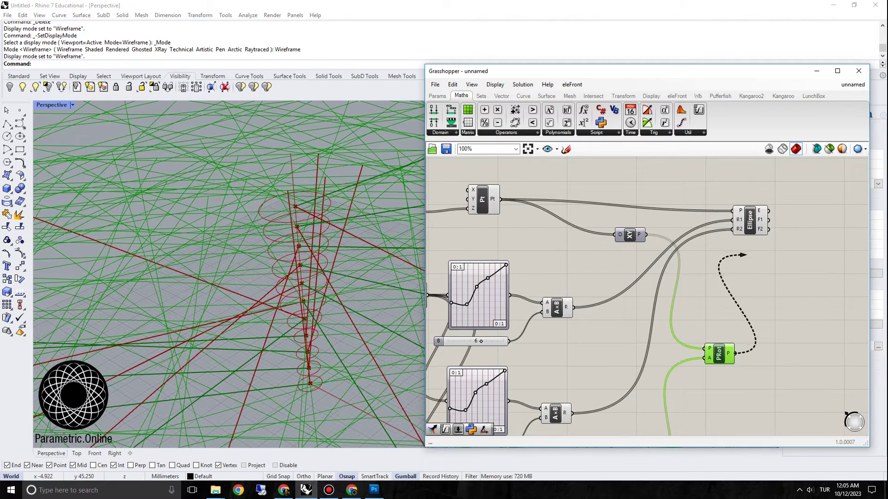
{"action": "right_click_drag", "start_coordinate": [732, 314], "coordinate": [737, 259]}
{"action": "scroll", "coordinate": [737, 260], "scroll_direction": "down", "scroll_amount": 2}
{"action": "scroll", "coordinate": [737, 260], "scroll_direction": "up", "scroll_amount": 3}
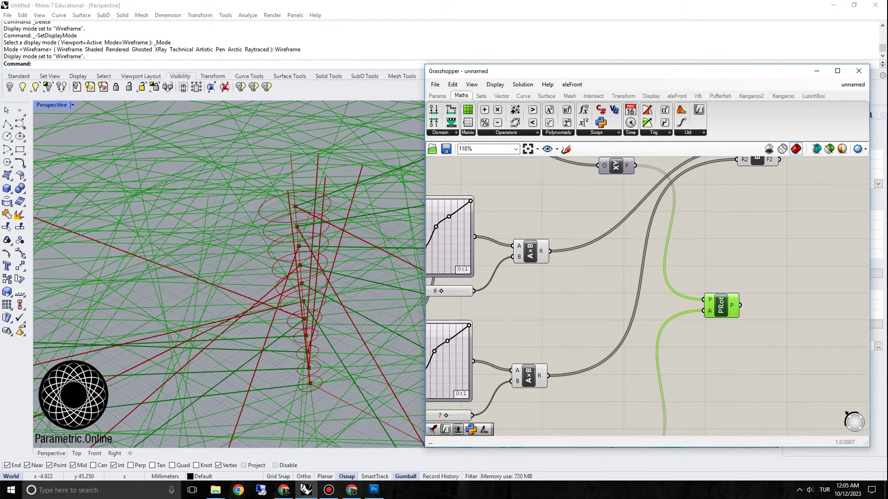
Set the preview plane size to 10 so the rotated planes are drawn close to the ellipses
{"action": "scroll", "coordinate": [181, 303], "scroll_direction": "down", "scroll_amount": 9}
{"action": "right_click_drag", "start_coordinate": [183, 303], "coordinate": [254, 266], "text": "shift"}
{"action": "scroll", "coordinate": [290, 236], "scroll_direction": "up", "scroll_amount": 3}
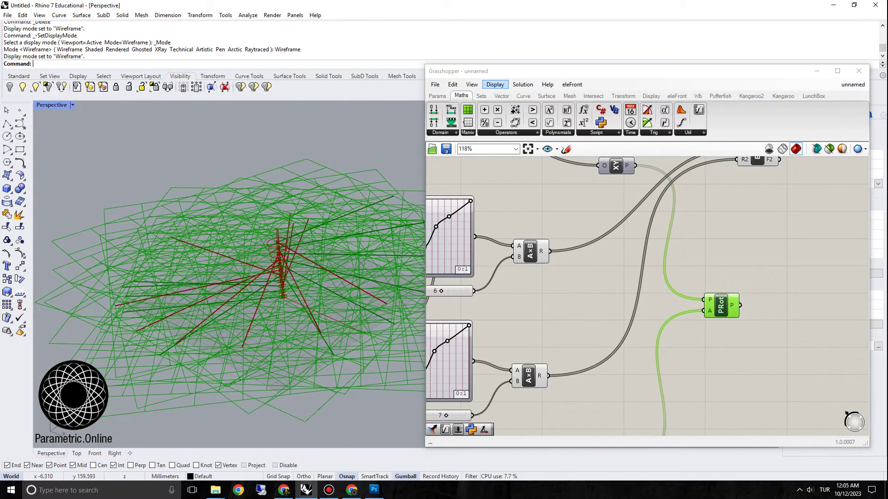
{"action": "left_click", "coordinate": [495, 85]}
{"action": "mouse_move", "coordinate": [537, 233]}
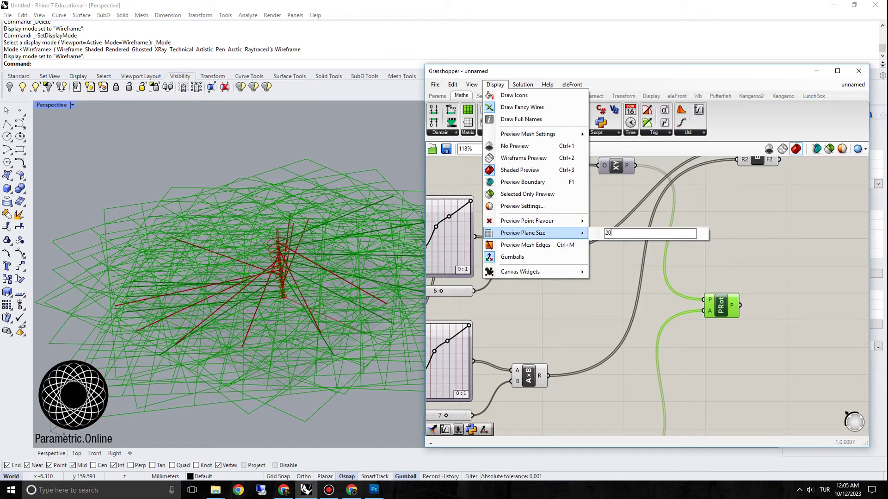
{"action": "key", "text": "Return"}
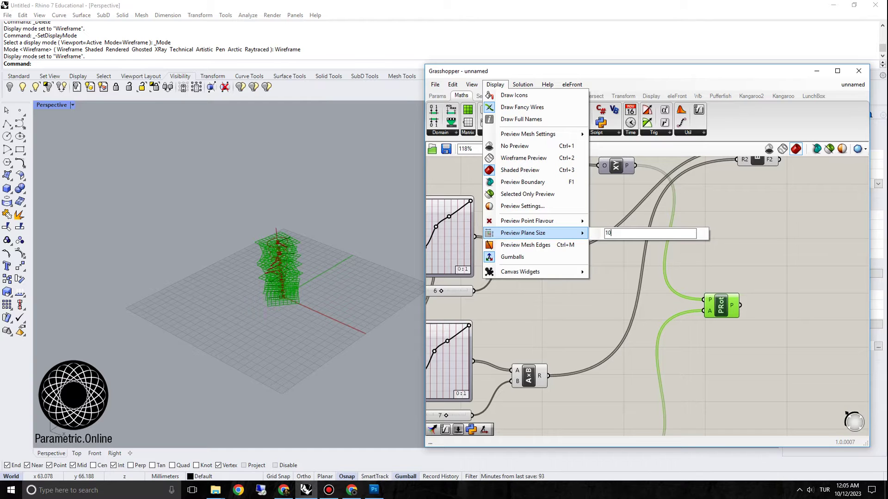
{"action": "type", "text": "10"}
{"action": "key", "text": "Return"}
{"action": "scroll", "coordinate": [259, 232], "scroll_direction": "up", "scroll_amount": 5}
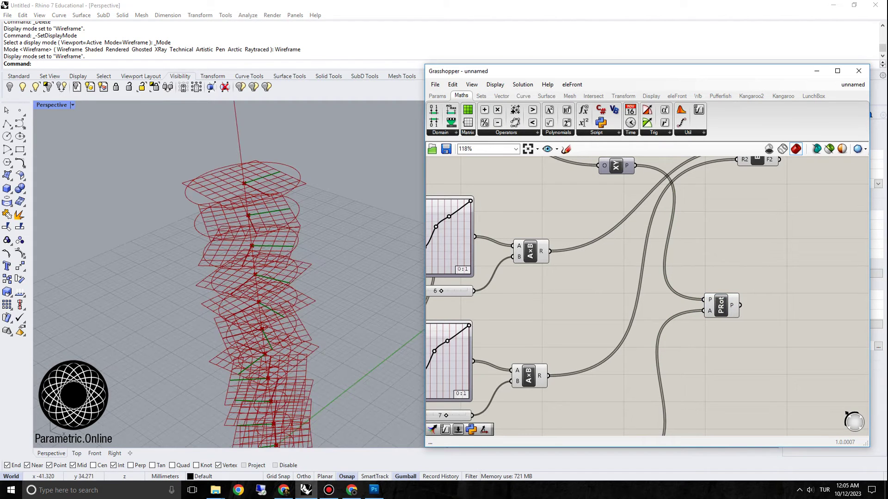
Change the graph type of the rotation's graph mapper to Linear
{"action": "scroll", "coordinate": [546, 324], "scroll_direction": "up", "scroll_amount": 3}
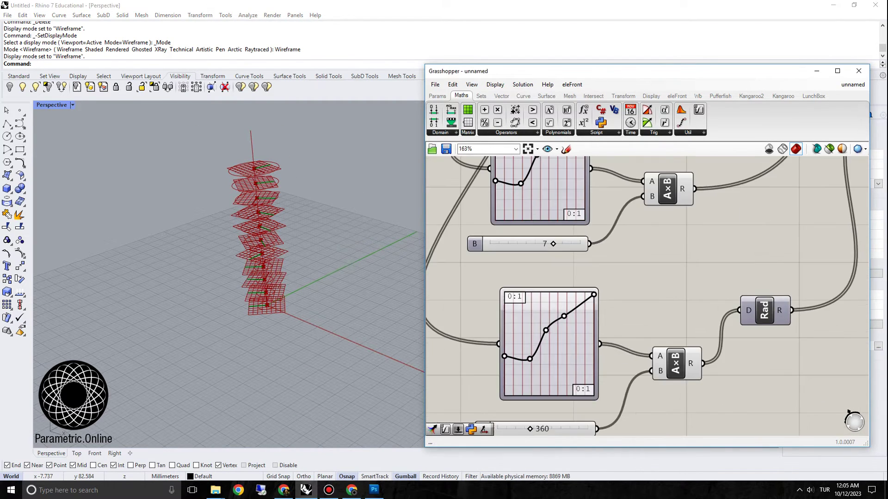
{"action": "right_click", "coordinate": [545, 304]}
{"action": "mouse_move", "coordinate": [576, 417]}
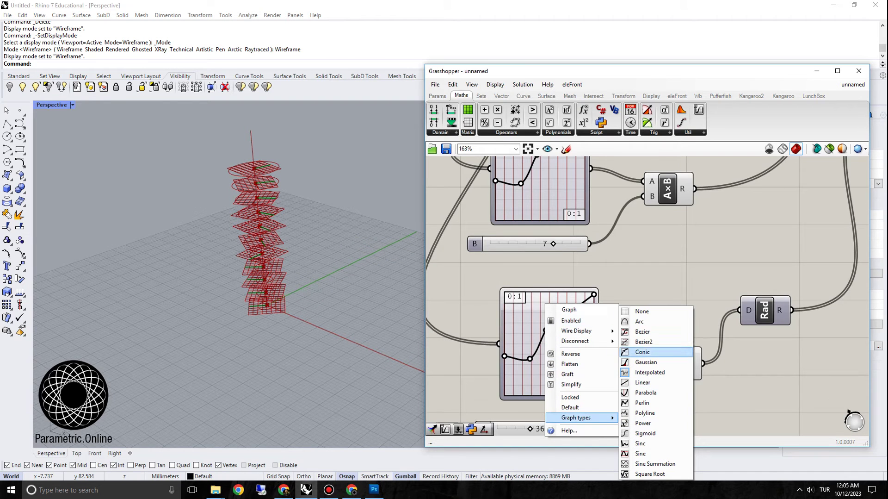
{"action": "left_click", "coordinate": [643, 382]}
Raise the start point of the rotation's linear graph until the line is nearly horizontal, and check the planes
{"action": "left_click_drag", "start_coordinate": [504, 395], "coordinate": [505, 318]}
{"action": "scroll", "coordinate": [197, 180], "scroll_direction": "up", "scroll_amount": 3}
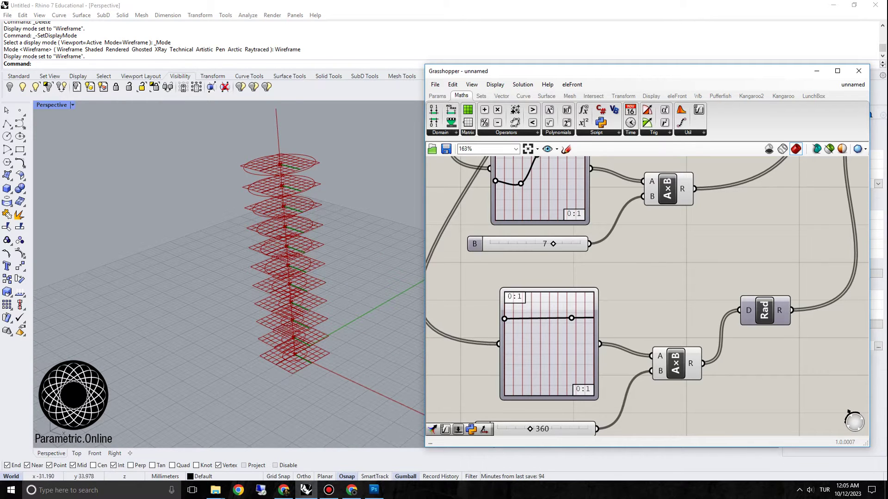
{"action": "scroll", "coordinate": [505, 262], "scroll_direction": "down", "scroll_amount": 1}
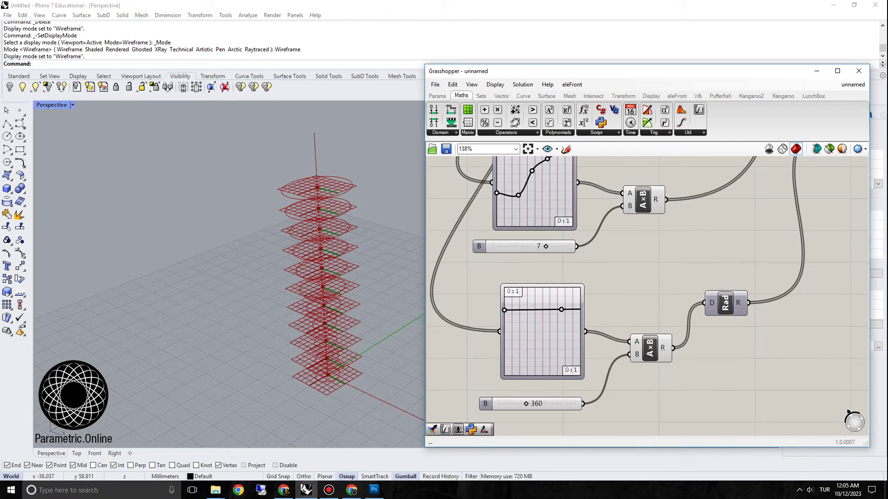
{"action": "right_click_drag", "start_coordinate": [406, 250], "coordinate": [387, 248]}
Stretch the rotation's linear graph diagonally from its lower-left to its upper-right corner, and widen the graph mapper
{"action": "left_click_drag", "start_coordinate": [504, 309], "coordinate": [504, 363]}
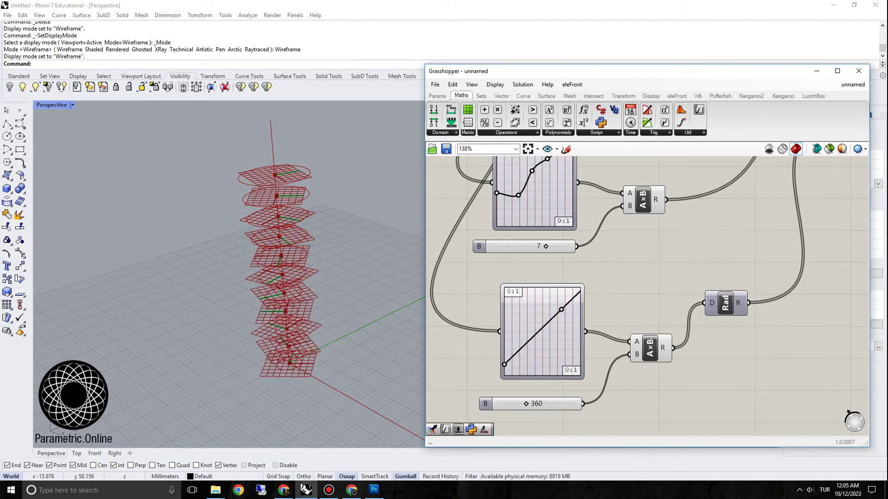
{"action": "left_click_drag", "start_coordinate": [561, 309], "coordinate": [580, 287]}
{"action": "left_click_drag", "start_coordinate": [504, 363], "coordinate": [504, 375]}
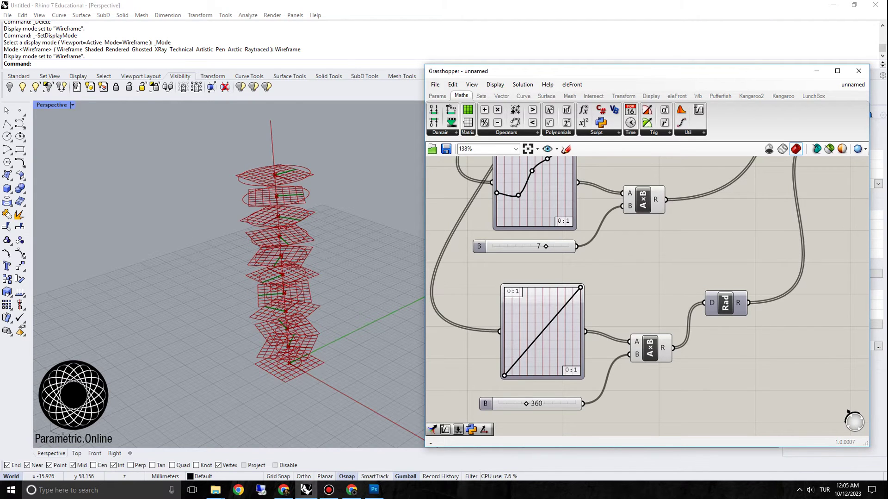
{"action": "left_click_drag", "start_coordinate": [501, 331], "coordinate": [476, 331]}
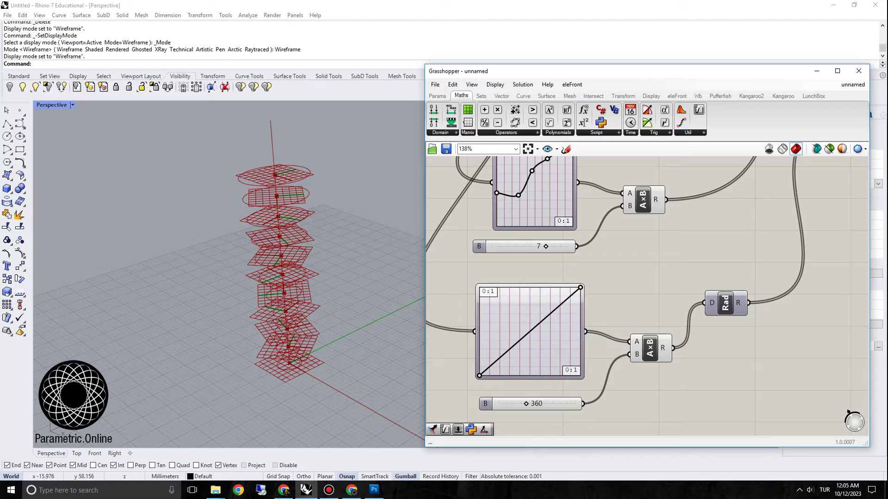
Set the slider that multiplies the rotation graph to 180
{"action": "left_click_drag", "start_coordinate": [526, 403], "coordinate": [514, 402]}
{"action": "double_click", "coordinate": [513, 403]}
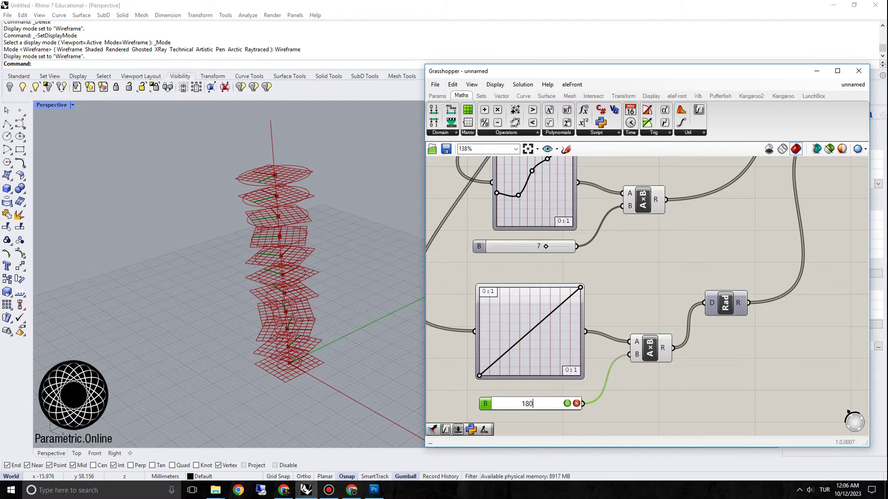
{"action": "key", "text": "Return"}
{"action": "left_click", "coordinate": [601, 284]}
Feed the rotated planes into the Ellipse's base plane input in place of the points, and reposition the Ellipse component beside Rotate Plane
{"action": "scroll", "coordinate": [597, 291], "scroll_direction": "down", "scroll_amount": 3}
{"action": "right_click_drag", "start_coordinate": [601, 289], "coordinate": [484, 382]}
{"action": "scroll", "coordinate": [642, 273], "scroll_direction": "up", "scroll_amount": 2}
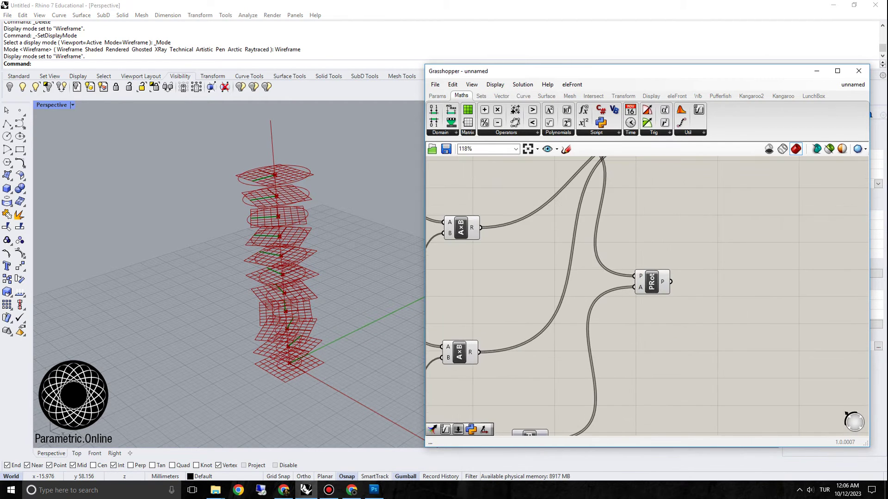
{"action": "left_click", "coordinate": [652, 283]}
{"action": "right_click_drag", "start_coordinate": [652, 281], "coordinate": [604, 399]}
{"action": "left_click_drag", "start_coordinate": [639, 241], "coordinate": [710, 318]}
{"action": "scroll", "coordinate": [668, 311], "scroll_direction": "down", "scroll_amount": 3}
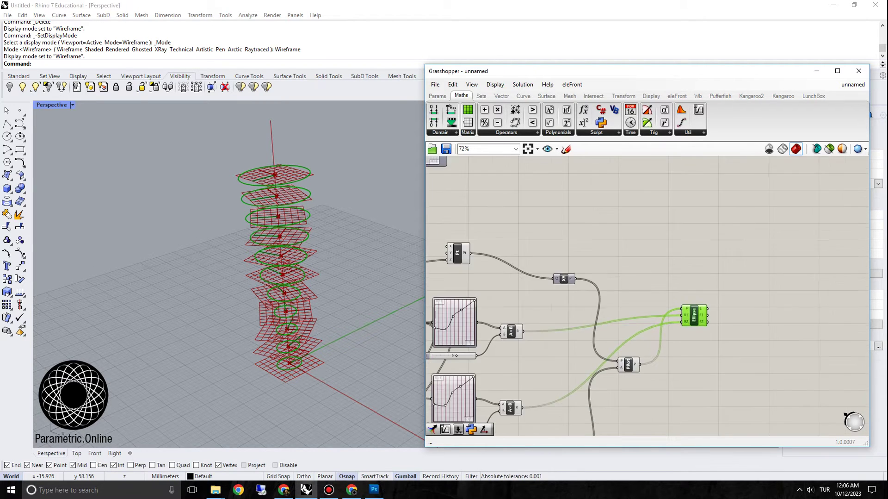
{"action": "right_click_drag", "start_coordinate": [667, 311], "coordinate": [701, 188]}
{"action": "scroll", "coordinate": [735, 194], "scroll_direction": "up", "scroll_amount": 2}
{"action": "left_click_drag", "start_coordinate": [722, 195], "coordinate": [734, 223]}
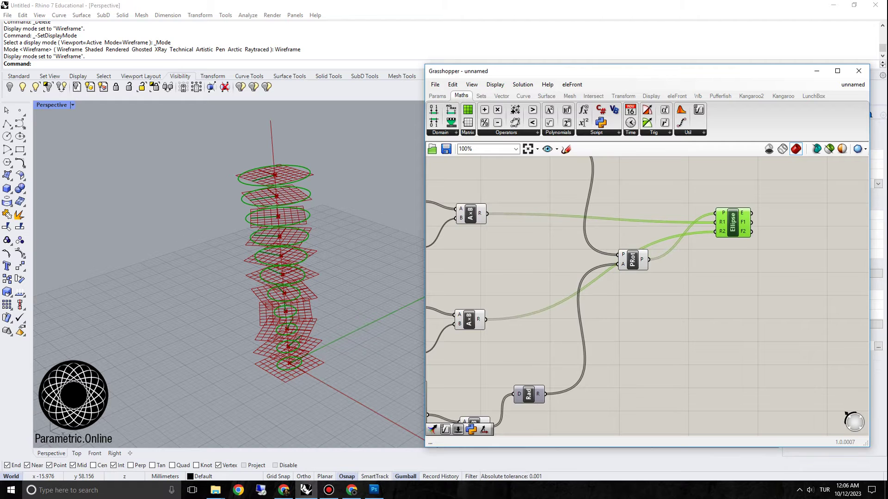
Add a Loft component that takes the ellipse curves and place it beside the Ellipse component
{"action": "mouse_move", "coordinate": [326, 232]}
{"action": "right_mouse_down"}
{"action": "mouse_move", "coordinate": [401, 196]}
{"action": "mouse_move", "coordinate": [337, 232]}
{"action": "right_mouse_up"}
{"action": "scroll", "coordinate": [401, 196], "scroll_direction": "down", "scroll_amount": 3}
{"action": "scroll", "coordinate": [337, 232], "scroll_direction": "up", "scroll_amount": 3}
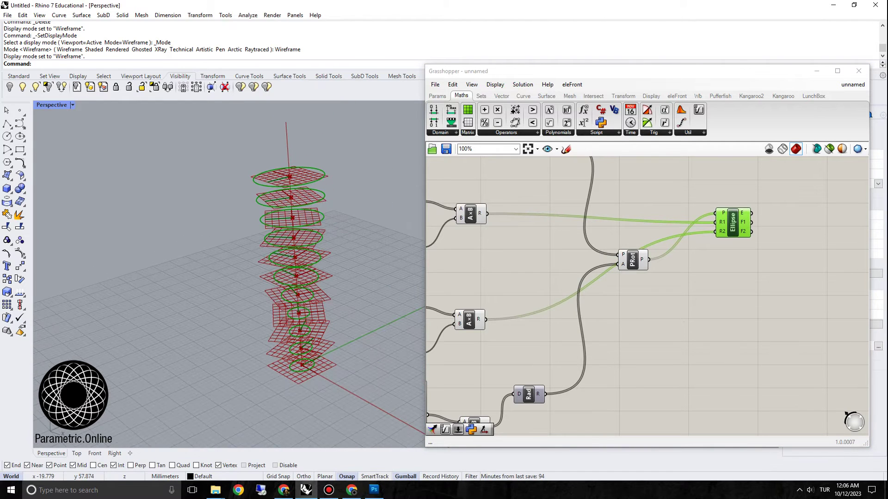
{"action": "right_click_drag", "start_coordinate": [802, 215], "coordinate": [659, 237]}
{"action": "double_click", "coordinate": [659, 237]}
{"action": "type", "text": "loft"}
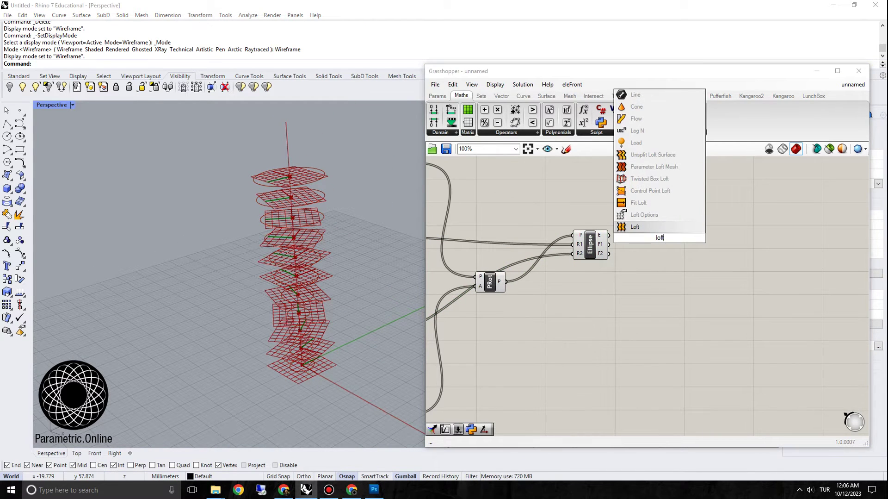
{"action": "key", "text": "Return"}
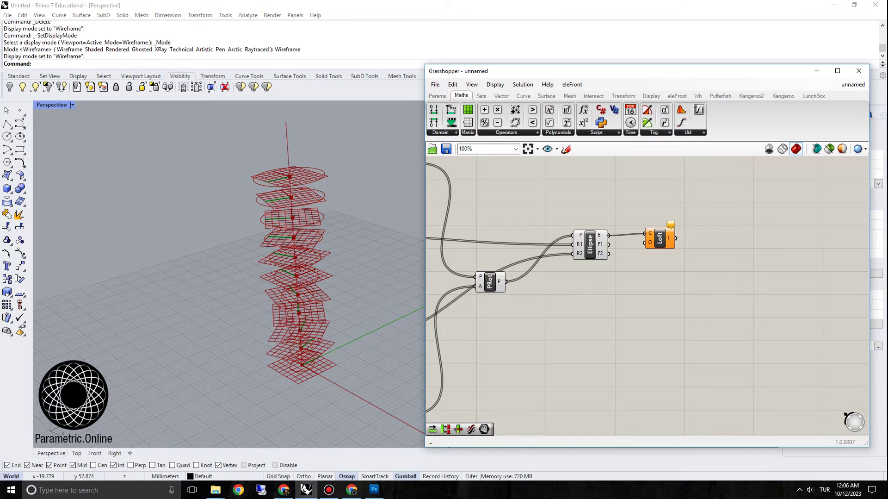
{"action": "left_click_drag", "start_coordinate": [660, 238], "coordinate": [672, 244]}
{"action": "scroll", "coordinate": [307, 278], "scroll_direction": "up", "scroll_amount": 4}
{"action": "scroll", "coordinate": [322, 273], "scroll_direction": "down", "scroll_amount": 4}
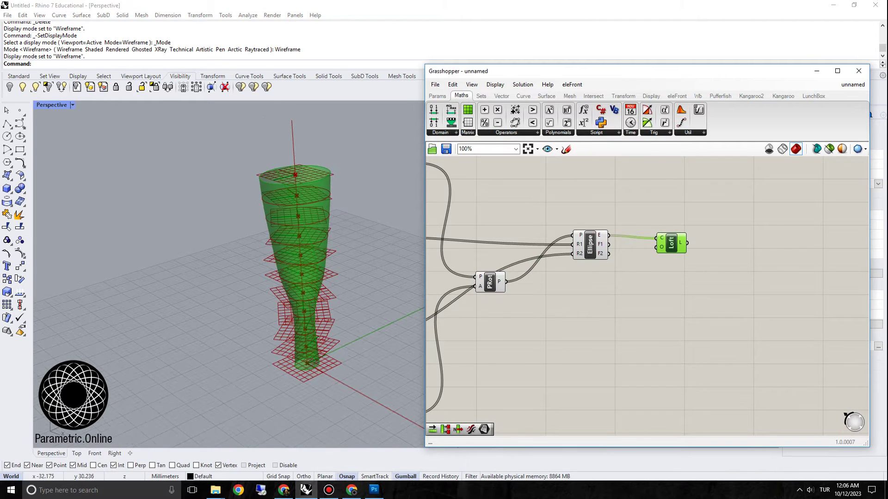
Move Rotate Plane up toward the Ellipse's level, and line up the Radians component with the rotation multiplication
{"action": "right_click_drag", "start_coordinate": [319, 274], "coordinate": [284, 315]}
{"action": "scroll", "coordinate": [271, 289], "scroll_direction": "down", "scroll_amount": 3}
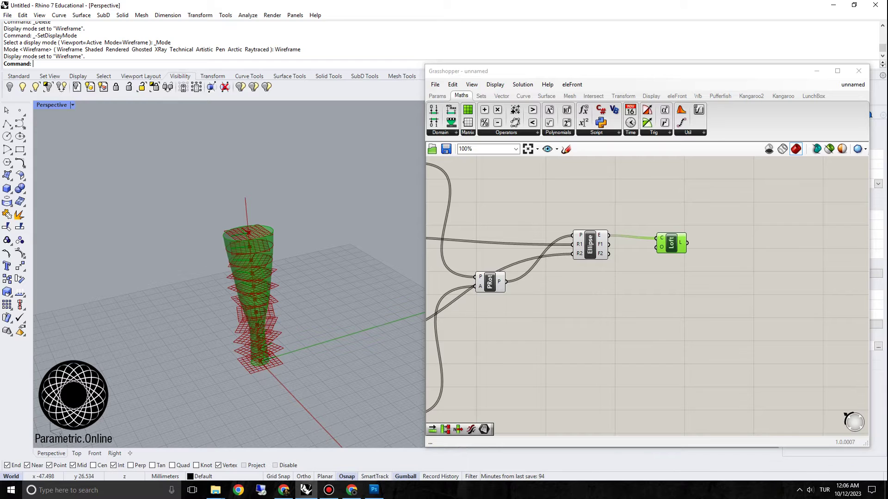
{"action": "scroll", "coordinate": [647, 291], "scroll_direction": "down", "scroll_amount": 3}
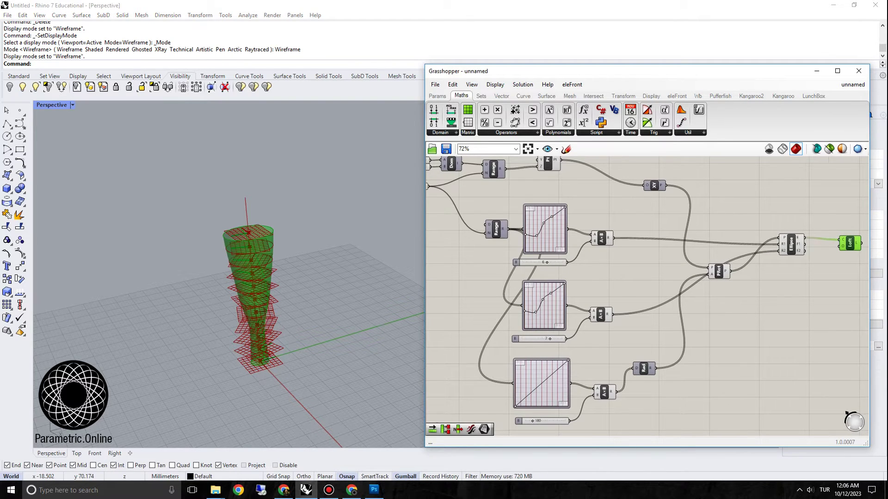
{"action": "right_click_drag", "start_coordinate": [648, 291], "coordinate": [571, 267]}
{"action": "scroll", "coordinate": [674, 240], "scroll_direction": "up", "scroll_amount": 1}
{"action": "left_click_drag", "start_coordinate": [638, 247], "coordinate": [641, 200]}
{"action": "left_click", "coordinate": [791, 215]}
{"action": "scroll", "coordinate": [792, 215], "scroll_direction": "down", "scroll_amount": 1}
{"action": "right_click_drag", "start_coordinate": [694, 323], "coordinate": [749, 311]}
{"action": "scroll", "coordinate": [635, 324], "scroll_direction": "up", "scroll_amount": 1}
{"action": "left_click_drag", "start_coordinate": [632, 329], "coordinate": [630, 357]}
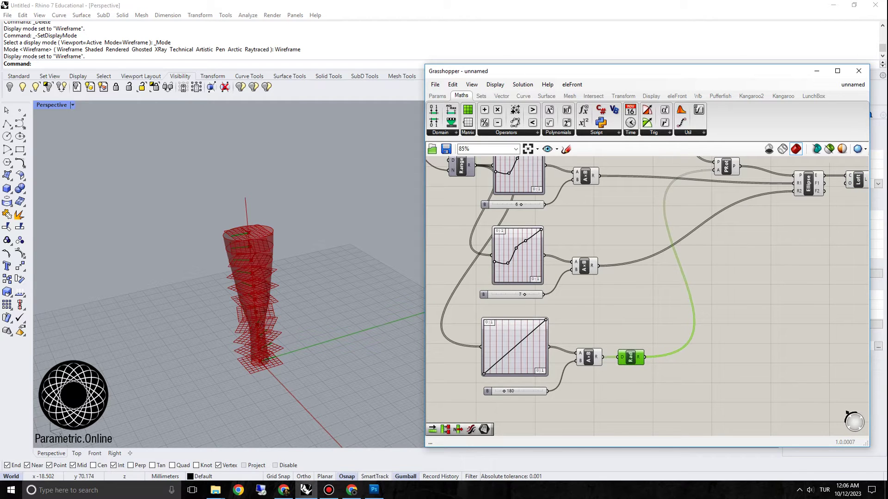
Examine the lofted tower and its rotated planes from the side alongside the graph mappers that drive it
{"action": "right_click_drag", "start_coordinate": [577, 214], "coordinate": [622, 243]}
{"action": "left_click", "coordinate": [622, 243]}
{"action": "scroll", "coordinate": [622, 242], "scroll_direction": "down", "scroll_amount": 2}
{"action": "scroll", "coordinate": [555, 245], "scroll_direction": "up", "scroll_amount": 2}
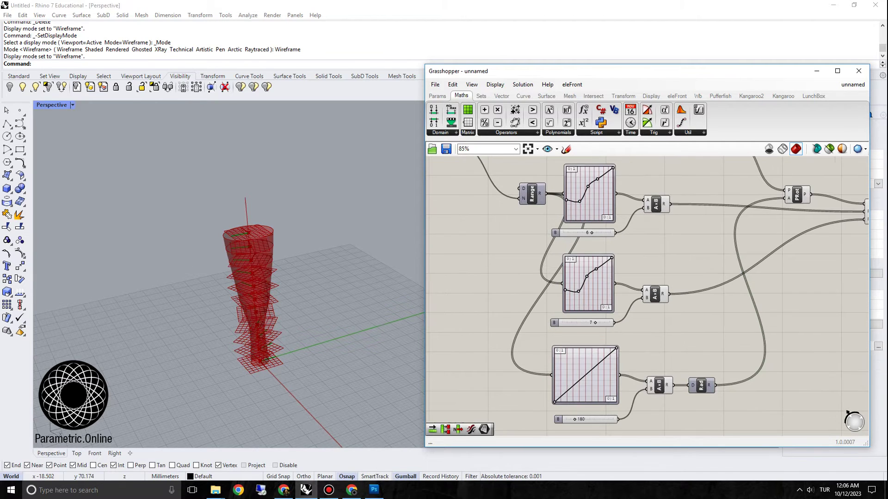
{"action": "scroll", "coordinate": [241, 299], "scroll_direction": "up", "scroll_amount": 4}
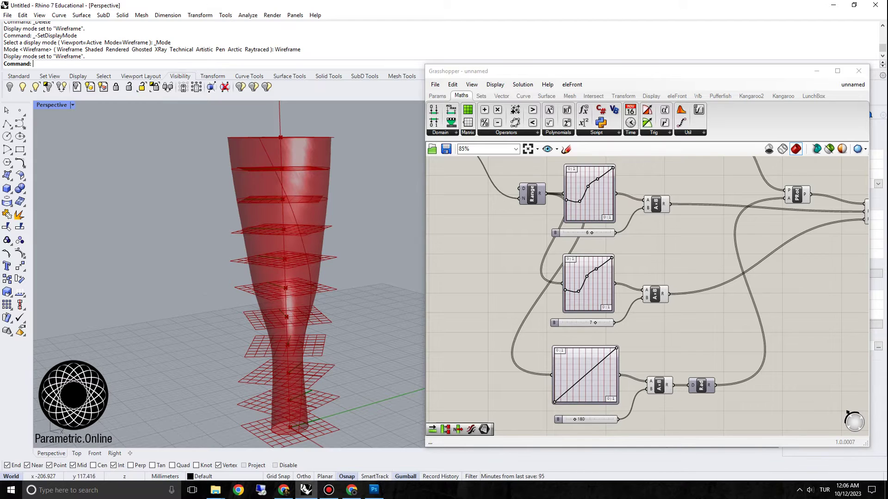
{"action": "scroll", "coordinate": [240, 298], "scroll_direction": "down", "scroll_amount": 2}
{"action": "right_click_drag", "start_coordinate": [241, 299], "coordinate": [273, 284]}
{"action": "scroll", "coordinate": [270, 277], "scroll_direction": "up", "scroll_amount": 3}
{"action": "scroll", "coordinate": [494, 183], "scroll_direction": "down", "scroll_amount": 2}
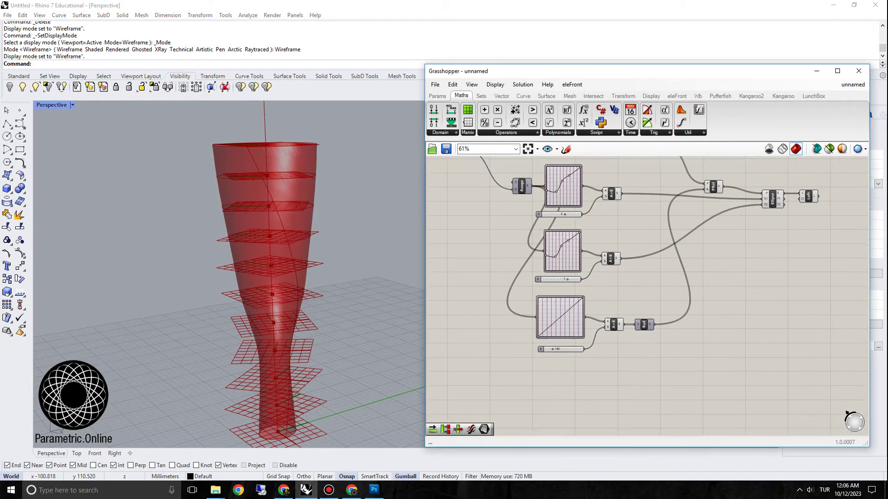
Reshape the second radius's interpolated graph by raising its start point and lowering its end point
{"action": "scroll", "coordinate": [592, 347], "scroll_direction": "up", "scroll_amount": 4}
{"action": "scroll", "coordinate": [333, 258], "scroll_direction": "down", "scroll_amount": 3}
{"action": "scroll", "coordinate": [500, 273], "scroll_direction": "down", "scroll_amount": 3}
{"action": "scroll", "coordinate": [504, 204], "scroll_direction": "up", "scroll_amount": 5}
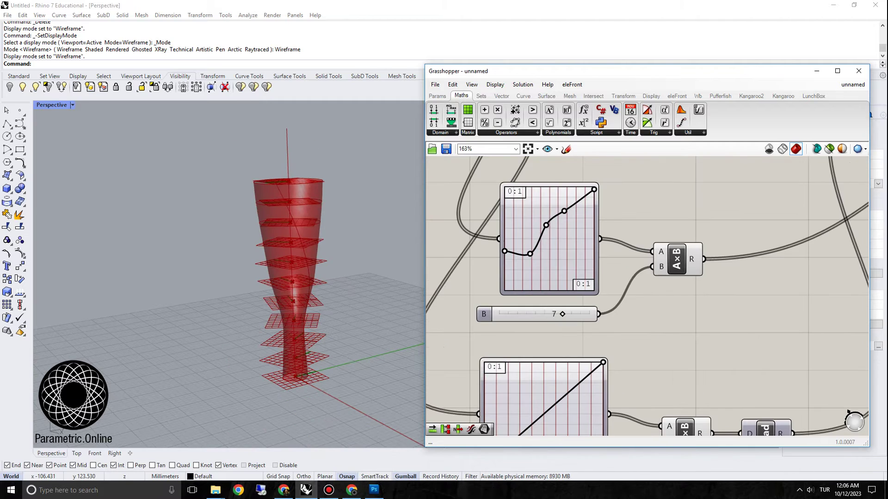
{"action": "left_click_drag", "start_coordinate": [530, 254], "coordinate": [504, 211]}
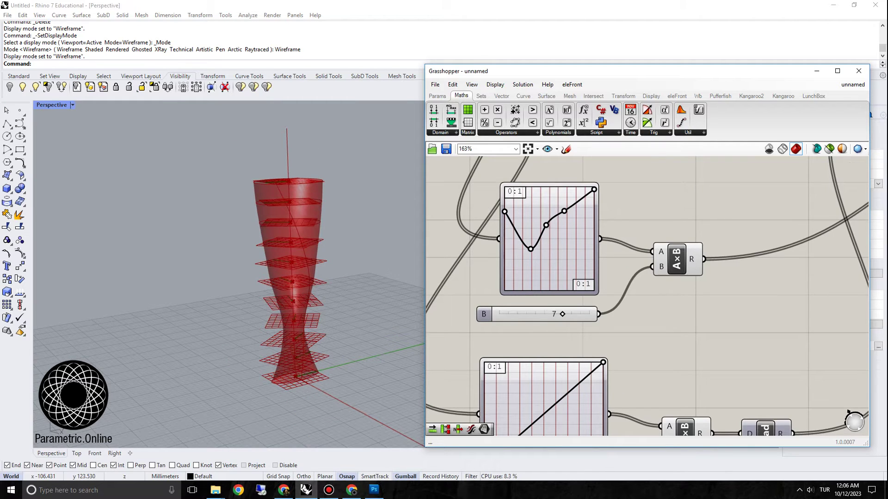
{"action": "left_click_drag", "start_coordinate": [594, 189], "coordinate": [594, 220]}
{"action": "scroll", "coordinate": [356, 296], "scroll_direction": "down", "scroll_amount": 6}
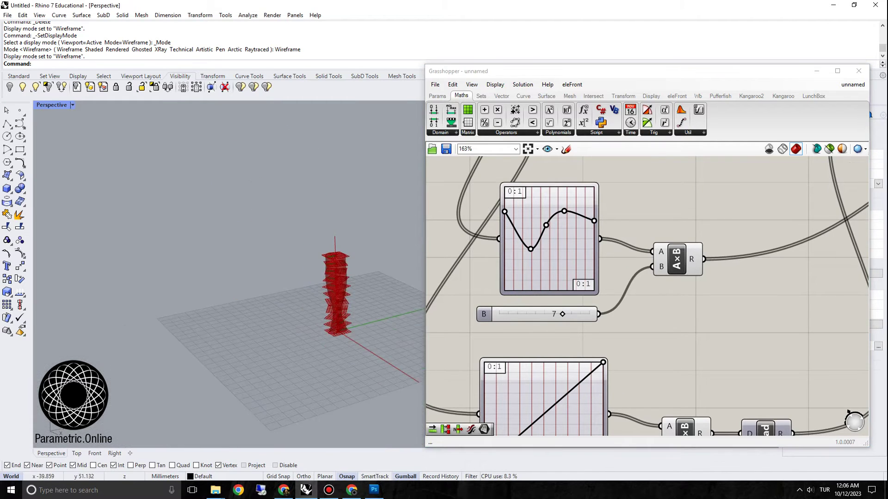
{"action": "right_click_drag", "start_coordinate": [351, 282], "coordinate": [277, 273]}
{"action": "scroll", "coordinate": [319, 296], "scroll_direction": "up", "scroll_amount": 4}
Switch the second radius's graph mapper to Bezier, raise its start point, and bring its end point and handle down near the bottom
{"action": "right_click", "coordinate": [542, 197]}
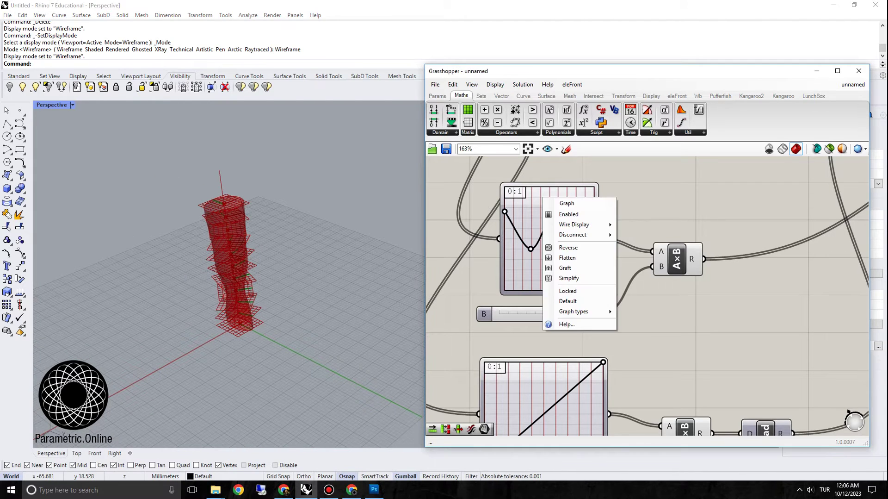
{"action": "mouse_move", "coordinate": [578, 311]}
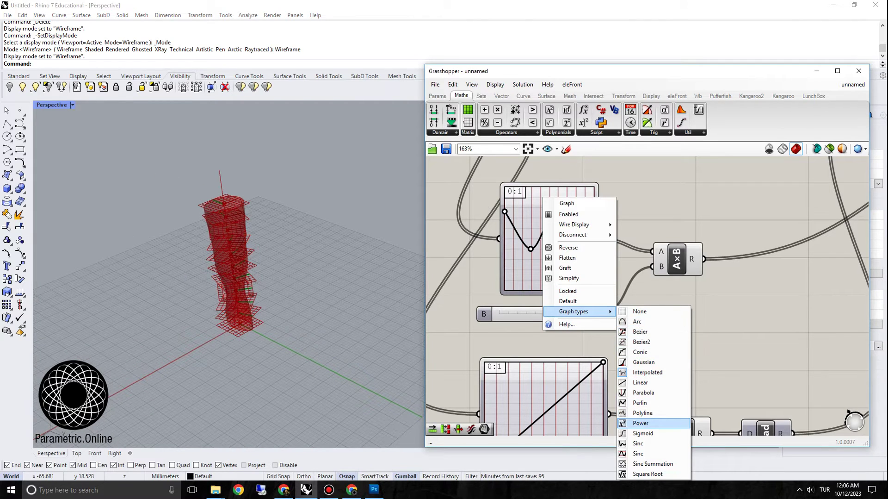
{"action": "left_click", "coordinate": [641, 331]}
{"action": "right_click_drag", "start_coordinate": [643, 323], "coordinate": [665, 372]}
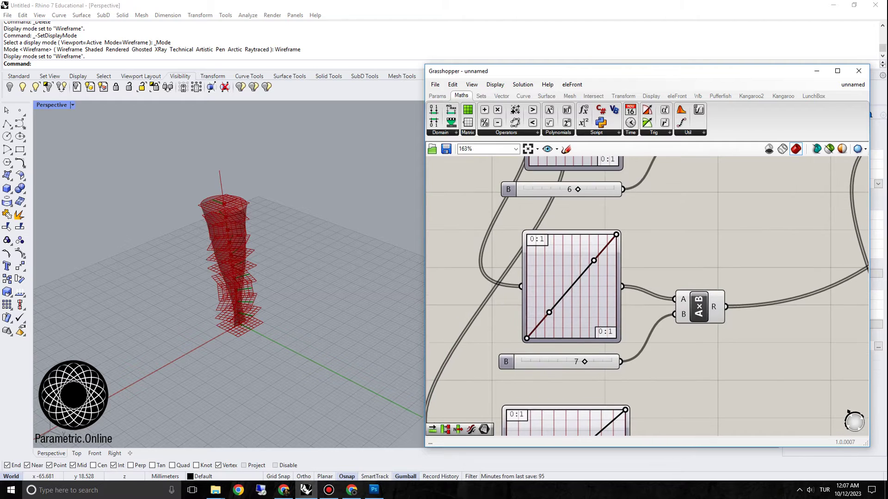
{"action": "left_click_drag", "start_coordinate": [526, 337], "coordinate": [527, 248]}
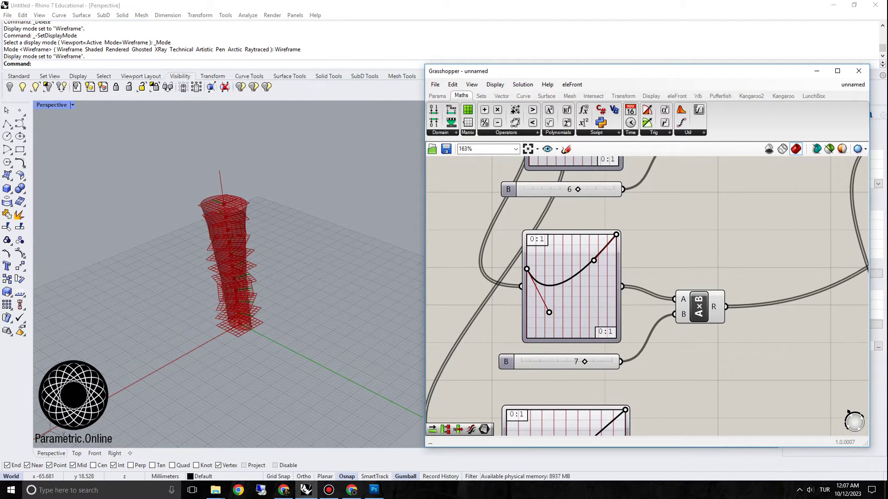
{"action": "left_click_drag", "start_coordinate": [616, 234], "coordinate": [616, 324]}
{"action": "left_click_drag", "start_coordinate": [594, 260], "coordinate": [566, 324]}
Try the Bezier2 graph type on the first radius's graph mapper and adjust its start handle
{"action": "right_click_drag", "start_coordinate": [656, 222], "coordinate": [639, 363]}
{"action": "right_click", "coordinate": [536, 241]}
{"action": "mouse_move", "coordinate": [574, 354]}
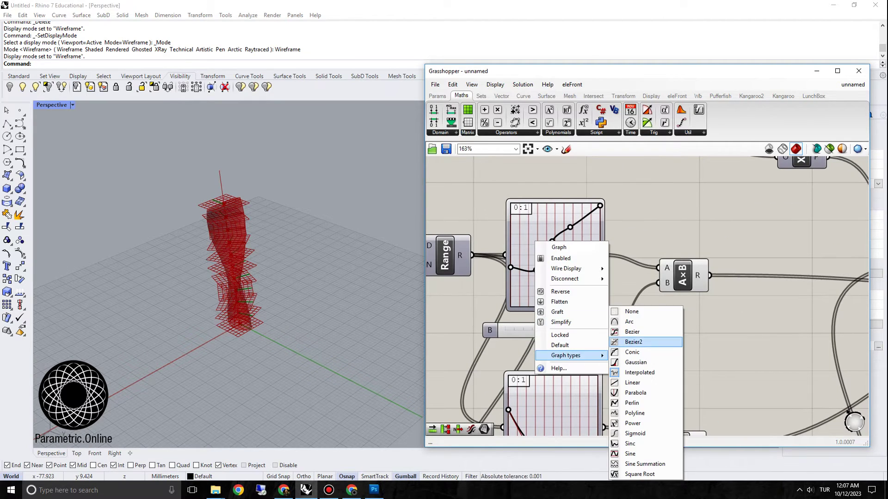
{"action": "left_click", "coordinate": [643, 331]}
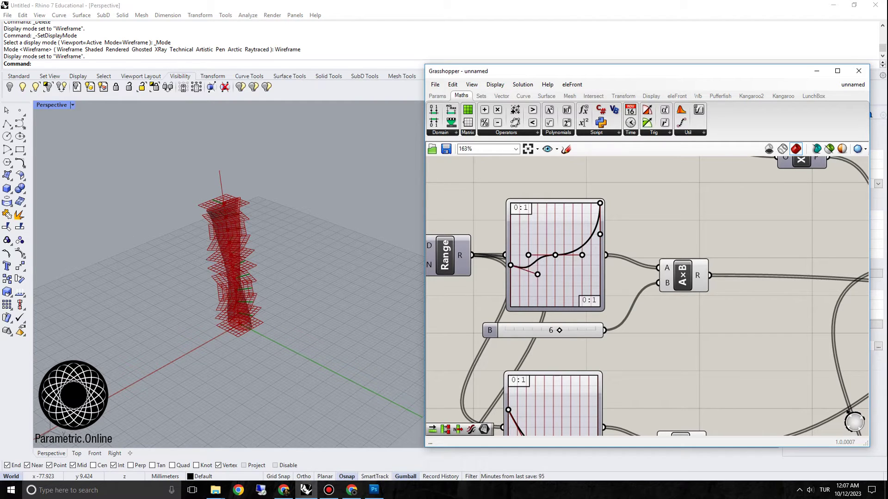
{"action": "left_click_drag", "start_coordinate": [538, 274], "coordinate": [546, 267]}
Switch the first radius's graph mapper to Bezier, raise its start point, lower its end point below mid-height, and reshape the handles
{"action": "right_click", "coordinate": [552, 232]}
{"action": "mouse_move", "coordinate": [583, 345]}
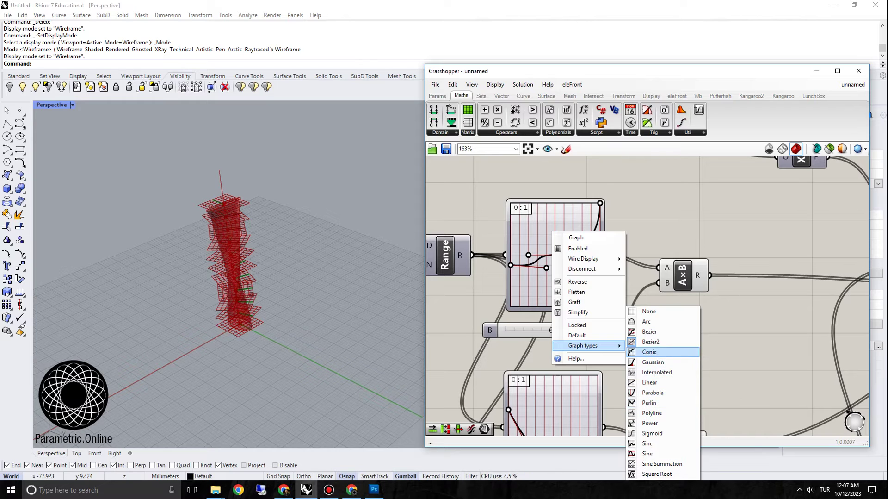
{"action": "left_click", "coordinate": [649, 331]}
{"action": "left_click_drag", "start_coordinate": [511, 307], "coordinate": [510, 243]}
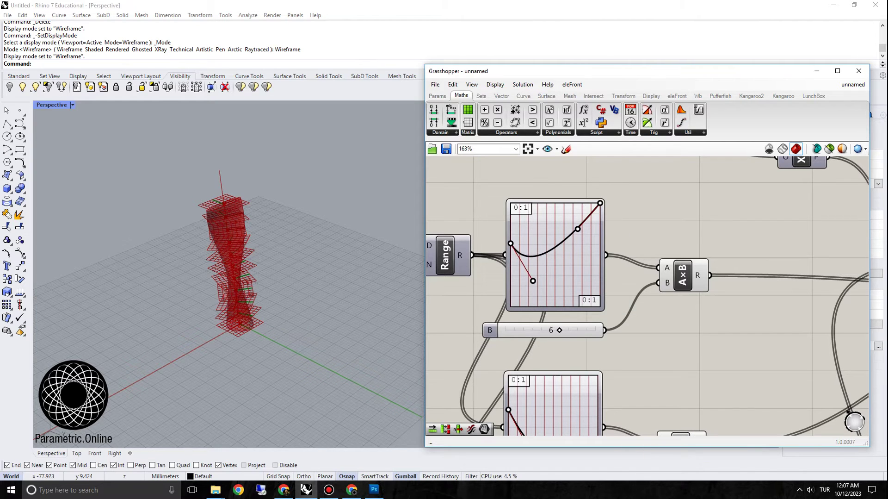
{"action": "scroll", "coordinate": [302, 271], "scroll_direction": "down", "scroll_amount": 3}
{"action": "right_click_drag", "start_coordinate": [302, 270], "coordinate": [222, 286]}
{"action": "scroll", "coordinate": [306, 185], "scroll_direction": "up", "scroll_amount": 6}
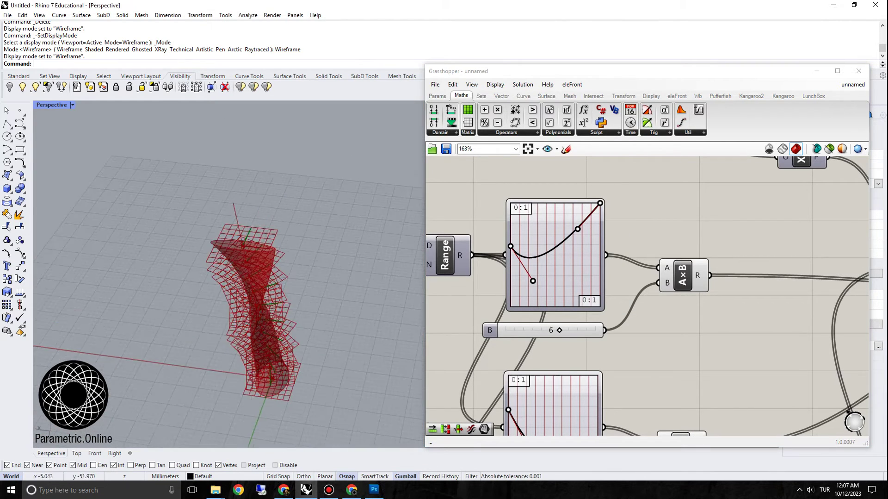
{"action": "right_click_drag", "start_coordinate": [305, 185], "coordinate": [291, 194]}
{"action": "left_click_drag", "start_coordinate": [600, 203], "coordinate": [600, 262]}
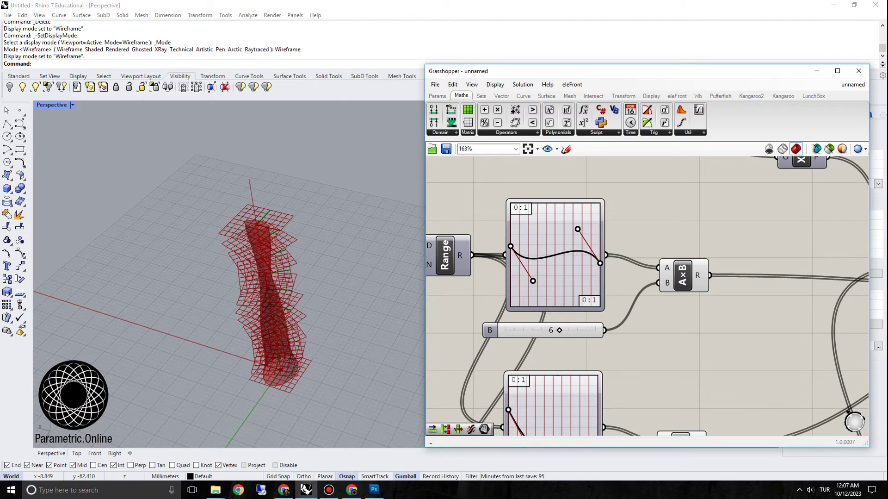
{"action": "mouse_move", "coordinate": [555, 233]}
{"action": "left_mouse_down"}
{"action": "mouse_move", "coordinate": [537, 257]}
{"action": "mouse_move", "coordinate": [563, 221]}
{"action": "mouse_move", "coordinate": [555, 245]}
{"action": "left_mouse_up"}
Set the first radius's multiplier slider to 7 and the second radius's multiplier slider to 10
{"action": "right_click_drag", "start_coordinate": [296, 340], "coordinate": [324, 324]}
{"action": "right_click_drag", "start_coordinate": [320, 366], "coordinate": [326, 203], "text": "shift"}
{"action": "right_click_drag", "start_coordinate": [323, 250], "coordinate": [326, 300]}
{"action": "right_click_drag", "start_coordinate": [300, 231], "coordinate": [326, 321], "text": "shift"}
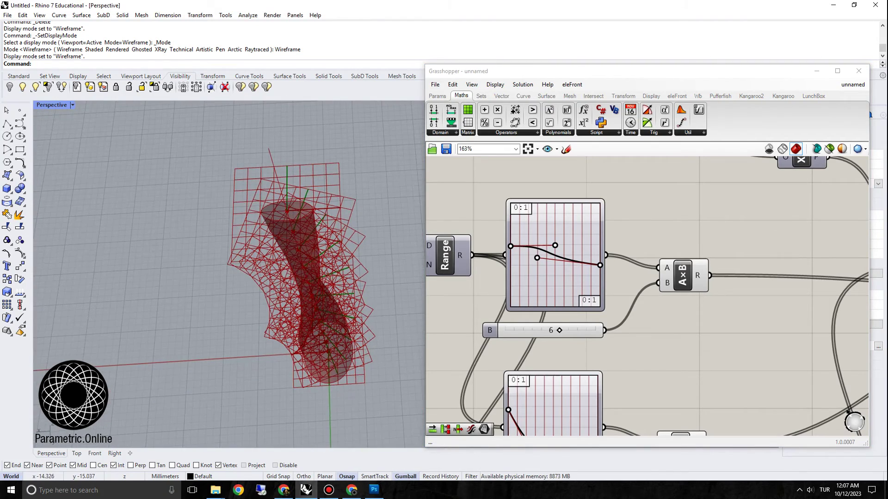
{"action": "mouse_move", "coordinate": [560, 330]}
{"action": "left_mouse_down"}
{"action": "mouse_move", "coordinate": [577, 330]}
{"action": "mouse_move", "coordinate": [568, 330]}
{"action": "left_mouse_up"}
{"action": "scroll", "coordinate": [572, 319], "scroll_direction": "down", "scroll_amount": 4}
{"action": "right_click_drag", "start_coordinate": [573, 319], "coordinate": [569, 231]}
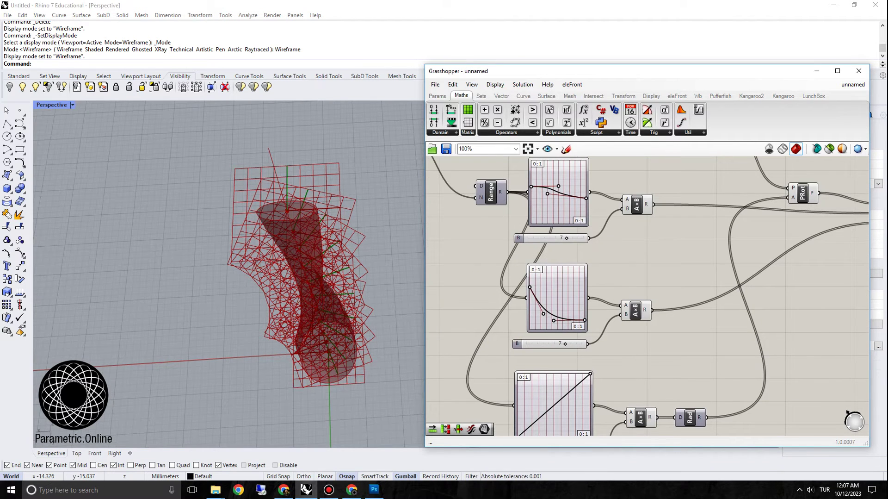
{"action": "left_click_drag", "start_coordinate": [565, 344], "coordinate": [582, 344]}
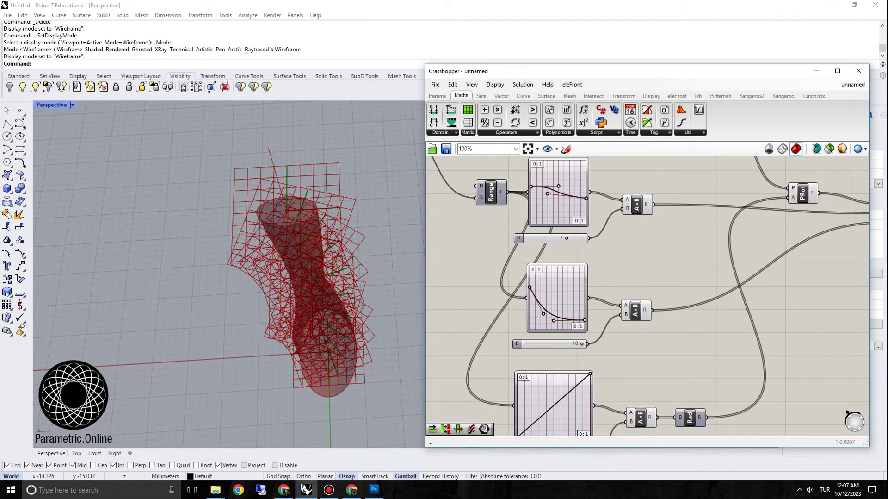
Lower the start point of the second radius's Bezier graph slightly
{"action": "right_click_drag", "start_coordinate": [351, 323], "coordinate": [291, 252]}
{"action": "right_click_drag", "start_coordinate": [559, 298], "coordinate": [570, 310]}
{"action": "scroll", "coordinate": [569, 309], "scroll_direction": "up", "scroll_amount": 4}
{"action": "left_click_drag", "start_coordinate": [513, 290], "coordinate": [514, 307]}
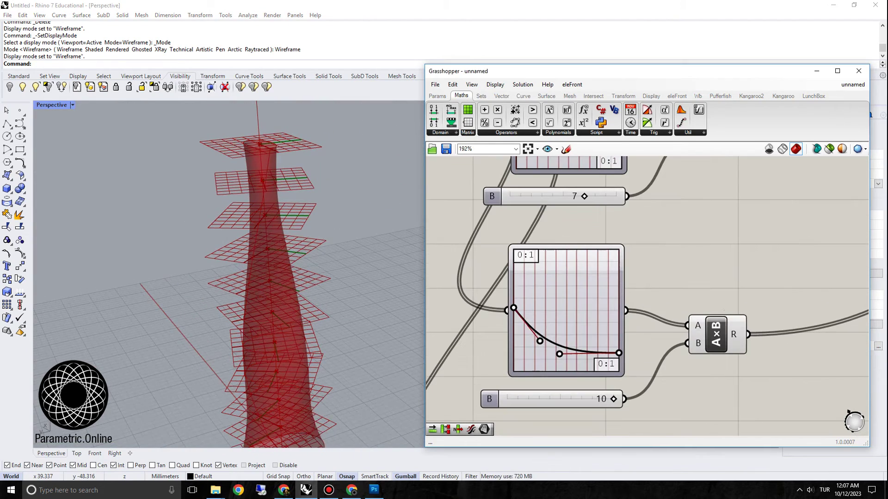
Reshape the first radius's Bezier graph into a rising curve with a low start point and its end point at the top
{"action": "right_click_drag", "start_coordinate": [664, 259], "coordinate": [643, 356]}
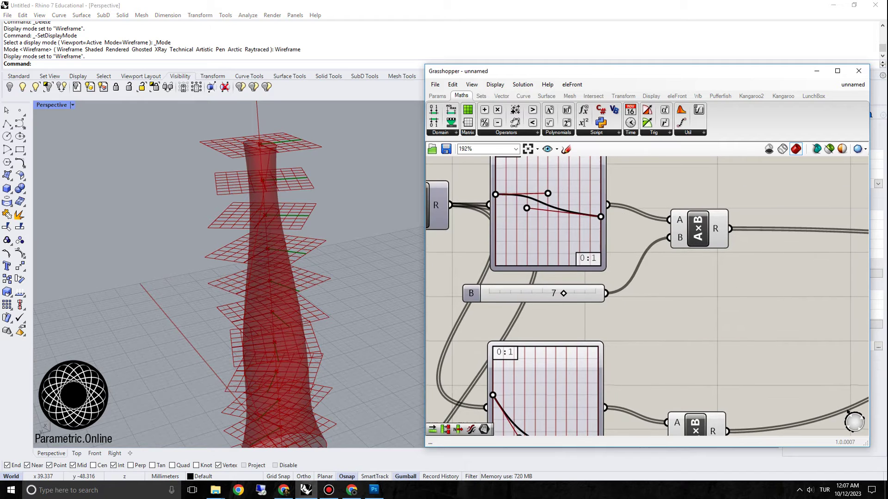
{"action": "left_click_drag", "start_coordinate": [495, 193], "coordinate": [495, 242]}
{"action": "left_click_drag", "start_coordinate": [547, 193], "coordinate": [543, 235]}
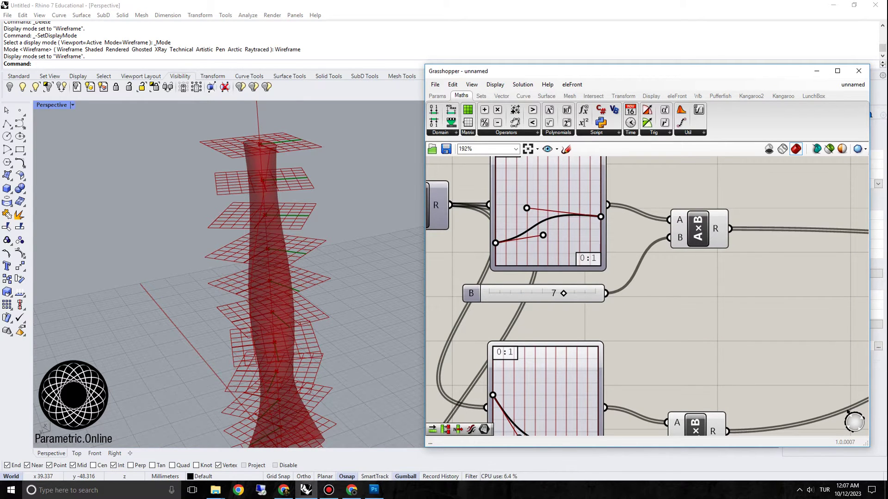
{"action": "left_click_drag", "start_coordinate": [600, 216], "coordinate": [600, 167]}
{"action": "right_click_drag", "start_coordinate": [643, 185], "coordinate": [646, 238]}
{"action": "right_click_drag", "start_coordinate": [319, 250], "coordinate": [259, 296]}
{"action": "left_click_drag", "start_coordinate": [535, 260], "coordinate": [540, 252]}
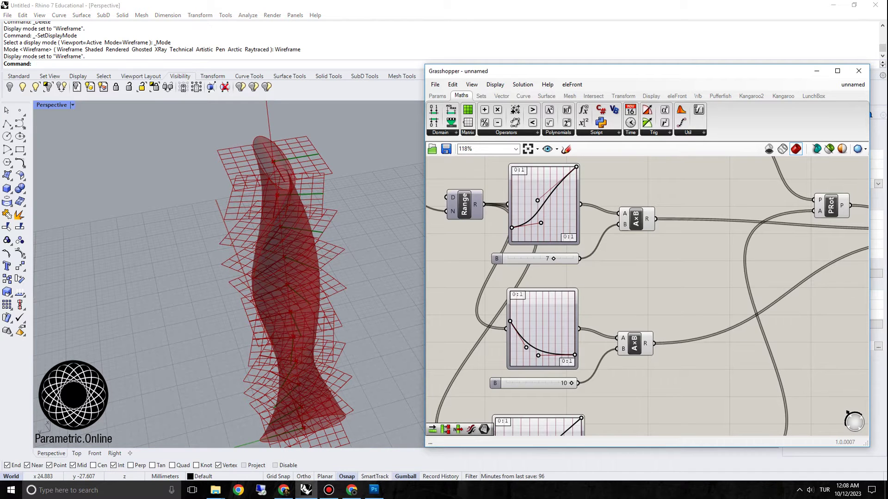
Raise the end point of the second radius's Bezier graph to just below mid-height
{"action": "scroll", "coordinate": [648, 296], "scroll_direction": "up", "scroll_amount": 2}
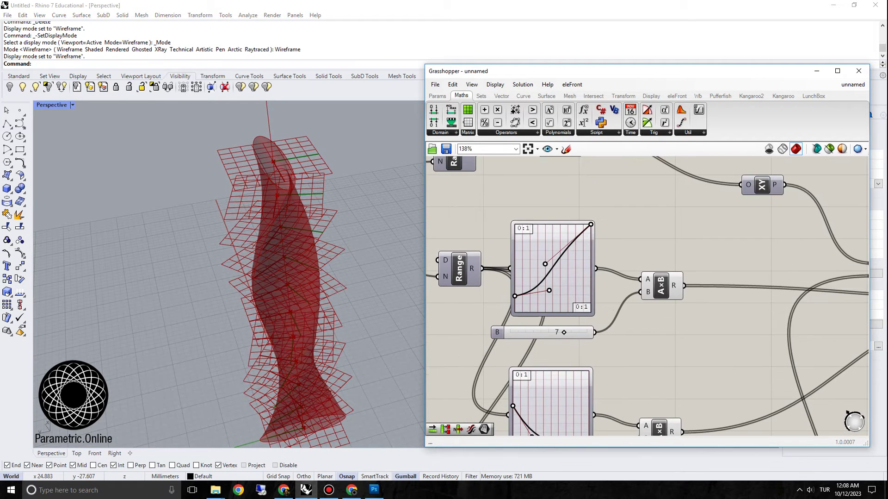
{"action": "right_click_drag", "start_coordinate": [712, 324], "coordinate": [699, 248]}
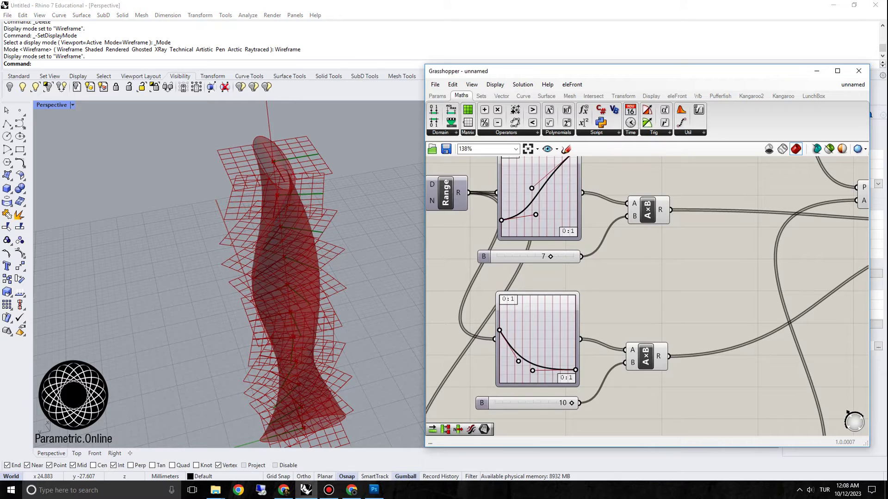
{"action": "left_click_drag", "start_coordinate": [576, 370], "coordinate": [576, 352]}
Set the slider that multiplies the rotation graph to 90
{"action": "scroll", "coordinate": [314, 301], "scroll_direction": "down", "scroll_amount": 3}
{"action": "right_click_drag", "start_coordinate": [314, 301], "coordinate": [240, 199]}
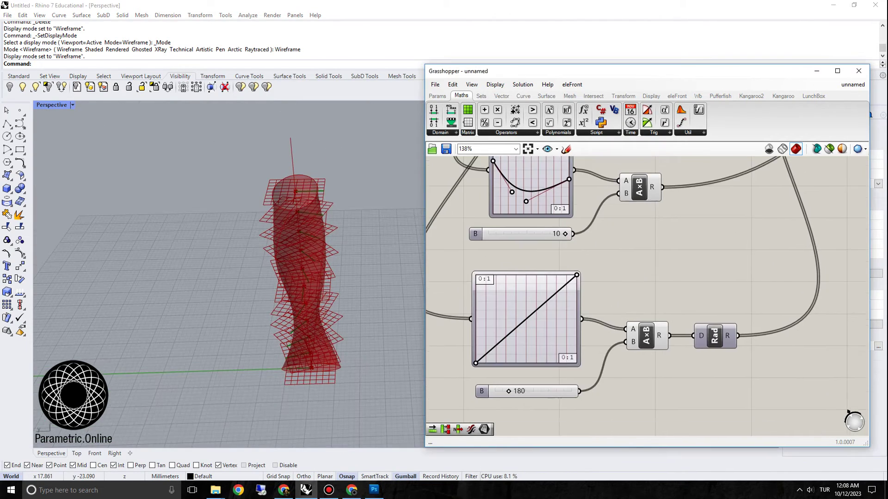
{"action": "mouse_move", "coordinate": [505, 396]}
{"action": "left_mouse_down"}
{"action": "mouse_move", "coordinate": [489, 396]}
{"action": "mouse_move", "coordinate": [503, 397]}
{"action": "left_mouse_up"}
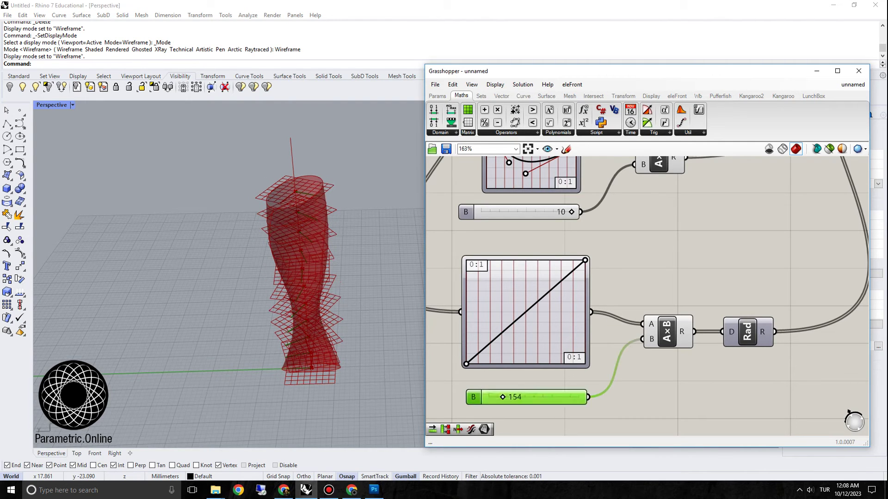
{"action": "double_click", "coordinate": [504, 396]}
{"action": "key", "text": "Return"}
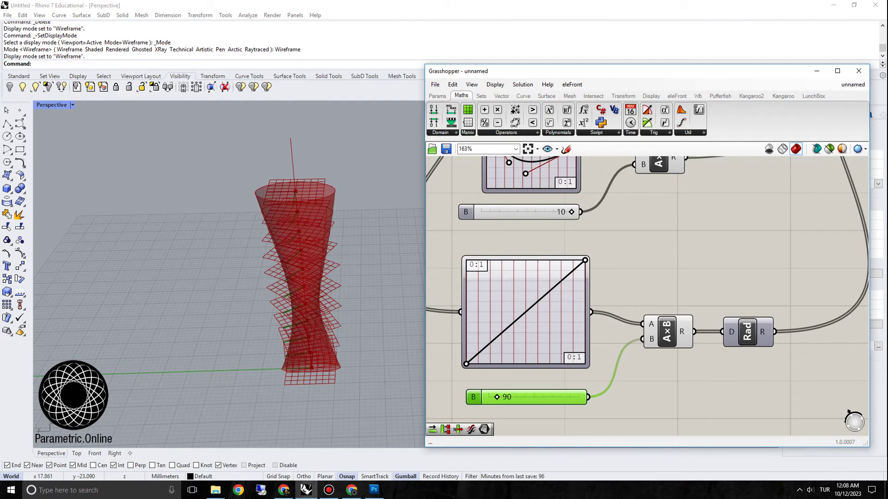
Raise the handles of the second radius's Bezier graph so its curve bulges upward between the end points
{"action": "right_click_drag", "start_coordinate": [324, 185], "coordinate": [313, 222]}
{"action": "right_click_drag", "start_coordinate": [595, 286], "coordinate": [608, 324]}
{"action": "scroll", "coordinate": [608, 323], "scroll_direction": "down", "scroll_amount": 1}
{"action": "right_click_drag", "start_coordinate": [574, 198], "coordinate": [577, 287]}
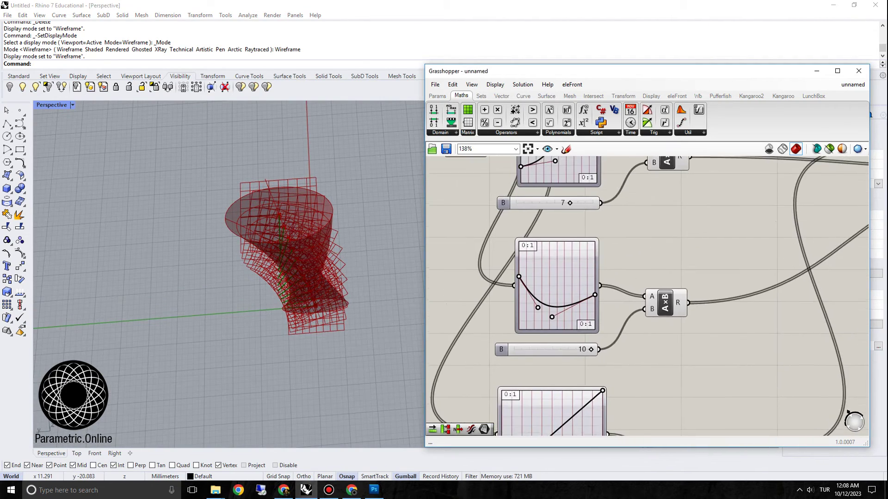
{"action": "scroll", "coordinate": [576, 287], "scroll_direction": "up", "scroll_amount": 2}
{"action": "left_click_drag", "start_coordinate": [544, 329], "coordinate": [544, 282]}
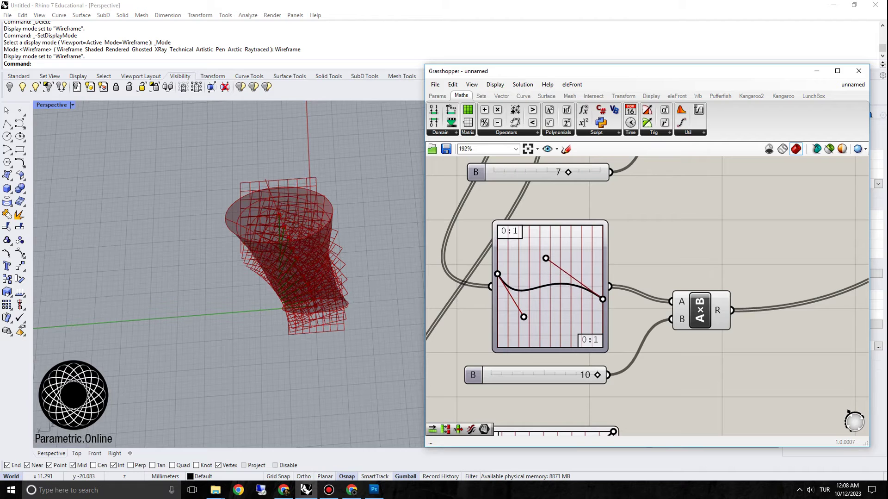
{"action": "right_click_drag", "start_coordinate": [259, 314], "coordinate": [344, 221]}
{"action": "scroll", "coordinate": [308, 254], "scroll_direction": "down", "scroll_amount": 3}
Raise the start point of the first radius's Bezier graph to slightly above mid-height
{"action": "right_click_drag", "start_coordinate": [643, 222], "coordinate": [623, 377]}
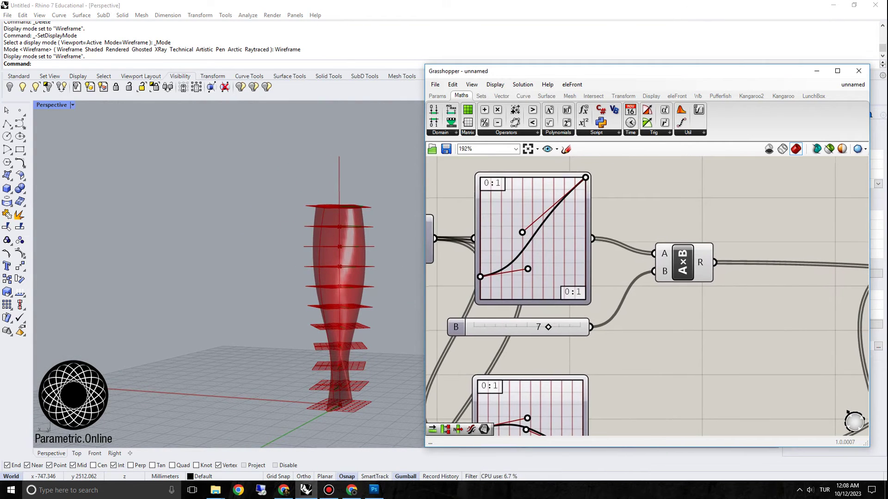
{"action": "left_click_drag", "start_coordinate": [481, 223], "coordinate": [480, 229]}
{"action": "right_click_drag", "start_coordinate": [324, 231], "coordinate": [278, 266]}
{"action": "scroll", "coordinate": [677, 314], "scroll_direction": "down", "scroll_amount": 2}
{"action": "scroll", "coordinate": [301, 259], "scroll_direction": "up", "scroll_amount": 3}
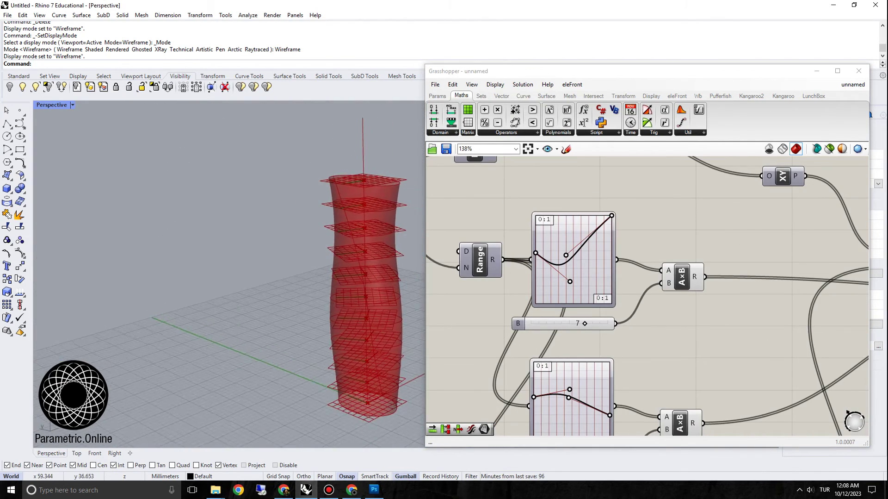
Move both handles of the first radius's Bezier graph to about mid-height so the curve dips gently before rising to its end point
{"action": "left_click_drag", "start_coordinate": [570, 281], "coordinate": [570, 279]}
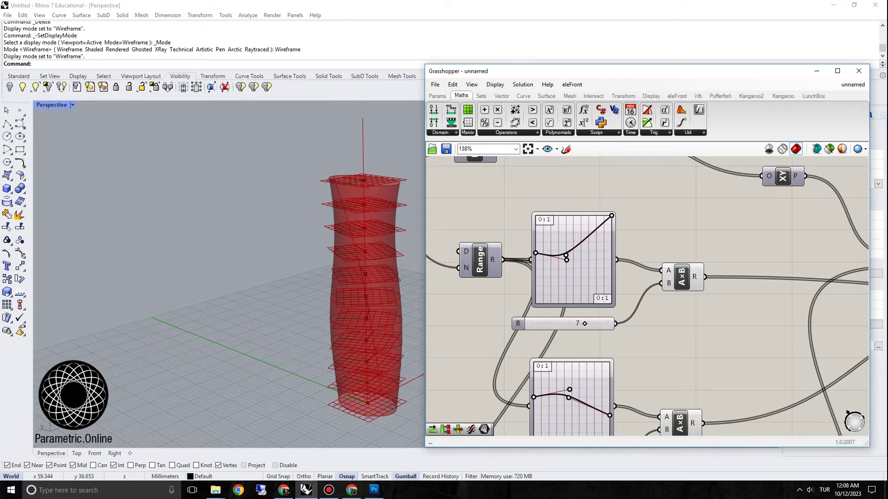
{"action": "left_click_drag", "start_coordinate": [579, 259], "coordinate": [582, 260]}
{"action": "right_click_drag", "start_coordinate": [282, 278], "coordinate": [349, 319]}
{"action": "scroll", "coordinate": [319, 277], "scroll_direction": "down", "scroll_amount": 4}
{"action": "scroll", "coordinate": [324, 278], "scroll_direction": "up", "scroll_amount": 4}
{"action": "scroll", "coordinate": [314, 268], "scroll_direction": "down", "scroll_amount": 3}
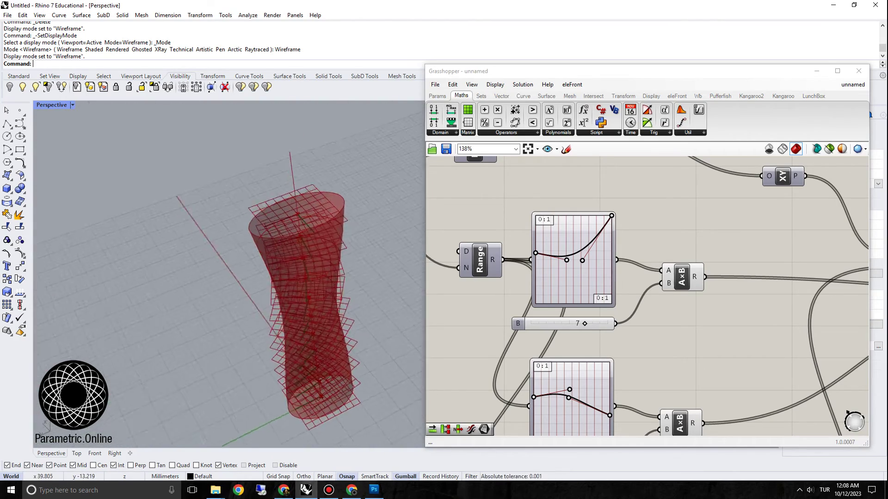
Set the slider that multiplies the first radius graph to 5
{"action": "right_click_drag", "start_coordinate": [666, 347], "coordinate": [626, 242]}
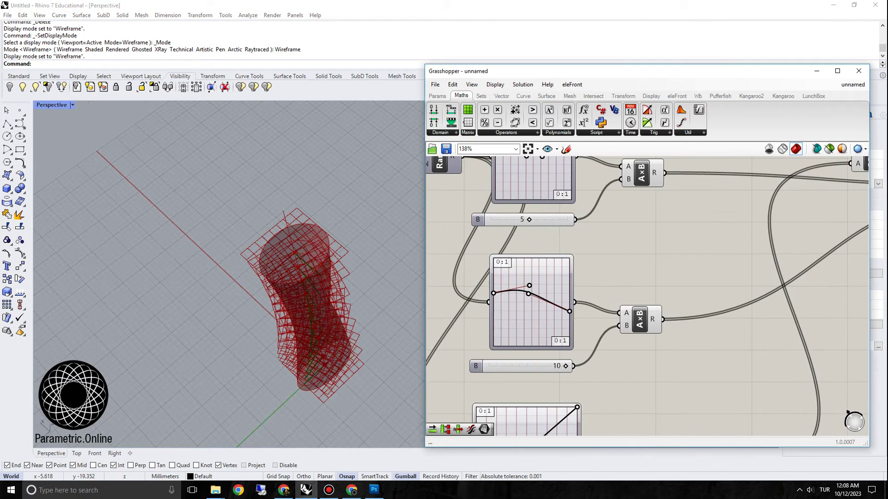
{"action": "mouse_move", "coordinate": [323, 319]}
{"action": "right_mouse_down"}
{"action": "mouse_move", "coordinate": [282, 238]}
{"action": "mouse_move", "coordinate": [273, 245]}
{"action": "mouse_move", "coordinate": [324, 319]}
{"action": "right_mouse_up"}
{"action": "scroll", "coordinate": [433, 250], "scroll_direction": "down", "scroll_amount": 5}
{"action": "scroll", "coordinate": [662, 234], "scroll_direction": "up", "scroll_amount": 3}
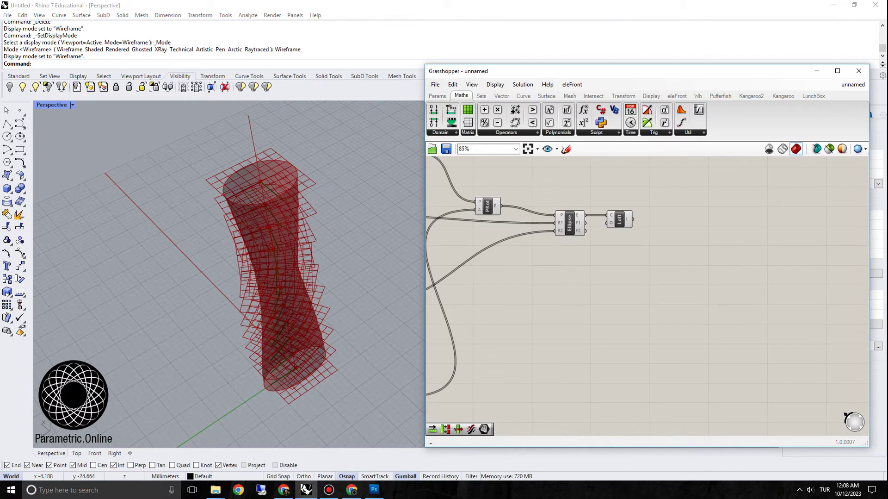
Turn off the preview of the rotated planes on the plane rotation component
{"action": "left_click", "coordinate": [487, 206]}
{"action": "right_click", "coordinate": [489, 207]}
{"action": "left_click", "coordinate": [506, 224]}
{"action": "right_click_drag", "start_coordinate": [278, 323], "coordinate": [301, 277]}
Set the first radius's multiplier slider to 7 and lower the end point of its Bezier graph to about three-quarters height
{"action": "right_click_drag", "start_coordinate": [509, 277], "coordinate": [691, 255]}
{"action": "scroll", "coordinate": [691, 254], "scroll_direction": "down", "scroll_amount": 3}
{"action": "scroll", "coordinate": [565, 287], "scroll_direction": "up", "scroll_amount": 5}
{"action": "right_click_drag", "start_coordinate": [566, 288], "coordinate": [568, 350]}
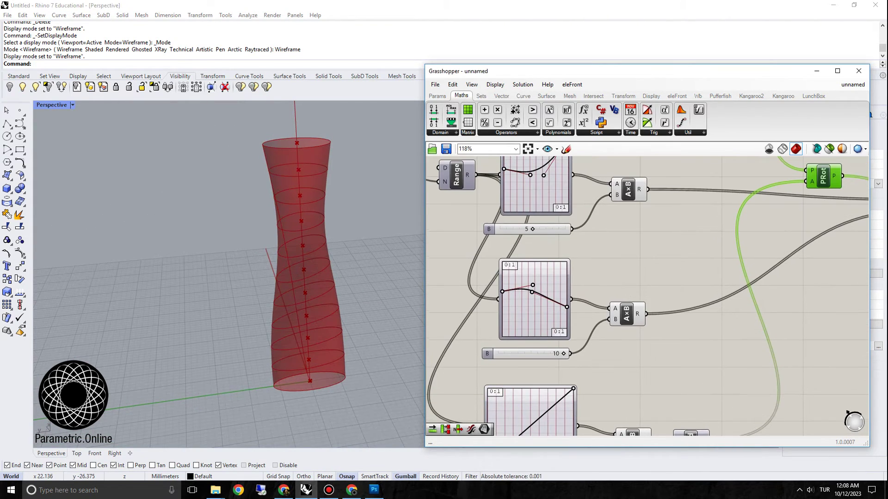
{"action": "left_click_drag", "start_coordinate": [540, 228], "coordinate": [552, 228]}
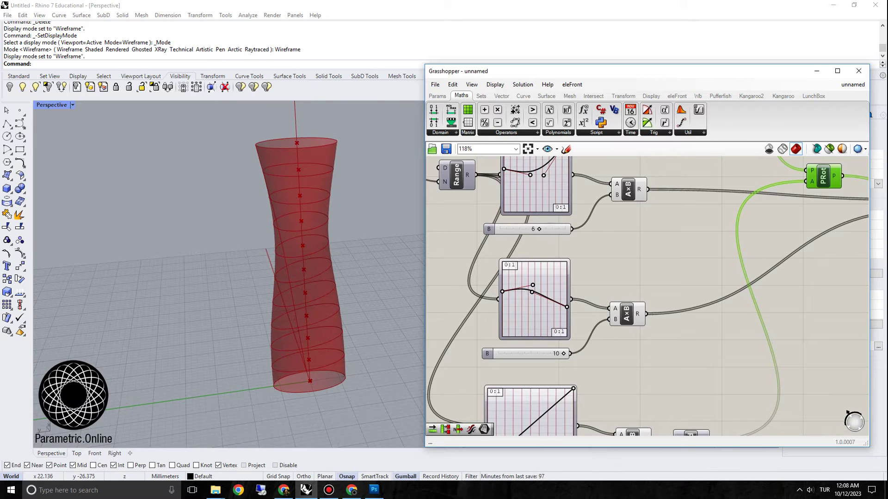
{"action": "right_click_drag", "start_coordinate": [569, 254], "coordinate": [572, 368]}
{"action": "left_click_drag", "start_coordinate": [571, 250], "coordinate": [571, 269]}
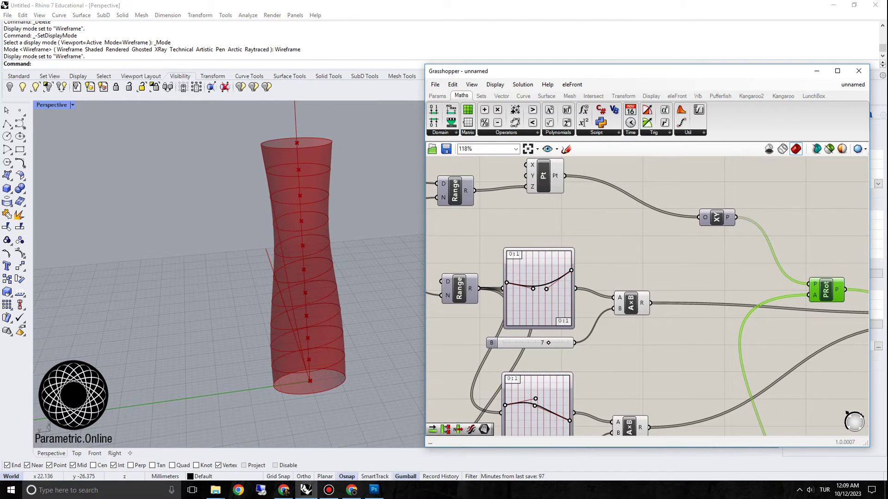
Add a Divide Domain² component after the loft and feed the lofted surface into its domain input
{"action": "right_click_drag", "start_coordinate": [185, 231], "coordinate": [231, 175]}
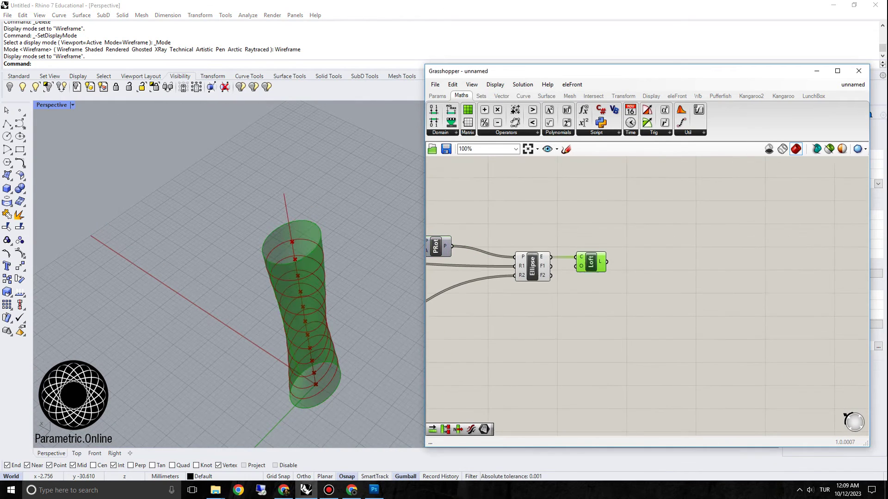
{"action": "double_click", "coordinate": [620, 261]}
{"action": "type", "text": "d"}
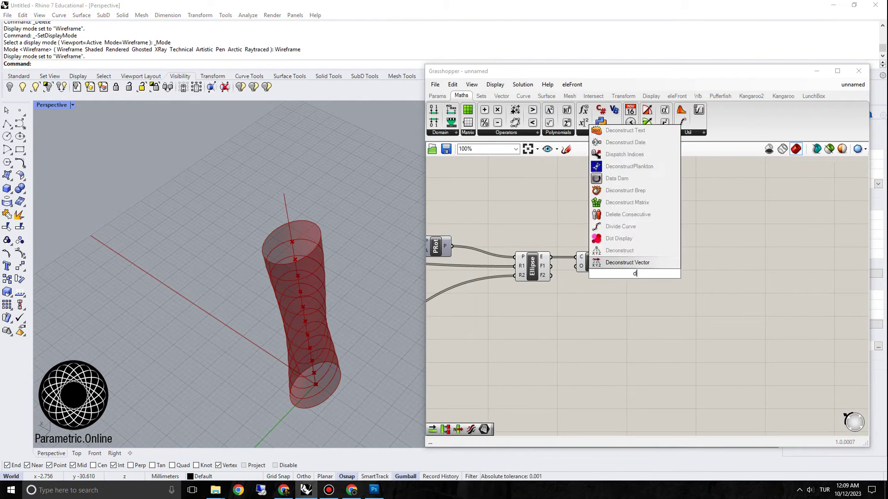
{"action": "type", "text": "ivide doma"}
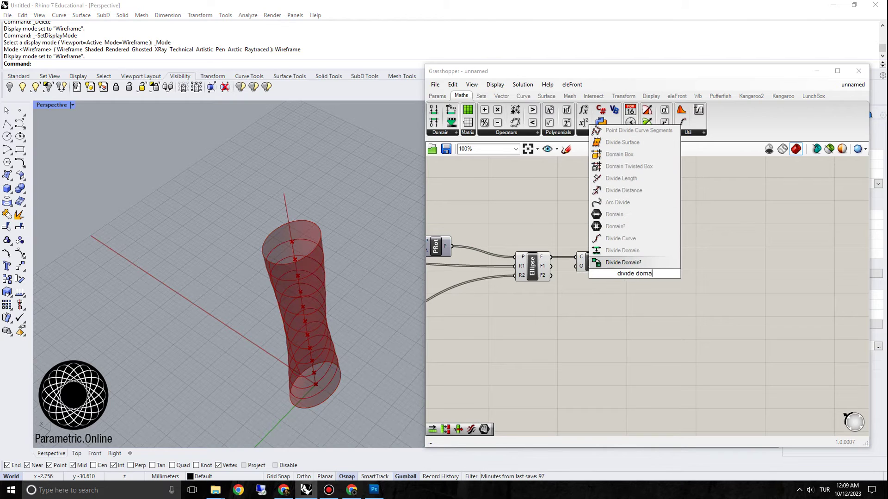
{"action": "type", "text": "in s"}
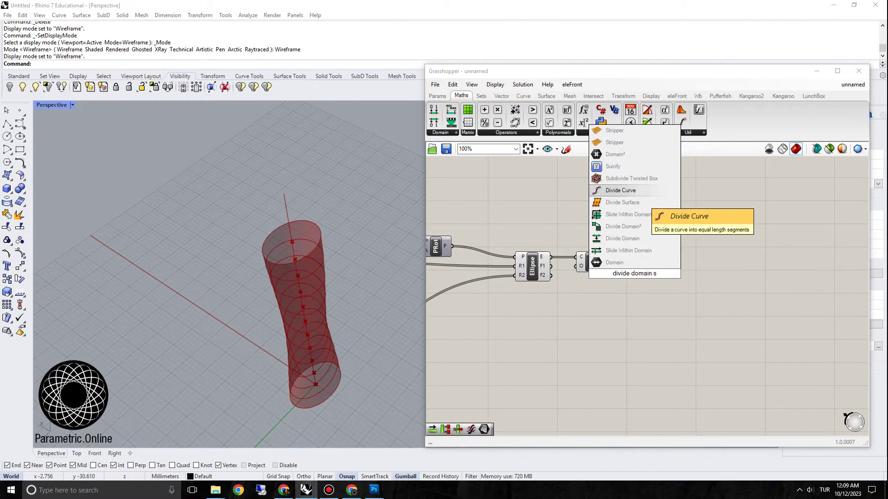
{"action": "left_click", "coordinate": [632, 226]}
{"action": "left_click_drag", "start_coordinate": [650, 274], "coordinate": [676, 273]}
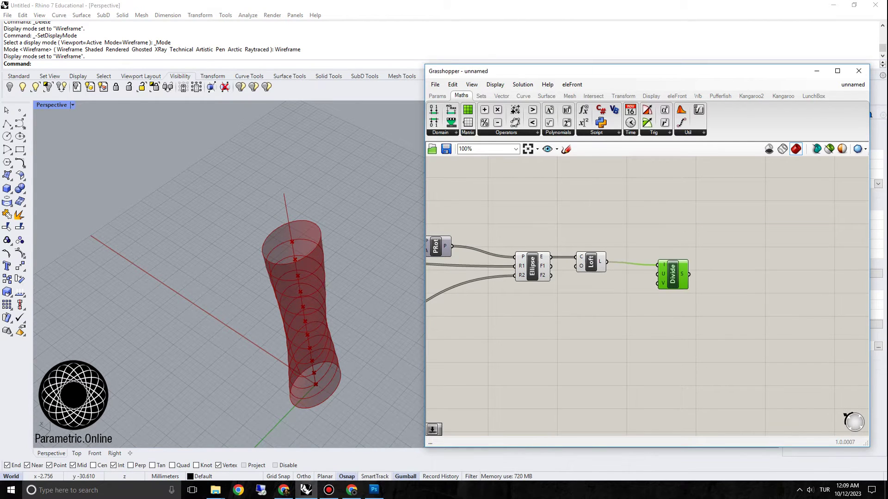
Create two number sliders set to 20 and connect them to the V count and U count of Divide Domain²
{"action": "double_click", "coordinate": [574, 305]}
{"action": "type", "text": "20"}
{"action": "key", "text": "Return"}
{"action": "scroll", "coordinate": [648, 294], "scroll_direction": "up", "scroll_amount": 2}
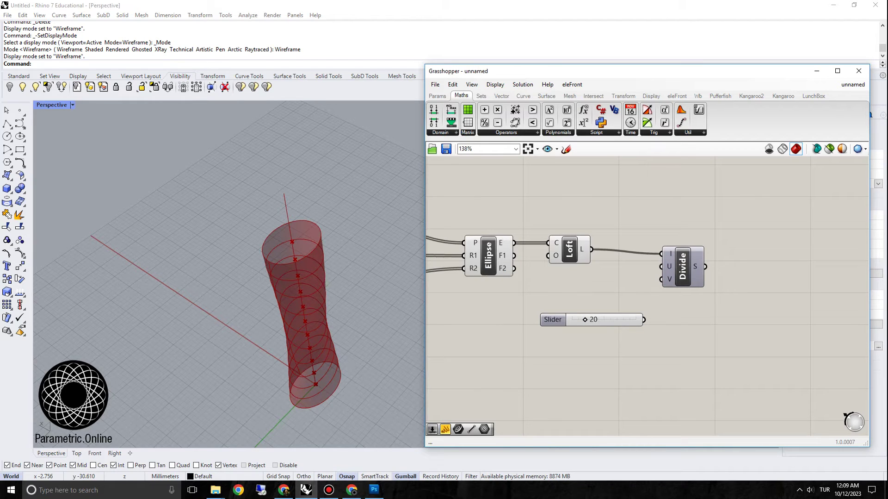
{"action": "left_click_drag", "start_coordinate": [553, 319], "coordinate": [512, 329]}
{"action": "double_click", "coordinate": [573, 305]}
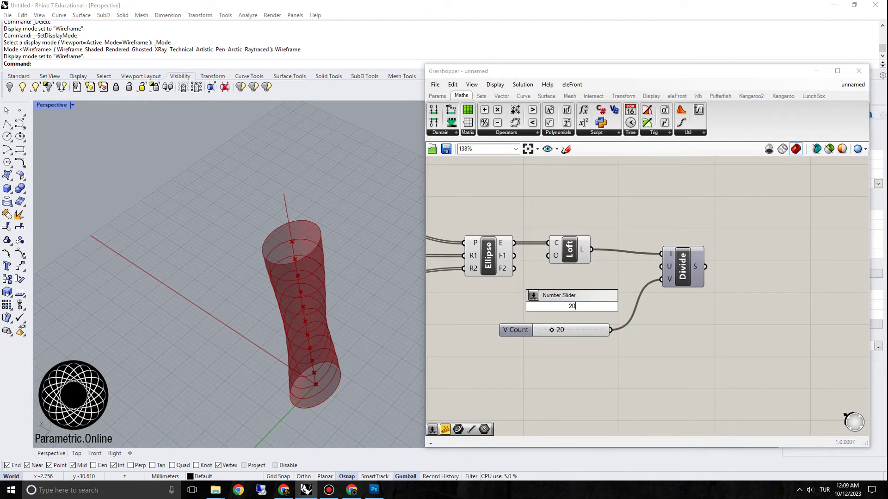
{"action": "type", "text": "20"}
{"action": "key", "text": "Return"}
{"action": "left_click_drag", "start_coordinate": [536, 306], "coordinate": [513, 310]}
Add a Surface Box component beside Divide Domain²
{"action": "right_click_drag", "start_coordinate": [749, 270], "coordinate": [667, 272]}
{"action": "double_click", "coordinate": [668, 272]}
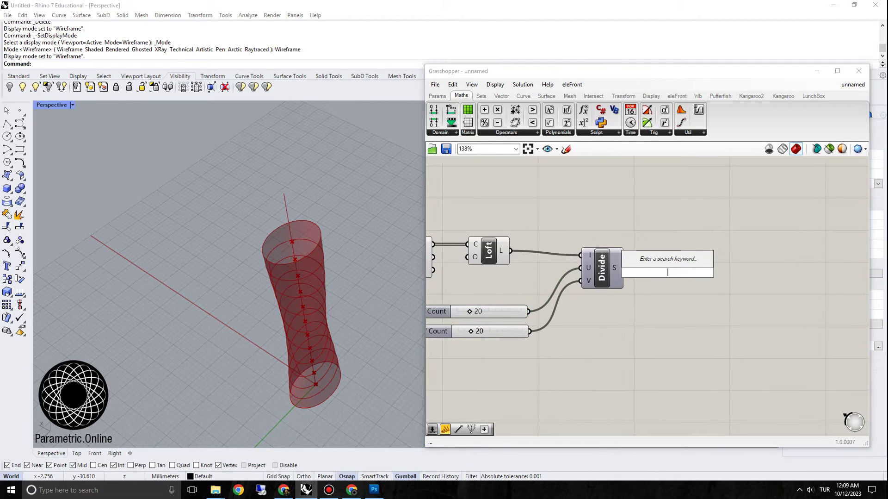
{"action": "type", "text": "surface box"}
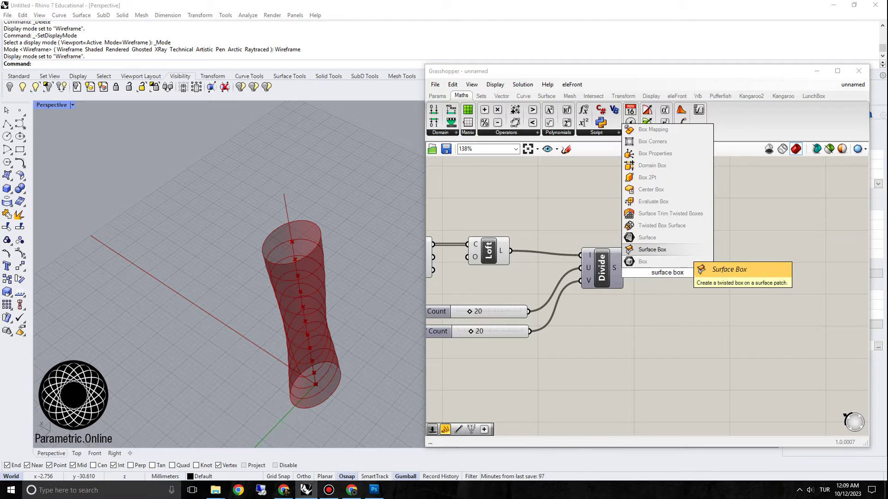
{"action": "key", "text": "Return"}
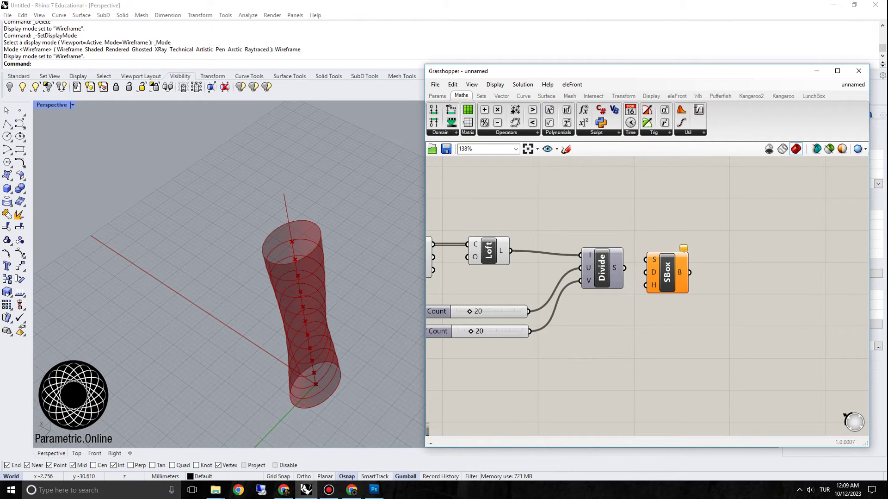
Connect the loft to the surface input of Surface Box and the divided domain segments to its domain input
{"action": "right_click_drag", "start_coordinate": [555, 296], "coordinate": [607, 288]}
{"action": "left_click", "coordinate": [542, 242]}
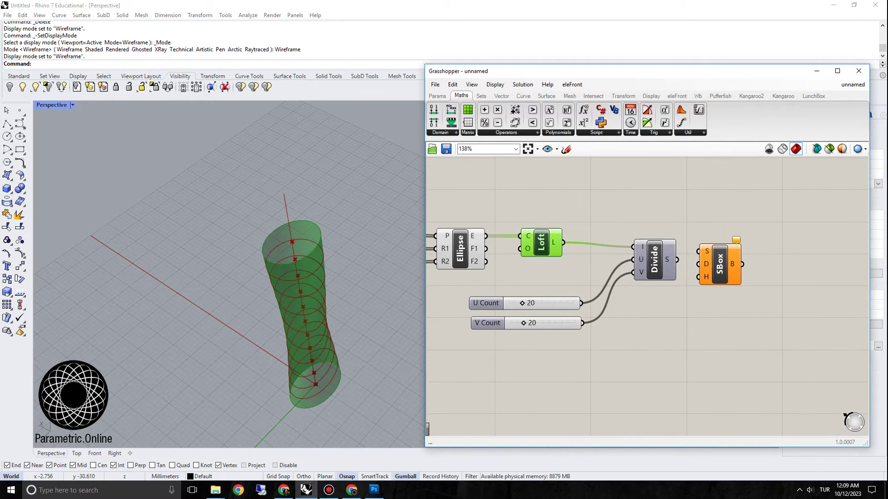
{"action": "left_click_drag", "start_coordinate": [720, 264], "coordinate": [738, 238]}
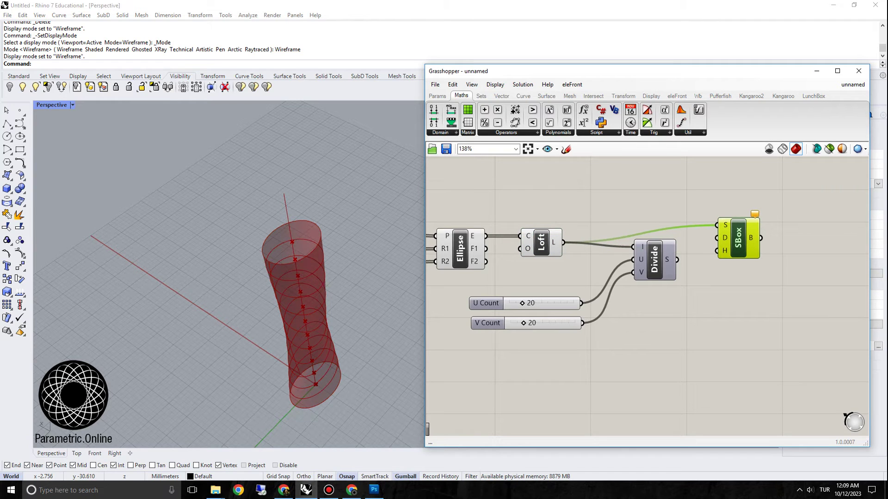
{"action": "right_click_drag", "start_coordinate": [722, 301], "coordinate": [691, 295]}
{"action": "left_click_drag", "start_coordinate": [647, 254], "coordinate": [753, 250]}
{"action": "right_click_drag", "start_coordinate": [365, 264], "coordinate": [292, 245]}
{"action": "scroll", "coordinate": [291, 213], "scroll_direction": "up", "scroll_amount": 6}
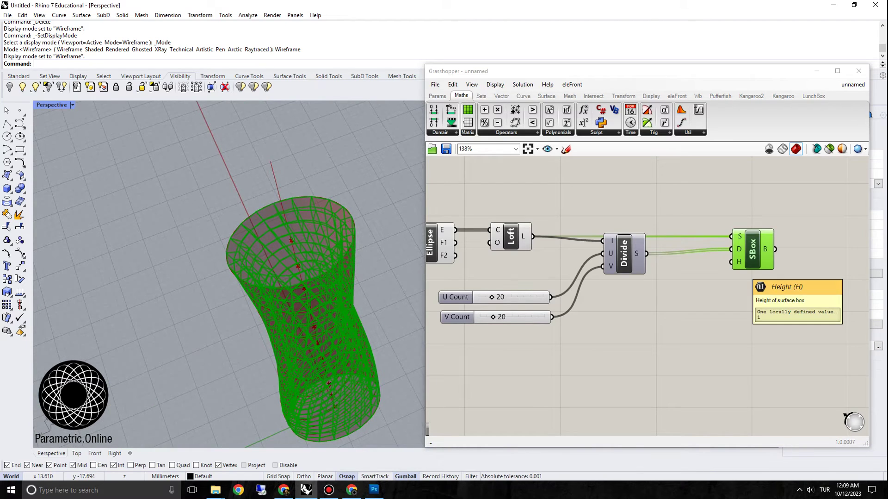
Create a number slider ranging from -1 to 1, leave it at -1, and connect it to the height input of Surface Box
{"action": "double_click", "coordinate": [658, 296]}
{"action": "left_click", "coordinate": [753, 249]}
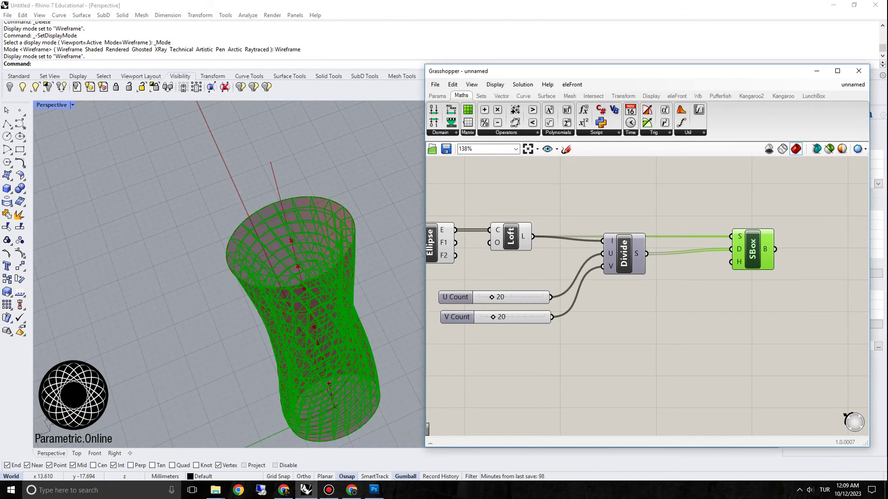
{"action": "right_click_drag", "start_coordinate": [365, 282], "coordinate": [273, 282]}
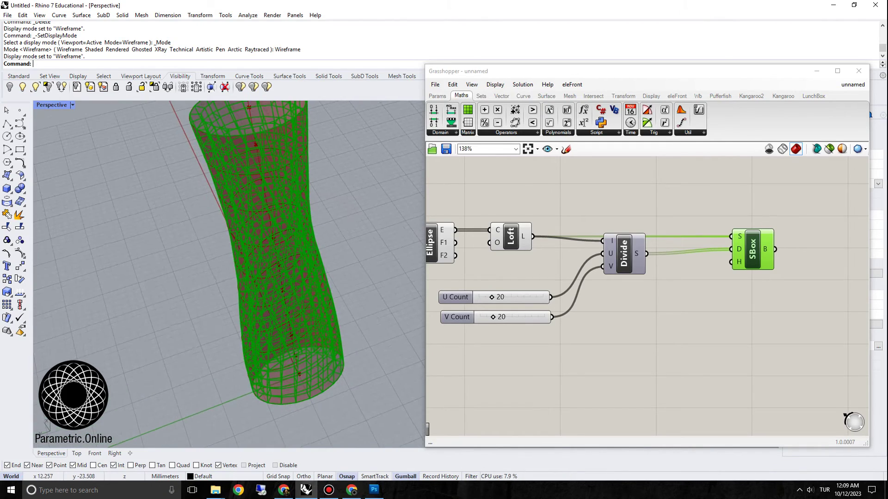
{"action": "left_click_drag", "start_coordinate": [752, 248], "coordinate": [785, 258]}
{"action": "double_click", "coordinate": [699, 303]}
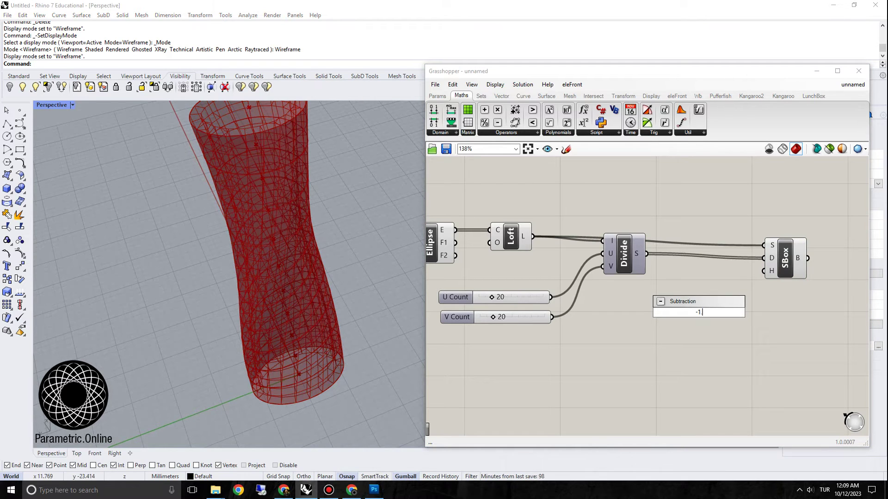
{"action": "type", "text": "-1..1"}
{"action": "key", "text": "Return"}
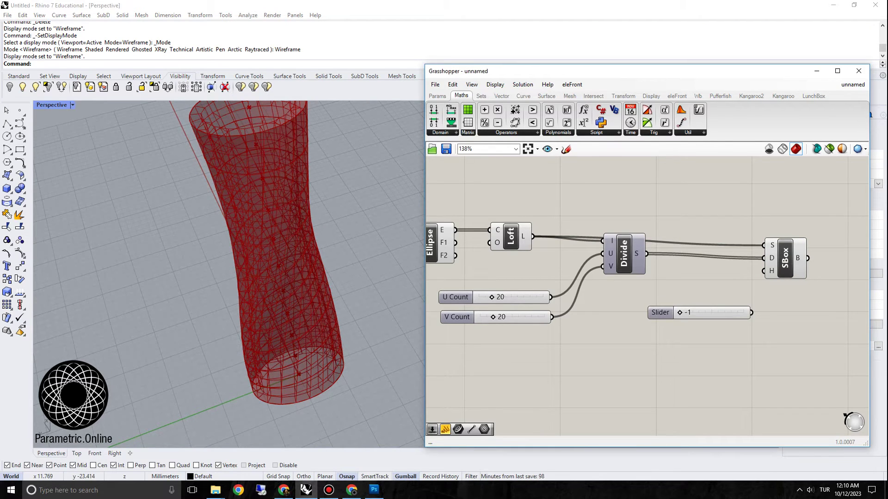
{"action": "left_click_drag", "start_coordinate": [751, 312], "coordinate": [765, 271]}
{"action": "left_click_drag", "start_coordinate": [785, 257], "coordinate": [806, 253]}
Bake the surface boxes into the Rhino document with the default attributes
{"action": "scroll", "coordinate": [305, 268], "scroll_direction": "down", "scroll_amount": 5}
{"action": "right_click_drag", "start_coordinate": [305, 278], "coordinate": [307, 247]}
{"action": "right_click", "coordinate": [806, 254]}
{"action": "left_click", "coordinate": [806, 295]}
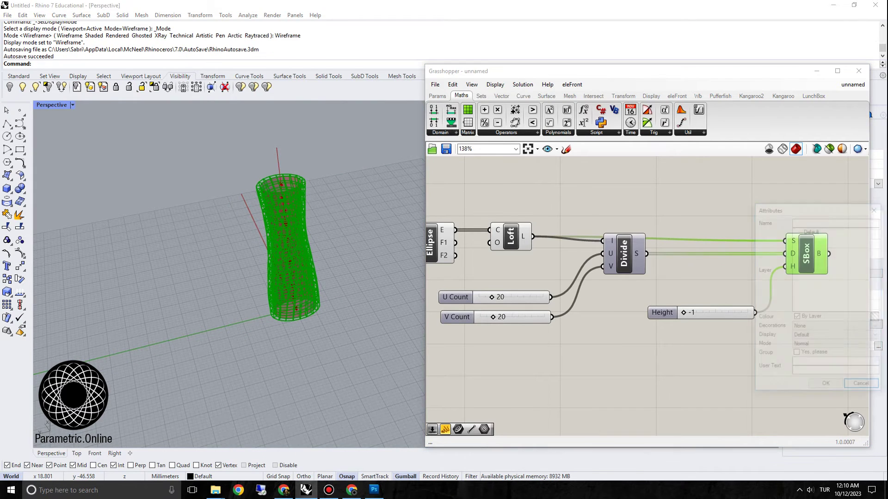
{"action": "left_click", "coordinate": [825, 386]}
Select all the baked boxes and move them along the green axis, clear of the Grasshopper preview, then deselect them
{"action": "left_click_drag", "start_coordinate": [227, 158], "coordinate": [347, 333]}
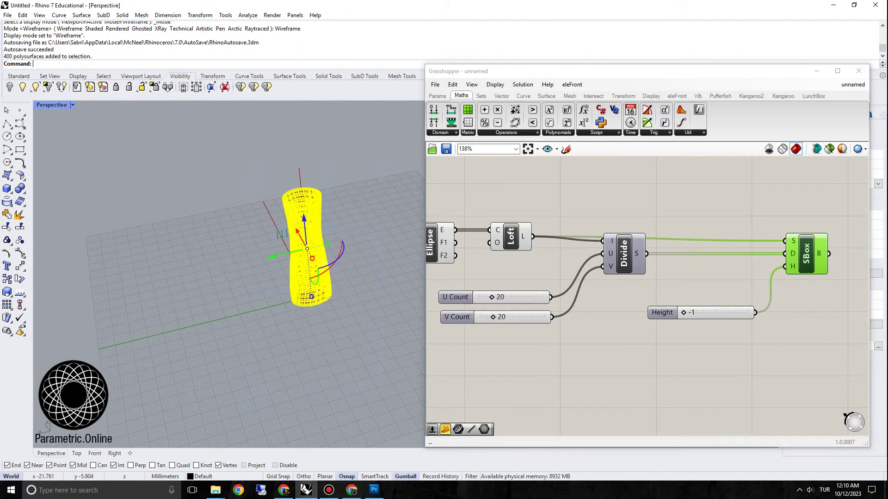
{"action": "left_click_drag", "start_coordinate": [277, 255], "coordinate": [173, 279]}
{"action": "key", "text": "Escape"}
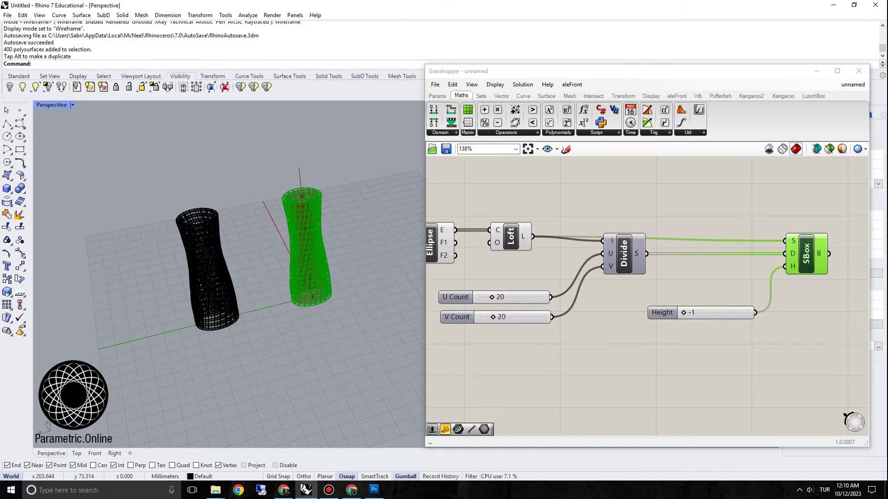
Set the Perspective viewport's display mode to Shaded
{"action": "right_click", "coordinate": [50, 94]}
{"action": "left_click", "coordinate": [46, 105]}
{"action": "left_click", "coordinate": [69, 149]}
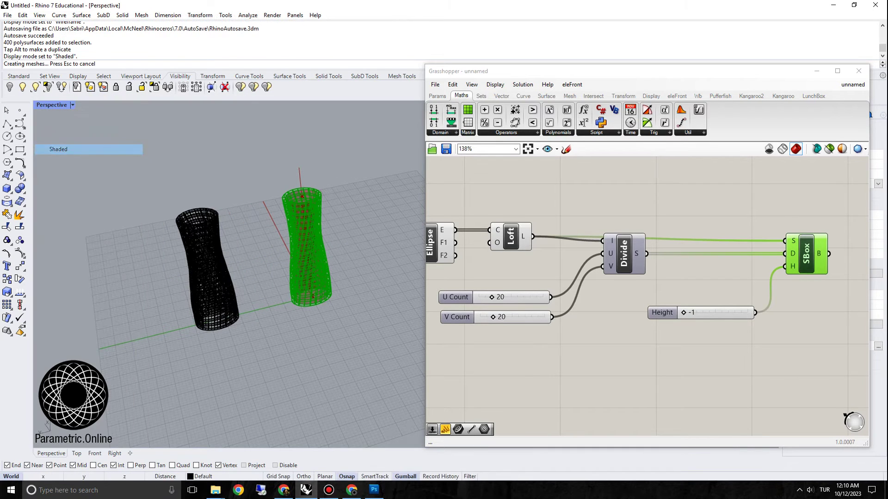
Examine the baked tower's shaded boxes from the side and from above its open rim
{"action": "scroll", "coordinate": [252, 252], "scroll_direction": "up", "scroll_amount": 4}
{"action": "right_click_drag", "start_coordinate": [240, 255], "coordinate": [222, 185]}
{"action": "scroll", "coordinate": [139, 188], "scroll_direction": "up", "scroll_amount": 4}
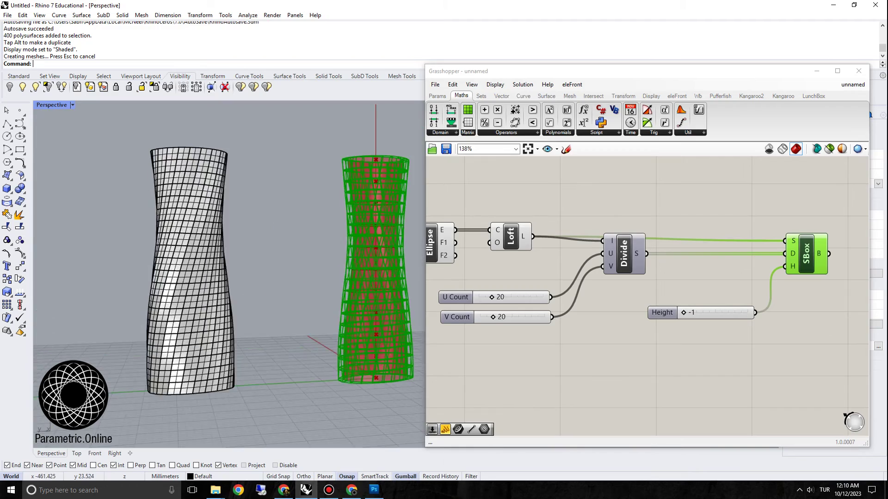
{"action": "right_click_drag", "start_coordinate": [203, 222], "coordinate": [247, 249]}
{"action": "scroll", "coordinate": [247, 208], "scroll_direction": "down", "scroll_amount": 4}
{"action": "scroll", "coordinate": [246, 182], "scroll_direction": "up", "scroll_amount": 8}
{"action": "scroll", "coordinate": [248, 213], "scroll_direction": "down", "scroll_amount": 6}
{"action": "right_click_drag", "start_coordinate": [247, 213], "coordinate": [247, 236]}
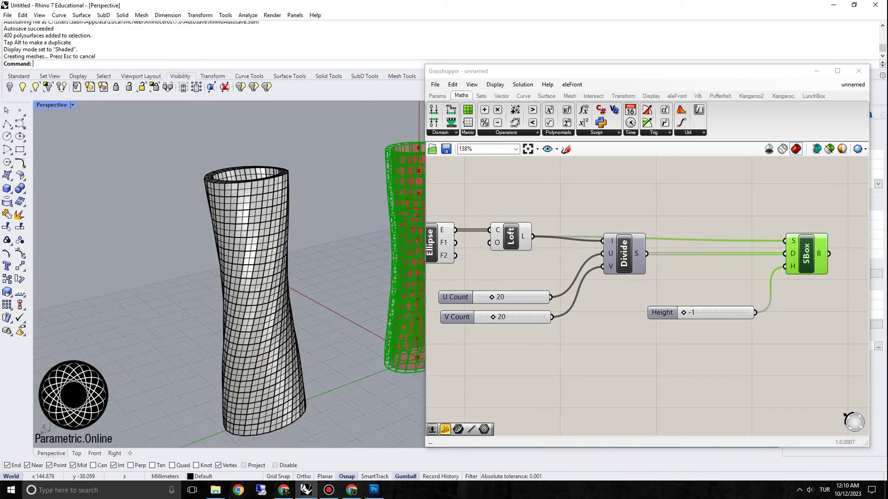
{"action": "scroll", "coordinate": [245, 195], "scroll_direction": "up", "scroll_amount": 5}
{"action": "scroll", "coordinate": [224, 235], "scroll_direction": "down", "scroll_amount": 3}
Pick a single box near the baked tower's rim to inspect its shape up close
{"action": "left_click", "coordinate": [224, 234]}
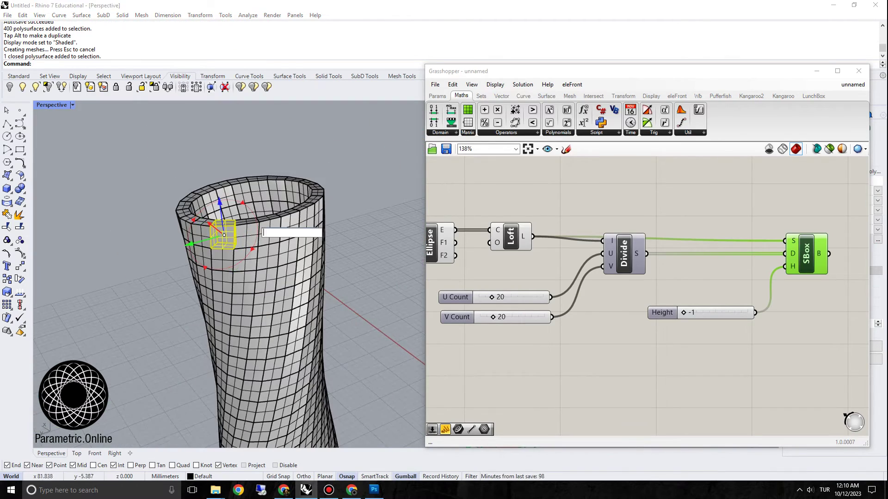
{"action": "scroll", "coordinate": [176, 182], "scroll_direction": "up", "scroll_amount": 4}
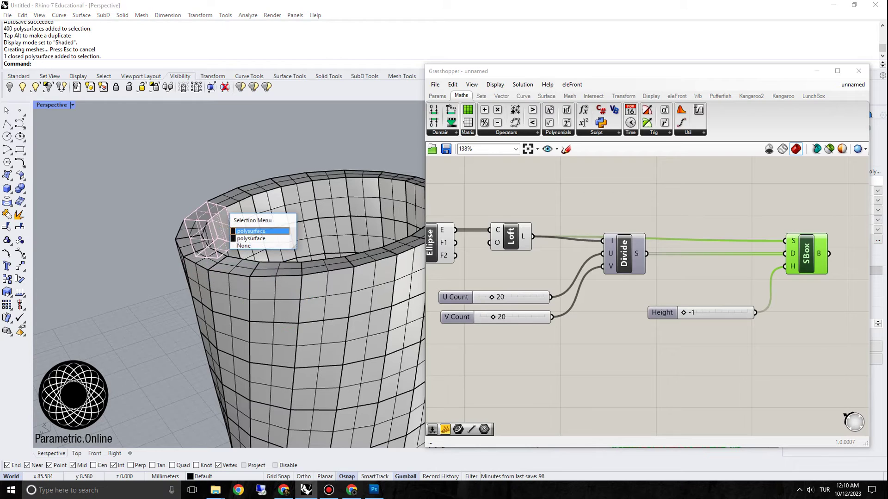
{"action": "scroll", "coordinate": [259, 240], "scroll_direction": "down", "scroll_amount": 8}
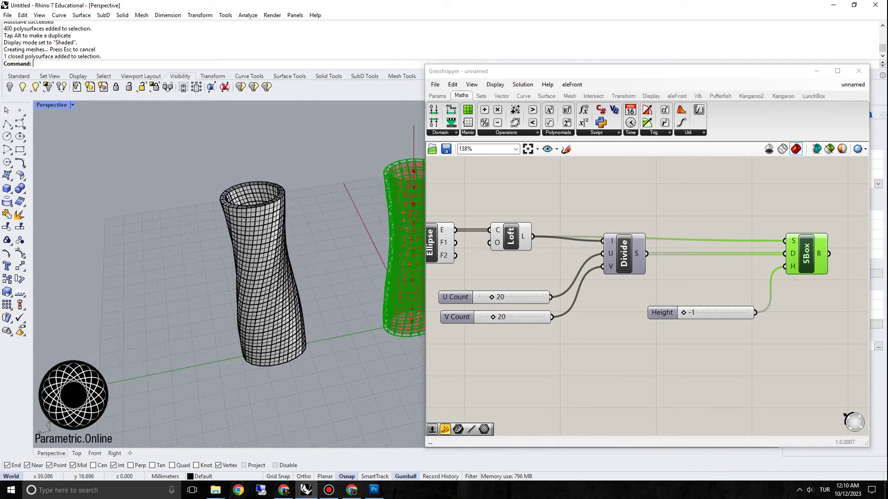
Compare the whole baked tower with the preview from ground level and inspect its upper facade panels up close
{"action": "scroll", "coordinate": [277, 222], "scroll_direction": "down", "scroll_amount": 3}
{"action": "scroll", "coordinate": [270, 236], "scroll_direction": "up", "scroll_amount": 3}
{"action": "right_click_drag", "start_coordinate": [273, 222], "coordinate": [240, 181]}
{"action": "scroll", "coordinate": [246, 287], "scroll_direction": "up", "scroll_amount": 3}
{"action": "scroll", "coordinate": [248, 250], "scroll_direction": "down", "scroll_amount": 8}
{"action": "scroll", "coordinate": [250, 259], "scroll_direction": "up", "scroll_amount": 3}
{"action": "scroll", "coordinate": [259, 194], "scroll_direction": "down", "scroll_amount": 3}
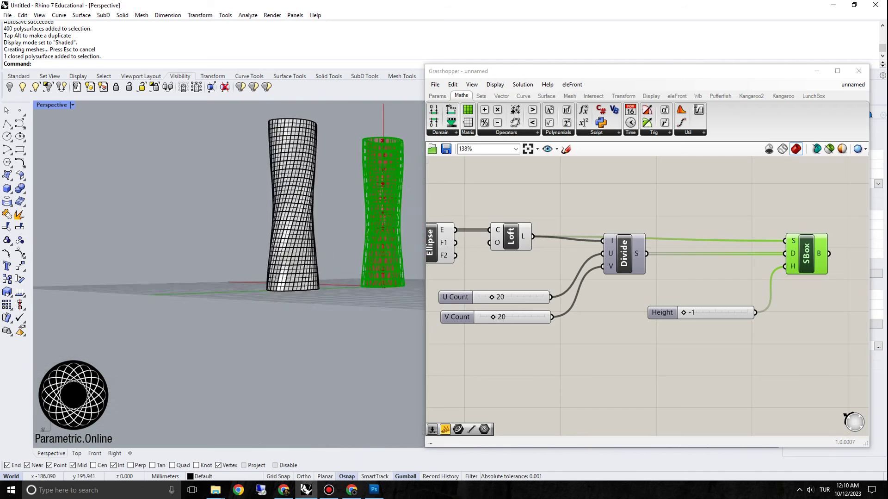
{"action": "scroll", "coordinate": [240, 129], "scroll_direction": "up", "scroll_amount": 9}
{"action": "right_click_drag", "start_coordinate": [241, 129], "coordinate": [203, 143]}
{"action": "scroll", "coordinate": [236, 130], "scroll_direction": "up", "scroll_amount": 6}
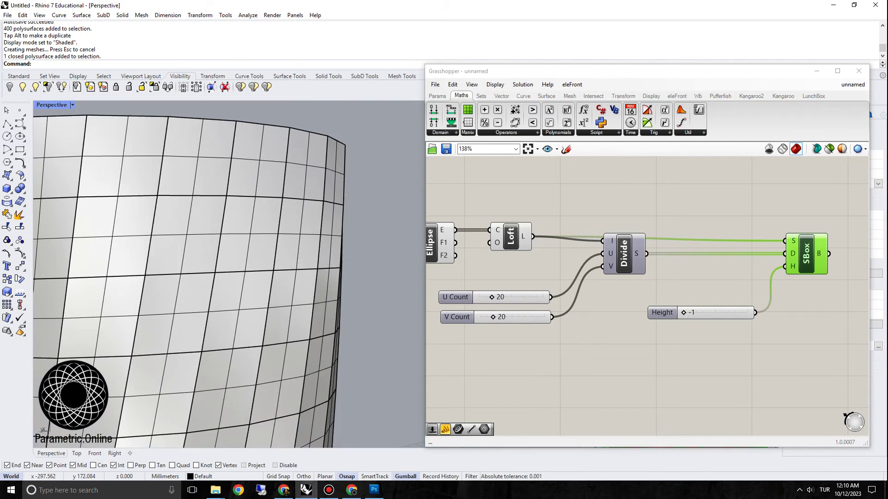
Examine the baked tower's upper facade up close and compare both towers from above
{"action": "scroll", "coordinate": [243, 141], "scroll_direction": "down", "scroll_amount": 6}
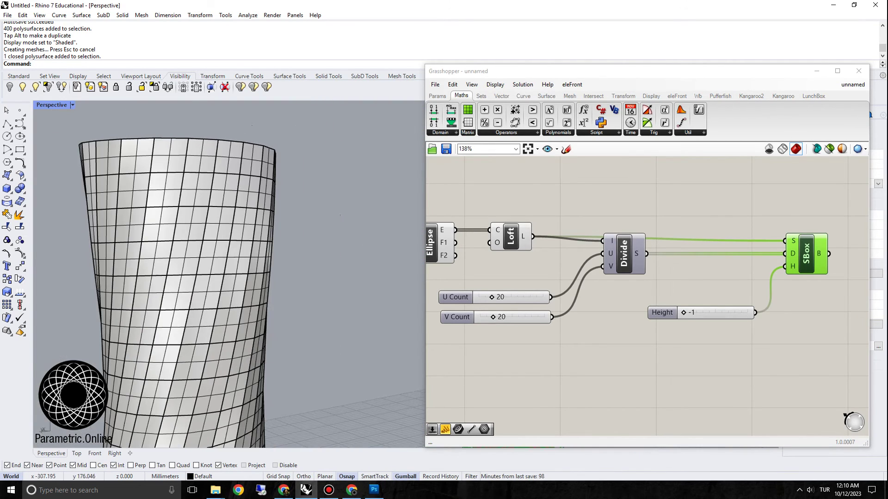
{"action": "scroll", "coordinate": [243, 141], "scroll_direction": "up", "scroll_amount": 8}
{"action": "scroll", "coordinate": [242, 141], "scroll_direction": "down", "scroll_amount": 10}
{"action": "right_click_drag", "start_coordinate": [243, 148], "coordinate": [261, 212]}
{"action": "scroll", "coordinate": [218, 231], "scroll_direction": "down", "scroll_amount": 3}
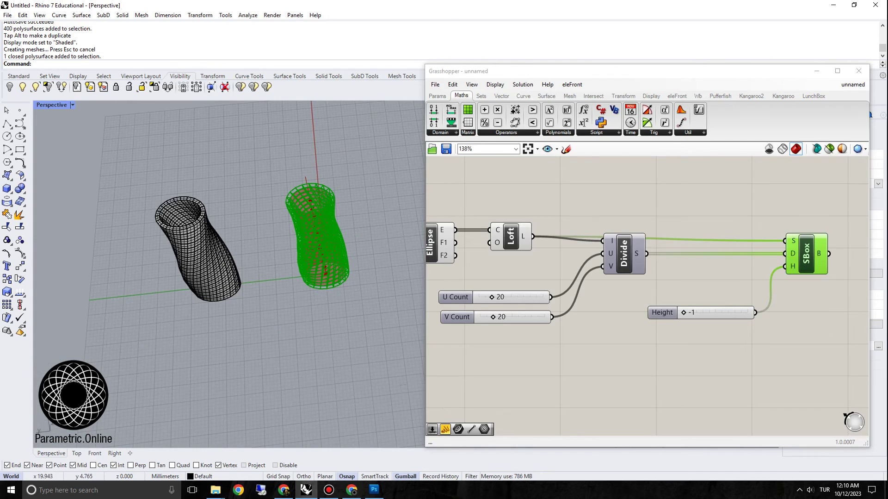
{"action": "scroll", "coordinate": [472, 278], "scroll_direction": "up", "scroll_amount": 1}
{"action": "right_click_drag", "start_coordinate": [277, 273], "coordinate": [344, 252]}
Move the Divide component slightly lower below the Loft wire and check the Loft and Divide components one by one against the preview
{"action": "right_click_drag", "start_coordinate": [553, 214], "coordinate": [541, 267]}
{"action": "scroll", "coordinate": [580, 194], "scroll_direction": "down", "scroll_amount": 1}
{"action": "left_click_drag", "start_coordinate": [623, 296], "coordinate": [624, 313]}
{"action": "left_click", "coordinate": [509, 280]}
{"action": "scroll", "coordinate": [315, 261], "scroll_direction": "up", "scroll_amount": 2}
{"action": "right_click_drag", "start_coordinate": [316, 263], "coordinate": [313, 253]}
{"action": "scroll", "coordinate": [315, 261], "scroll_direction": "up", "scroll_amount": 1}
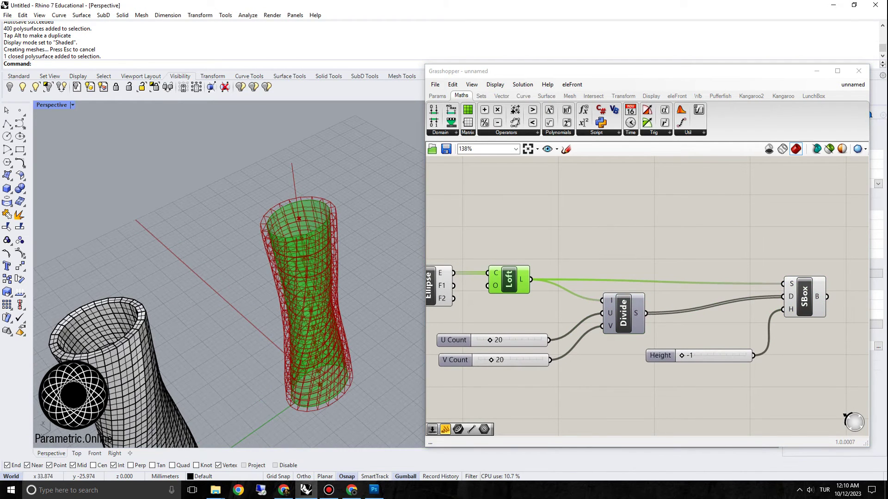
{"action": "right_click_drag", "start_coordinate": [648, 277], "coordinate": [652, 242]}
{"action": "left_click", "coordinate": [628, 276]}
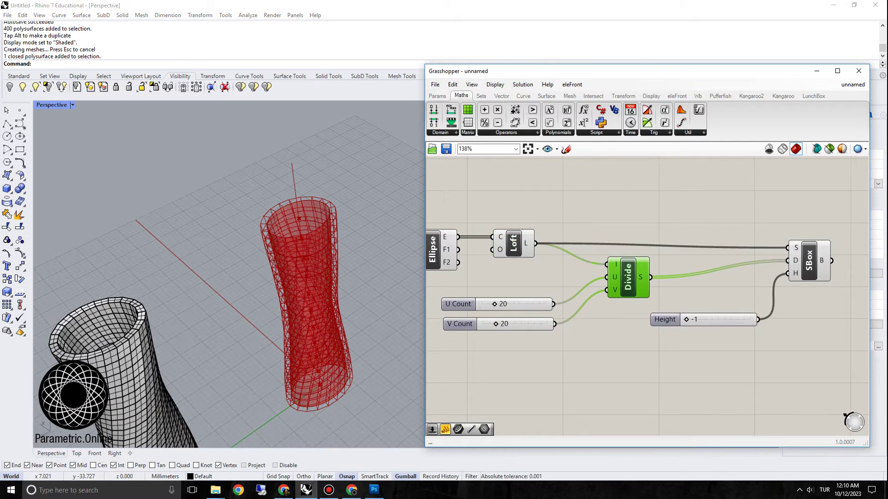
{"action": "mouse_move", "coordinate": [650, 276]}
Disable the Surface Box component
{"action": "right_click_drag", "start_coordinate": [685, 314], "coordinate": [580, 289]}
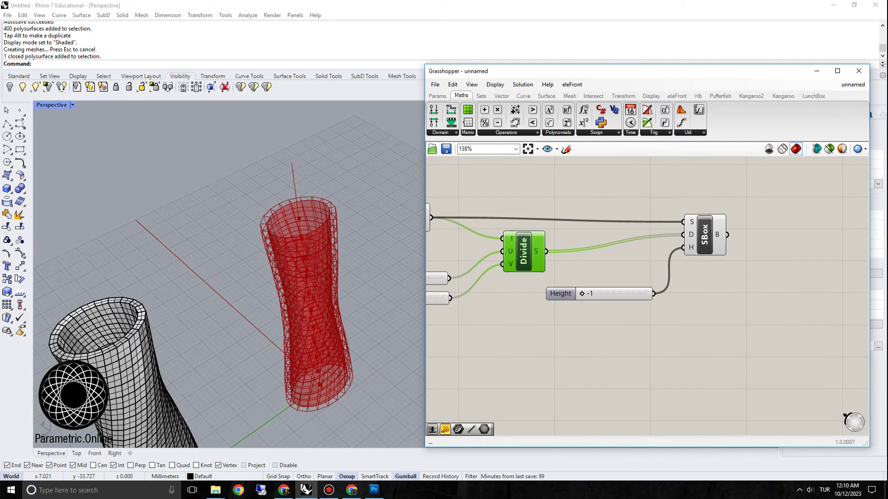
{"action": "right_click", "coordinate": [698, 231]}
{"action": "left_click", "coordinate": [723, 248]}
Add an Isotrim component above the Surface Box, fed by the Loft surface and the Divide segments
{"action": "right_click_drag", "start_coordinate": [578, 180], "coordinate": [669, 230]}
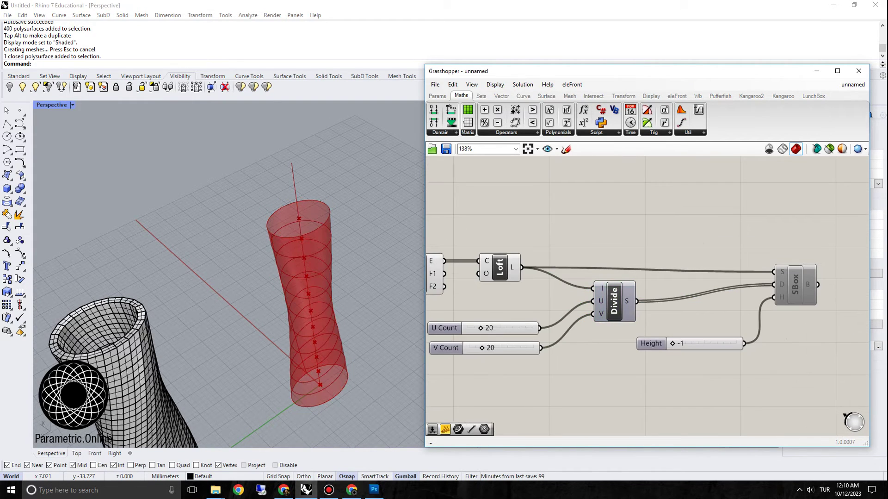
{"action": "double_click", "coordinate": [668, 229]}
{"action": "type", "text": "isot"}
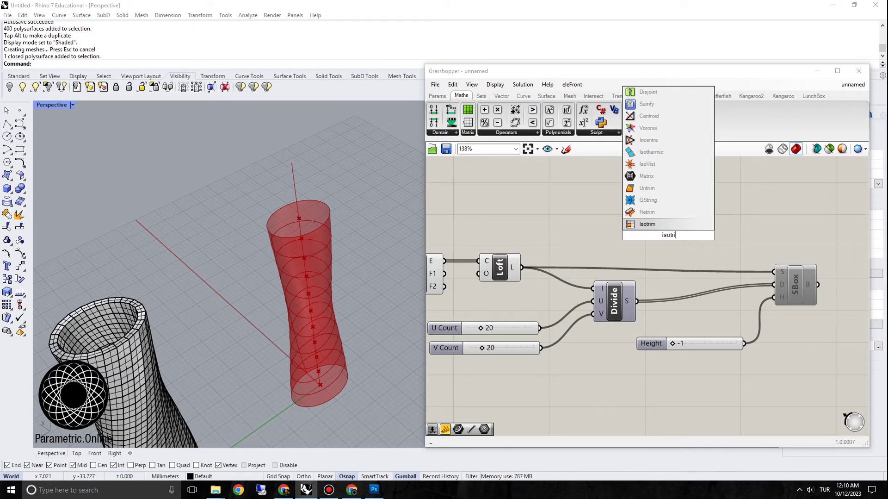
{"action": "type", "text": "ri"}
{"action": "key", "text": "Return"}
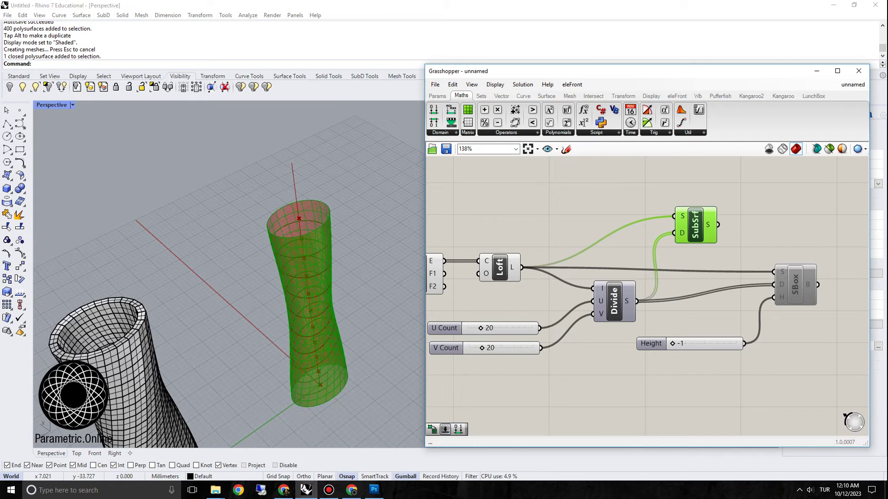
{"action": "right_click_drag", "start_coordinate": [622, 302], "coordinate": [643, 286]}
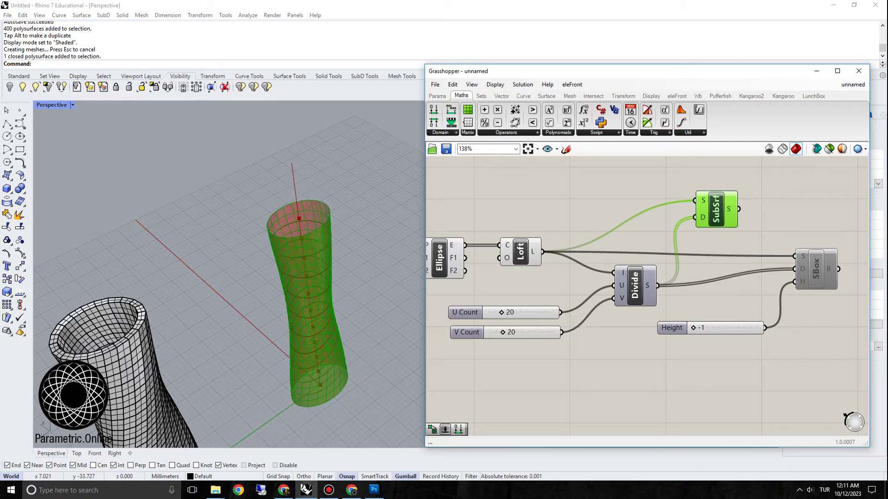
{"action": "mouse_move", "coordinate": [650, 286]}
Move the V Count slider closer to U Count and set V Count to 30
{"action": "right_click_drag", "start_coordinate": [296, 333], "coordinate": [261, 268]}
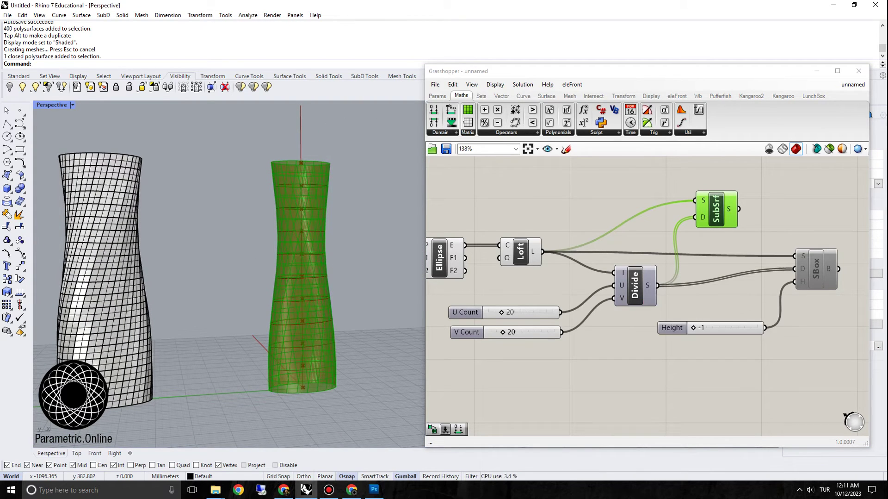
{"action": "left_click_drag", "start_coordinate": [466, 332], "coordinate": [465, 325]}
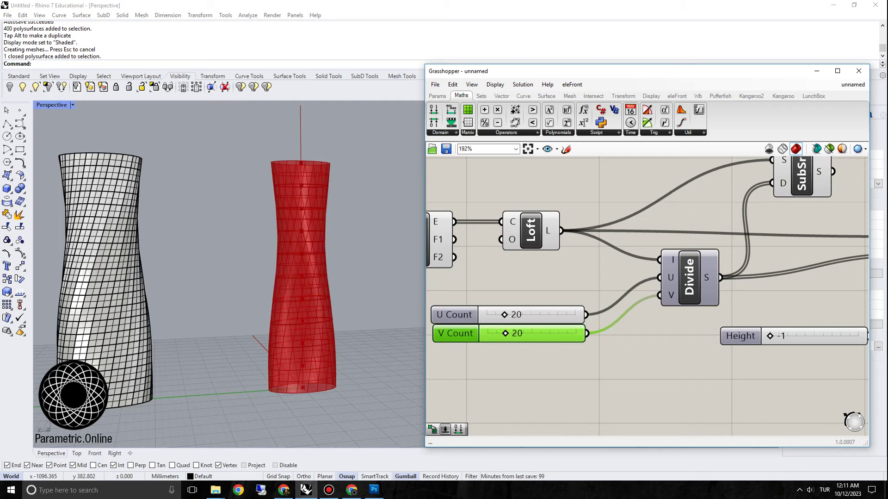
{"action": "scroll", "coordinate": [301, 278], "scroll_direction": "up", "scroll_amount": 2}
{"action": "right_click_drag", "start_coordinate": [287, 264], "coordinate": [315, 292]}
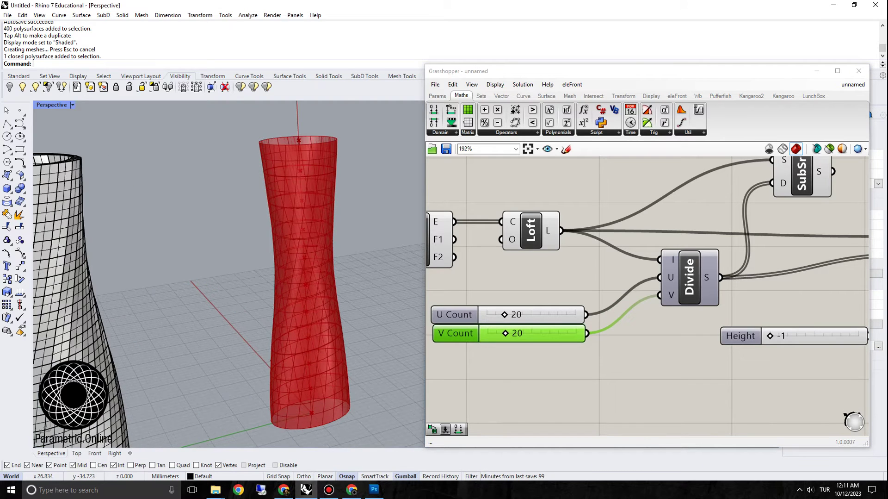
{"action": "left_click_drag", "start_coordinate": [505, 333], "coordinate": [514, 333]}
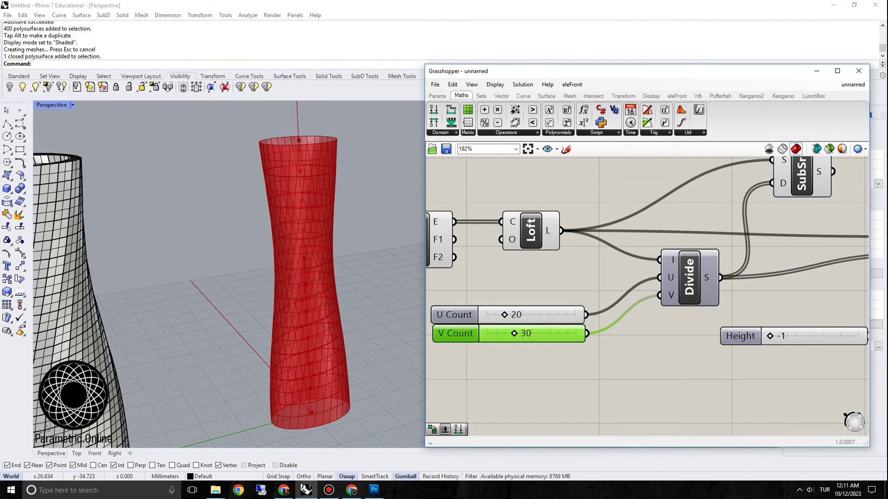
{"action": "mouse_move", "coordinate": [222, 277]}
{"action": "right_mouse_down"}
{"action": "mouse_move", "coordinate": [231, 273]}
{"action": "mouse_move", "coordinate": [222, 275]}
{"action": "right_mouse_up"}
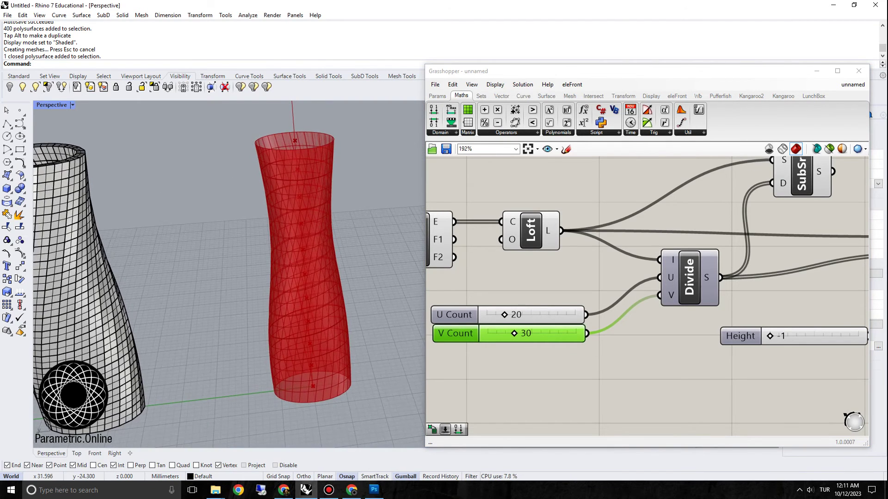
Set U Count to 10 and V Count to 20 for the surface division
{"action": "left_click_drag", "start_coordinate": [504, 314], "coordinate": [499, 314]}
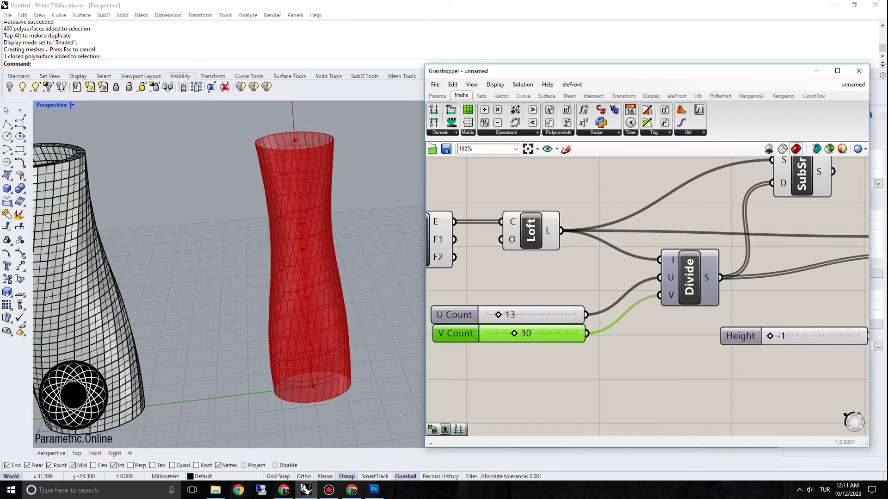
{"action": "right_click_drag", "start_coordinate": [222, 278], "coordinate": [229, 257]}
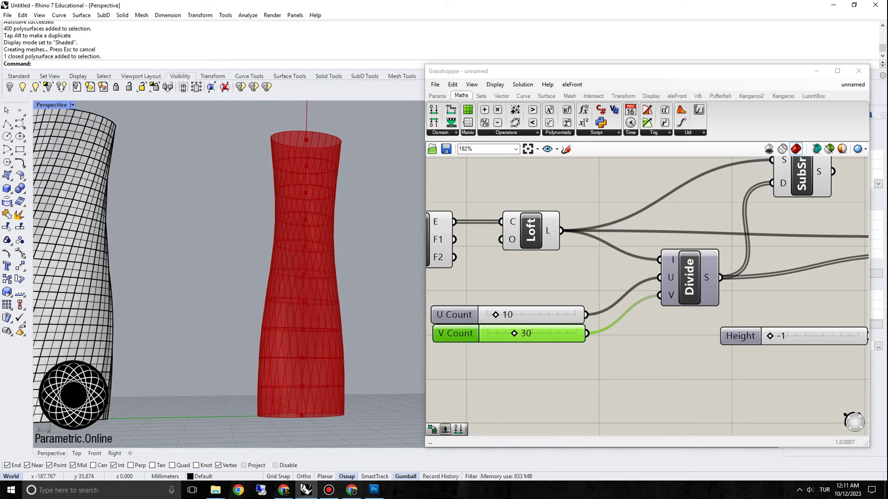
{"action": "left_click_drag", "start_coordinate": [515, 332], "coordinate": [509, 332]}
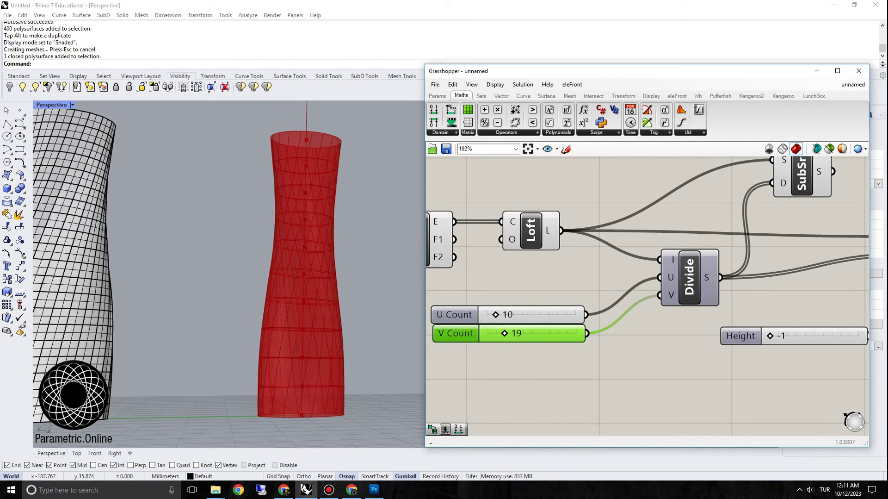
{"action": "left_click_drag", "start_coordinate": [508, 333], "coordinate": [506, 332]}
{"action": "right_click_drag", "start_coordinate": [278, 232], "coordinate": [259, 277]}
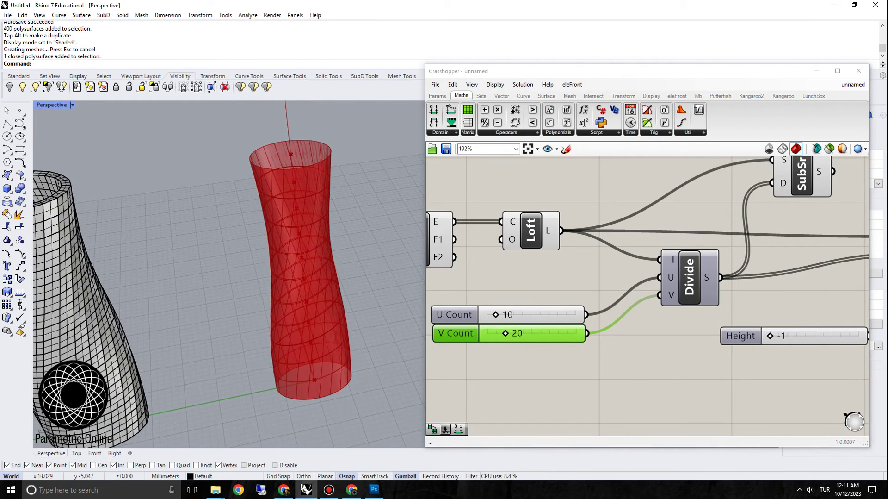
{"action": "scroll", "coordinate": [538, 262], "scroll_direction": "down", "scroll_amount": 1}
{"action": "scroll", "coordinate": [540, 259], "scroll_direction": "down", "scroll_amount": 1}
{"action": "right_click_drag", "start_coordinate": [291, 236], "coordinate": [319, 150]}
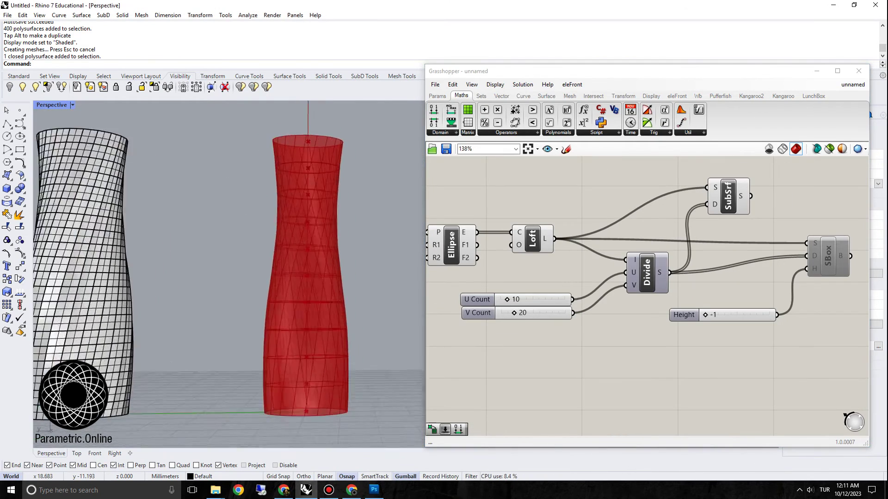
Highlight the Isotrim output and examine the tower's subdivided surface panels up close
{"action": "scroll", "coordinate": [319, 148], "scroll_direction": "up", "scroll_amount": 4}
{"action": "right_click_drag", "start_coordinate": [602, 352], "coordinate": [495, 364]}
{"action": "left_click", "coordinate": [636, 209]}
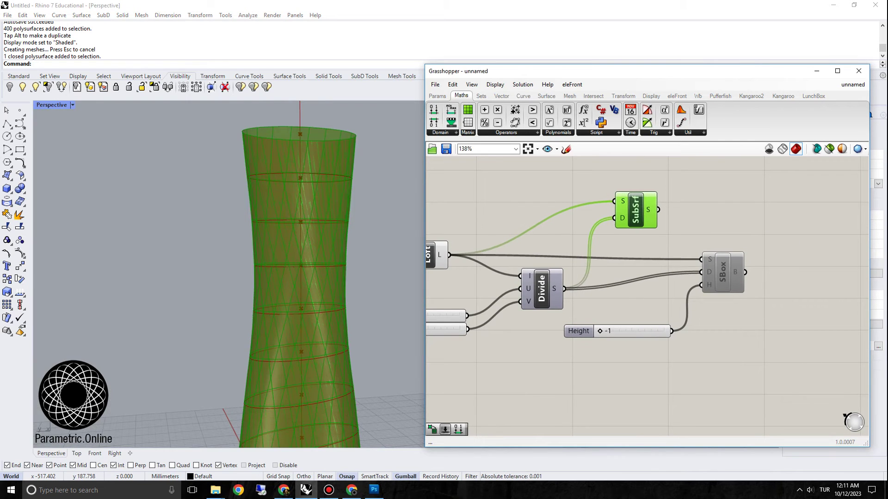
{"action": "scroll", "coordinate": [299, 196], "scroll_direction": "down", "scroll_amount": 2}
{"action": "right_click_drag", "start_coordinate": [299, 196], "coordinate": [296, 222]}
{"action": "scroll", "coordinate": [289, 153], "scroll_direction": "up", "scroll_amount": 4}
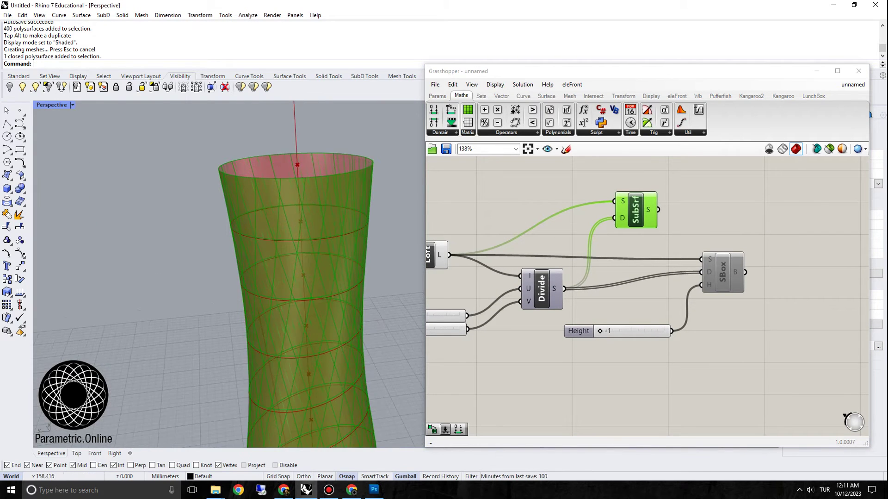
Re-enable the Surface Box component
{"action": "right_click_drag", "start_coordinate": [701, 259], "coordinate": [686, 221]}
{"action": "scroll", "coordinate": [683, 257], "scroll_direction": "down", "scroll_amount": 2}
{"action": "left_click", "coordinate": [701, 233]}
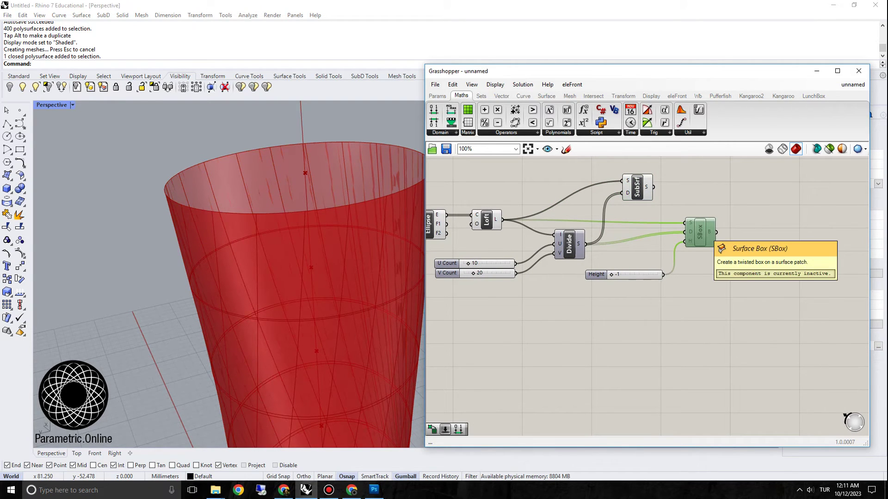
{"action": "right_click", "coordinate": [701, 227]}
{"action": "left_click", "coordinate": [726, 254]}
Examine the surface boxes around the preview tower's rim from several angles
{"action": "right_click_drag", "start_coordinate": [231, 277], "coordinate": [195, 282]}
{"action": "scroll", "coordinate": [189, 202], "scroll_direction": "up", "scroll_amount": 6}
{"action": "right_click_drag", "start_coordinate": [189, 201], "coordinate": [187, 220]}
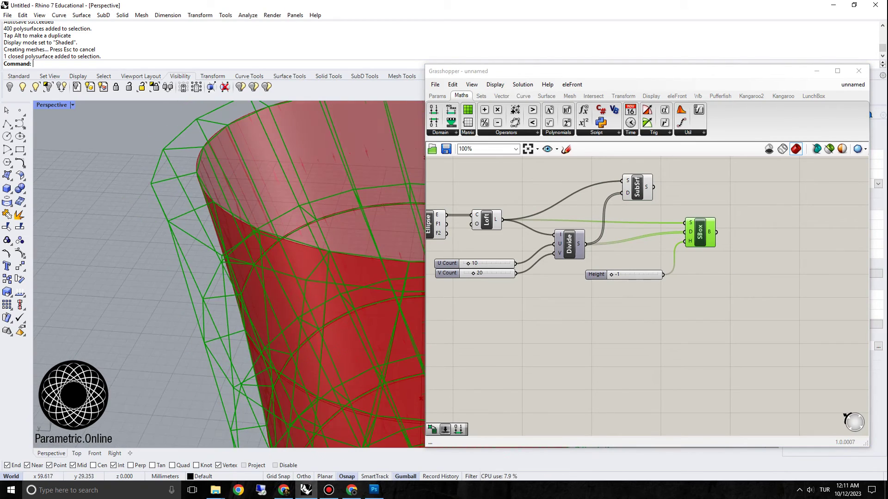
{"action": "scroll", "coordinate": [218, 185], "scroll_direction": "down", "scroll_amount": 5}
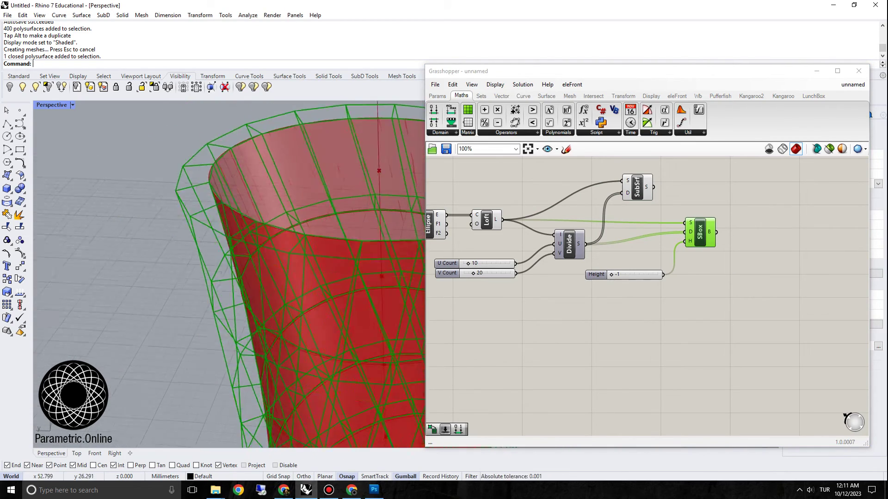
{"action": "right_click_drag", "start_coordinate": [220, 194], "coordinate": [235, 168]}
{"action": "scroll", "coordinate": [241, 168], "scroll_direction": "up", "scroll_amount": 5}
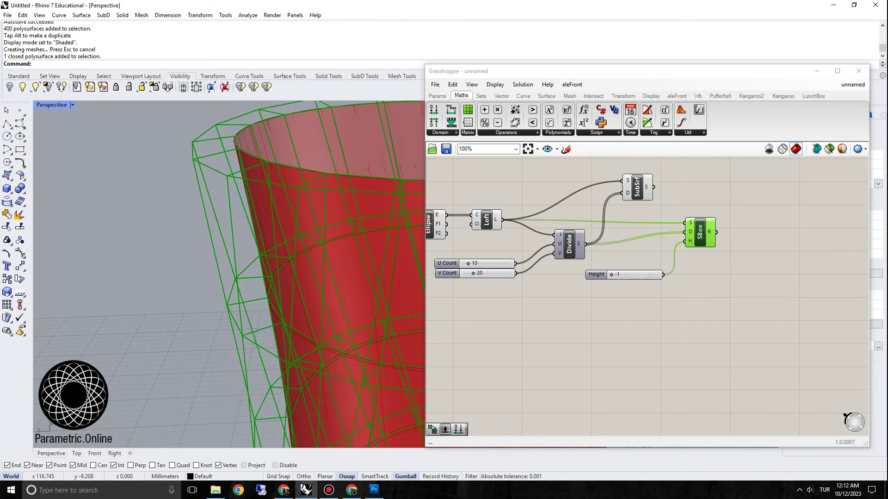
{"action": "scroll", "coordinate": [248, 204], "scroll_direction": "down", "scroll_amount": 10}
{"action": "scroll", "coordinate": [243, 199], "scroll_direction": "up", "scroll_amount": 8}
{"action": "right_click_drag", "start_coordinate": [222, 205], "coordinate": [224, 245]}
Pull a single box out of the baked tower and zoom to it with ZS
{"action": "left_click", "coordinate": [191, 223]}
{"action": "left_click", "coordinate": [208, 244]}
{"action": "scroll", "coordinate": [202, 221], "scroll_direction": "down", "scroll_amount": 5}
{"action": "left_click_drag", "start_coordinate": [224, 172], "coordinate": [167, 230]}
{"action": "left_click", "coordinate": [149, 247]}
{"action": "type", "text": "ZS"}
{"action": "key", "text": "Return"}
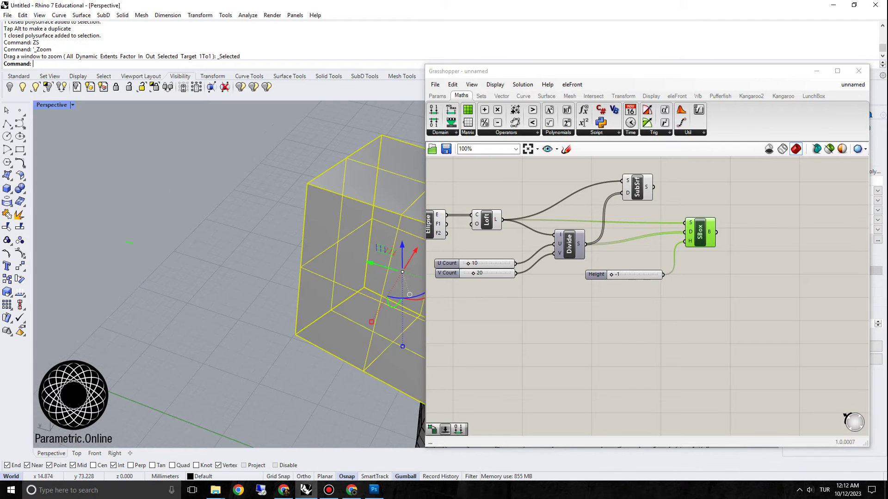
Turn on the solid control points of the isolated box
{"action": "key", "text": "Escape"}
{"action": "scroll", "coordinate": [229, 273], "scroll_direction": "down", "scroll_amount": 4}
{"action": "right_click_drag", "start_coordinate": [229, 273], "coordinate": [264, 277]}
{"action": "scroll", "coordinate": [259, 269], "scroll_direction": "up", "scroll_amount": 3}
{"action": "scroll", "coordinate": [229, 273], "scroll_direction": "down", "scroll_amount": 4}
{"action": "scroll", "coordinate": [294, 267], "scroll_direction": "up", "scroll_amount": 3}
{"action": "scroll", "coordinate": [259, 277], "scroll_direction": "up", "scroll_amount": 1}
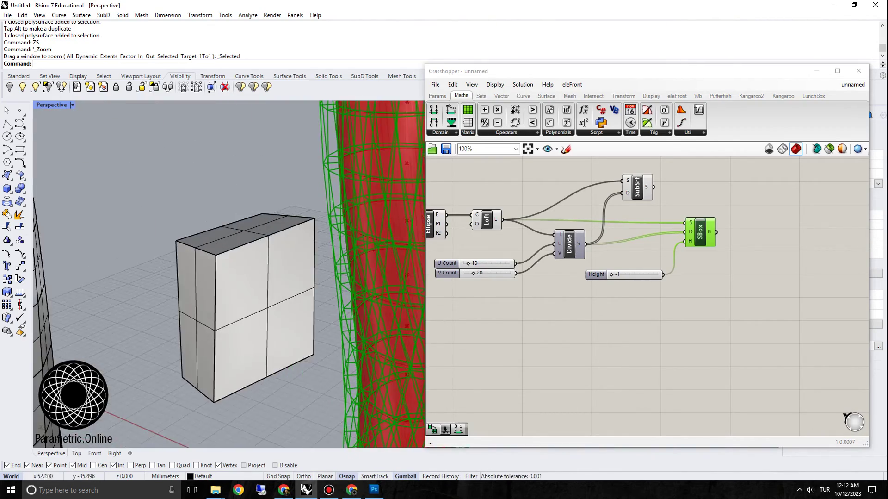
{"action": "left_click", "coordinate": [259, 282]}
{"action": "left_click", "coordinate": [329, 75]}
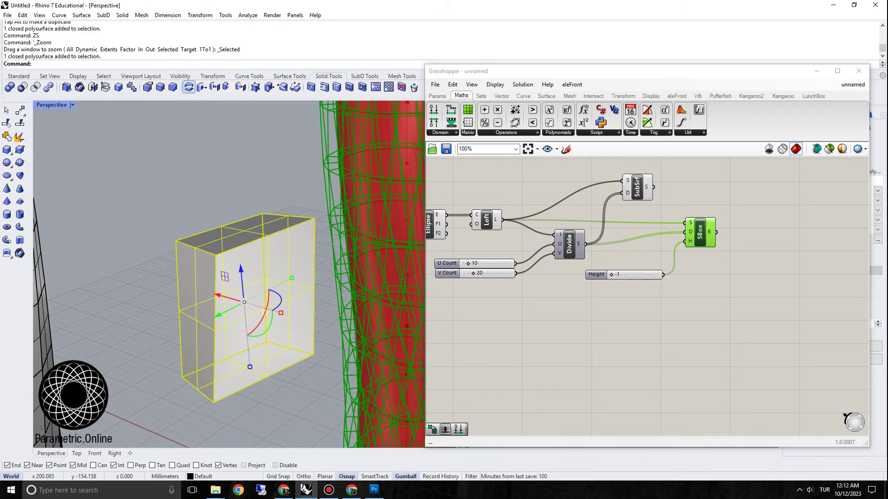
{"action": "left_click", "coordinate": [256, 86]}
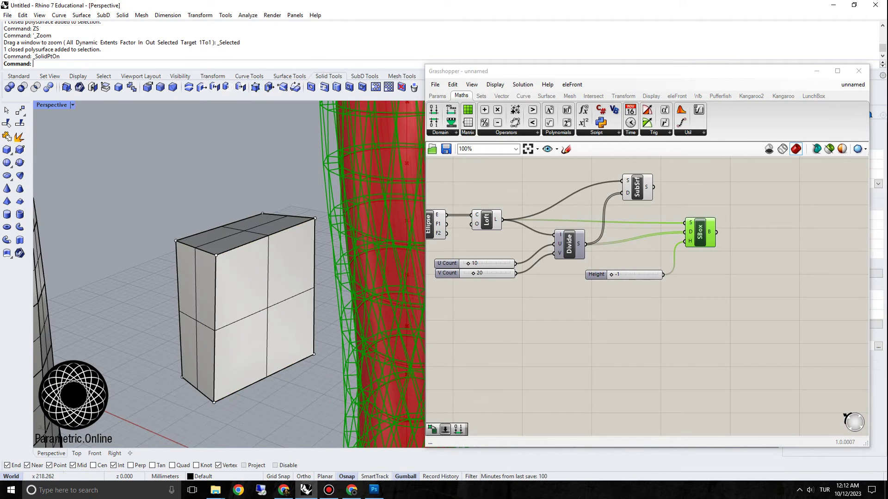
Set the Perspective viewport's display mode to Wireframe and view the isolated box's corner points
{"action": "left_click", "coordinate": [52, 105]}
{"action": "left_click", "coordinate": [51, 138]}
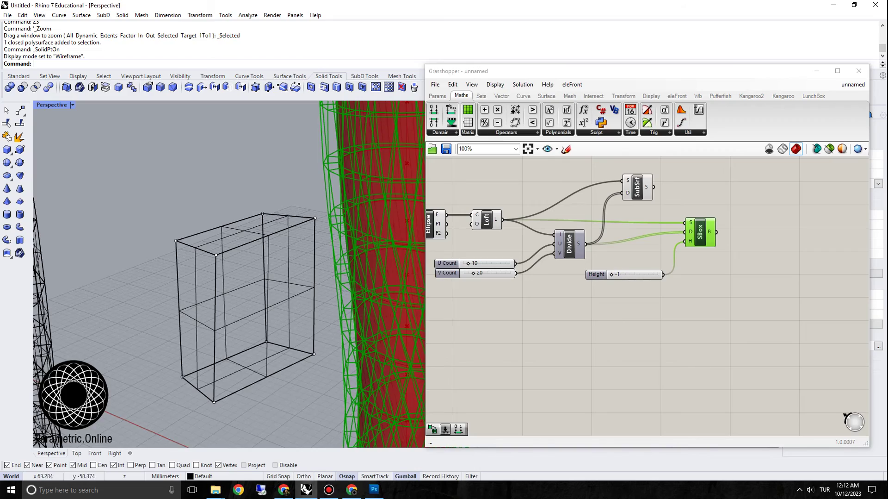
{"action": "scroll", "coordinate": [254, 222], "scroll_direction": "down", "scroll_amount": 5}
{"action": "mouse_move", "coordinate": [254, 222]}
{"action": "right_mouse_down"}
{"action": "mouse_move", "coordinate": [305, 231]}
{"action": "mouse_move", "coordinate": [252, 185]}
{"action": "mouse_move", "coordinate": [263, 225]}
{"action": "right_mouse_up"}
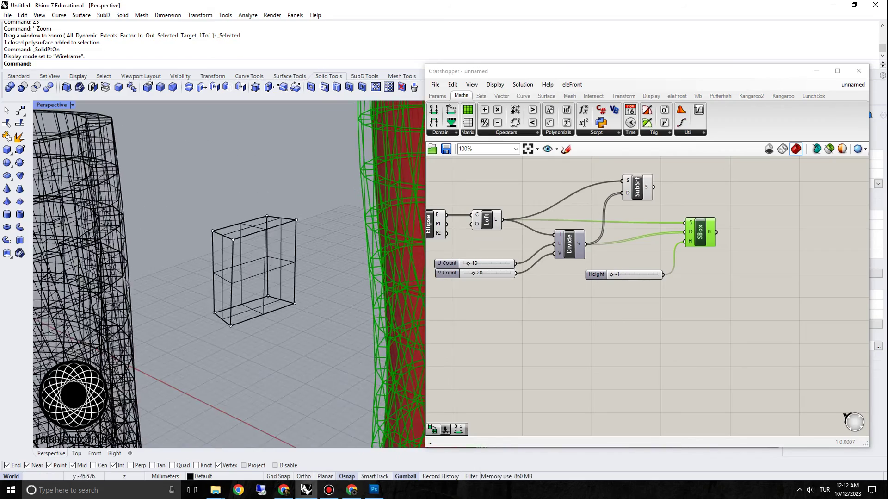
Delete the baked tower together with the isolated box, leaving only the Grasshopper preview
{"action": "scroll", "coordinate": [254, 271], "scroll_direction": "down", "scroll_amount": 10}
{"action": "right_click_drag", "start_coordinate": [254, 259], "coordinate": [292, 361]}
{"action": "left_click_drag", "start_coordinate": [293, 385], "coordinate": [179, 247]}
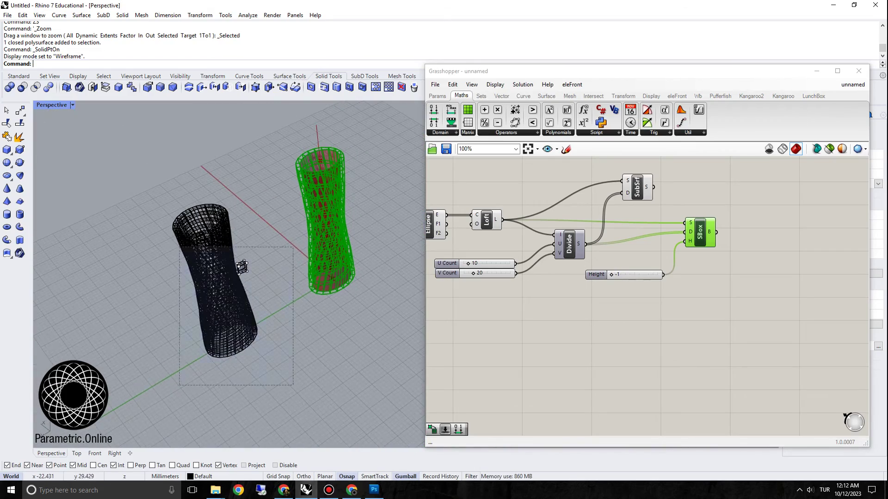
{"action": "key", "text": "Delete"}
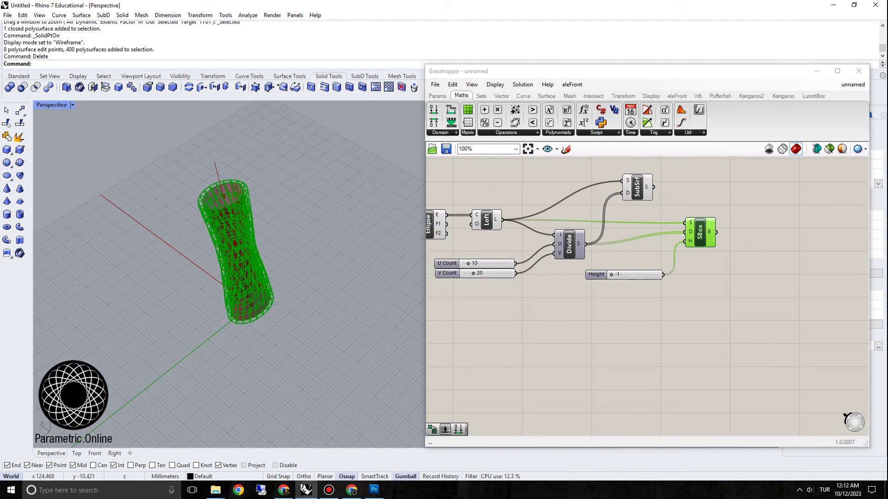
{"action": "scroll", "coordinate": [241, 277], "scroll_direction": "up", "scroll_amount": 8}
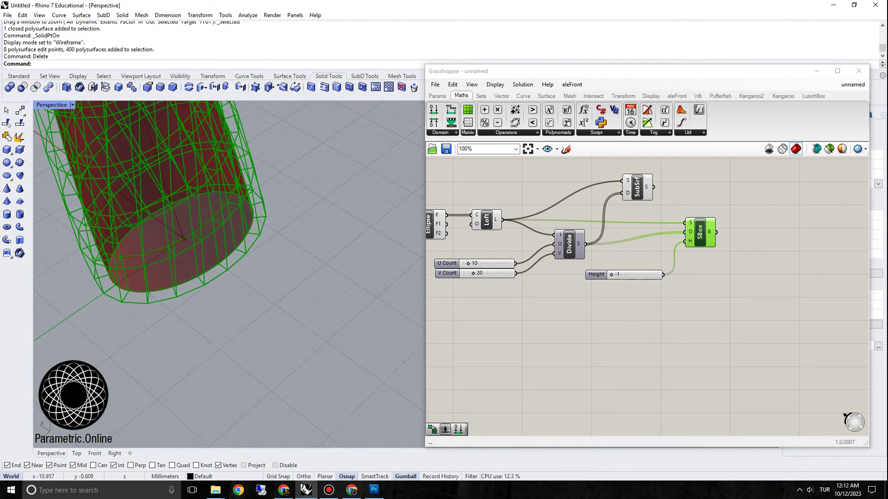
{"action": "scroll", "coordinate": [273, 298], "scroll_direction": "down", "scroll_amount": 3}
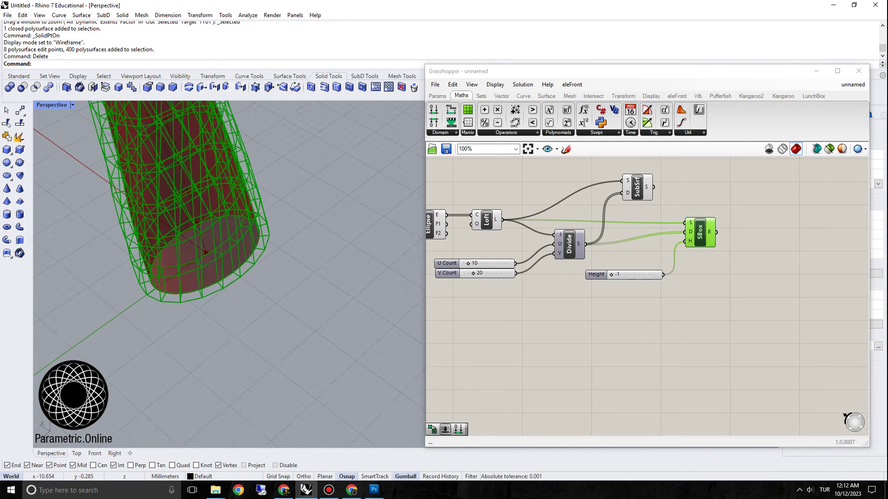
Examine the surface boxes wrapped around the tower, from the full height down to the base
{"action": "scroll", "coordinate": [246, 280], "scroll_direction": "up", "scroll_amount": 3}
{"action": "scroll", "coordinate": [210, 255], "scroll_direction": "down", "scroll_amount": 3}
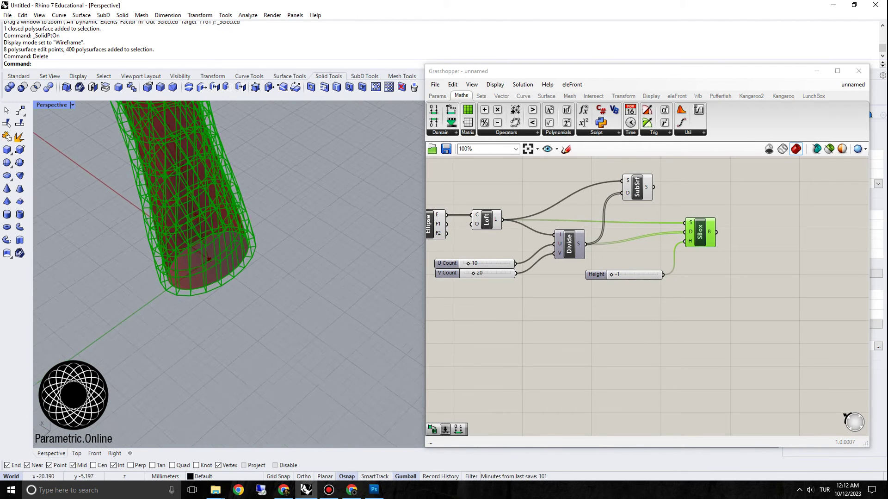
{"action": "scroll", "coordinate": [271, 331], "scroll_direction": "down", "scroll_amount": 8}
{"action": "right_click_drag", "start_coordinate": [270, 347], "coordinate": [259, 324]}
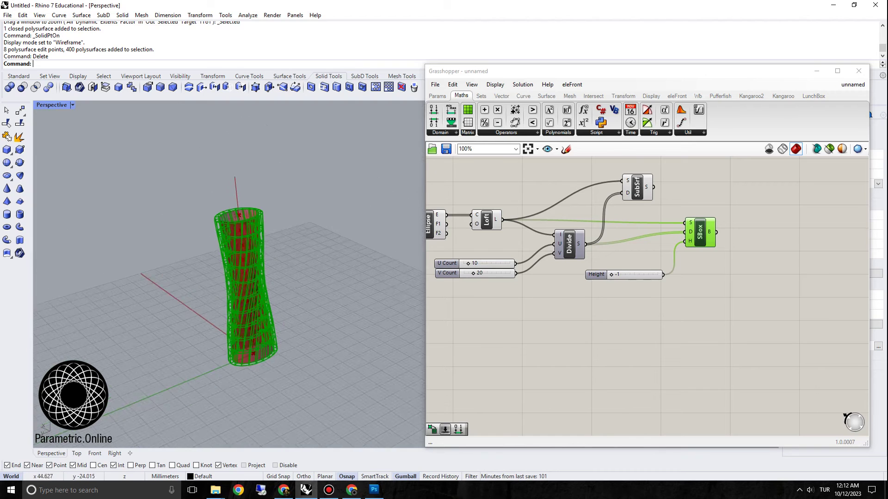
{"action": "scroll", "coordinate": [256, 333], "scroll_direction": "up", "scroll_amount": 4}
{"action": "right_click_drag", "start_coordinate": [546, 333], "coordinate": [576, 287]}
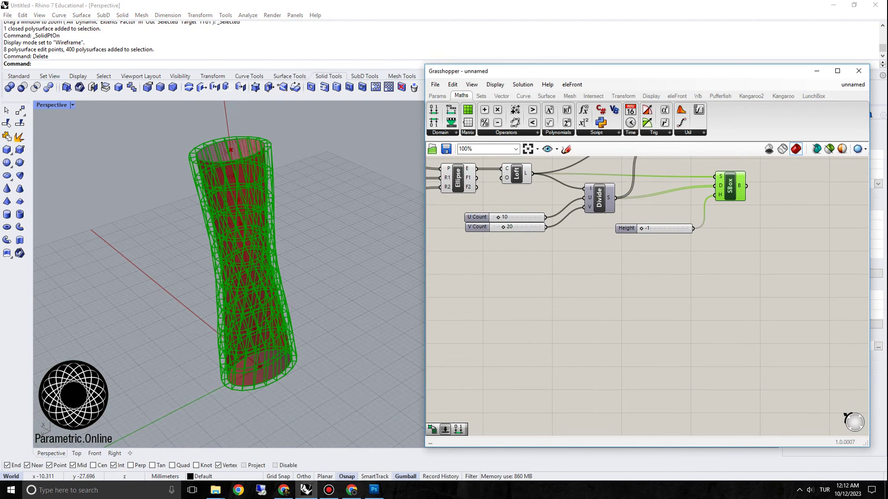
{"action": "scroll", "coordinate": [333, 287], "scroll_direction": "down", "scroll_amount": 3}
{"action": "right_click_drag", "start_coordinate": [333, 287], "coordinate": [329, 319]}
{"action": "mouse_move", "coordinate": [576, 287]}
{"action": "right_mouse_down"}
{"action": "mouse_move", "coordinate": [619, 300]}
{"action": "mouse_move", "coordinate": [560, 281]}
{"action": "right_mouse_up"}
{"action": "scroll", "coordinate": [234, 267], "scroll_direction": "up", "scroll_amount": 5}
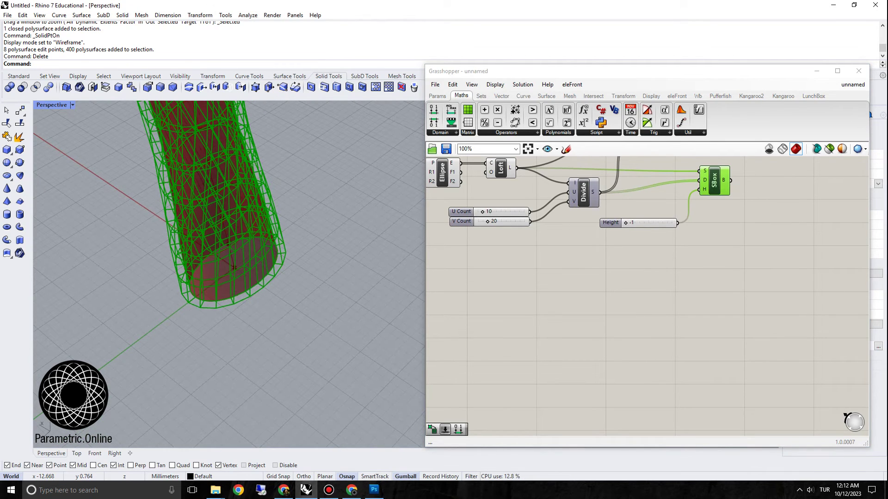
{"action": "scroll", "coordinate": [226, 260], "scroll_direction": "up", "scroll_amount": 2}
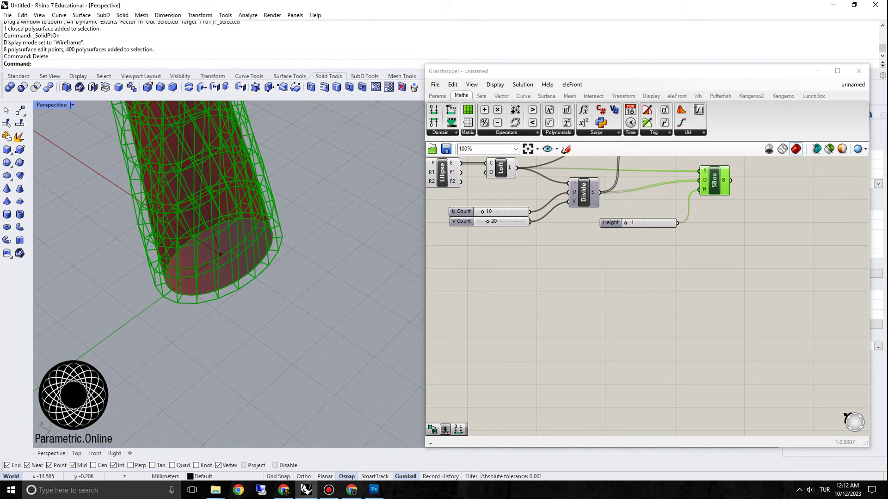
{"action": "scroll", "coordinate": [206, 239], "scroll_direction": "up", "scroll_amount": 2}
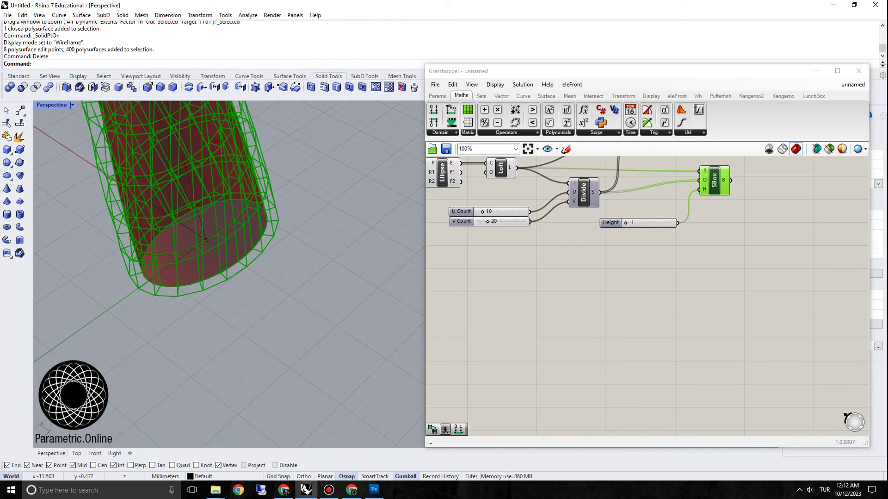
Add a Rectangle component in the empty canvas area below the surface box definition
{"action": "right_click_drag", "start_coordinate": [534, 308], "coordinate": [556, 306]}
{"action": "left_click", "coordinate": [556, 306]}
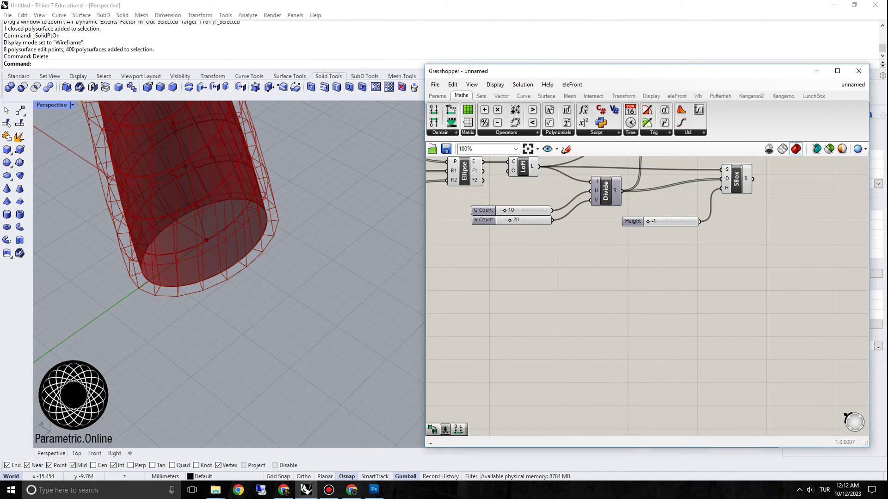
{"action": "double_click", "coordinate": [556, 306]}
{"action": "type", "text": "rectang"}
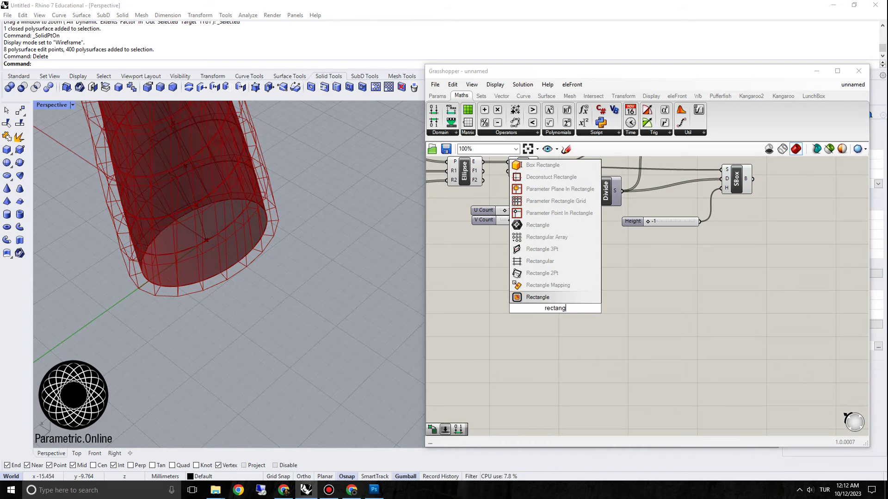
{"action": "key", "text": "Return"}
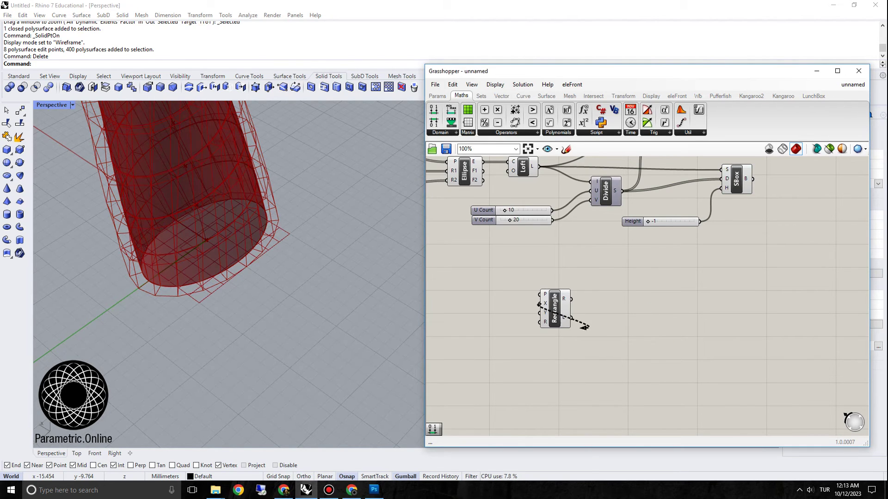
{"action": "left_click_drag", "start_coordinate": [555, 308], "coordinate": [603, 313]}
{"action": "scroll", "coordinate": [315, 279], "scroll_direction": "down", "scroll_amount": 5}
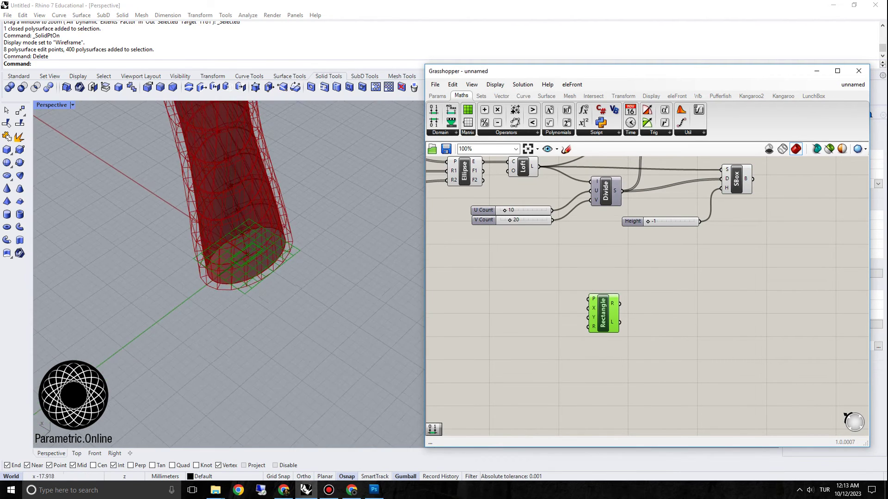
Add a Construct Point component in front of the Rectangle component
{"action": "left_click", "coordinate": [518, 287]}
{"action": "double_click", "coordinate": [512, 295]}
{"action": "type", "text": "xyz"}
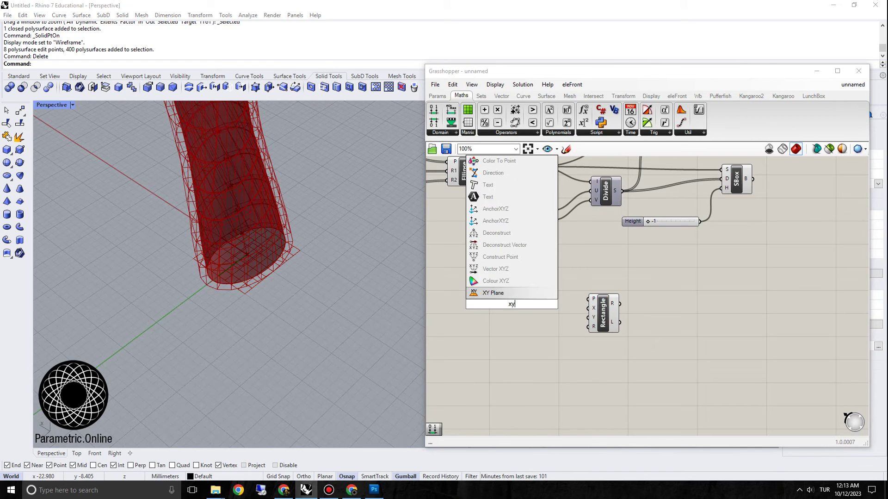
{"action": "left_click", "coordinate": [508, 269]}
{"action": "left_click_drag", "start_coordinate": [511, 304], "coordinate": [526, 304]}
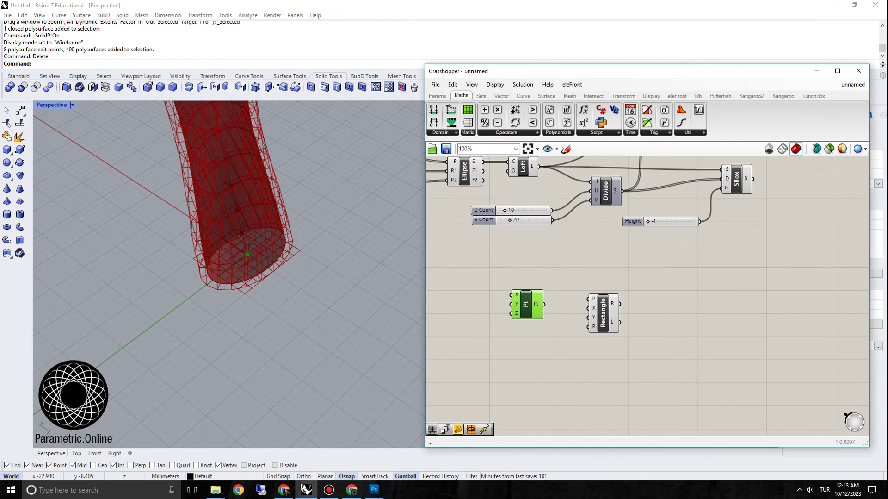
Feed a slider of 50 into the point's X coordinate and connect the point to the Rectangle's plane input
{"action": "right_click_drag", "start_coordinate": [541, 280], "coordinate": [597, 278]}
{"action": "double_click", "coordinate": [515, 294]}
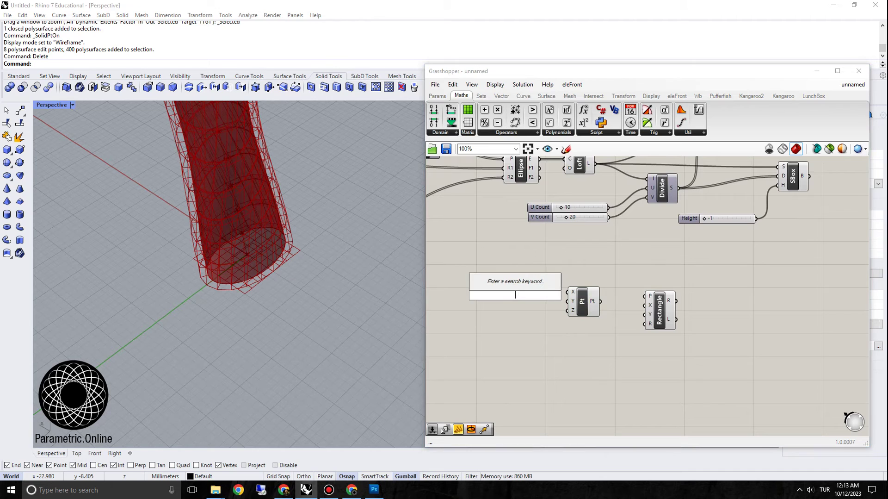
{"action": "type", "text": "50"}
{"action": "key", "text": "Return"}
{"action": "left_click_drag", "start_coordinate": [554, 295], "coordinate": [599, 305]}
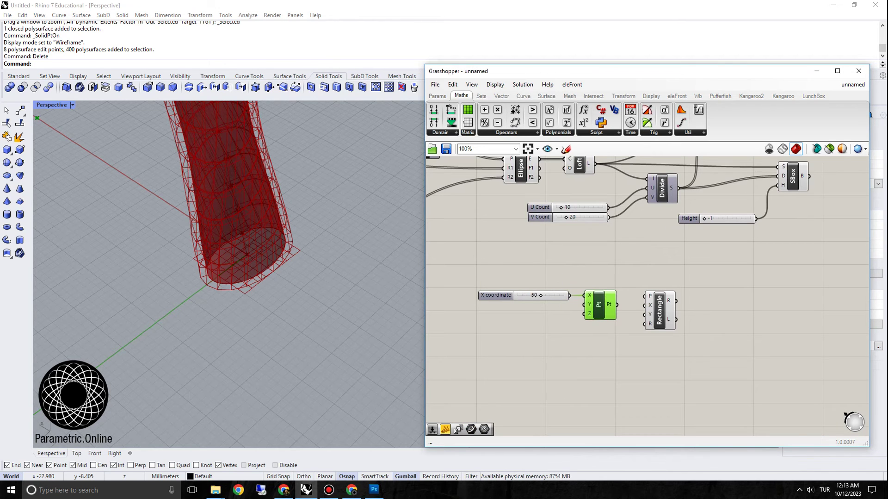
{"action": "left_click_drag", "start_coordinate": [659, 310], "coordinate": [671, 313]}
{"action": "left_click_drag", "start_coordinate": [618, 304], "coordinate": [657, 298]}
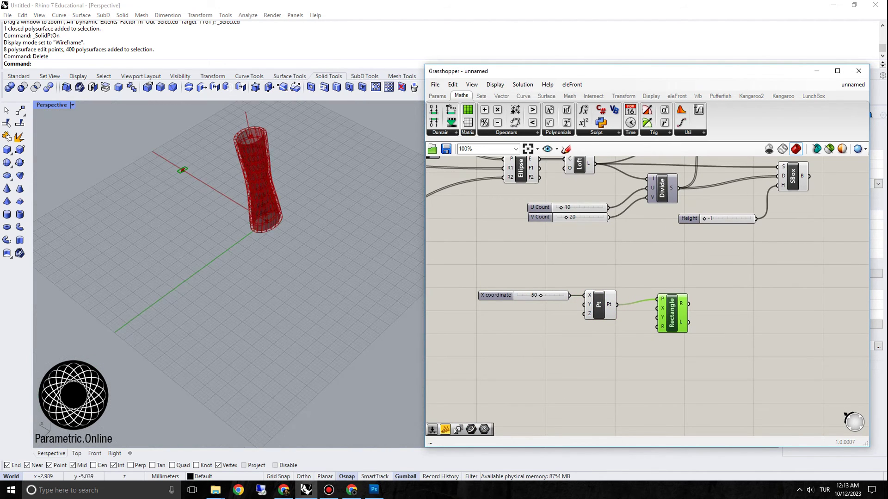
Set the X coordinate slider to 12 to bring the rectangle close to the tower's base
{"action": "scroll", "coordinate": [259, 218], "scroll_direction": "up", "scroll_amount": 3}
{"action": "scroll", "coordinate": [547, 293], "scroll_direction": "up", "scroll_amount": 2}
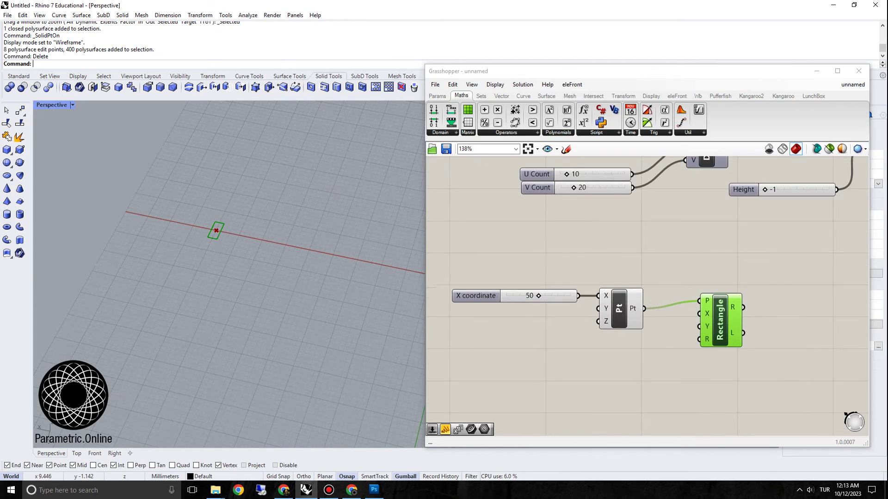
{"action": "left_click_drag", "start_coordinate": [540, 294], "coordinate": [538, 294]}
{"action": "scroll", "coordinate": [229, 273], "scroll_direction": "down", "scroll_amount": 3}
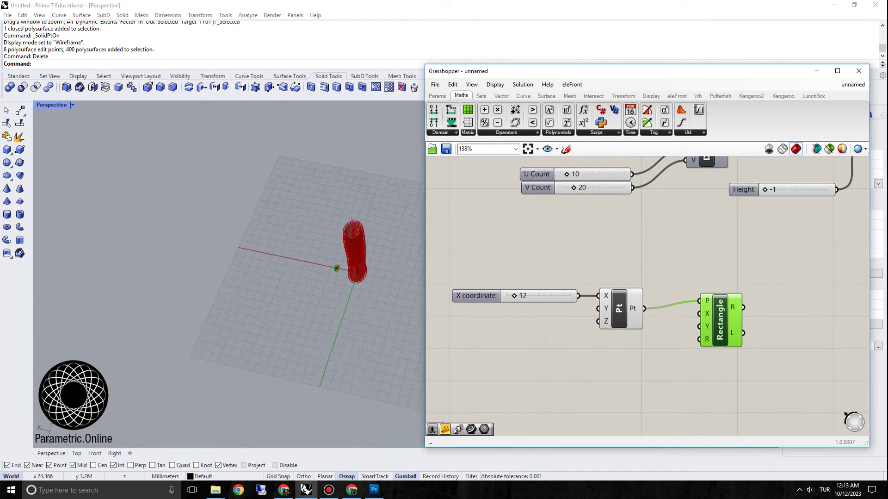
{"action": "scroll", "coordinate": [229, 273], "scroll_direction": "up", "scroll_amount": 3}
{"action": "right_click_drag", "start_coordinate": [229, 273], "coordinate": [333, 299]}
{"action": "scroll", "coordinate": [259, 259], "scroll_direction": "up", "scroll_amount": 3}
{"action": "scroll", "coordinate": [259, 259], "scroll_direction": "down", "scroll_amount": 3}
{"action": "scroll", "coordinate": [259, 259], "scroll_direction": "up", "scroll_amount": 3}
{"action": "scroll", "coordinate": [333, 298], "scroll_direction": "down", "scroll_amount": 5}
{"action": "scroll", "coordinate": [231, 292], "scroll_direction": "up", "scroll_amount": 7}
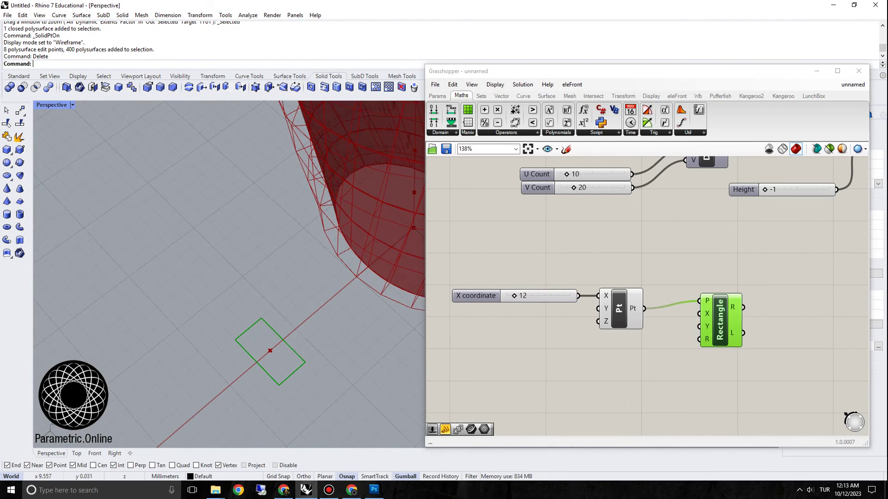
Space out the Rectangle component from the point and add a Scale component after it
{"action": "right_click_drag", "start_coordinate": [671, 361], "coordinate": [604, 341]}
{"action": "left_click_drag", "start_coordinate": [654, 306], "coordinate": [665, 313]}
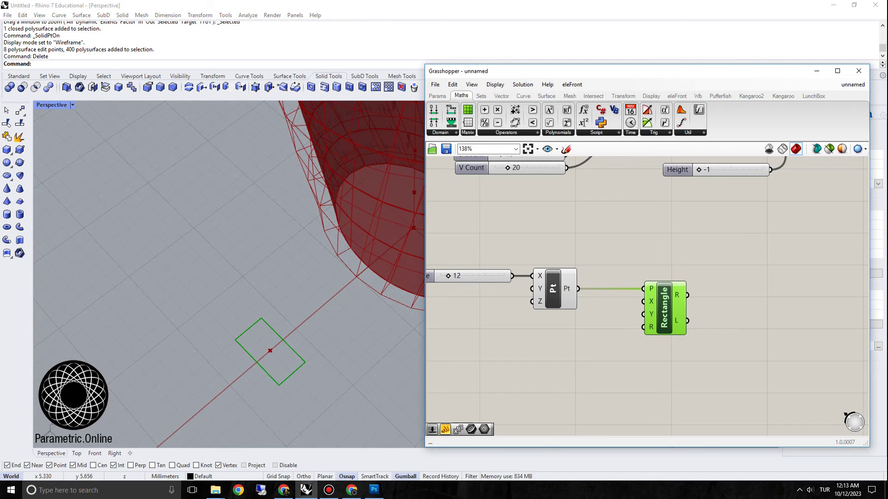
{"action": "scroll", "coordinate": [771, 281], "scroll_direction": "down", "scroll_amount": 3}
{"action": "double_click", "coordinate": [707, 342]}
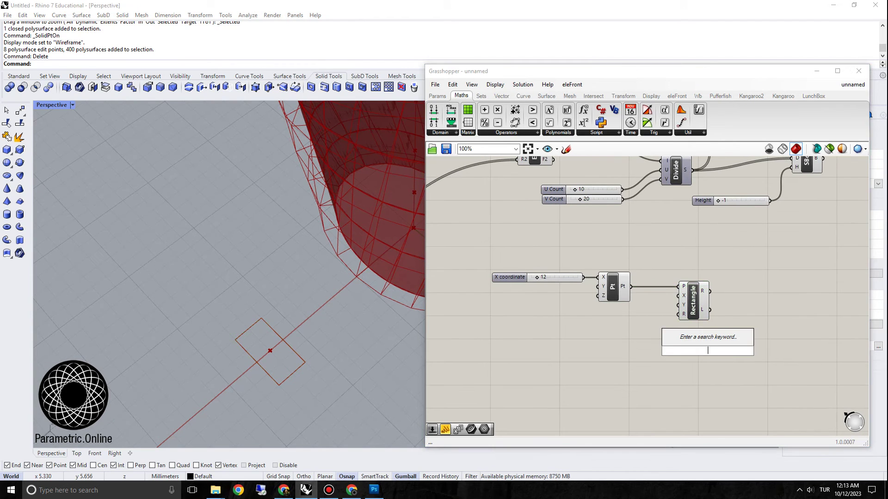
{"action": "type", "text": "scale"}
{"action": "key", "text": "Return"}
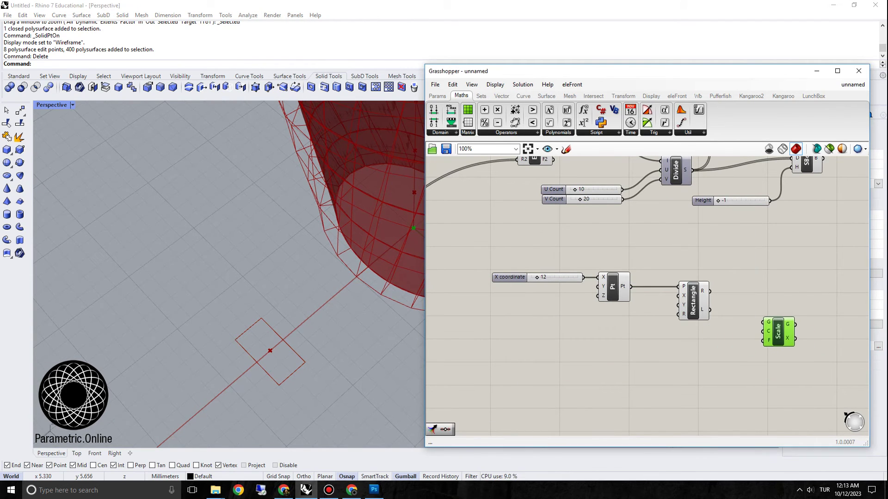
Connect the rectangle to the Scale geometry and use its centroid from a new Area component as the scaling center
{"action": "left_click_drag", "start_coordinate": [693, 300], "coordinate": [671, 299]}
{"action": "double_click", "coordinate": [703, 328]}
{"action": "type", "text": "area"}
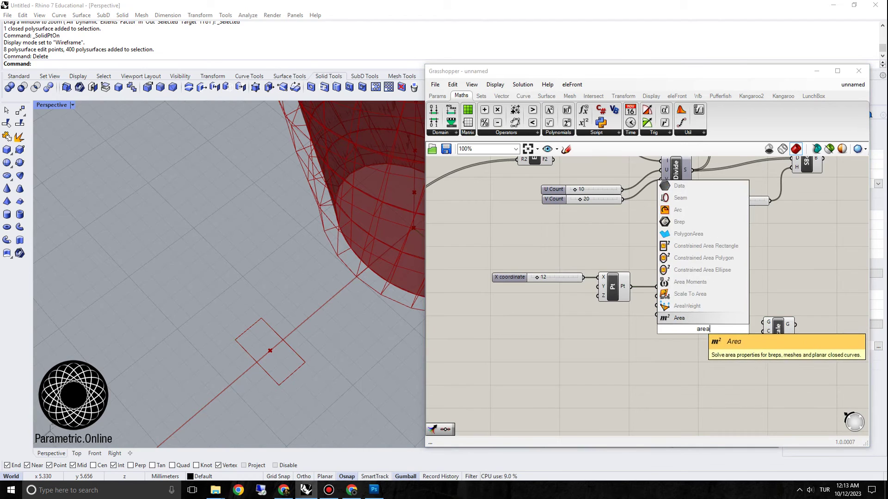
{"action": "key", "text": "Return"}
{"action": "left_click_drag", "start_coordinate": [711, 328], "coordinate": [724, 325]}
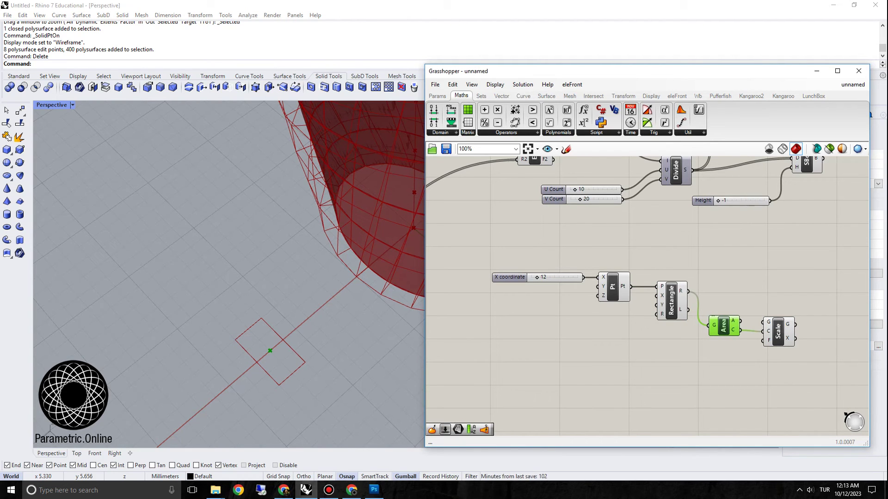
{"action": "left_click_drag", "start_coordinate": [752, 315], "coordinate": [787, 329]}
Add a number slider of 0.5 and connect it to the Scale component's factor input
{"action": "double_click", "coordinate": [702, 350]}
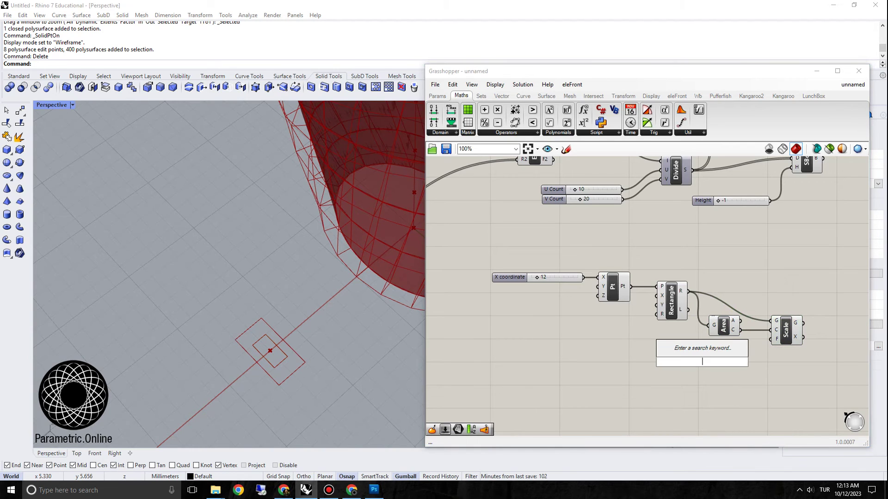
{"action": "type", "text": "0.5"}
{"action": "key", "text": "Return"}
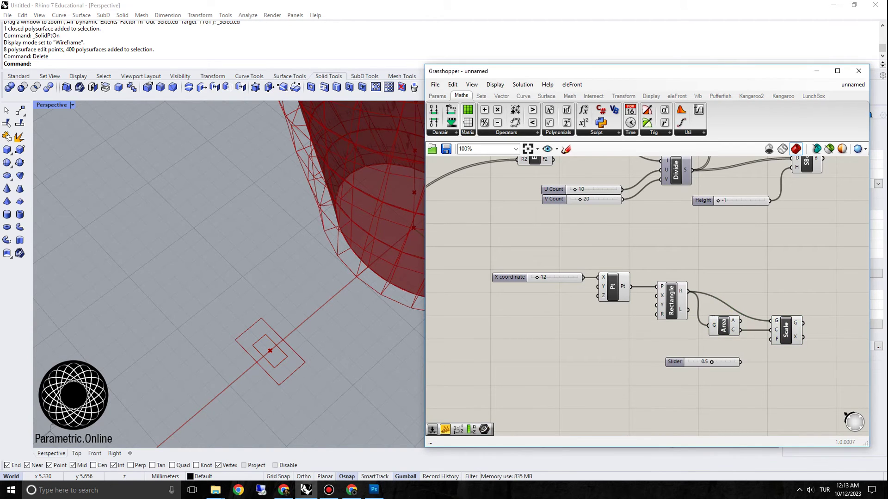
{"action": "left_click_drag", "start_coordinate": [767, 344], "coordinate": [676, 344]}
{"action": "right_click_drag", "start_coordinate": [758, 374], "coordinate": [682, 351]}
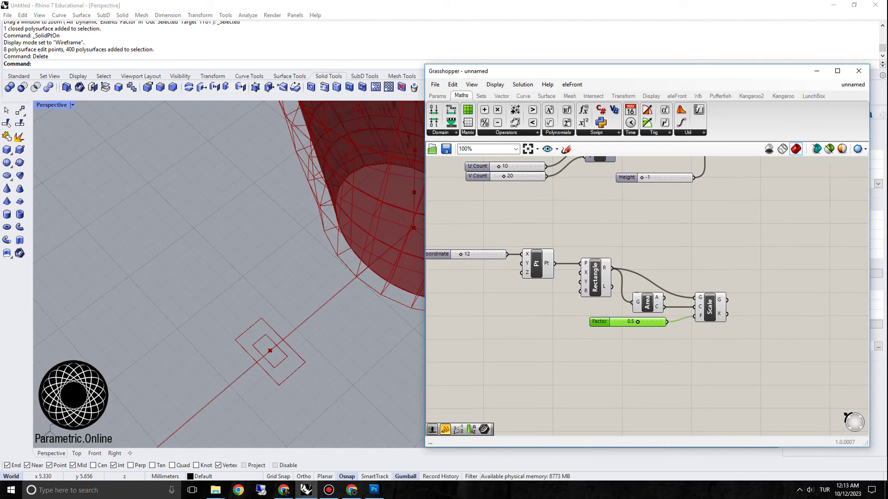
Add the Fillet component for sharp curve corners and connect the scaled rectangle to its curve input
{"action": "left_click", "coordinate": [709, 307]}
{"action": "left_click", "coordinate": [722, 344]}
{"action": "double_click", "coordinate": [788, 301]}
{"action": "type", "text": "fille"}
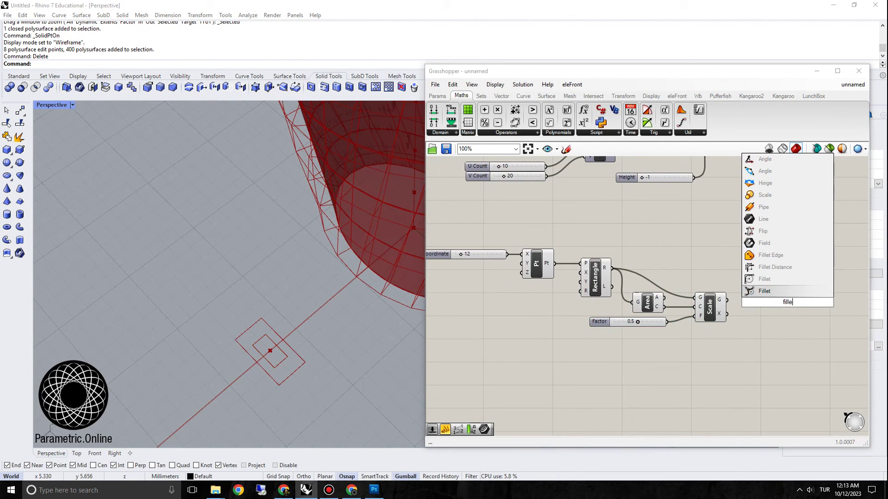
{"action": "key", "text": "Up"}
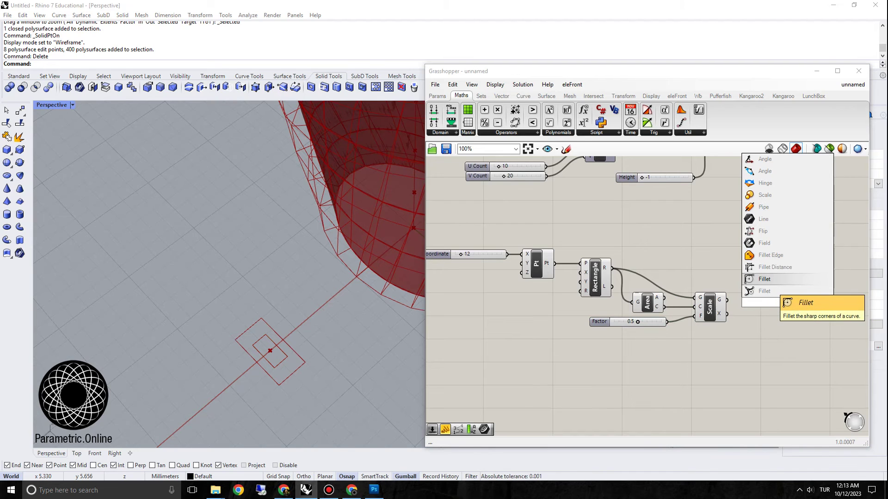
{"action": "key", "text": "Return"}
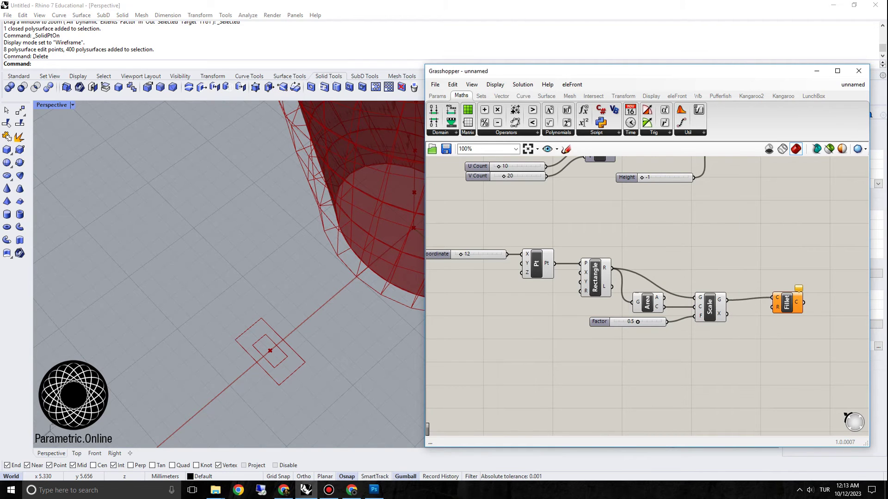
{"action": "left_click_drag", "start_coordinate": [788, 302], "coordinate": [784, 309]}
Add a number slider of 0.3 and connect it to the Fillet component's radius input
{"action": "double_click", "coordinate": [727, 346]}
{"action": "type", "text": "0.3"}
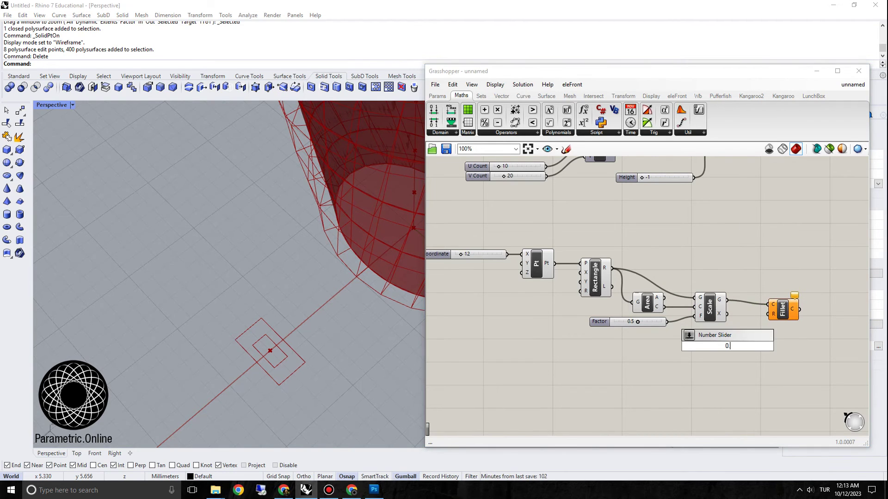
{"action": "key", "text": "Return"}
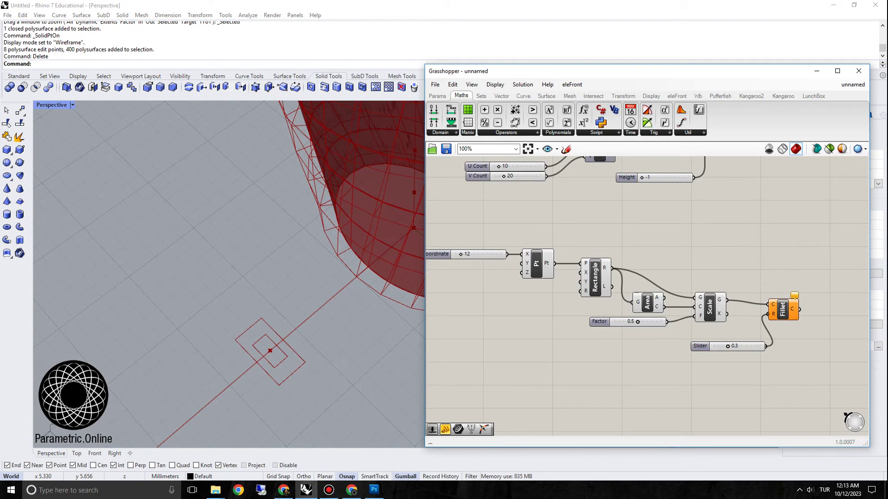
{"action": "left_click_drag", "start_coordinate": [700, 346], "coordinate": [685, 342]}
{"action": "left_click", "coordinate": [783, 308]}
{"action": "right_click_drag", "start_coordinate": [792, 338], "coordinate": [737, 326]}
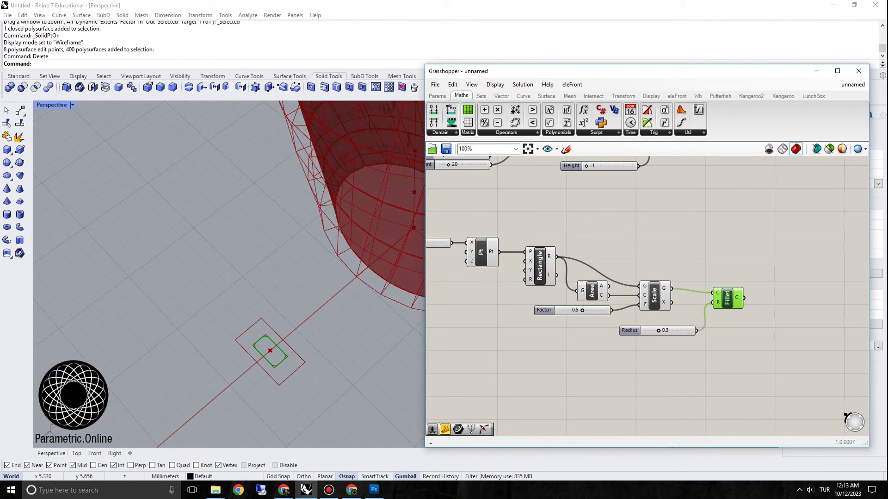
Add a Merge component and connect the original rectangle to D1 and the filleted inner curve to D2
{"action": "left_click", "coordinate": [540, 266]}
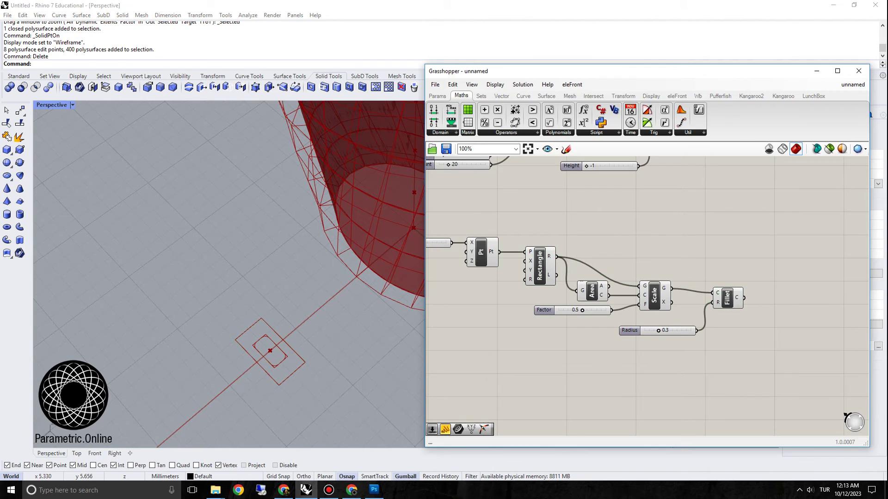
{"action": "double_click", "coordinate": [765, 268]}
{"action": "type", "text": "merge"}
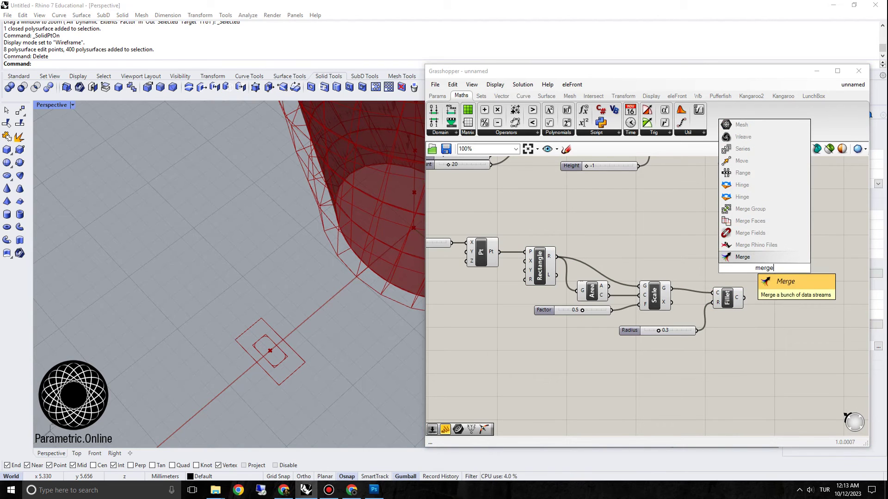
{"action": "key", "text": "Return"}
{"action": "left_click_drag", "start_coordinate": [581, 253], "coordinate": [799, 265]}
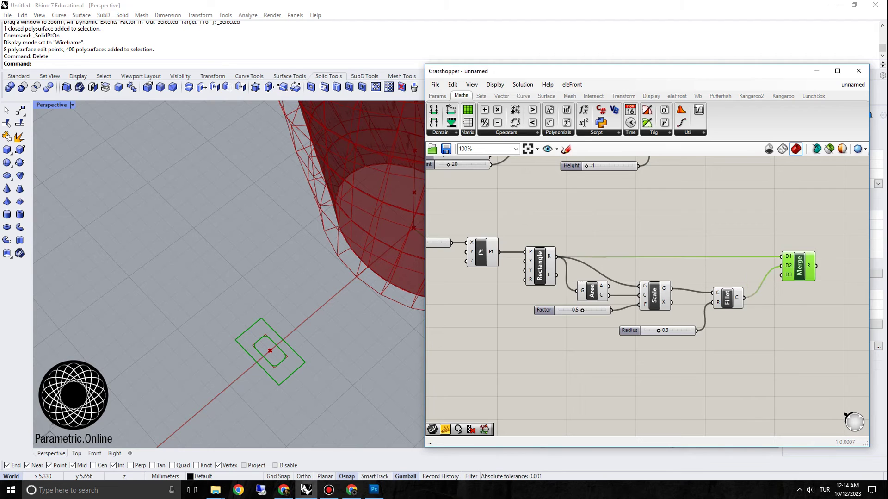
Add a Boundary Surfaces component and connect the merged rectangle and filleted curve to its edges input
{"action": "right_click_drag", "start_coordinate": [800, 296], "coordinate": [638, 298]}
{"action": "double_click", "coordinate": [703, 269]}
{"action": "type", "text": "boundar"}
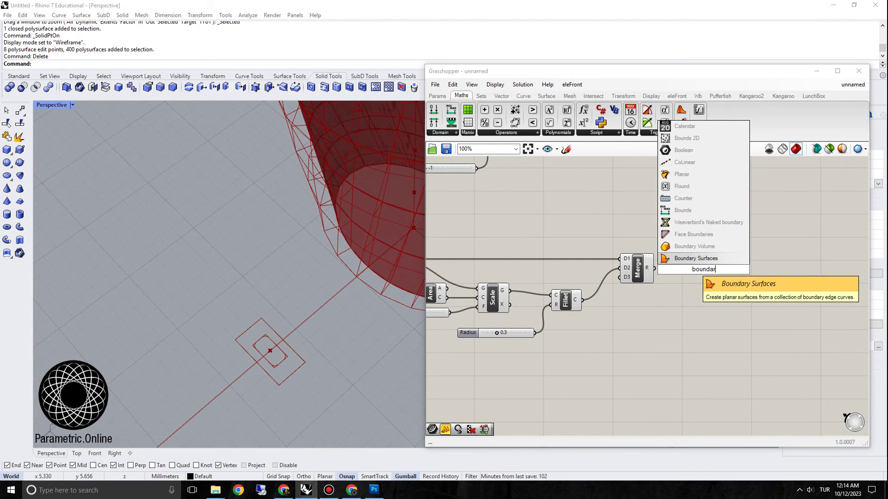
{"action": "key", "text": "Return"}
{"action": "left_click_drag", "start_coordinate": [654, 268], "coordinate": [689, 269]}
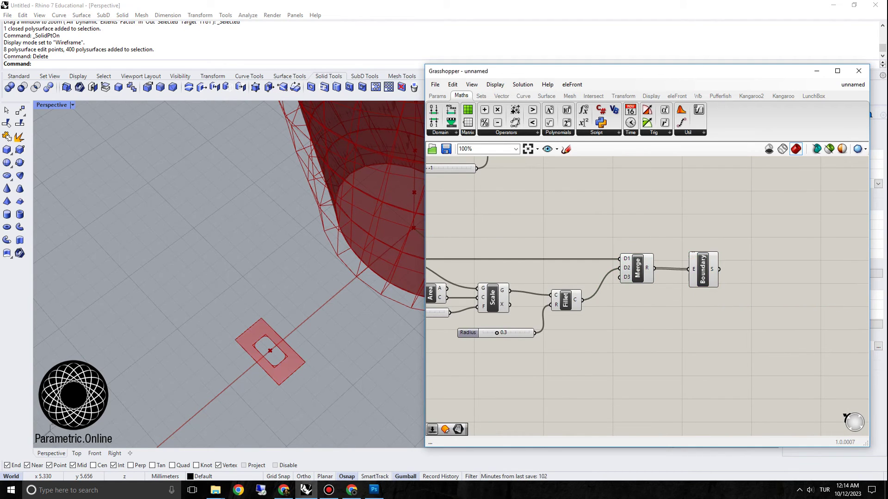
{"action": "left_click", "coordinate": [703, 269]}
Turn off the preview of the panel components upstream of Boundary Surfaces, from the rectangle through Merge
{"action": "right_click_drag", "start_coordinate": [528, 292], "coordinate": [708, 275]}
{"action": "scroll", "coordinate": [707, 275], "scroll_direction": "down", "scroll_amount": 2}
{"action": "left_click_drag", "start_coordinate": [799, 312], "coordinate": [558, 241]}
{"action": "left_click", "coordinate": [524, 85]}
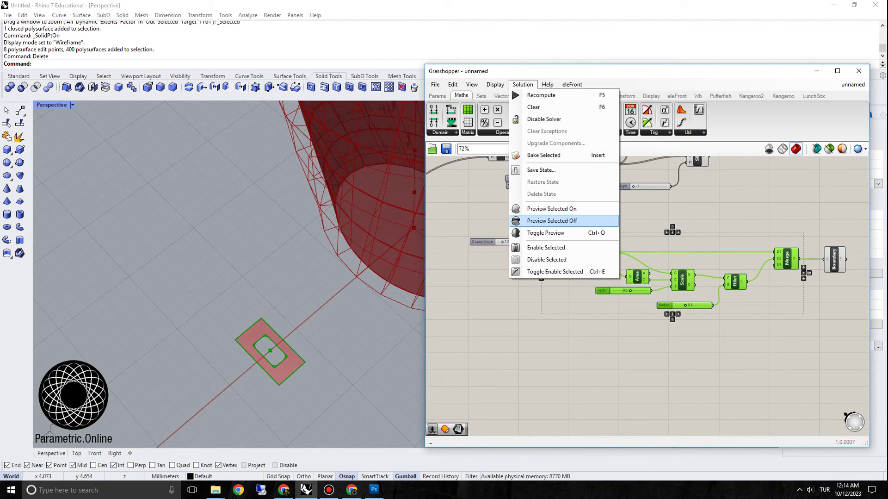
{"action": "left_click", "coordinate": [551, 221]}
Add an Extrude component after Boundary Surfaces and connect the framed surface to its base input
{"action": "right_click_drag", "start_coordinate": [838, 273], "coordinate": [694, 251]}
{"action": "left_click", "coordinate": [693, 240]}
{"action": "scroll", "coordinate": [721, 240], "scroll_direction": "up", "scroll_amount": 3}
{"action": "double_click", "coordinate": [722, 240]}
{"action": "type", "text": "extr"}
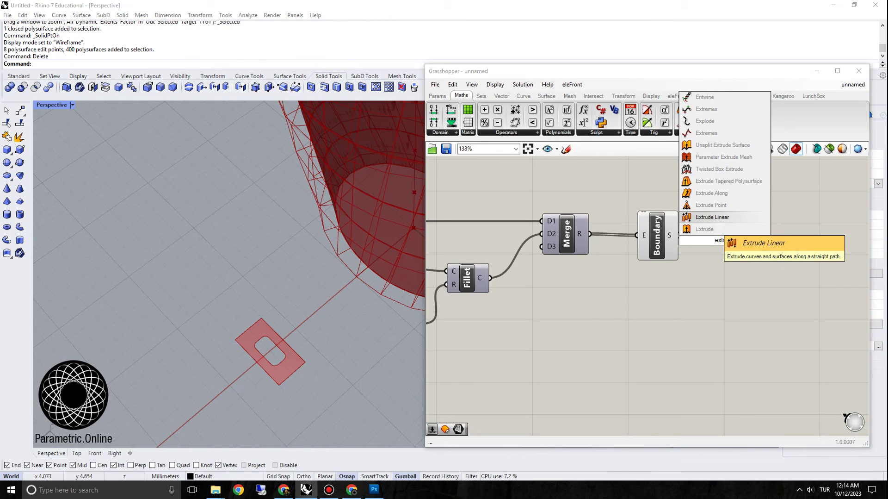
{"action": "key", "text": "Return"}
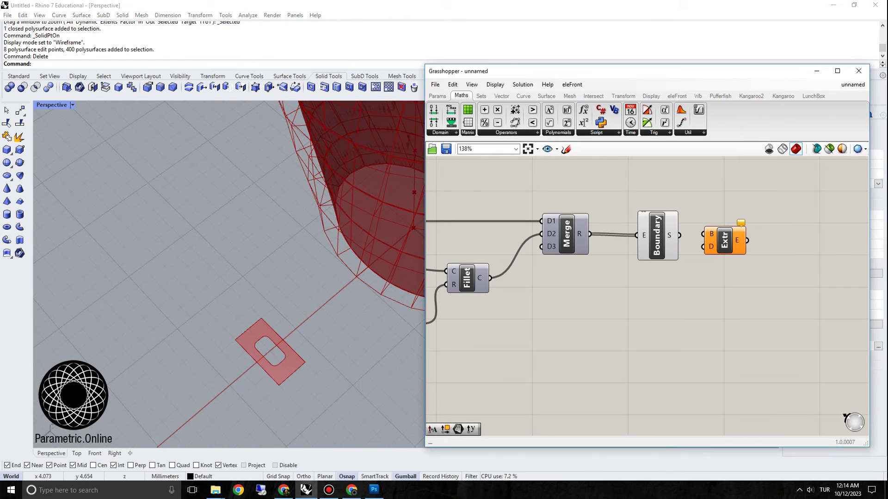
{"action": "left_click_drag", "start_coordinate": [725, 240], "coordinate": [784, 249]}
Add a Unit Z vector and connect it to the Extrude component's direction input
{"action": "double_click", "coordinate": [714, 283]}
{"action": "type", "text": "z"}
{"action": "key", "text": "Return"}
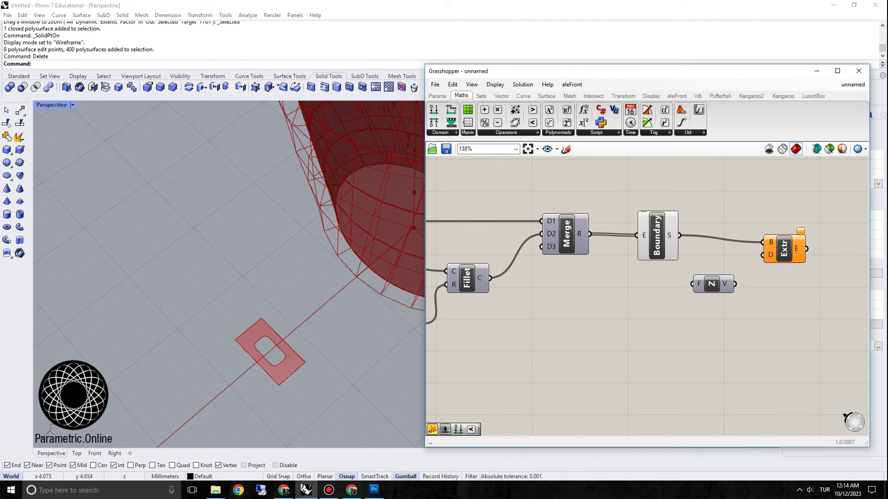
{"action": "left_click_drag", "start_coordinate": [734, 274], "coordinate": [735, 283]}
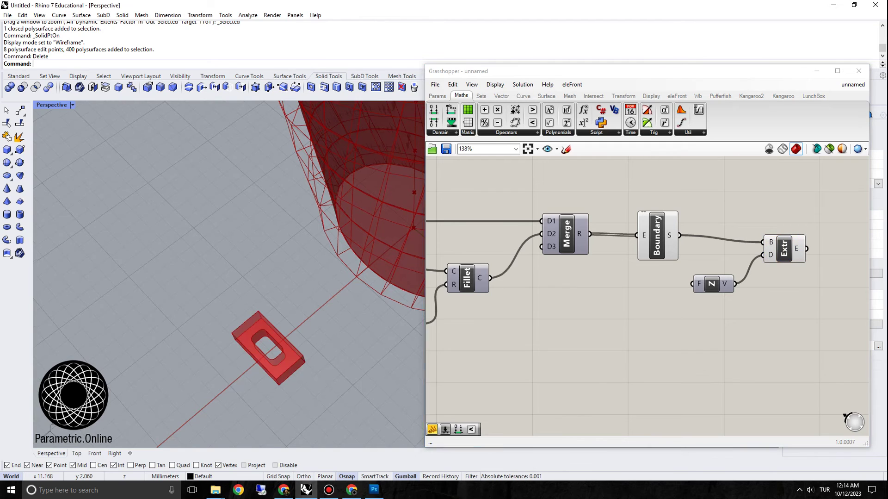
Examine the extruded panel with its filleted opening beside the tower from several angles and distances
{"action": "scroll", "coordinate": [239, 283], "scroll_direction": "down", "scroll_amount": 5}
{"action": "right_click_drag", "start_coordinate": [231, 352], "coordinate": [245, 259]}
{"action": "scroll", "coordinate": [278, 335], "scroll_direction": "up", "scroll_amount": 7}
{"action": "right_click_drag", "start_coordinate": [259, 296], "coordinate": [377, 355]}
{"action": "scroll", "coordinate": [278, 335], "scroll_direction": "down", "scroll_amount": 5}
{"action": "scroll", "coordinate": [377, 355], "scroll_direction": "up", "scroll_amount": 5}
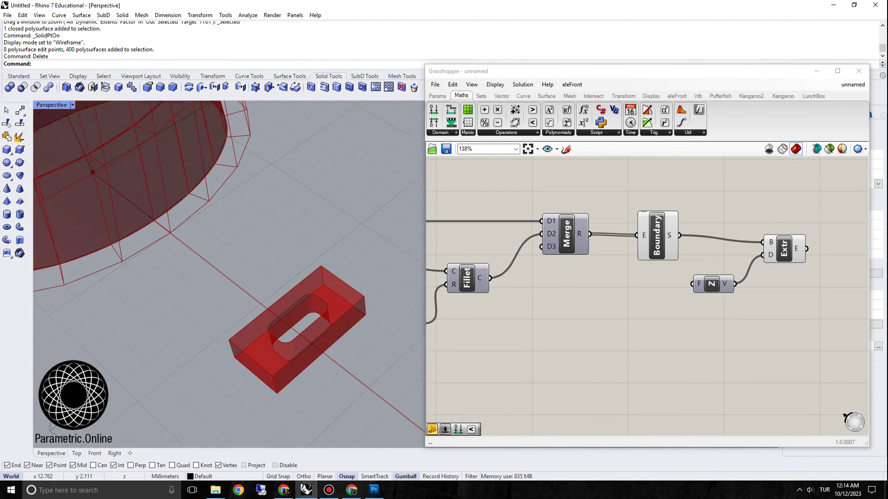
{"action": "scroll", "coordinate": [377, 352], "scroll_direction": "down", "scroll_amount": 6}
{"action": "scroll", "coordinate": [248, 280], "scroll_direction": "up", "scroll_amount": 4}
{"action": "right_click_drag", "start_coordinate": [224, 279], "coordinate": [203, 279], "text": "shift"}
Add a Cap Holes component and connect the extruded panel to its input
{"action": "right_click_drag", "start_coordinate": [805, 296], "coordinate": [696, 280]}
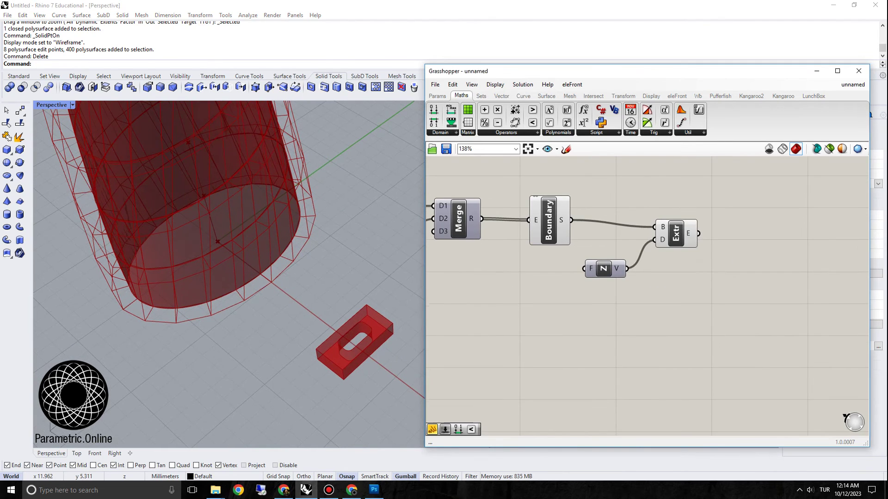
{"action": "double_click", "coordinate": [740, 253]}
{"action": "type", "text": "cap"}
{"action": "key", "text": "Down"}
{"action": "key", "text": "Return"}
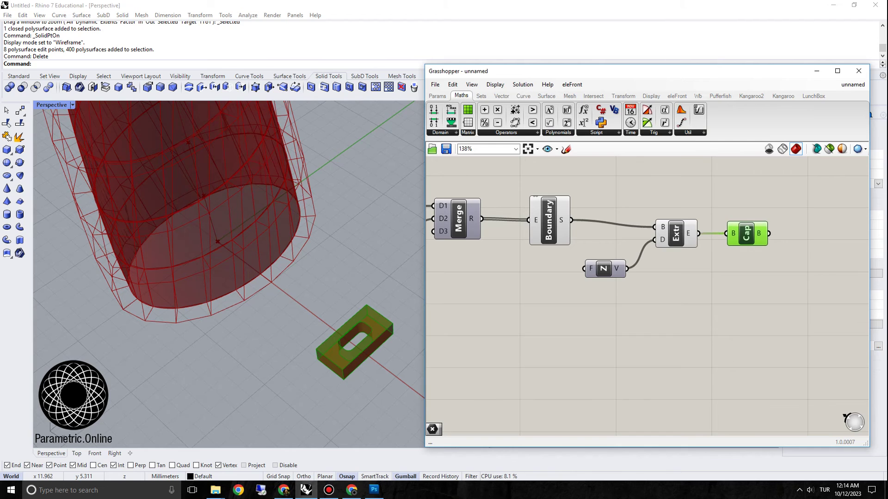
Move the whole group of panel components lower on the canvas, further below the tower definition
{"action": "scroll", "coordinate": [739, 230], "scroll_direction": "down", "scroll_amount": 6}
{"action": "left_click_drag", "start_coordinate": [756, 211], "coordinate": [529, 259]}
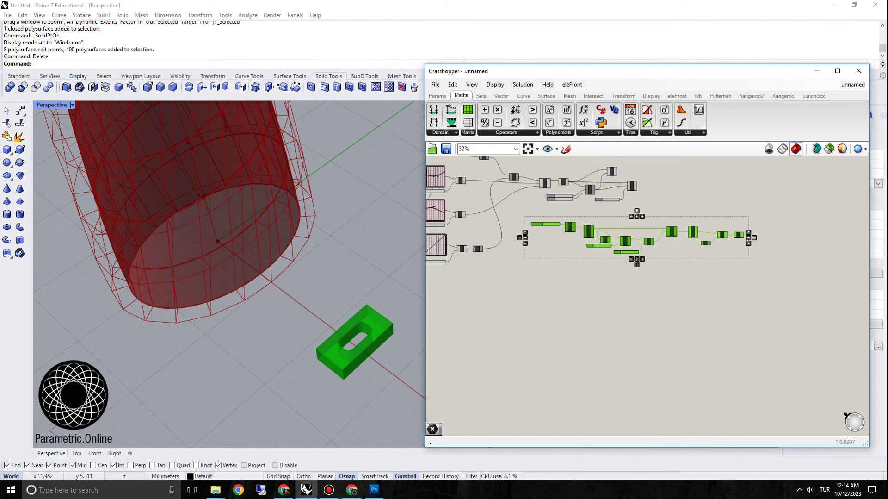
{"action": "left_click_drag", "start_coordinate": [588, 231], "coordinate": [518, 286]}
{"action": "left_click", "coordinate": [532, 331]}
Examine the capped panel next to the tower and highlight the Cap Holes output in the viewport
{"action": "right_click_drag", "start_coordinate": [347, 282], "coordinate": [342, 305]}
{"action": "scroll", "coordinate": [365, 300], "scroll_direction": "up", "scroll_amount": 6}
{"action": "scroll", "coordinate": [365, 300], "scroll_direction": "down", "scroll_amount": 6}
{"action": "scroll", "coordinate": [340, 282], "scroll_direction": "up", "scroll_amount": 4}
{"action": "scroll", "coordinate": [345, 259], "scroll_direction": "down", "scroll_amount": 7}
{"action": "right_click_drag", "start_coordinate": [340, 264], "coordinate": [307, 226]}
{"action": "scroll", "coordinate": [306, 226], "scroll_direction": "up", "scroll_amount": 4}
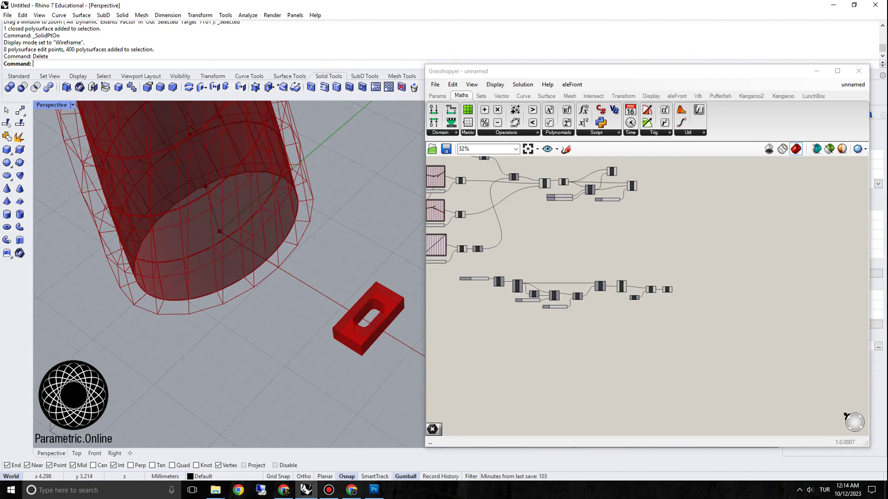
{"action": "scroll", "coordinate": [386, 321], "scroll_direction": "up", "scroll_amount": 4}
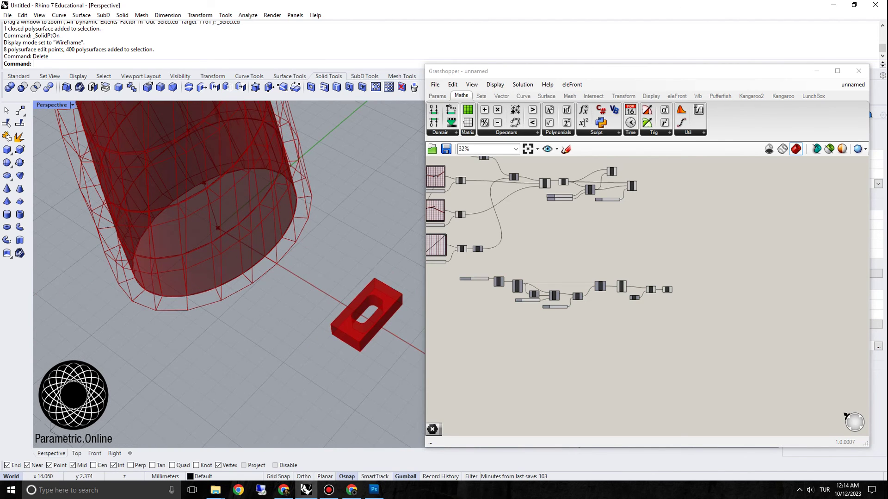
{"action": "scroll", "coordinate": [671, 276], "scroll_direction": "up", "scroll_amount": 6}
{"action": "left_click", "coordinate": [659, 316]}
{"action": "mouse_move", "coordinate": [339, 308]}
{"action": "right_mouse_down"}
{"action": "mouse_move", "coordinate": [349, 314]}
{"action": "mouse_move", "coordinate": [352, 303]}
{"action": "mouse_move", "coordinate": [370, 331]}
{"action": "mouse_move", "coordinate": [346, 308]}
{"action": "right_mouse_up"}
{"action": "scroll", "coordinate": [370, 296], "scroll_direction": "up", "scroll_amount": 3}
{"action": "scroll", "coordinate": [370, 296], "scroll_direction": "down", "scroll_amount": 4}
{"action": "scroll", "coordinate": [370, 296], "scroll_direction": "up", "scroll_amount": 4}
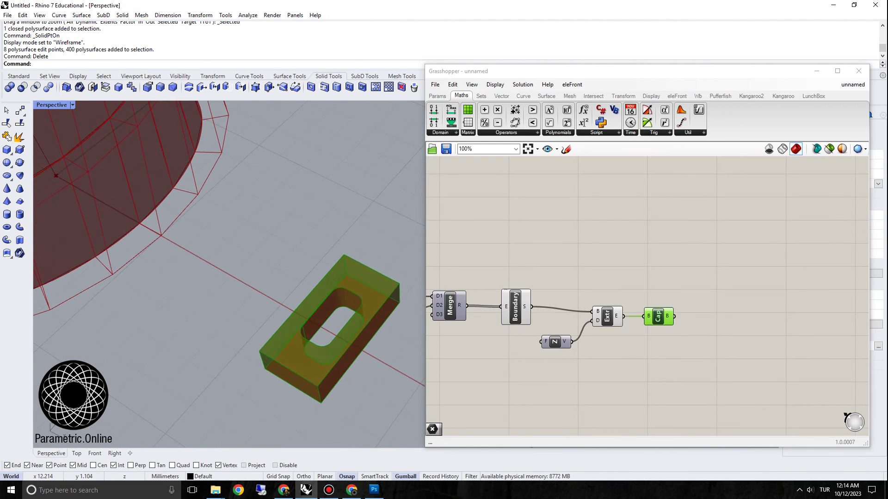
{"action": "scroll", "coordinate": [342, 319], "scroll_direction": "down", "scroll_amount": 10}
{"action": "right_click_drag", "start_coordinate": [578, 370], "coordinate": [768, 356]}
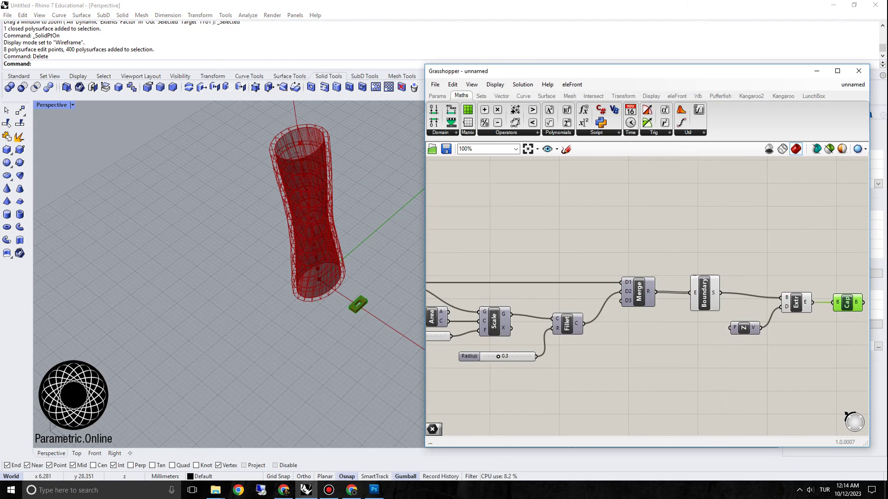
Add a Bounding Box component and connect the capped panel to its content input
{"action": "right_click_drag", "start_coordinate": [786, 324], "coordinate": [581, 401]}
{"action": "scroll", "coordinate": [740, 385], "scroll_direction": "down", "scroll_amount": 3}
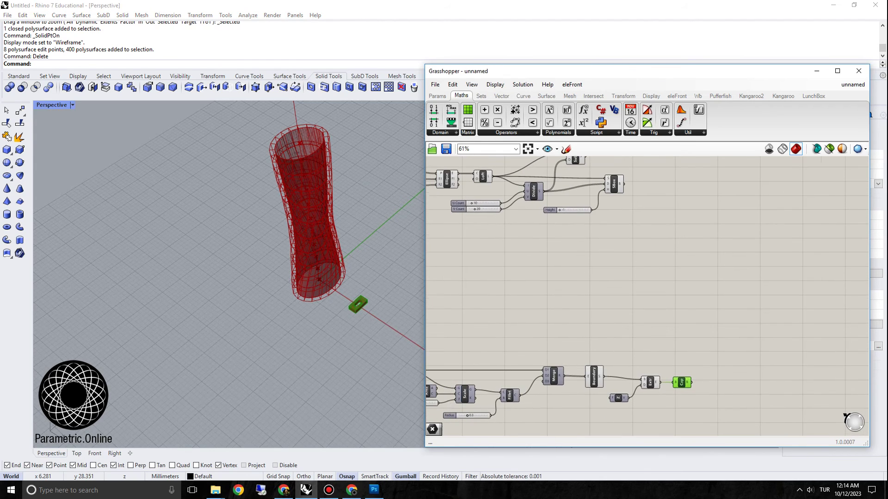
{"action": "scroll", "coordinate": [342, 286], "scroll_direction": "up", "scroll_amount": 3}
{"action": "right_click_drag", "start_coordinate": [694, 370], "coordinate": [575, 335]}
{"action": "double_click", "coordinate": [610, 335]}
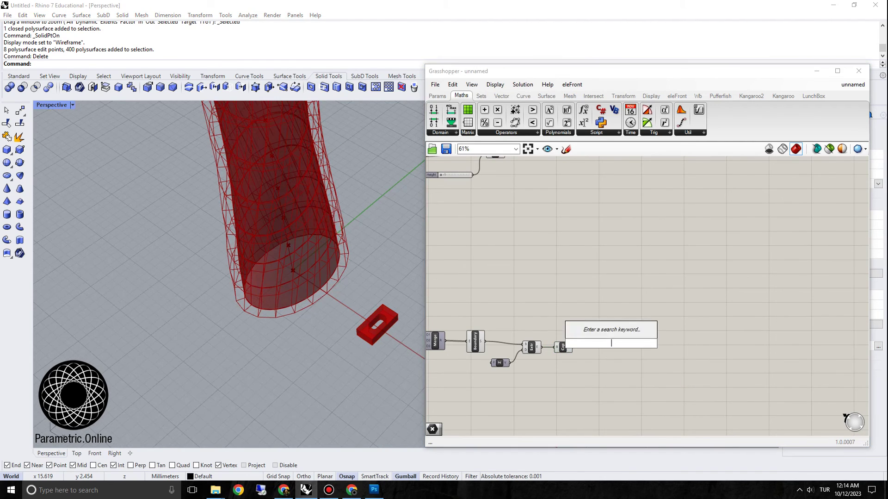
{"action": "type", "text": "bounding"}
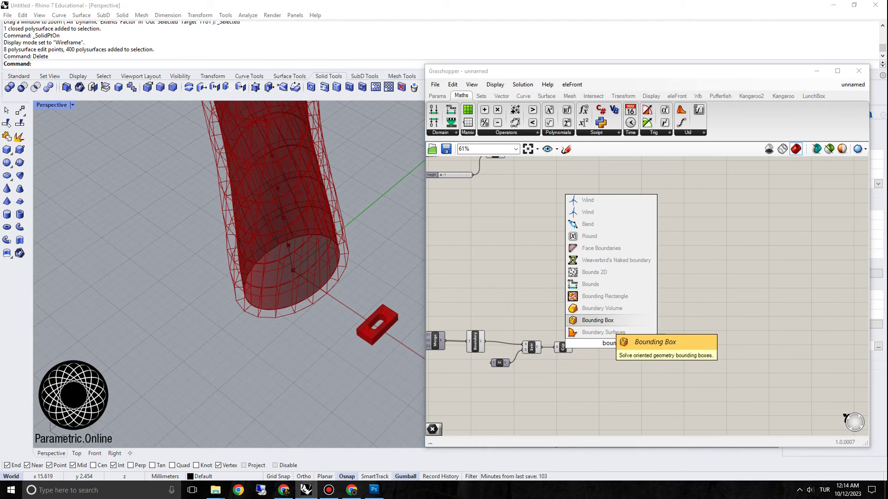
{"action": "key", "text": "Return"}
{"action": "scroll", "coordinate": [560, 350], "scroll_direction": "up", "scroll_amount": 2}
{"action": "left_click_drag", "start_coordinate": [631, 341], "coordinate": [624, 352]}
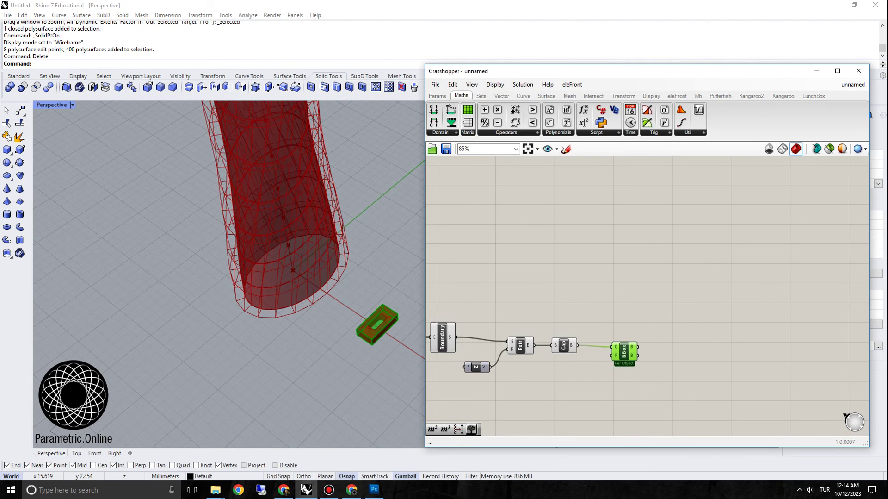
{"action": "left_click", "coordinate": [564, 345]}
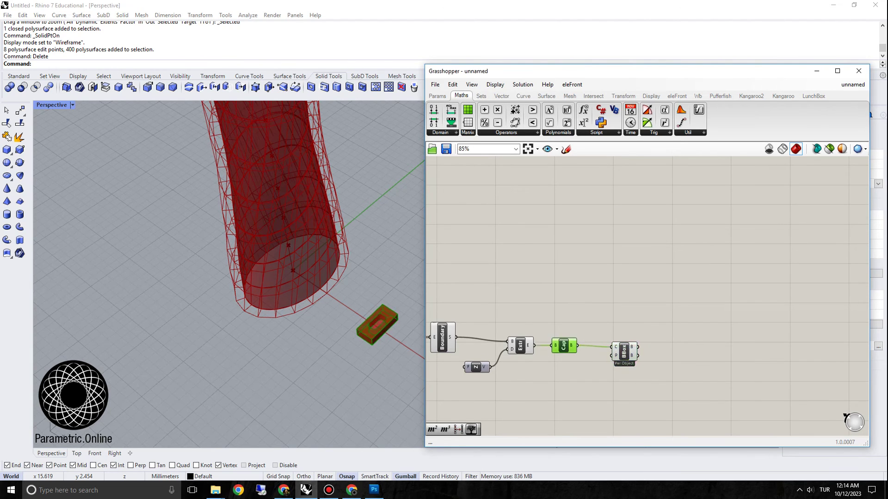
{"action": "left_click", "coordinate": [588, 324]}
{"action": "double_click", "coordinate": [589, 324]}
{"action": "type", "text": "geodesic"}
{"action": "key", "text": "Return"}
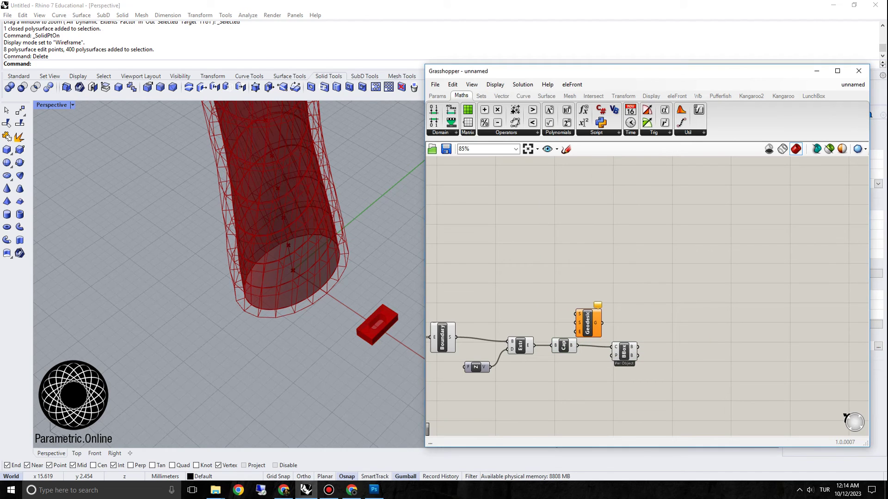
Add a Geometry parameter above the Bounding Box component and connect the capped panel to it
{"action": "double_click", "coordinate": [589, 326]}
{"action": "type", "text": "geo"}
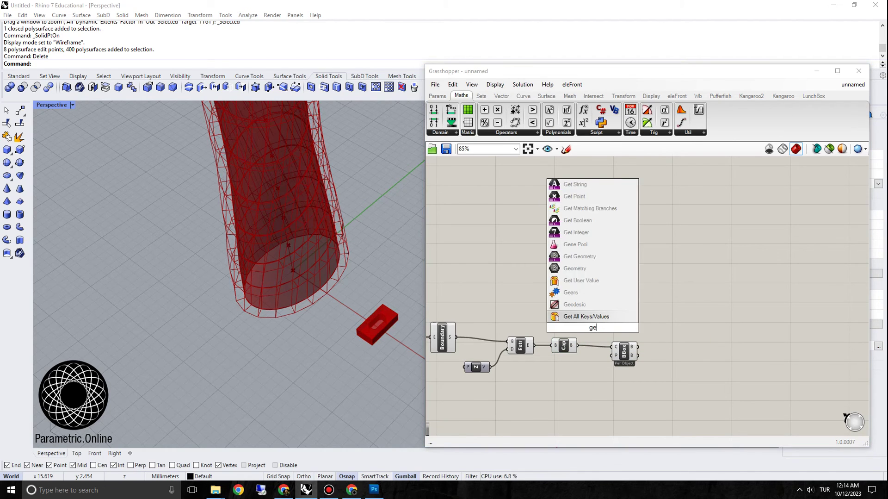
{"action": "key", "text": "Return"}
{"action": "scroll", "coordinate": [580, 329], "scroll_direction": "up", "scroll_amount": 3}
{"action": "left_click_drag", "start_coordinate": [595, 325], "coordinate": [630, 346]}
{"action": "scroll", "coordinate": [640, 320], "scroll_direction": "down", "scroll_amount": 3}
{"action": "scroll", "coordinate": [634, 339], "scroll_direction": "down", "scroll_amount": 2}
{"action": "right_click_drag", "start_coordinate": [633, 296], "coordinate": [639, 320]}
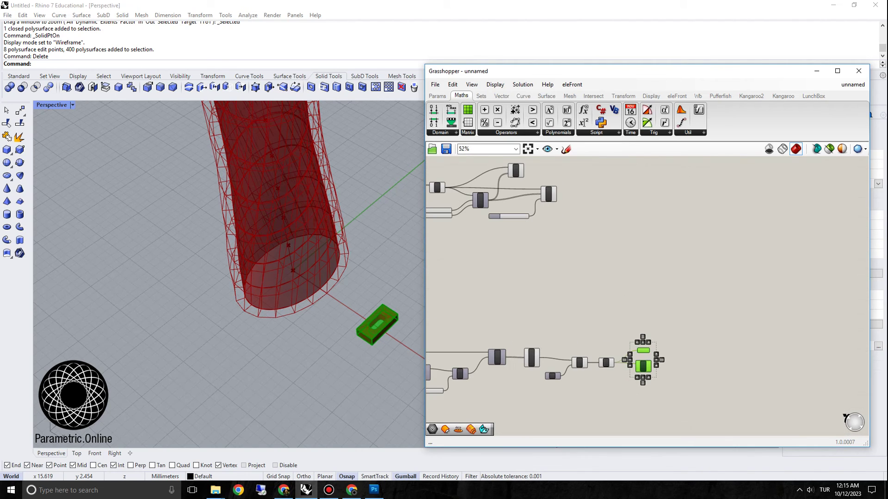
Move the Surface Box component and its Height slider down near the Geometry parameter and Bounding Box component
{"action": "scroll", "coordinate": [557, 201], "scroll_direction": "up", "scroll_amount": 2}
{"action": "left_click_drag", "start_coordinate": [567, 186], "coordinate": [695, 326]}
{"action": "scroll", "coordinate": [539, 204], "scroll_direction": "down", "scroll_amount": 1}
{"action": "left_click", "coordinate": [704, 362]}
{"action": "right_click_drag", "start_coordinate": [703, 361], "coordinate": [580, 307]}
{"action": "scroll", "coordinate": [580, 306], "scroll_direction": "up", "scroll_amount": 2}
{"action": "left_click_drag", "start_coordinate": [464, 294], "coordinate": [449, 273]}
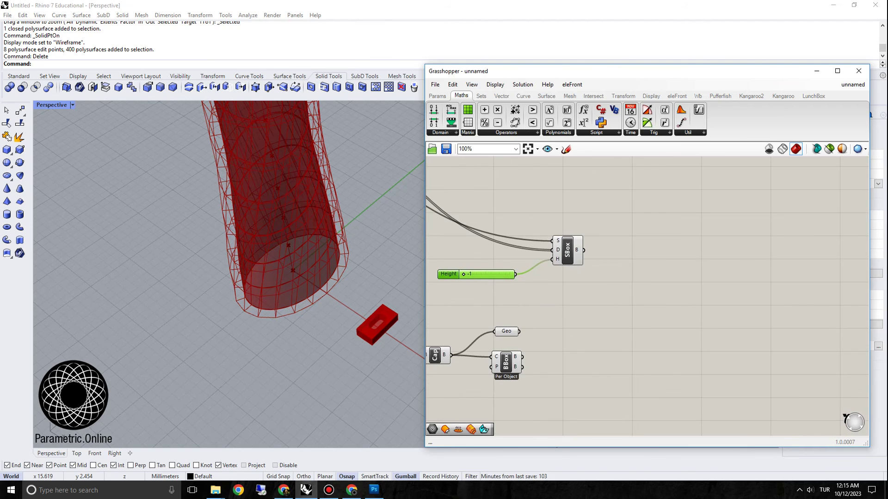
Add a Box Morph component between the Surface Box and the panel's Geometry and Bounding Box components
{"action": "double_click", "coordinate": [608, 312]}
{"action": "type", "text": "box morph"}
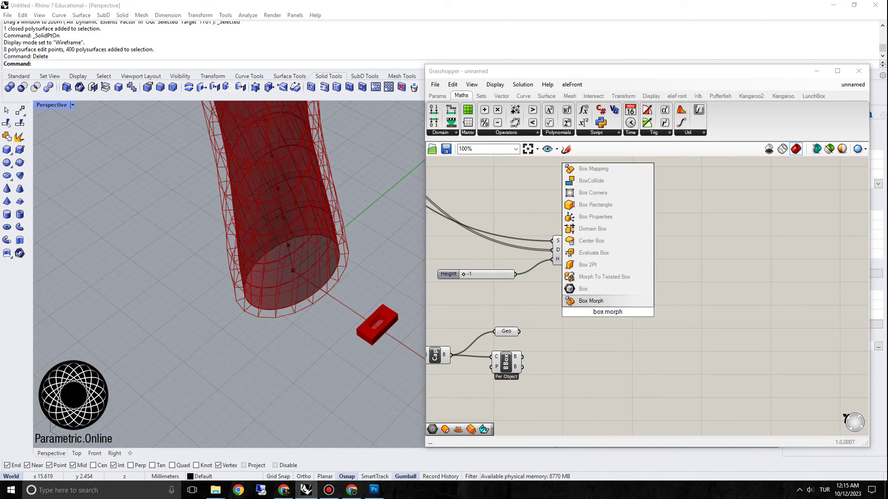
{"action": "left_click", "coordinate": [592, 300]}
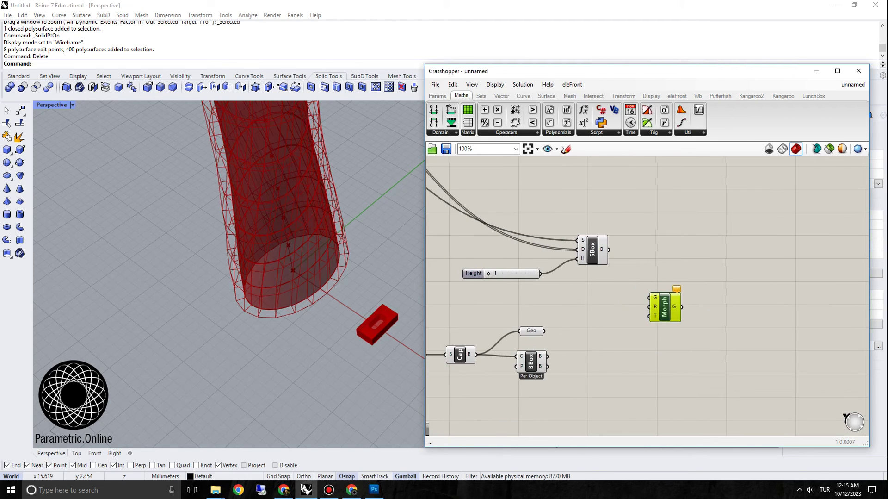
Highlight the panel geometry and its bounding box in turn and examine them against the tower's surface boxes
{"action": "left_click", "coordinate": [535, 331]}
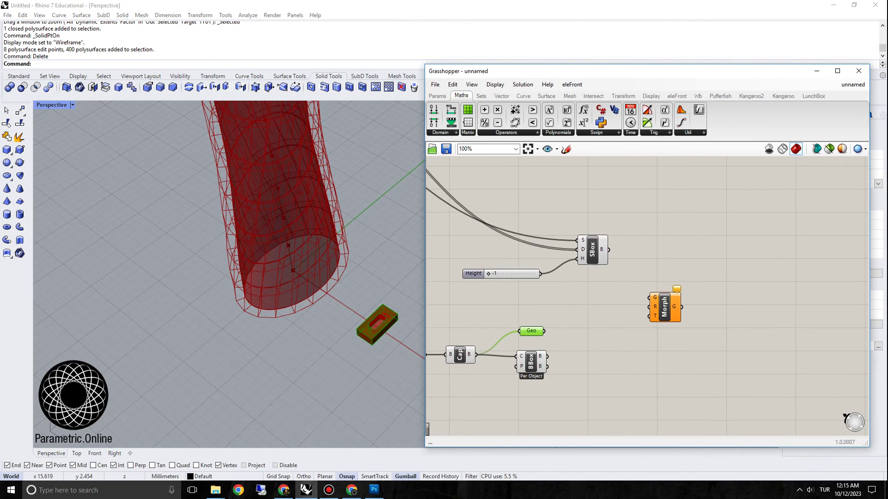
{"action": "scroll", "coordinate": [396, 304], "scroll_direction": "down", "scroll_amount": 4}
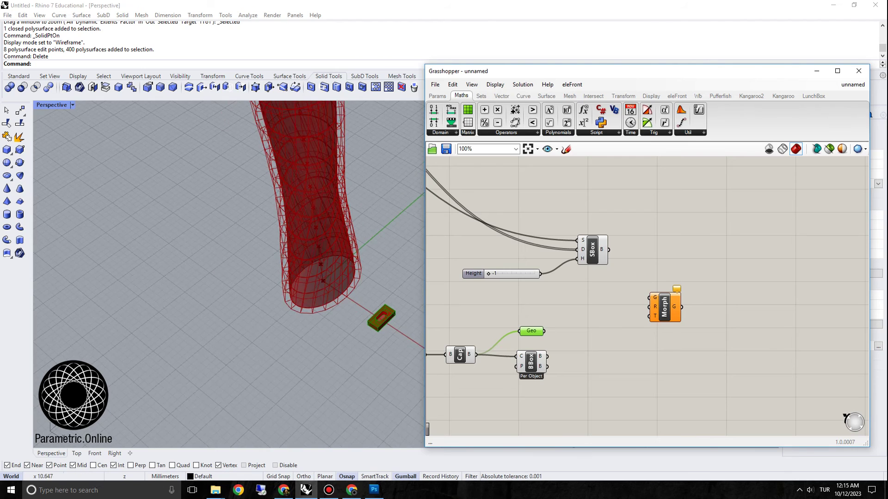
{"action": "scroll", "coordinate": [396, 304], "scroll_direction": "up", "scroll_amount": 7}
{"action": "left_click", "coordinate": [531, 362]}
{"action": "scroll", "coordinate": [412, 323], "scroll_direction": "up", "scroll_amount": 5}
{"action": "scroll", "coordinate": [346, 324], "scroll_direction": "up", "scroll_amount": 3}
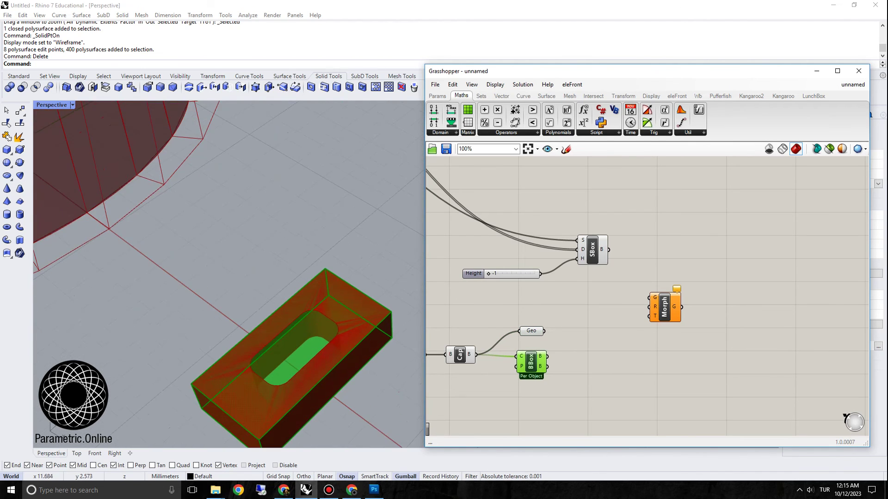
{"action": "scroll", "coordinate": [351, 319], "scroll_direction": "up", "scroll_amount": 3}
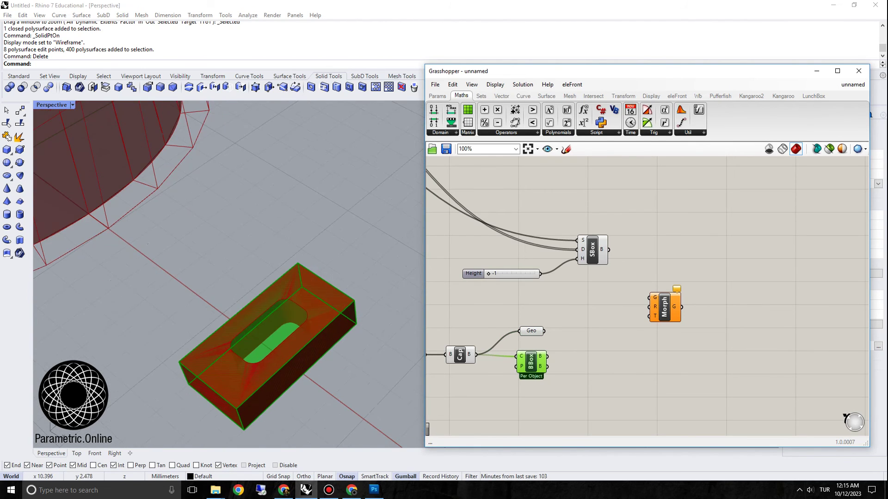
{"action": "scroll", "coordinate": [351, 309], "scroll_direction": "down", "scroll_amount": 6}
{"action": "scroll", "coordinate": [323, 296], "scroll_direction": "up", "scroll_amount": 5}
{"action": "scroll", "coordinate": [310, 333], "scroll_direction": "down", "scroll_amount": 1}
{"action": "scroll", "coordinate": [380, 313], "scroll_direction": "down", "scroll_amount": 4}
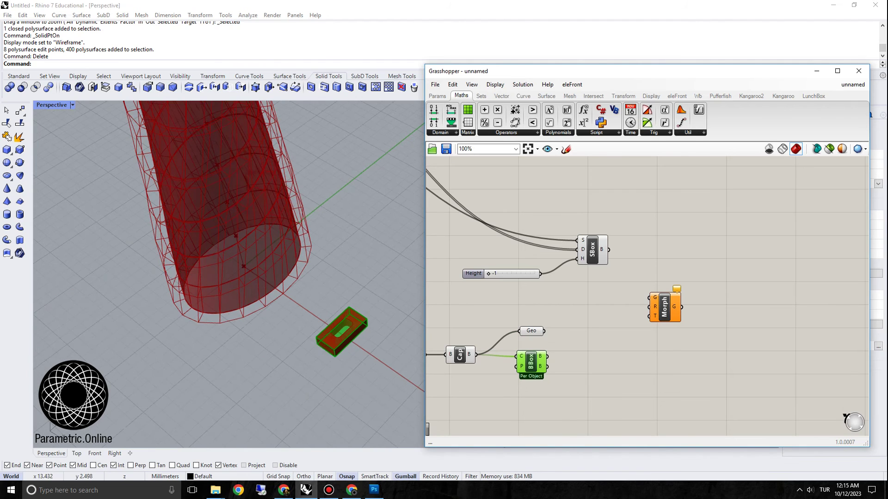
{"action": "scroll", "coordinate": [222, 222], "scroll_direction": "up", "scroll_amount": 2}
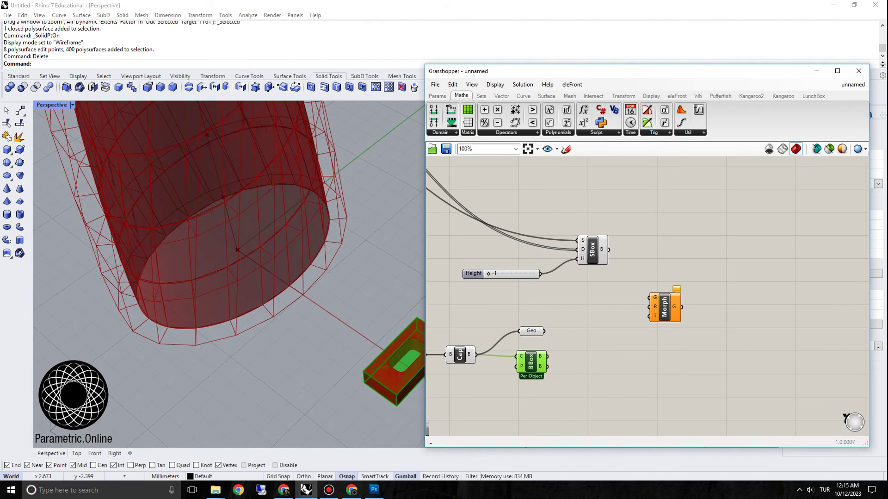
{"action": "scroll", "coordinate": [231, 255], "scroll_direction": "down", "scroll_amount": 2}
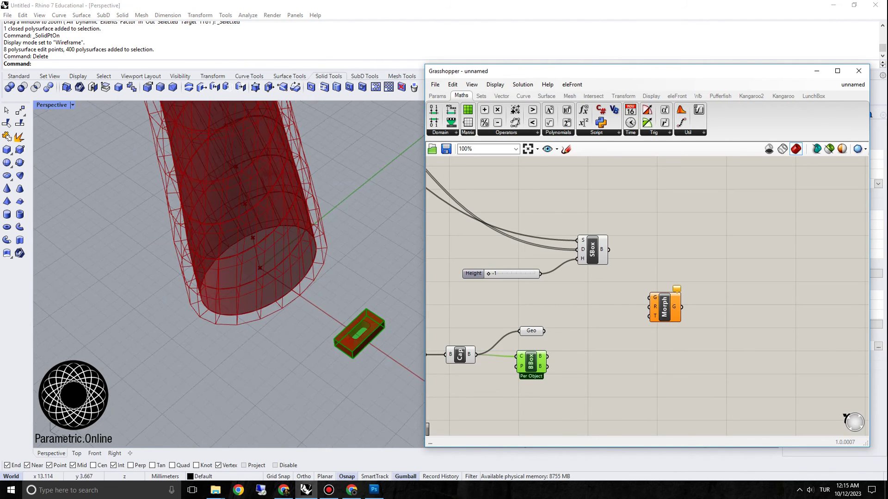
{"action": "scroll", "coordinate": [231, 254], "scroll_direction": "up", "scroll_amount": 2}
{"action": "scroll", "coordinate": [232, 254], "scroll_direction": "down", "scroll_amount": 2}
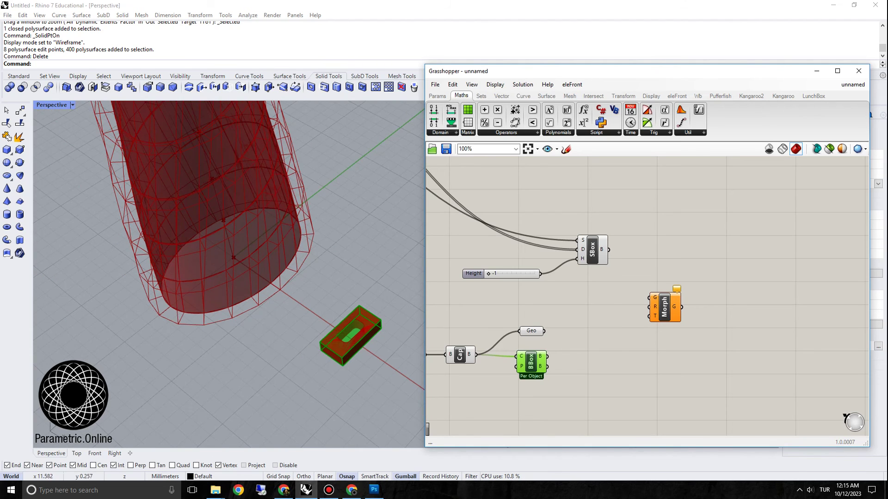
{"action": "scroll", "coordinate": [343, 319], "scroll_direction": "up", "scroll_amount": 2}
{"action": "scroll", "coordinate": [352, 319], "scroll_direction": "down", "scroll_amount": 2}
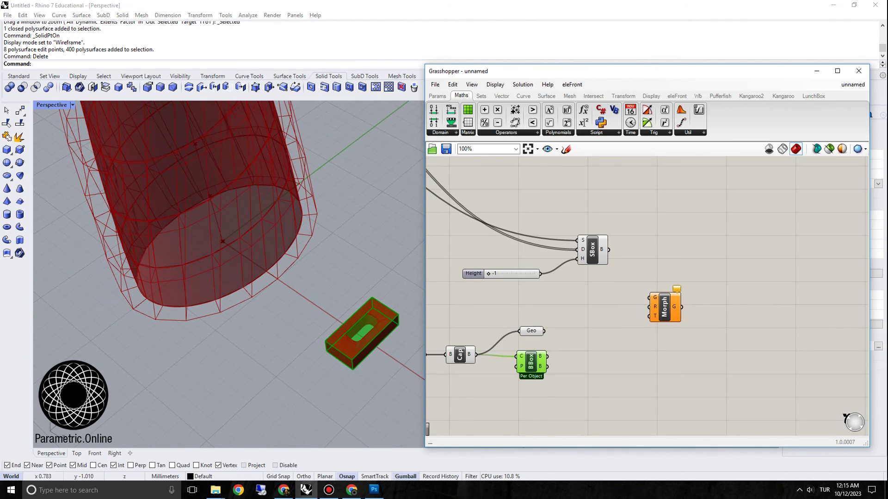
Feed the panel geometry, its bounding box and the surface boxes into the Box Morph's geometry, reference and target inputs
{"action": "scroll", "coordinate": [254, 277], "scroll_direction": "up", "scroll_amount": 2}
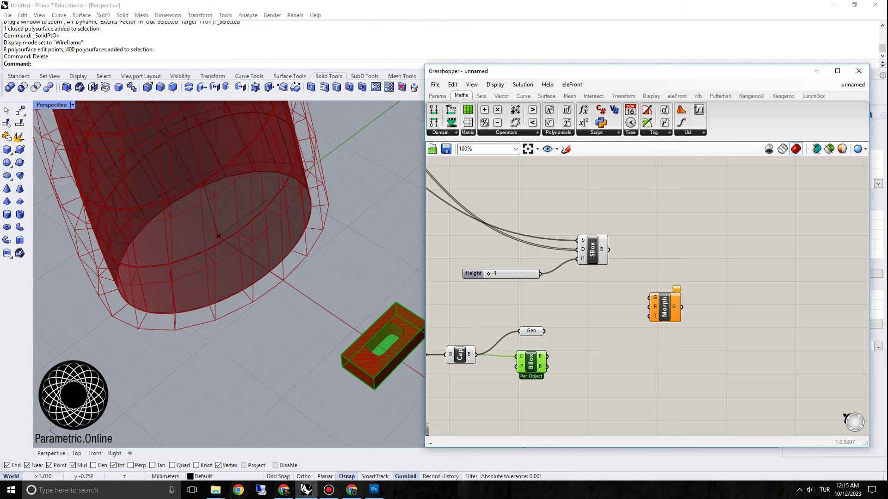
{"action": "left_click_drag", "start_coordinate": [664, 306], "coordinate": [694, 306]}
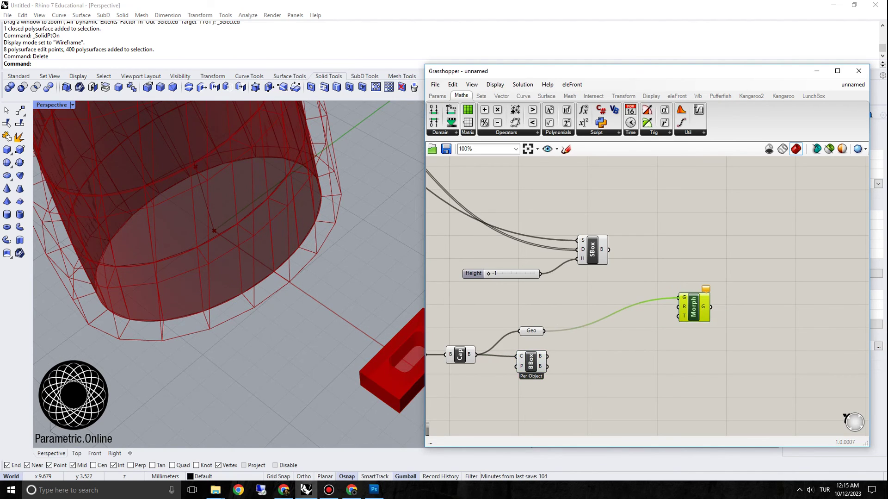
{"action": "left_click_drag", "start_coordinate": [531, 330], "coordinate": [531, 317]}
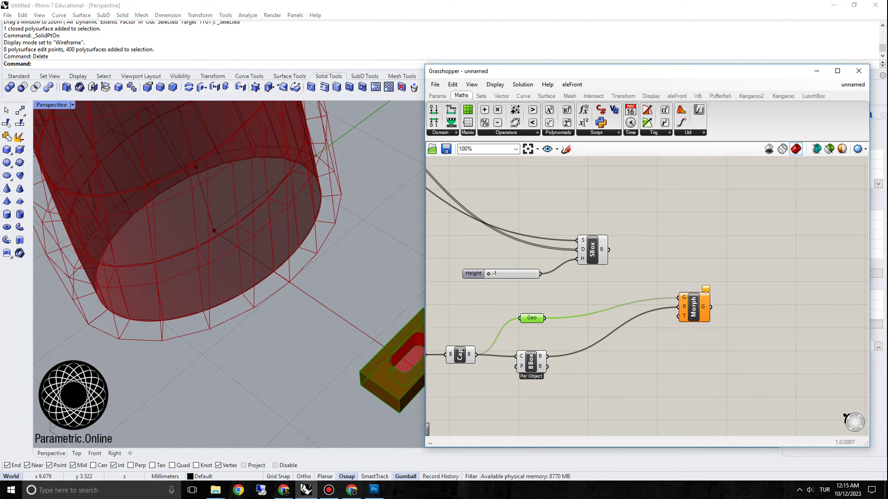
{"action": "left_click", "coordinate": [592, 250]}
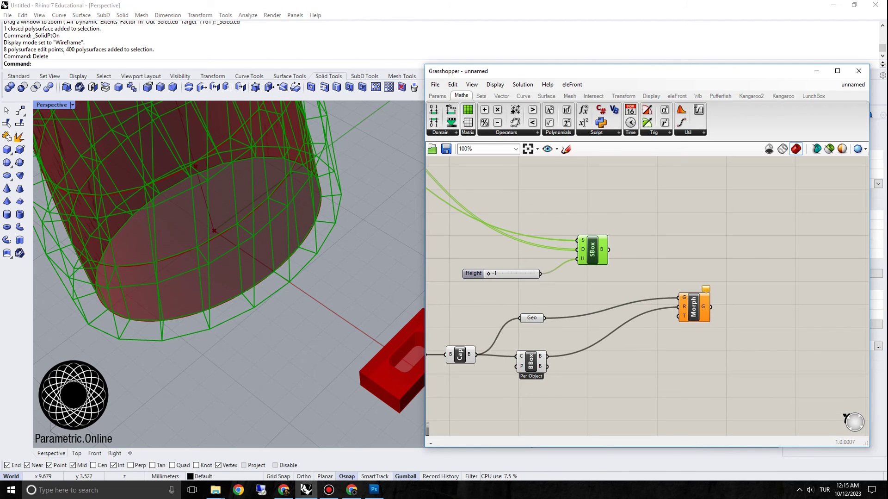
{"action": "left_click_drag", "start_coordinate": [609, 250], "coordinate": [630, 283]}
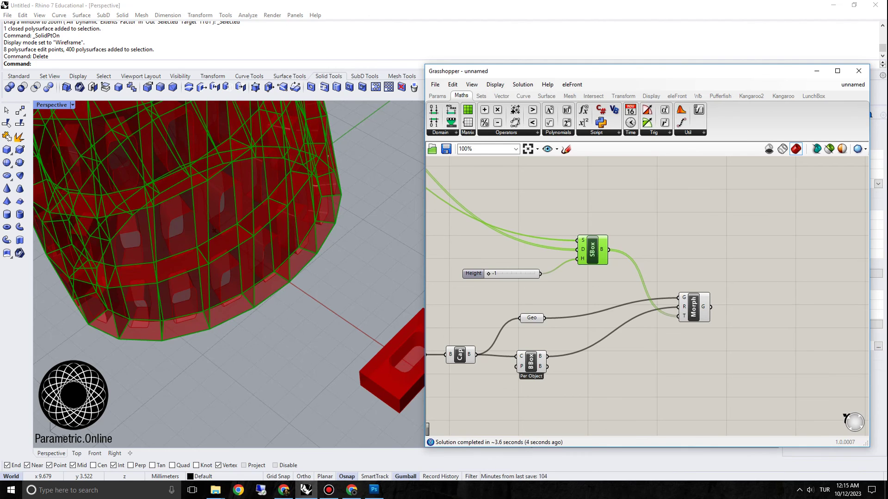
Bake the Box Morph's facade panels to the Default layer with colour by layer and no grouping
{"action": "scroll", "coordinate": [291, 301], "scroll_direction": "down", "scroll_amount": 5}
{"action": "right_click_drag", "start_coordinate": [291, 301], "coordinate": [268, 282]}
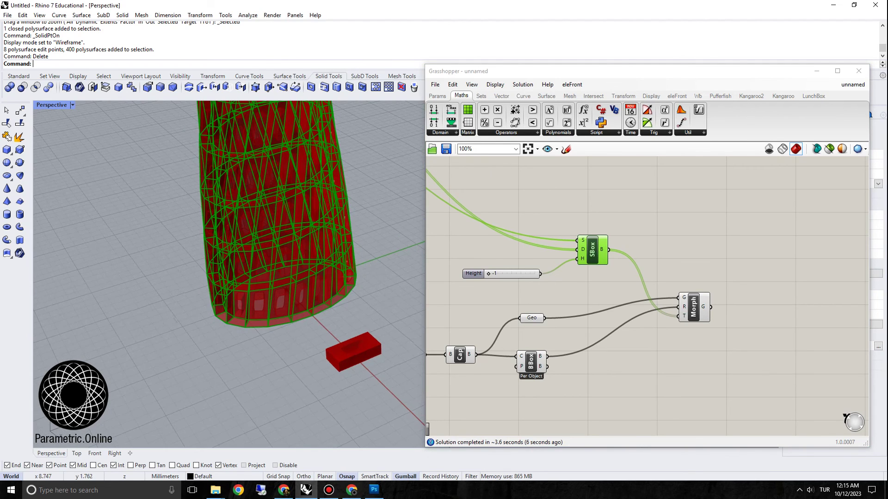
{"action": "left_click", "coordinate": [707, 286]}
{"action": "scroll", "coordinate": [707, 287], "scroll_direction": "up", "scroll_amount": 1}
{"action": "left_click", "coordinate": [699, 305]}
{"action": "scroll", "coordinate": [229, 272], "scroll_direction": "down", "scroll_amount": 8}
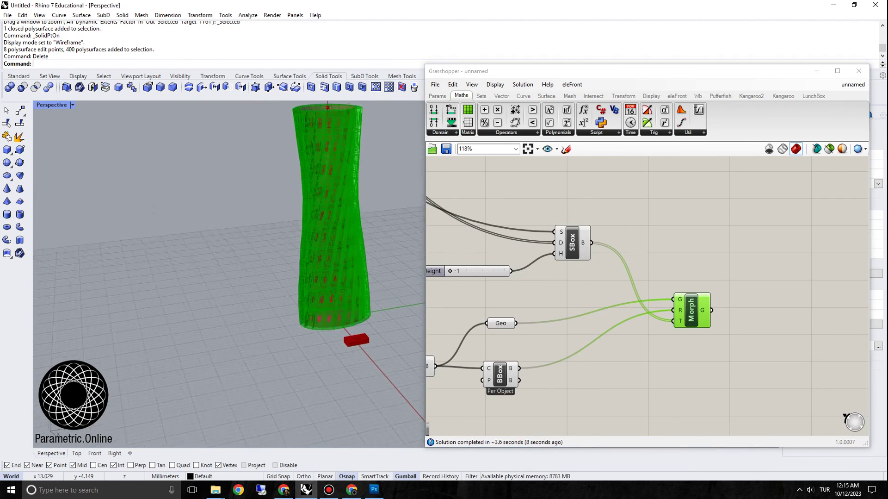
{"action": "scroll", "coordinate": [351, 247], "scroll_direction": "up", "scroll_amount": 4}
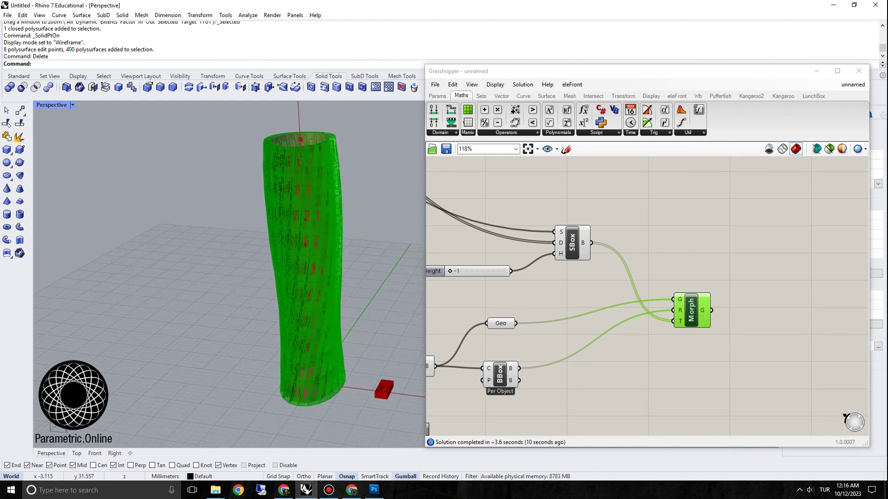
{"action": "right_click", "coordinate": [692, 307]}
{"action": "left_click", "coordinate": [733, 348]}
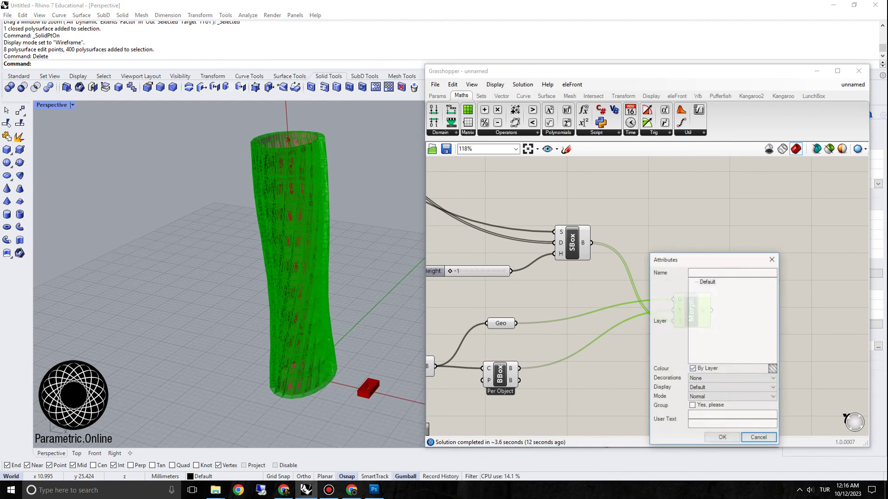
{"action": "left_click", "coordinate": [724, 433]}
Move the baked tower along the X axis so it stands clear of the Grasshopper preview, and deselect it
{"action": "scroll", "coordinate": [356, 237], "scroll_direction": "down", "scroll_amount": 6}
{"action": "left_click", "coordinate": [334, 242]}
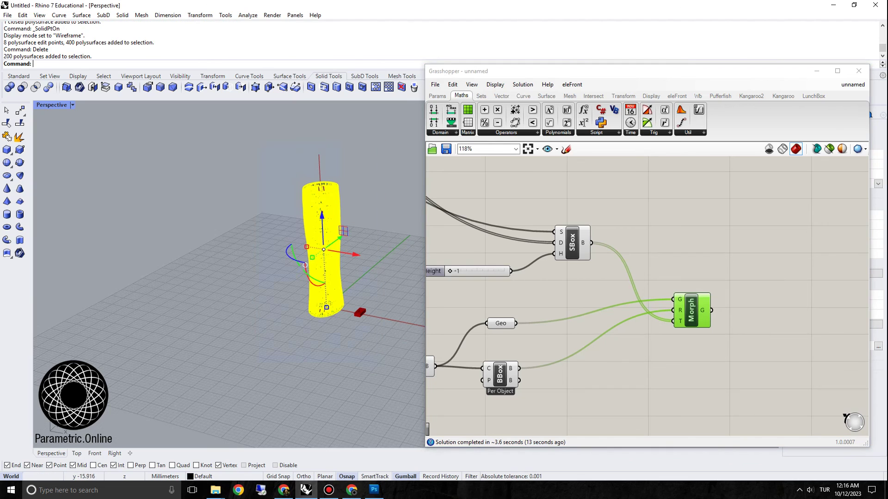
{"action": "left_click_drag", "start_coordinate": [351, 253], "coordinate": [293, 243]}
{"action": "key", "text": "Escape"}
{"action": "scroll", "coordinate": [262, 250], "scroll_direction": "up", "scroll_amount": 5}
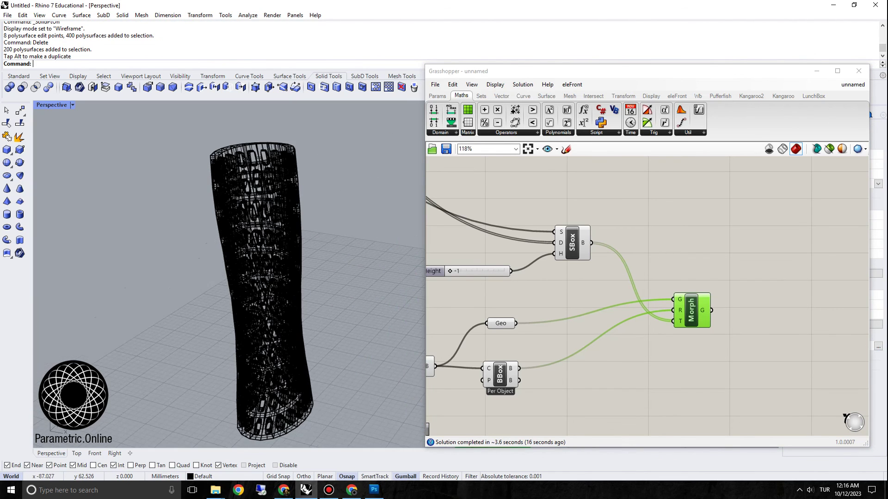
Switch the Perspective viewport to Shaded display
{"action": "left_click", "coordinate": [53, 104]}
{"action": "left_click", "coordinate": [51, 149]}
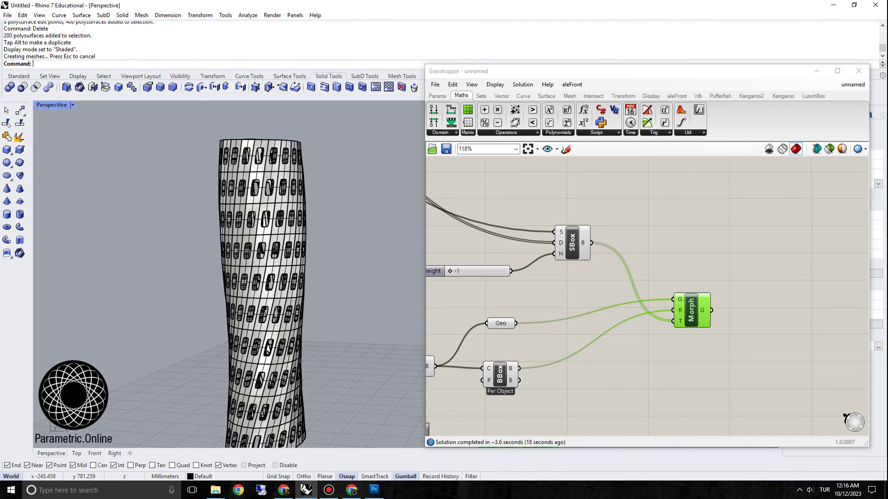
{"action": "scroll", "coordinate": [245, 277], "scroll_direction": "up", "scroll_amount": 5}
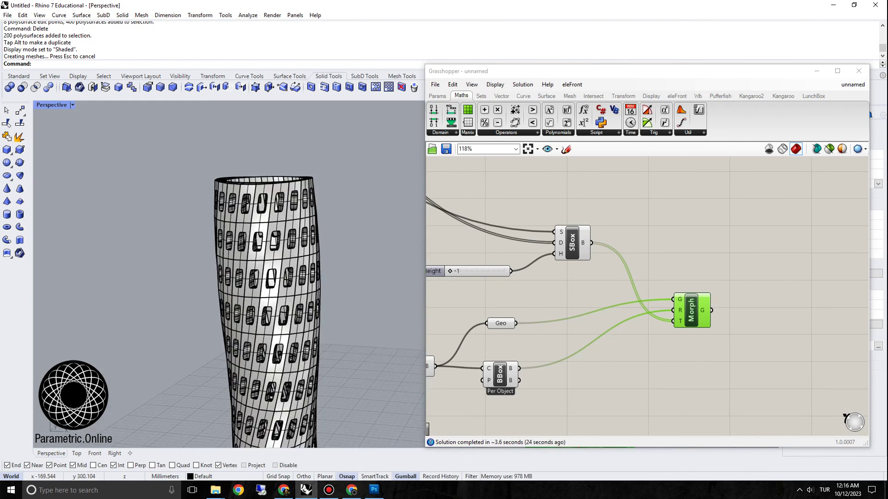
Examine the baked tower's facade up close, highlighting several individual panels and checking the openings and overall shape
{"action": "right_click_drag", "start_coordinate": [232, 222], "coordinate": [218, 250]}
{"action": "scroll", "coordinate": [209, 185], "scroll_direction": "up", "scroll_amount": 5}
{"action": "mouse_move", "coordinate": [208, 185]}
{"action": "right_mouse_down"}
{"action": "mouse_move", "coordinate": [241, 240]}
{"action": "mouse_move", "coordinate": [206, 224]}
{"action": "right_mouse_up"}
{"action": "scroll", "coordinate": [245, 208], "scroll_direction": "up", "scroll_amount": 3}
{"action": "left_click", "coordinate": [220, 226]}
{"action": "scroll", "coordinate": [221, 227], "scroll_direction": "down", "scroll_amount": 6}
{"action": "left_click", "coordinate": [295, 227]}
{"action": "left_click", "coordinate": [258, 231]}
{"action": "scroll", "coordinate": [314, 231], "scroll_direction": "down", "scroll_amount": 10}
{"action": "right_click_drag", "start_coordinate": [313, 230], "coordinate": [282, 213]}
{"action": "scroll", "coordinate": [238, 365], "scroll_direction": "up", "scroll_amount": 5}
{"action": "scroll", "coordinate": [185, 373], "scroll_direction": "down", "scroll_amount": 9}
{"action": "key", "text": "Escape"}
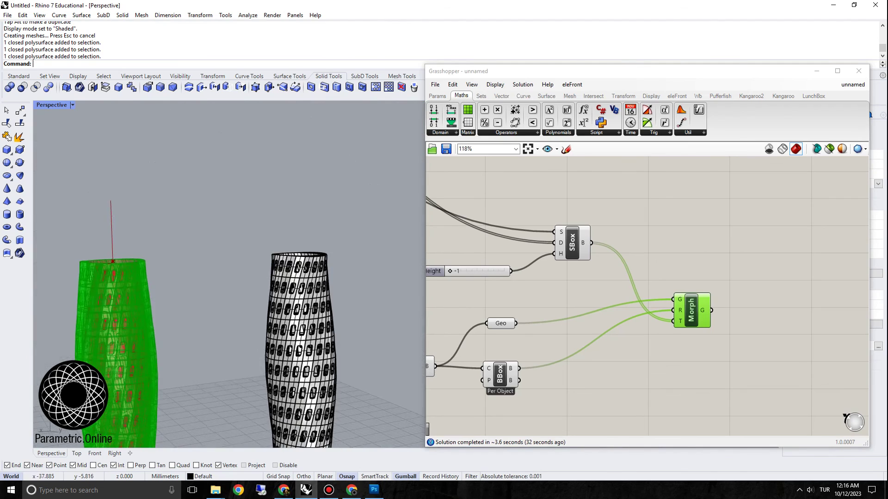
{"action": "scroll", "coordinate": [287, 208], "scroll_direction": "down", "scroll_amount": 4}
{"action": "scroll", "coordinate": [326, 326], "scroll_direction": "up", "scroll_amount": 3}
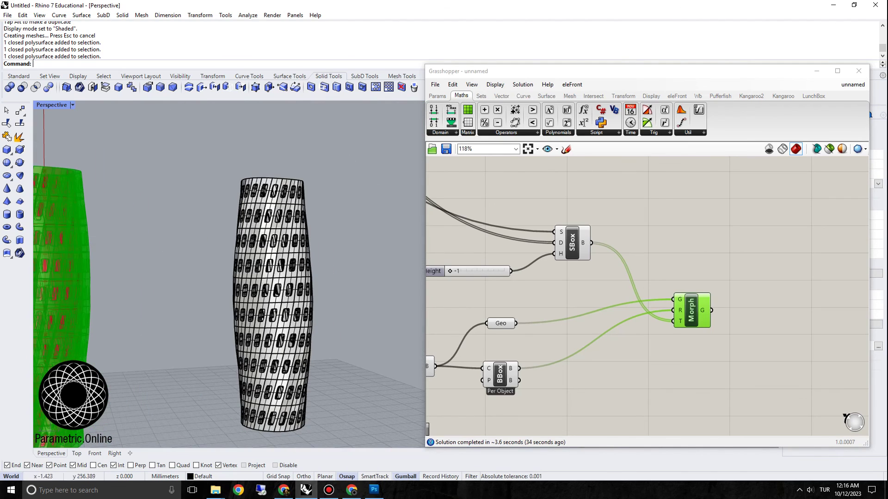
Switch the Perspective viewport to Rendered display and view the baked tower from around its sides
{"action": "left_click", "coordinate": [73, 105]}
{"action": "left_click", "coordinate": [60, 159]}
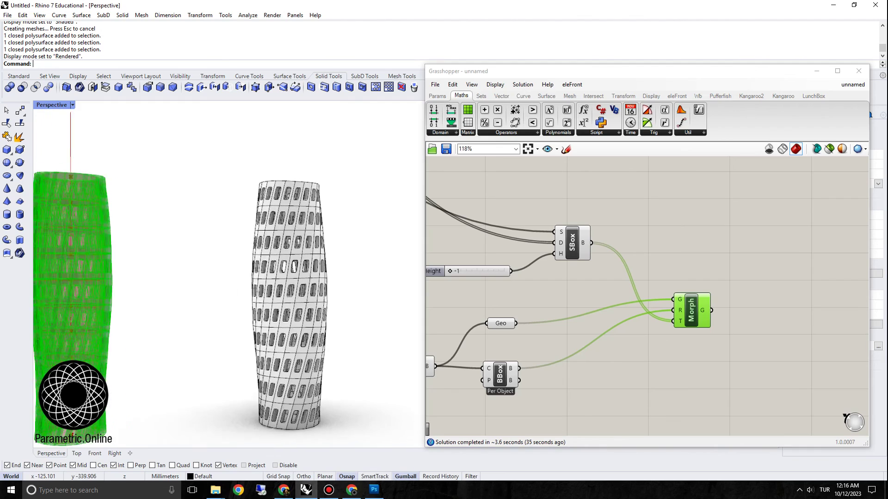
{"action": "right_click_drag", "start_coordinate": [245, 300], "coordinate": [319, 302]}
{"action": "scroll", "coordinate": [320, 303], "scroll_direction": "down", "scroll_amount": 3}
{"action": "scroll", "coordinate": [319, 304], "scroll_direction": "up", "scroll_amount": 5}
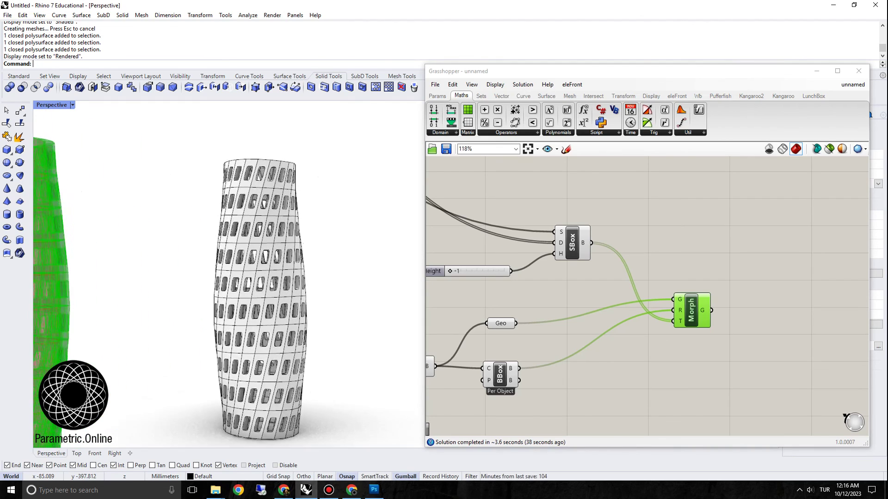
{"action": "scroll", "coordinate": [296, 296], "scroll_direction": "down", "scroll_amount": 2}
{"action": "right_click_drag", "start_coordinate": [287, 299], "coordinate": [324, 297]}
Review the Grasshopper definition from the graph mappers and lofted tower through the panel branch to the Box Morph
{"action": "right_click_drag", "start_coordinate": [698, 297], "coordinate": [764, 301]}
{"action": "scroll", "coordinate": [753, 286], "scroll_direction": "down", "scroll_amount": 3}
{"action": "scroll", "coordinate": [759, 277], "scroll_direction": "down", "scroll_amount": 3}
{"action": "right_click_drag", "start_coordinate": [296, 286], "coordinate": [316, 261]}
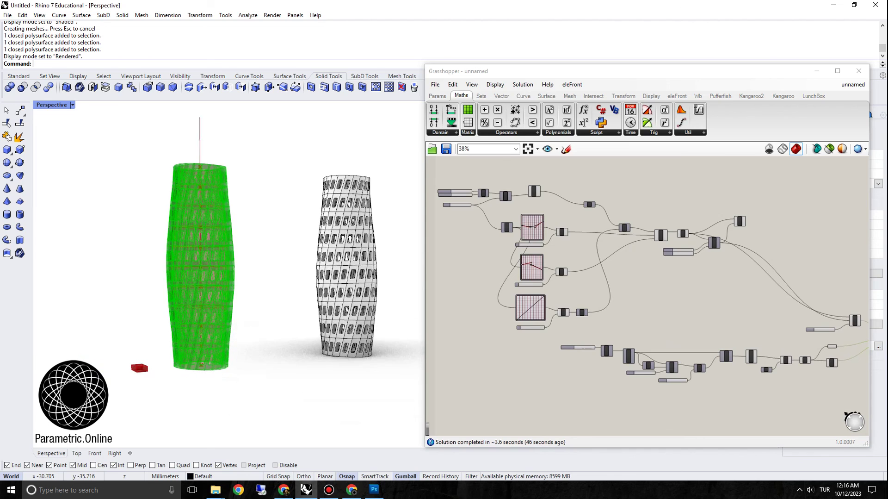
{"action": "scroll", "coordinate": [540, 261], "scroll_direction": "up", "scroll_amount": 3}
{"action": "scroll", "coordinate": [540, 261], "scroll_direction": "up", "scroll_amount": 3}
{"action": "right_click_drag", "start_coordinate": [540, 262], "coordinate": [576, 293]}
{"action": "scroll", "coordinate": [550, 185], "scroll_direction": "down", "scroll_amount": 2}
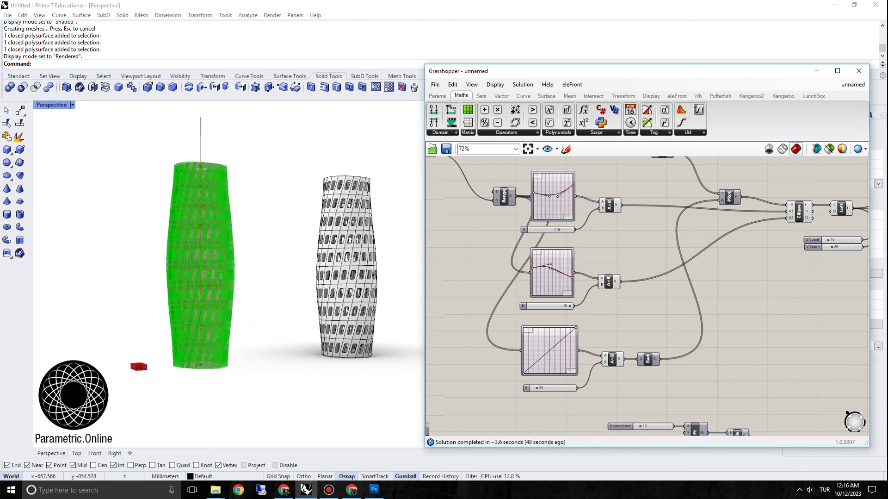
{"action": "scroll", "coordinate": [555, 206], "scroll_direction": "up", "scroll_amount": 3}
{"action": "scroll", "coordinate": [552, 271], "scroll_direction": "down", "scroll_amount": 4}
{"action": "scroll", "coordinate": [553, 272], "scroll_direction": "down", "scroll_amount": 1}
{"action": "right_click_drag", "start_coordinate": [344, 276], "coordinate": [377, 289]}
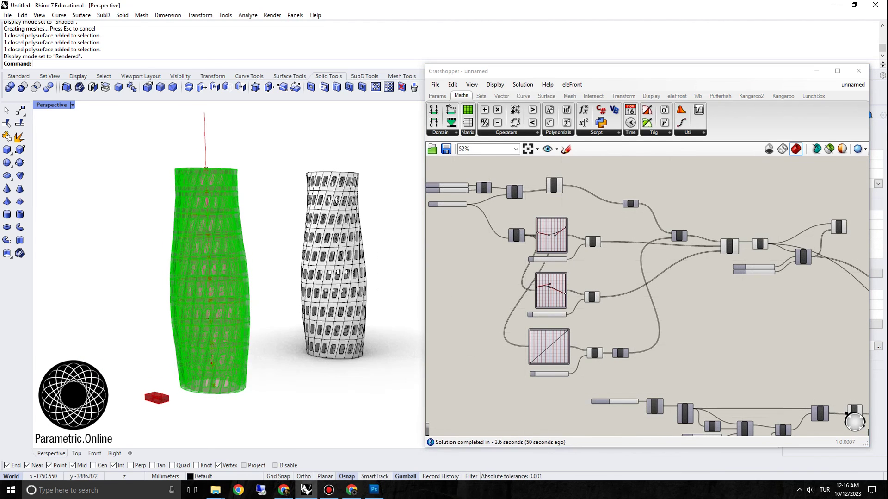
{"action": "right_click_drag", "start_coordinate": [567, 237], "coordinate": [618, 357]}
{"action": "scroll", "coordinate": [618, 356], "scroll_direction": "down", "scroll_amount": 3}
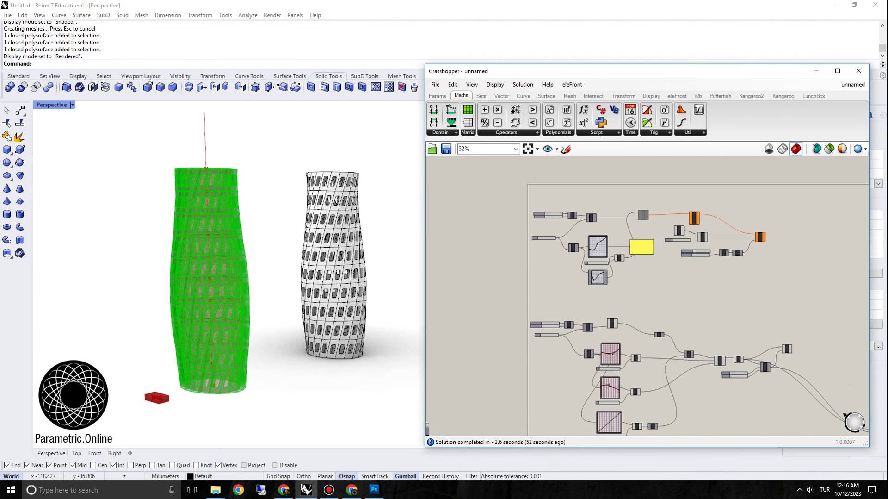
{"action": "scroll", "coordinate": [713, 235], "scroll_direction": "up", "scroll_amount": 3}
{"action": "scroll", "coordinate": [601, 274], "scroll_direction": "down", "scroll_amount": 5}
{"action": "right_click_drag", "start_coordinate": [773, 407], "coordinate": [698, 312]}
{"action": "scroll", "coordinate": [708, 334], "scroll_direction": "up", "scroll_amount": 4}
{"action": "left_click", "coordinate": [709, 377]}
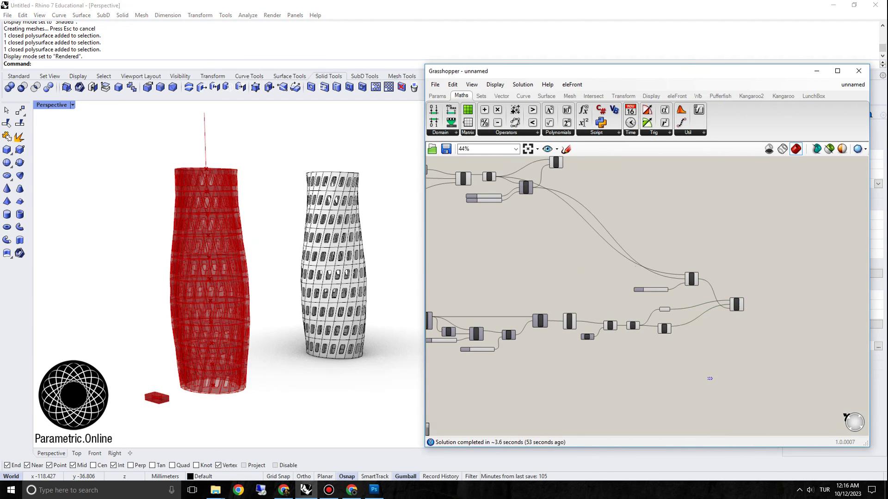
Compare the previewed tower and source panel with the baked tower, inspecting its rendered openings up close
{"action": "right_click_drag", "start_coordinate": [710, 378], "coordinate": [767, 378]}
{"action": "right_click_drag", "start_coordinate": [326, 259], "coordinate": [333, 315]}
{"action": "right_click_drag", "start_coordinate": [223, 439], "coordinate": [264, 372], "text": "shift"}
{"action": "scroll", "coordinate": [264, 374], "scroll_direction": "up", "scroll_amount": 4}
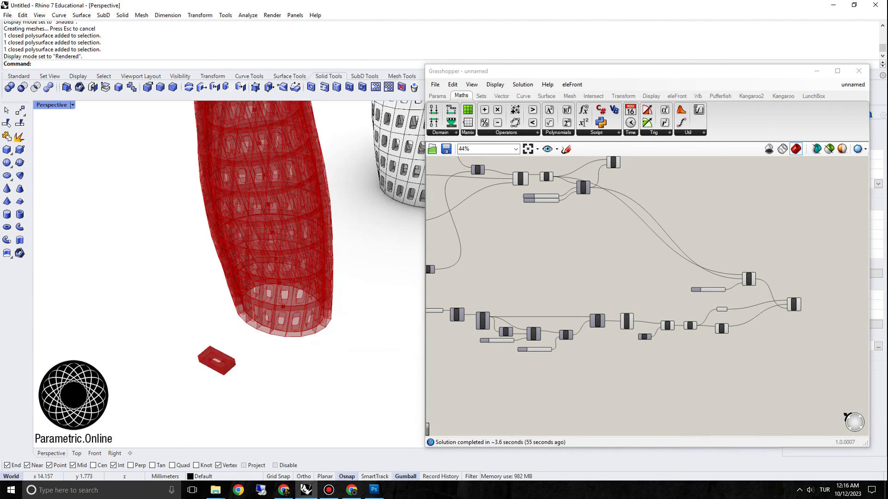
{"action": "scroll", "coordinate": [264, 324], "scroll_direction": "down", "scroll_amount": 5}
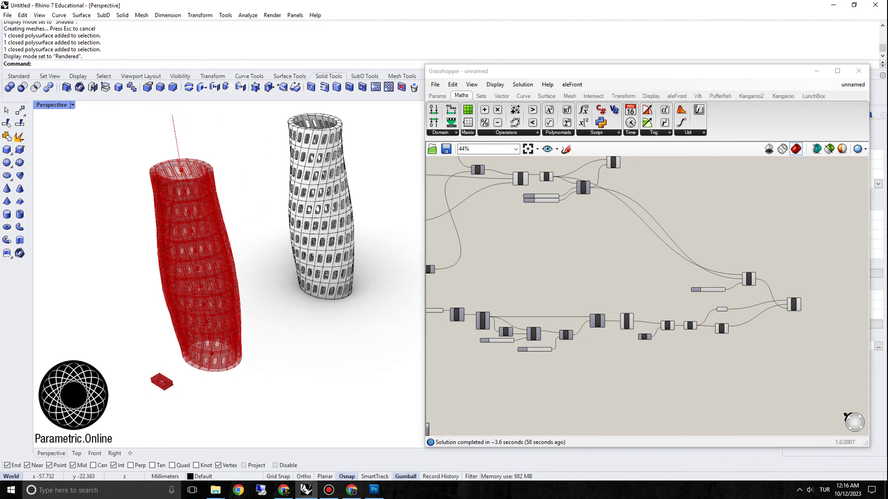
{"action": "scroll", "coordinate": [307, 160], "scroll_direction": "up", "scroll_amount": 8}
{"action": "right_click_drag", "start_coordinate": [307, 185], "coordinate": [315, 167]}
Move the Box Morph component slightly closer to the Surface Box's level and deselect it
{"action": "right_click_drag", "start_coordinate": [774, 285], "coordinate": [663, 238]}
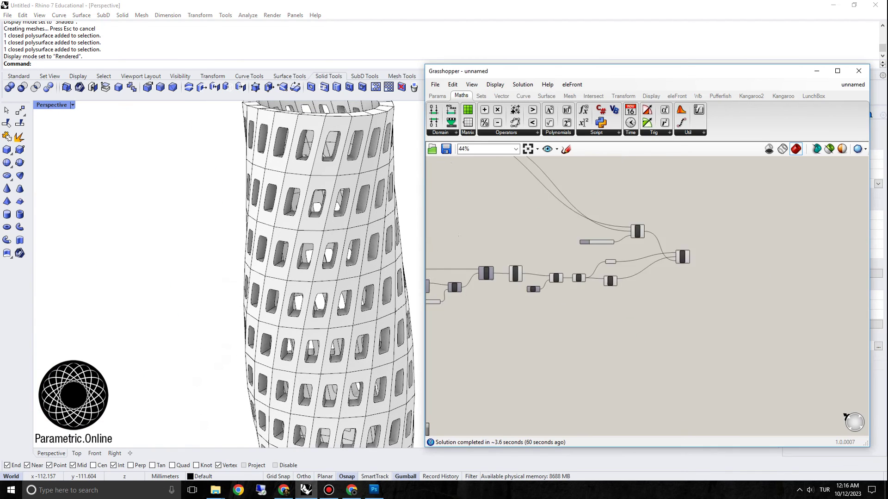
{"action": "scroll", "coordinate": [663, 238], "scroll_direction": "up", "scroll_amount": 3}
{"action": "left_click_drag", "start_coordinate": [701, 276], "coordinate": [712, 259]}
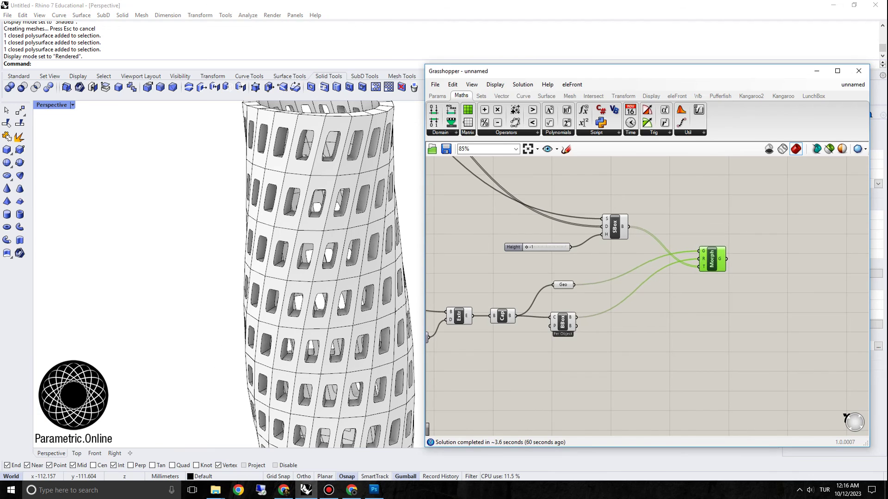
{"action": "right_click_drag", "start_coordinate": [712, 260], "coordinate": [754, 317]}
{"action": "scroll", "coordinate": [663, 255], "scroll_direction": "down", "scroll_amount": 3}
{"action": "left_click", "coordinate": [664, 256]}
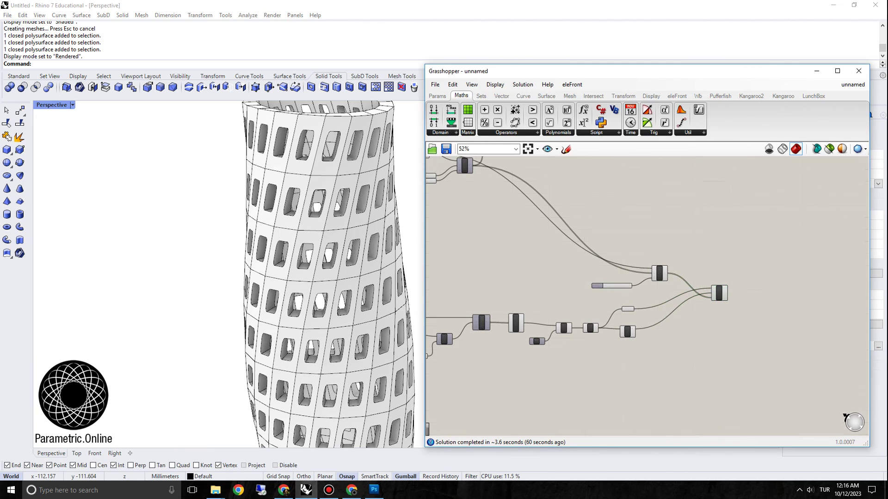